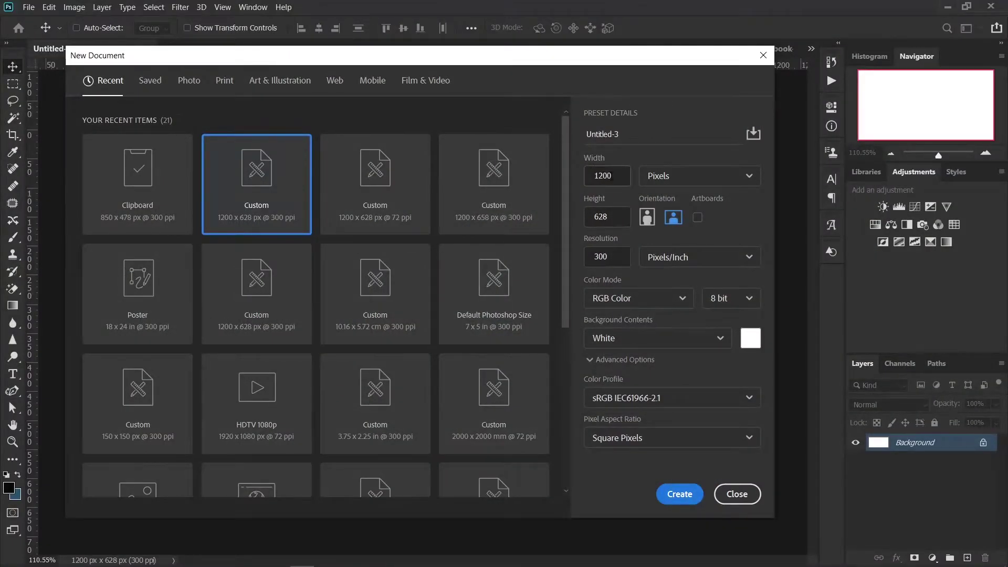
Check the 1200 × 628 px, 300 ppi document values and close the New Document settings
drag(611, 175, 603, 175)
drag(618, 217, 582, 221)
drag(626, 257, 583, 258)
click(741, 495)
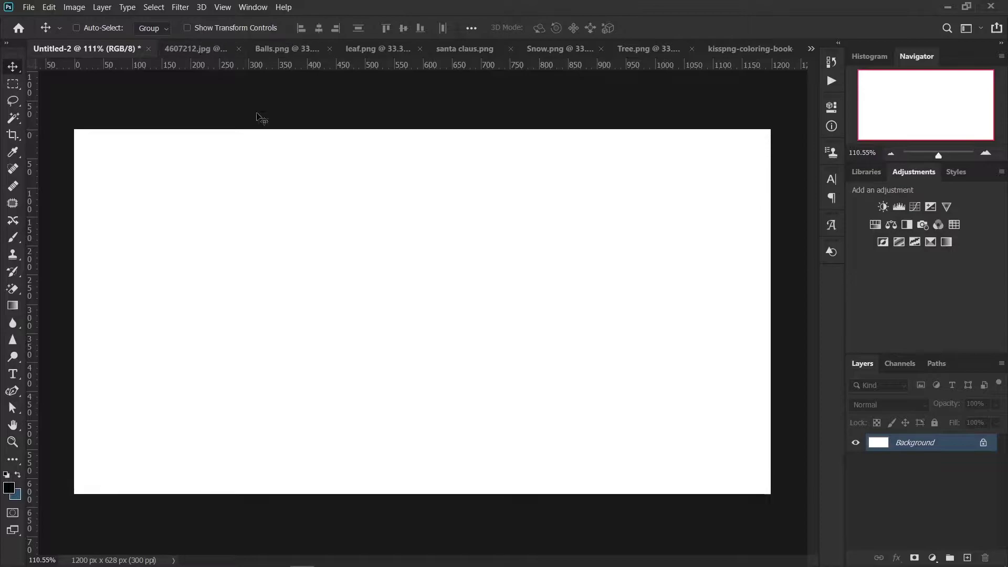
Add an empty layer, then a dark green #032818 solid colour fill layer
click(967, 559)
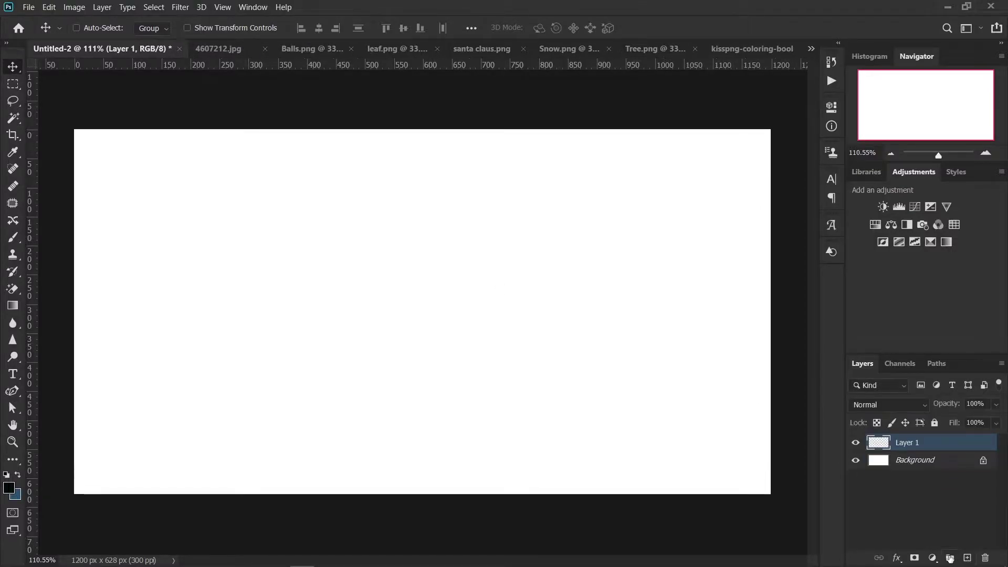
click(933, 558)
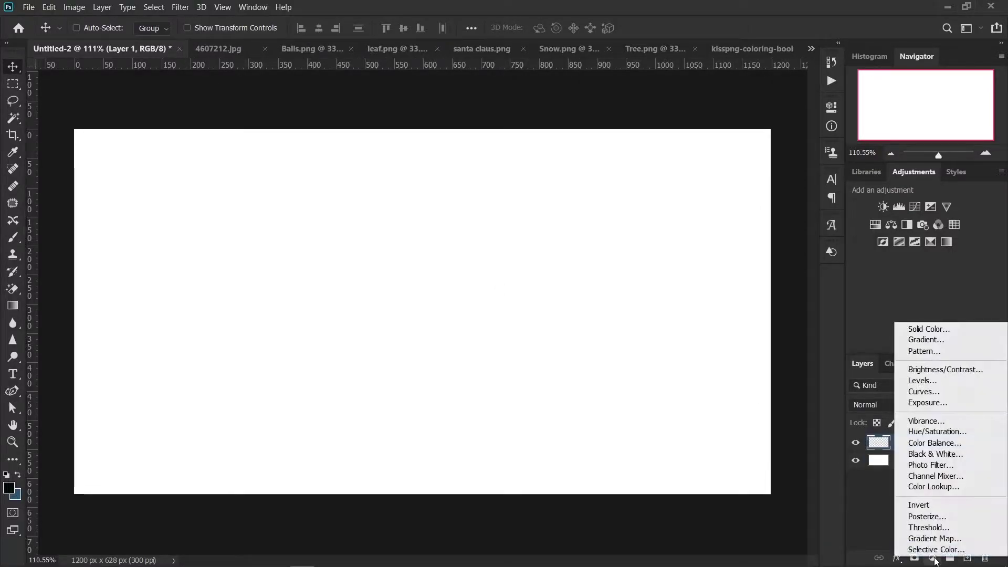
click(928, 329)
drag(806, 339, 817, 350)
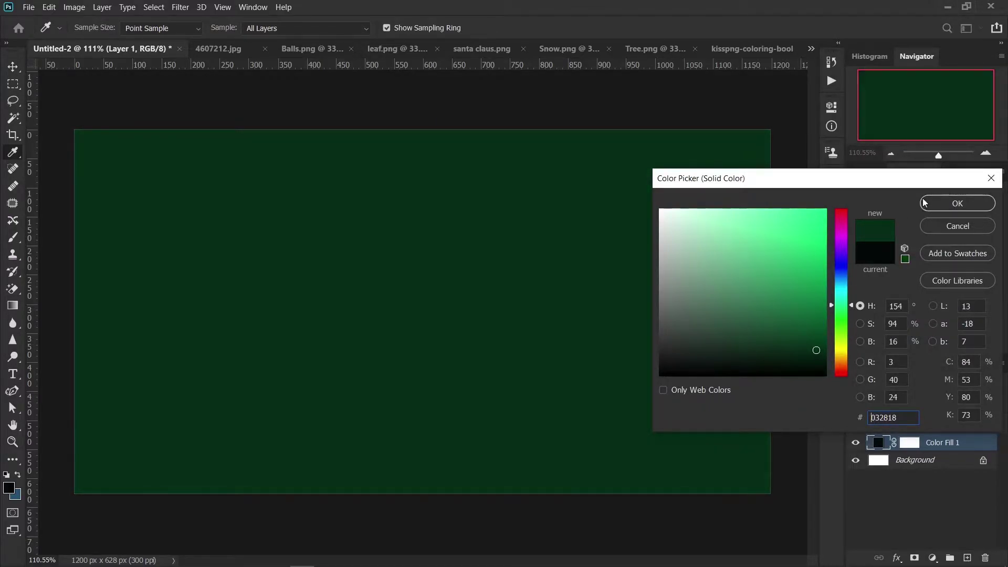
click(957, 203)
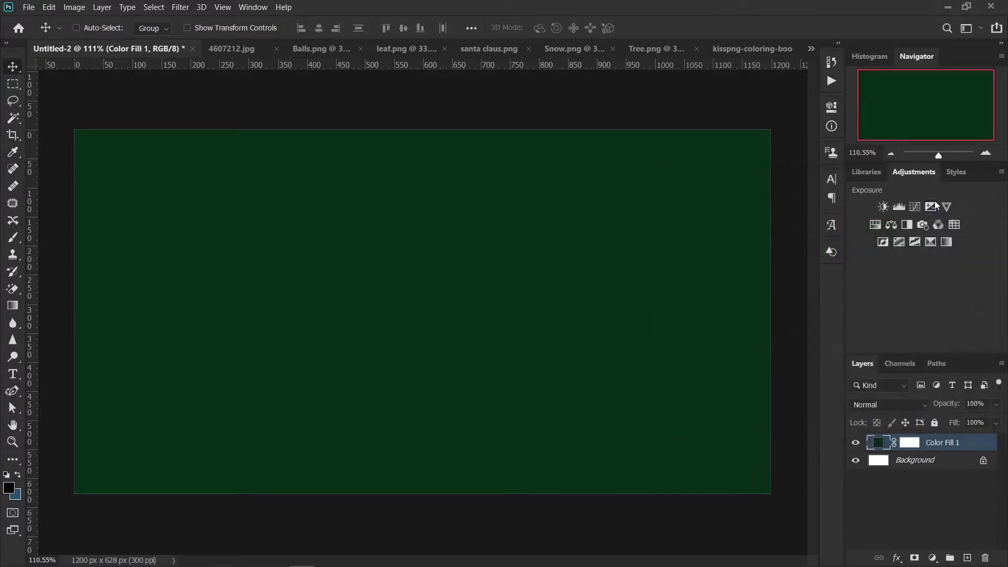
click(663, 53)
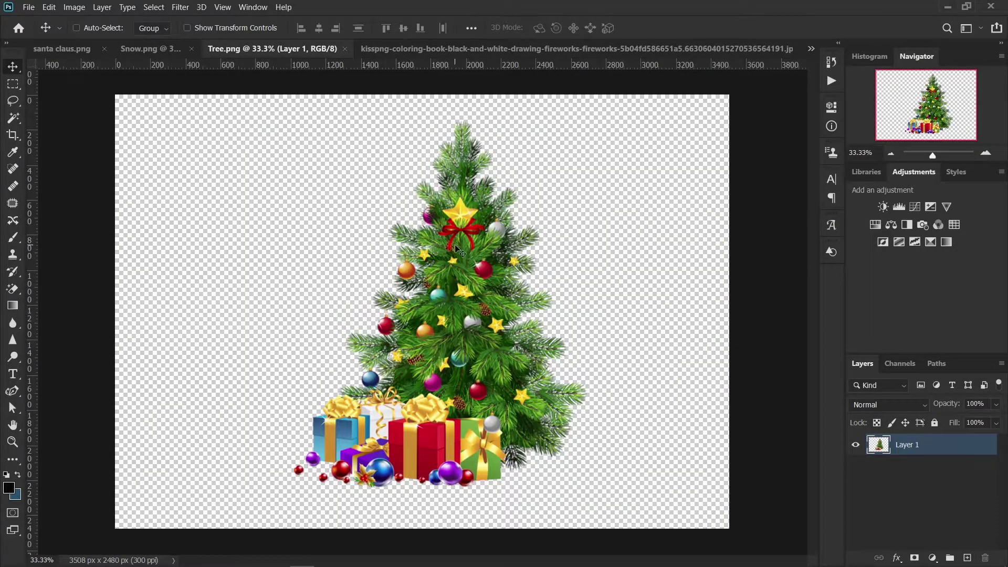
Select all of Tree.png and paste the Christmas tree into the Untitled-2 banner
mouse_move(464, 286)
mouse_down()
mouse_move(77, 49)
mouse_move(593, 42)
mouse_move(541, 282)
mouse_move(467, 326)
mouse_up()
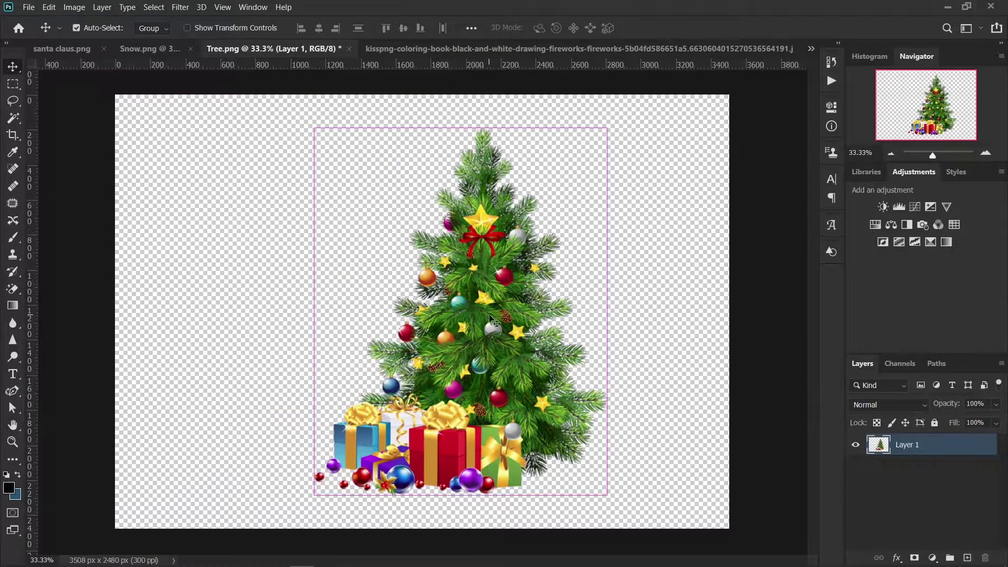
key(ctrl+a)
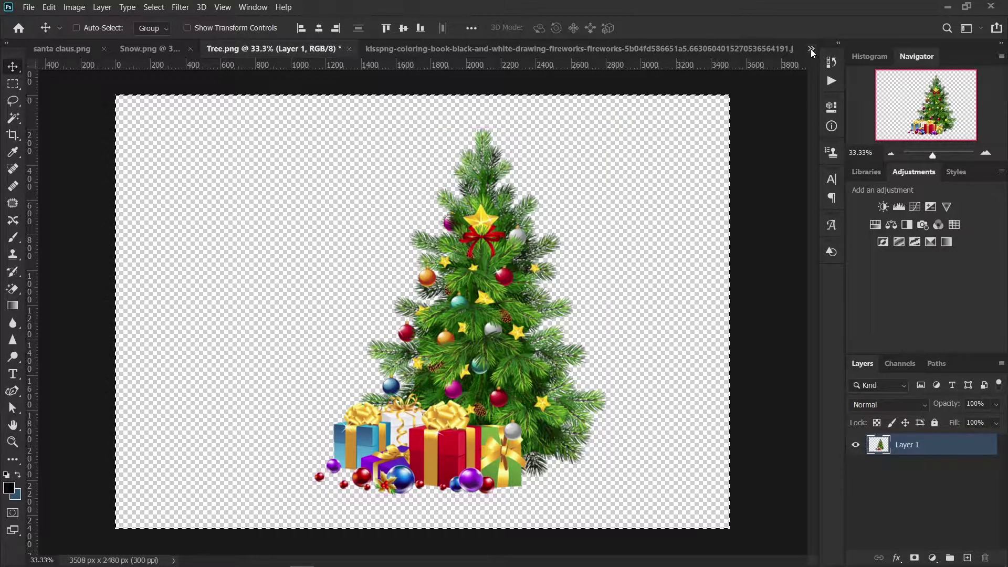
click(811, 49)
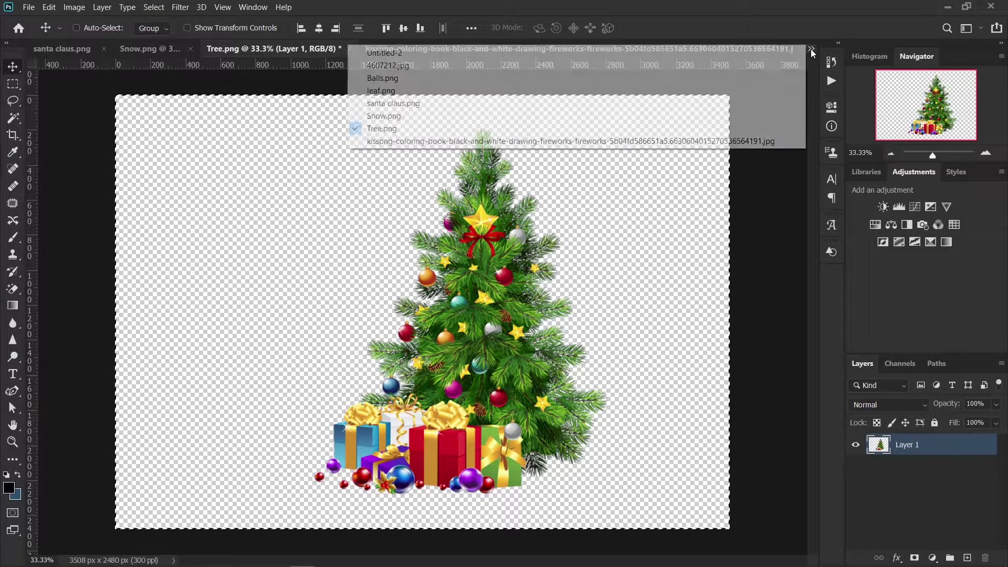
click(407, 51)
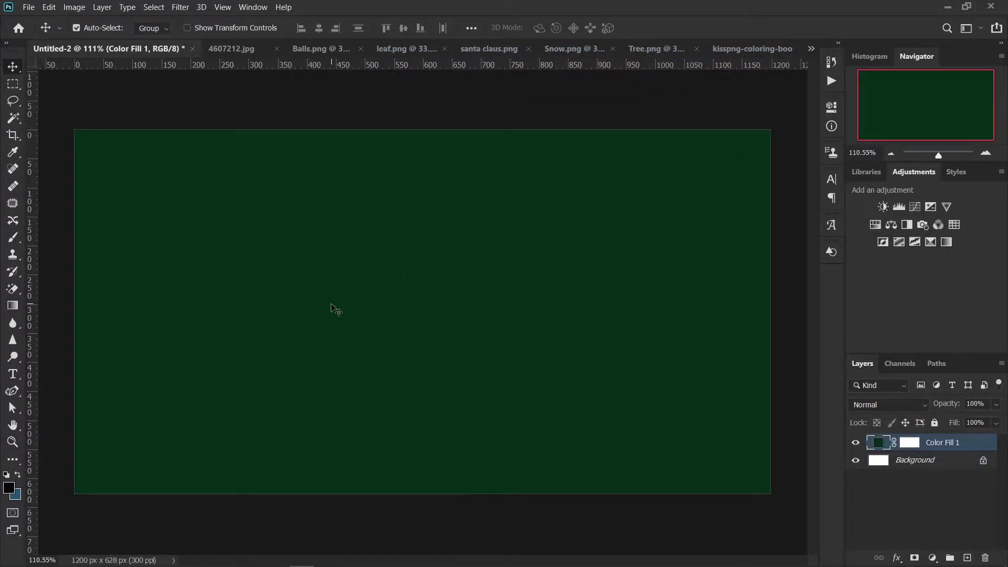
key(ctrl+v)
Free-transform the pasted tree down to about a fifth and move it bottom-right
drag(637, 379, 485, 269)
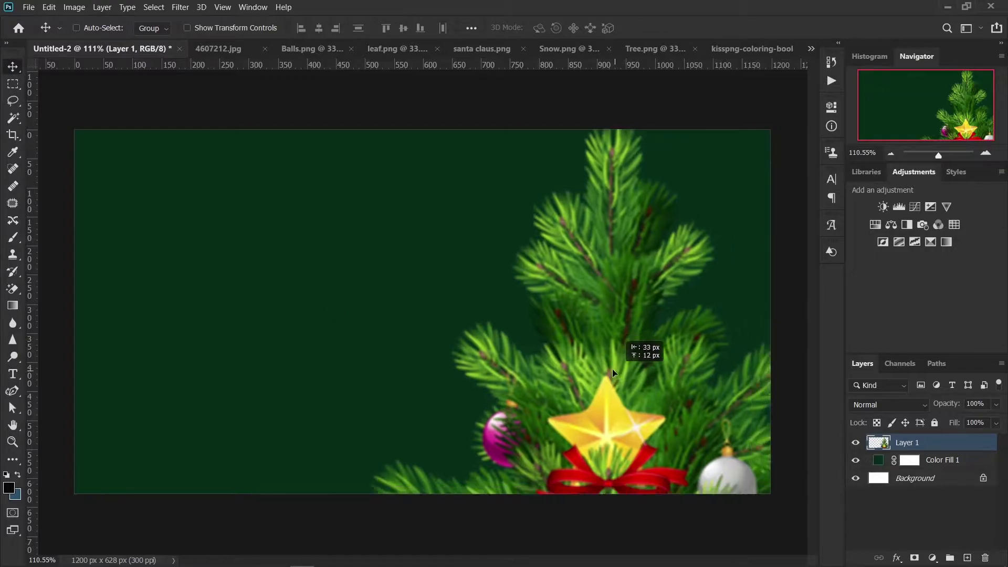
key(ctrl+t)
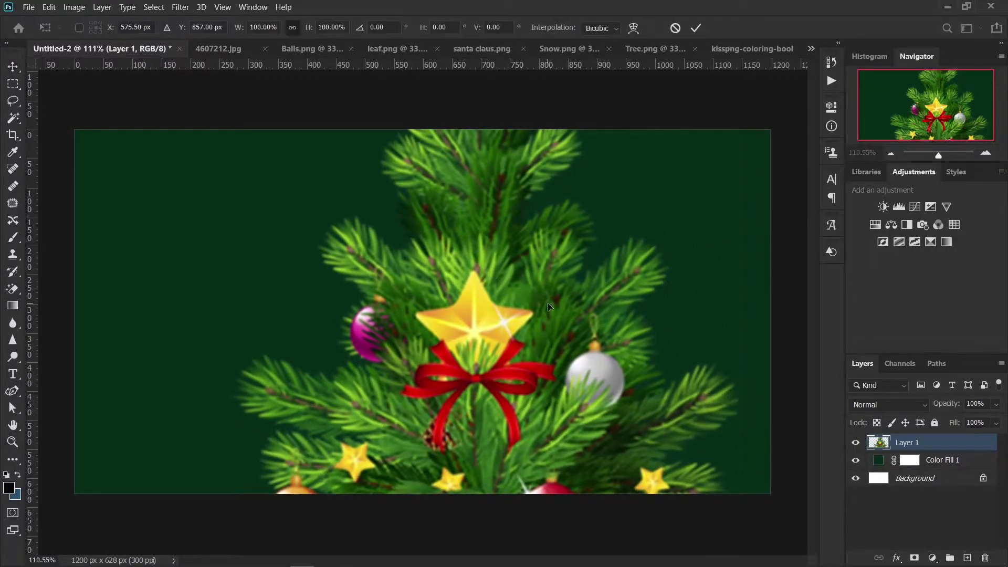
key(ctrl+0)
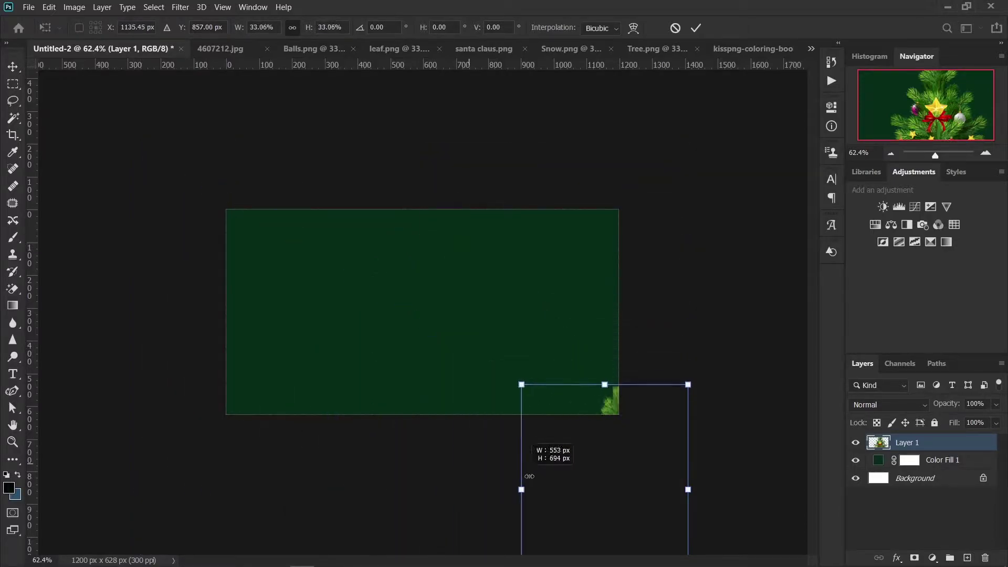
drag(140, 490, 569, 490)
mouse_move(643, 474)
mouse_down()
mouse_move(597, 320)
mouse_move(582, 327)
mouse_up()
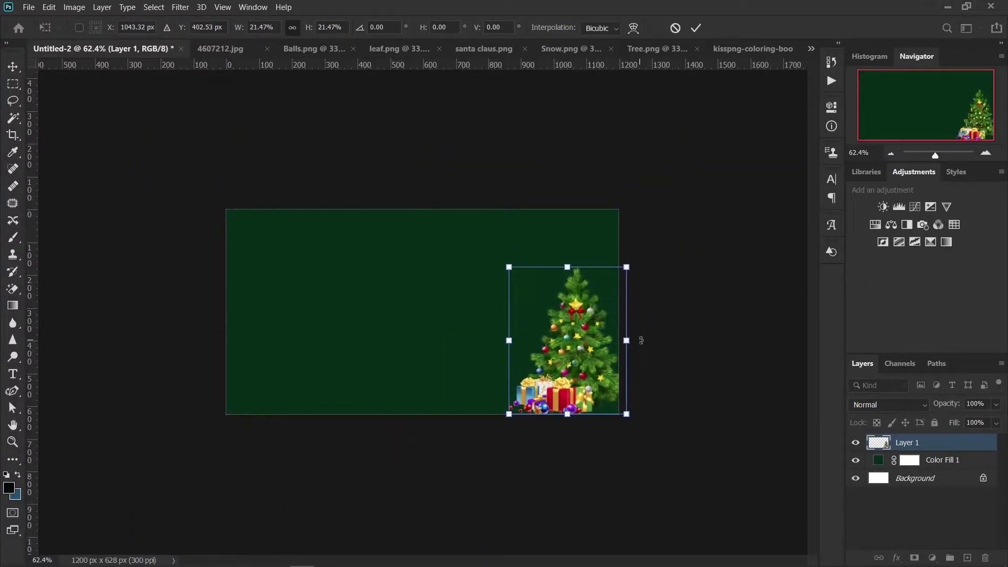
key(ctrl+0)
Fine-tune the tree's size and position in the corner and apply the transform
key(alt+space)
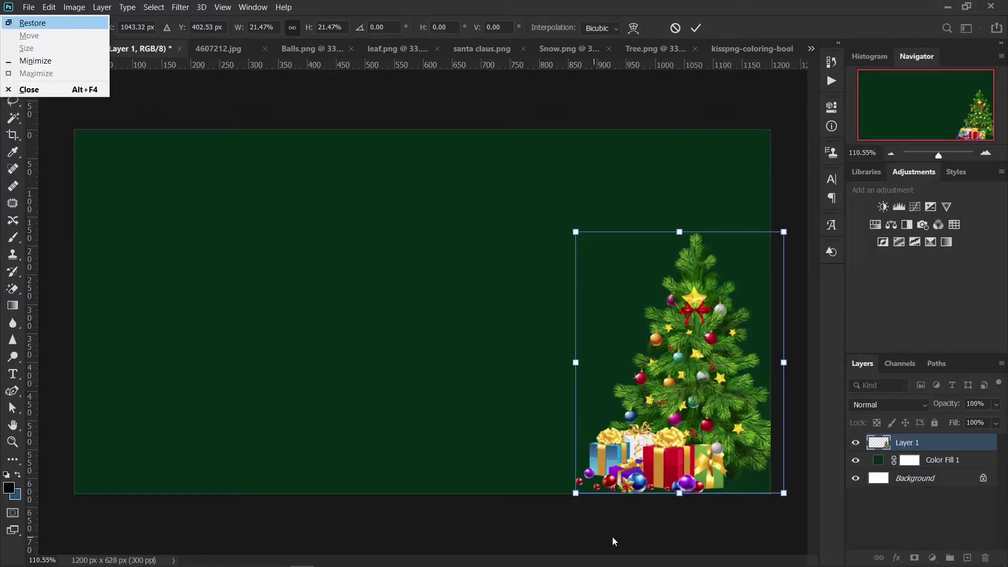
key(Escape)
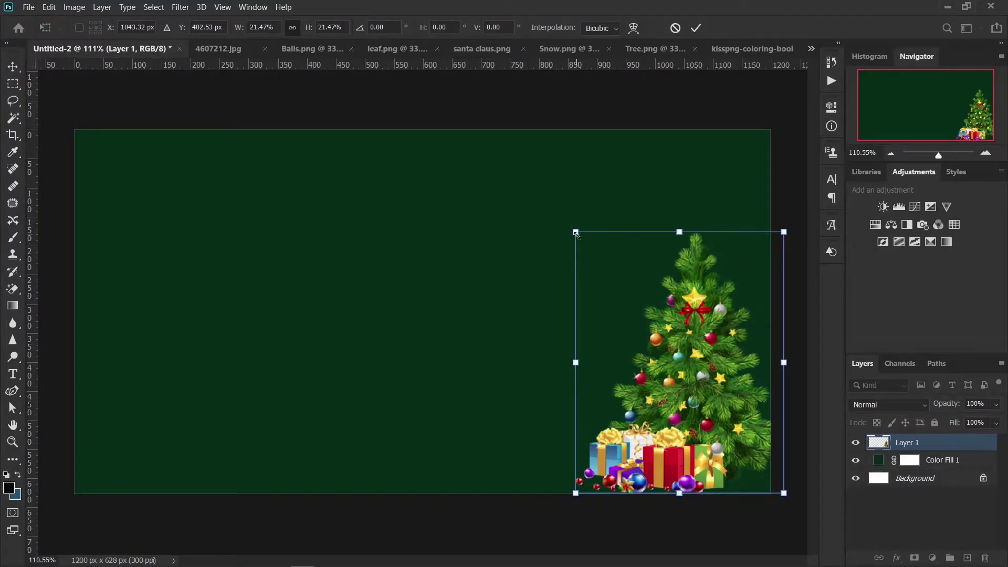
drag(575, 232, 593, 254)
drag(721, 409, 734, 406)
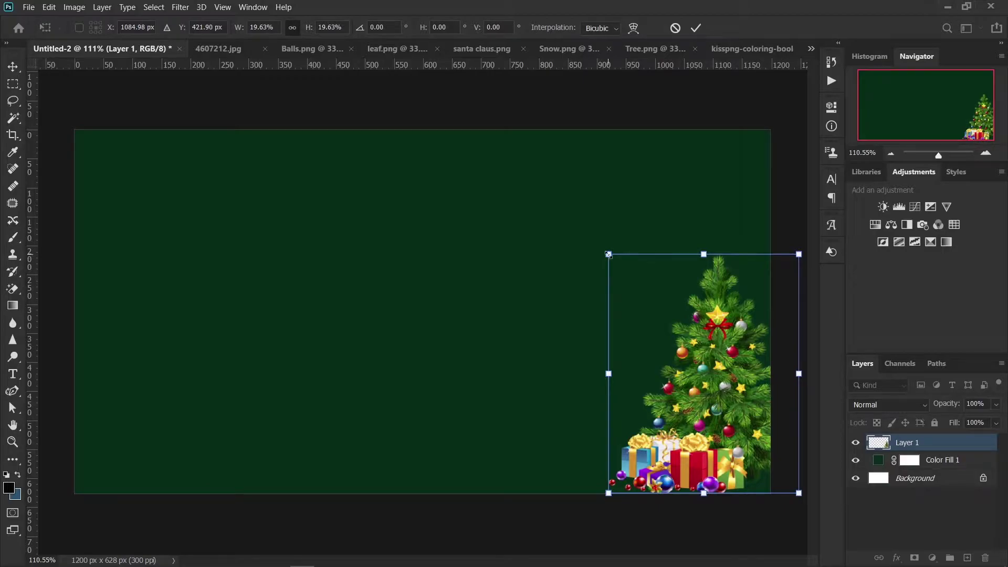
drag(608, 255, 601, 246)
click(694, 29)
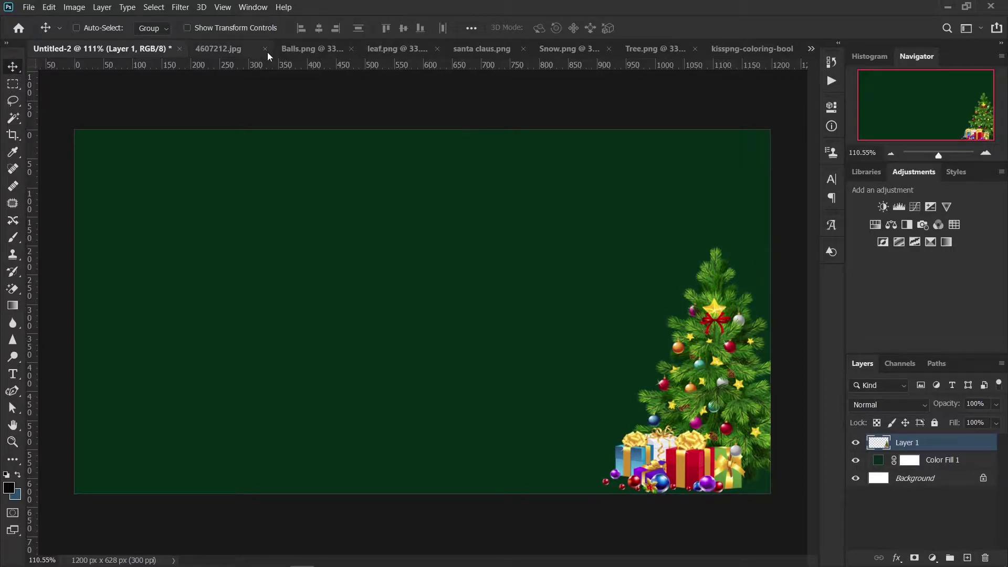
click(254, 52)
In santa claus.png, hide the smaller snowman's Layer 1 and copy the larger right-hand snowman
click(286, 49)
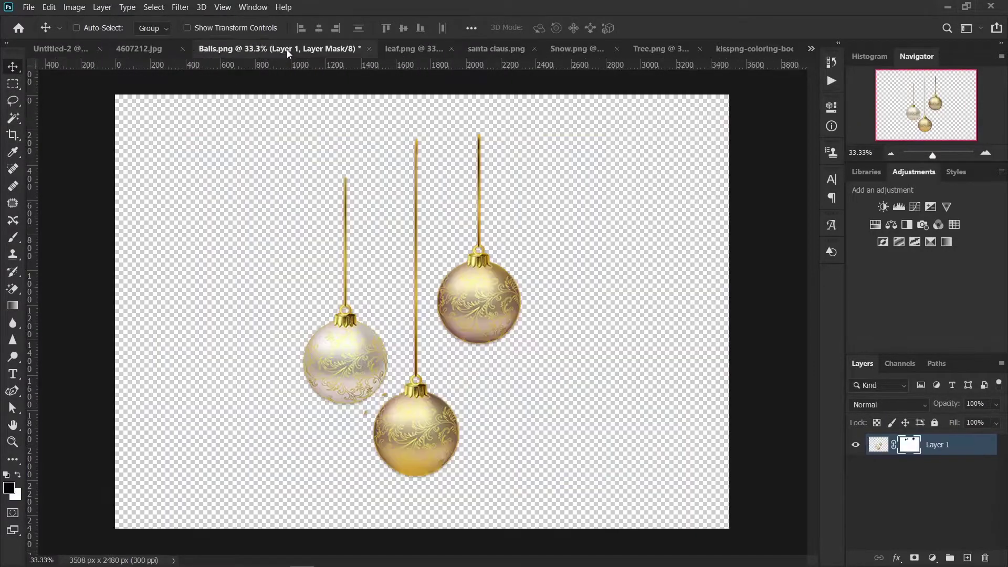
click(411, 51)
click(485, 48)
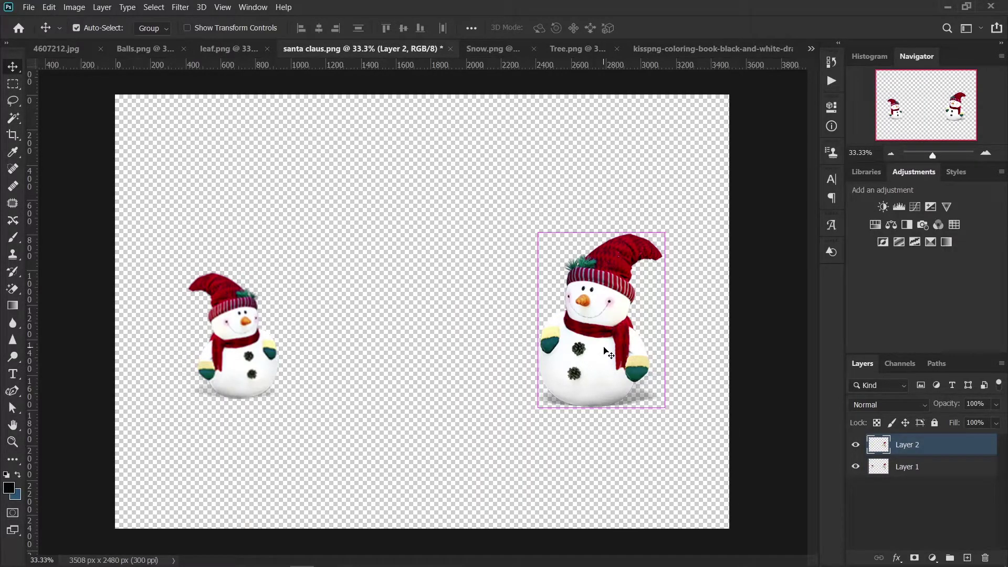
key(ctrl+a)
click(856, 467)
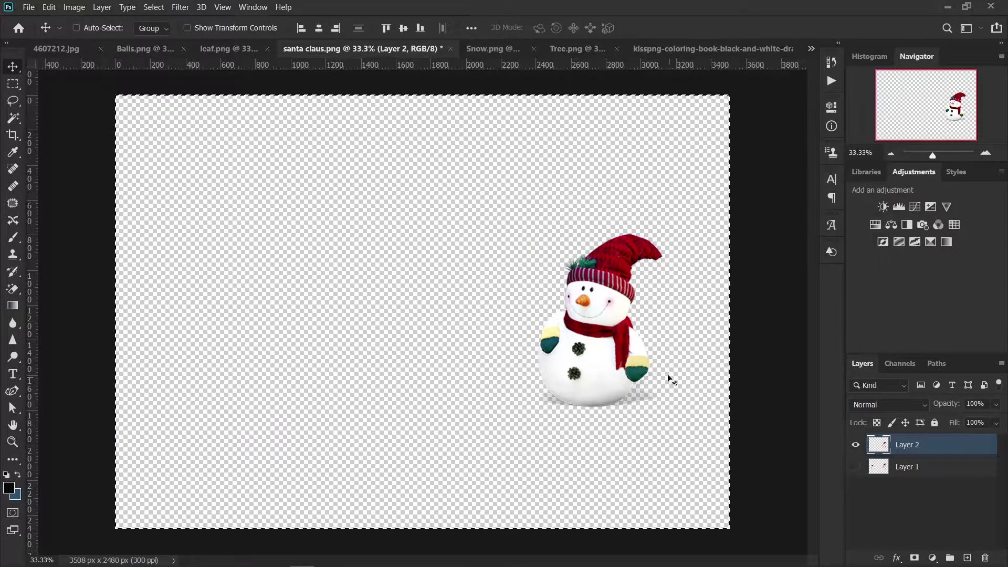
key(ctrl)
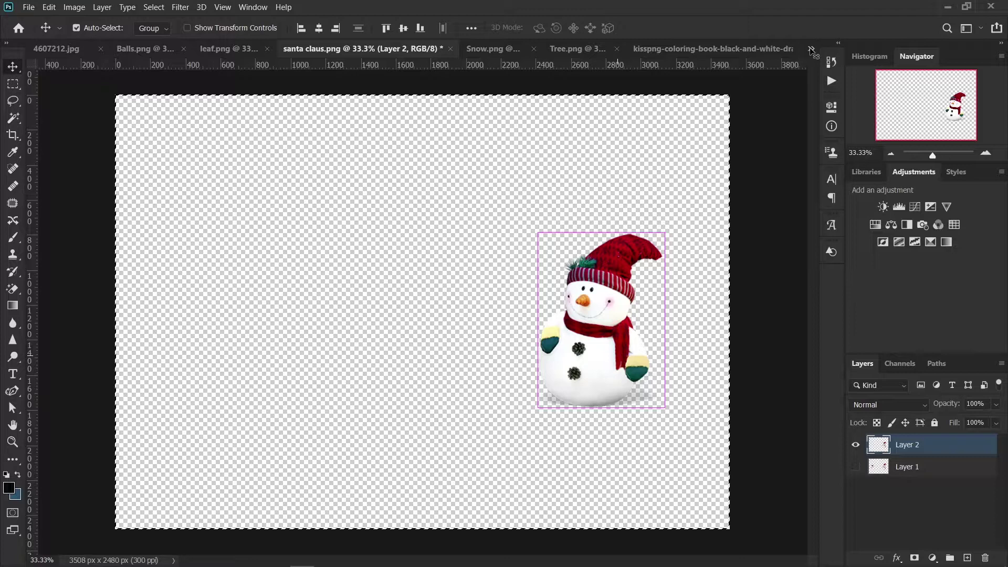
click(811, 48)
Paste the snowman into the banner, shrink it to about a fifth and nudge it beside the gifts
click(496, 52)
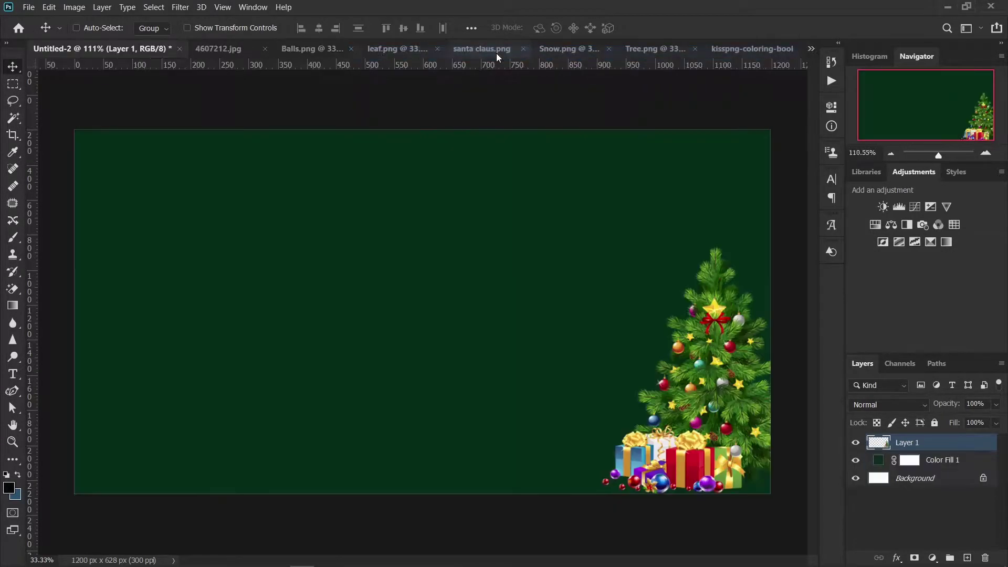
key(ctrl)
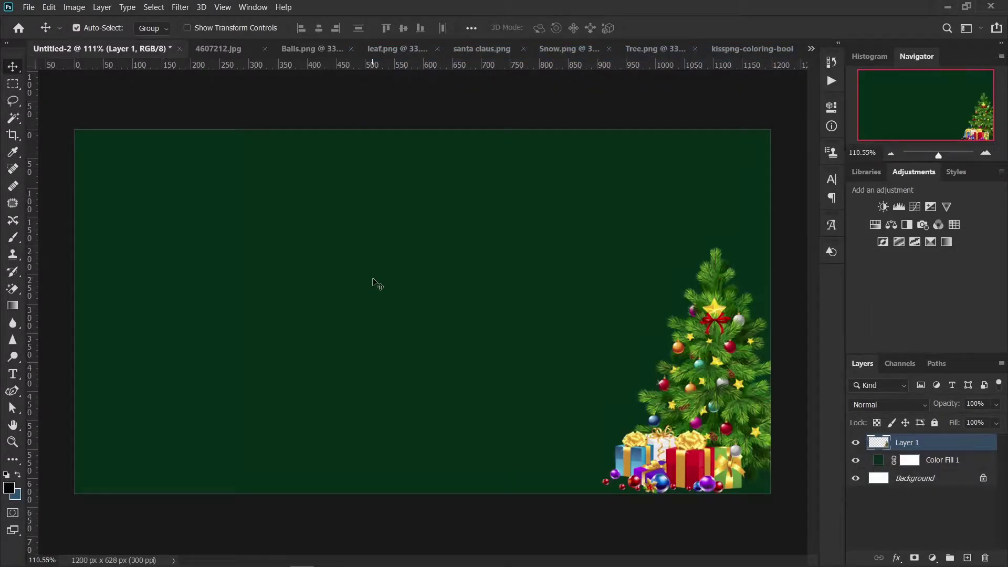
key(ctrl+v)
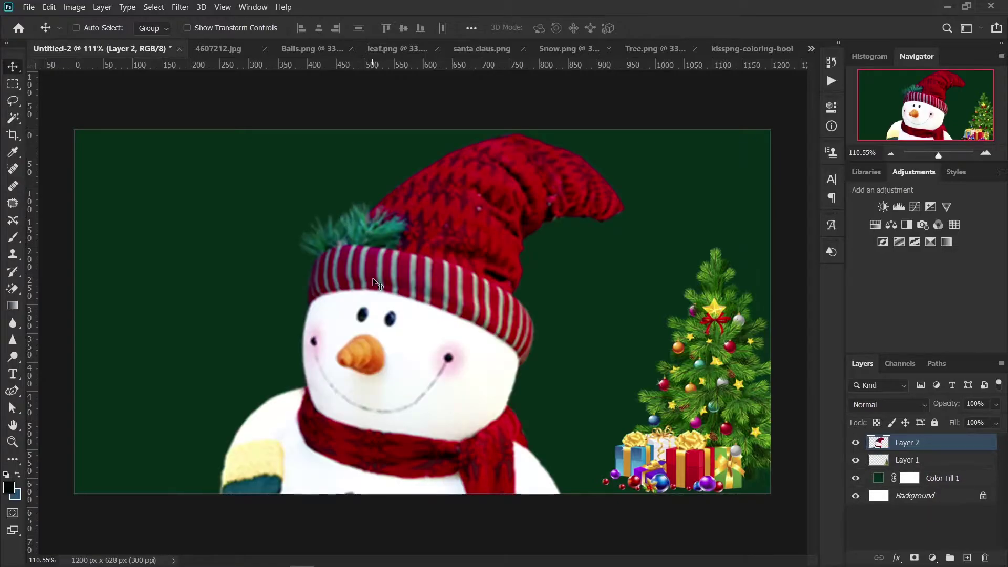
key(ctrl+t)
drag(632, 419, 294, 429)
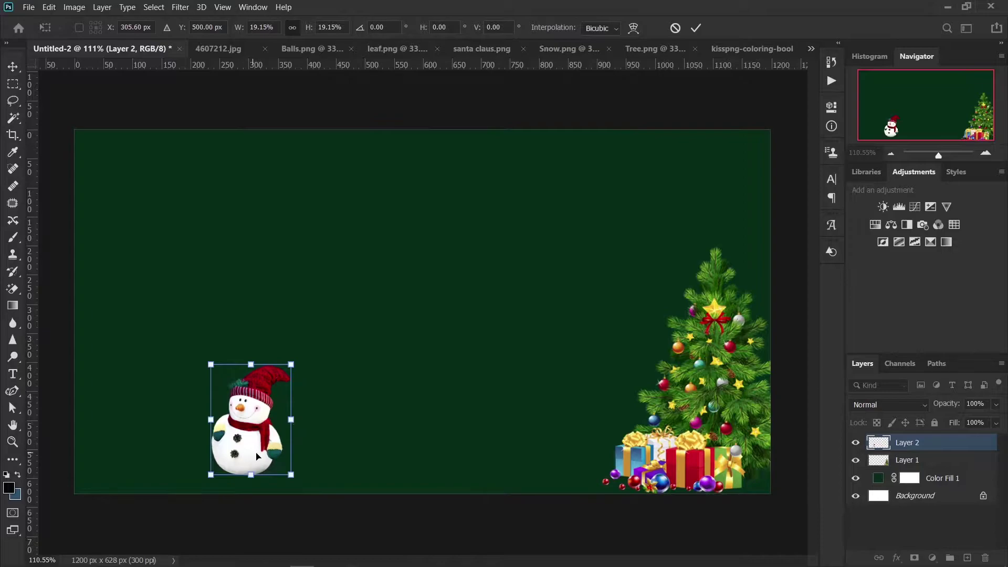
drag(258, 456, 609, 474)
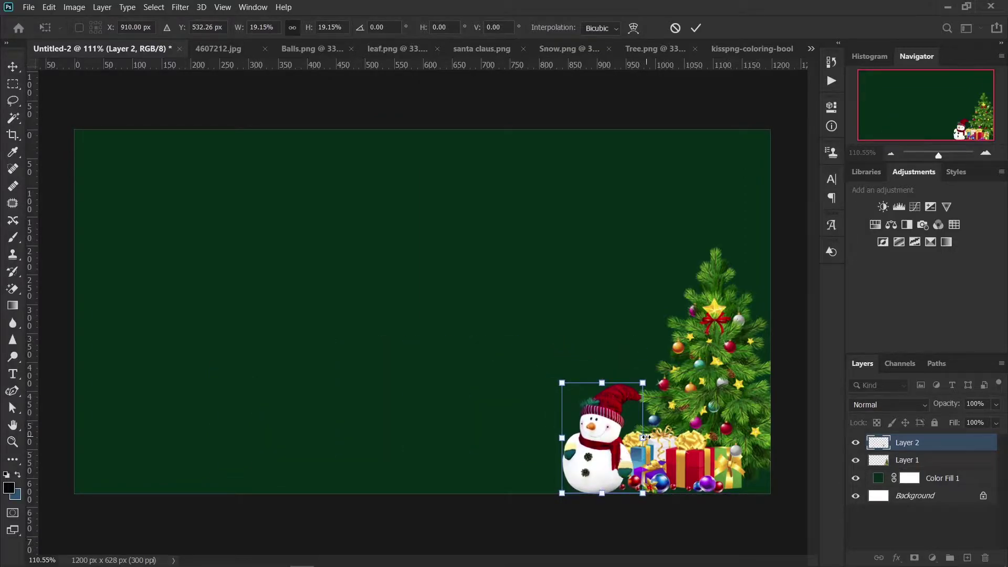
mouse_move(645, 438)
mouse_down()
mouse_move(633, 438)
mouse_move(627, 464)
mouse_up()
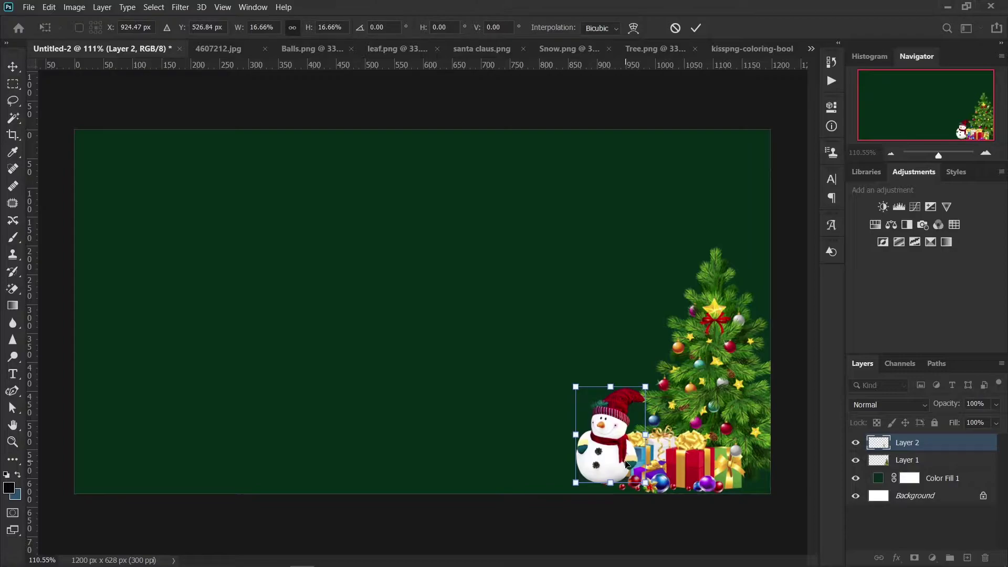
click(696, 28)
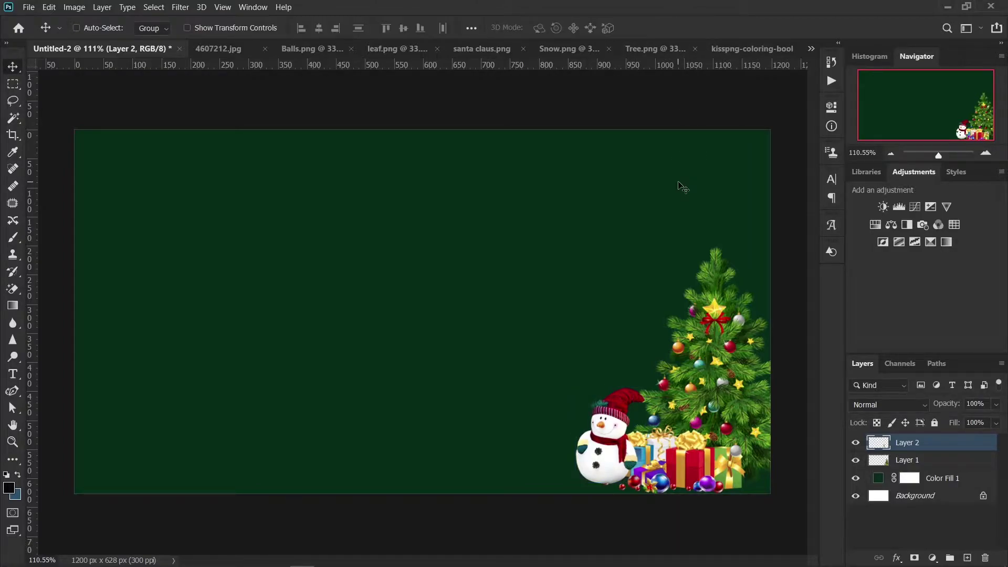
key(Down)
key(Down)
key(Down)
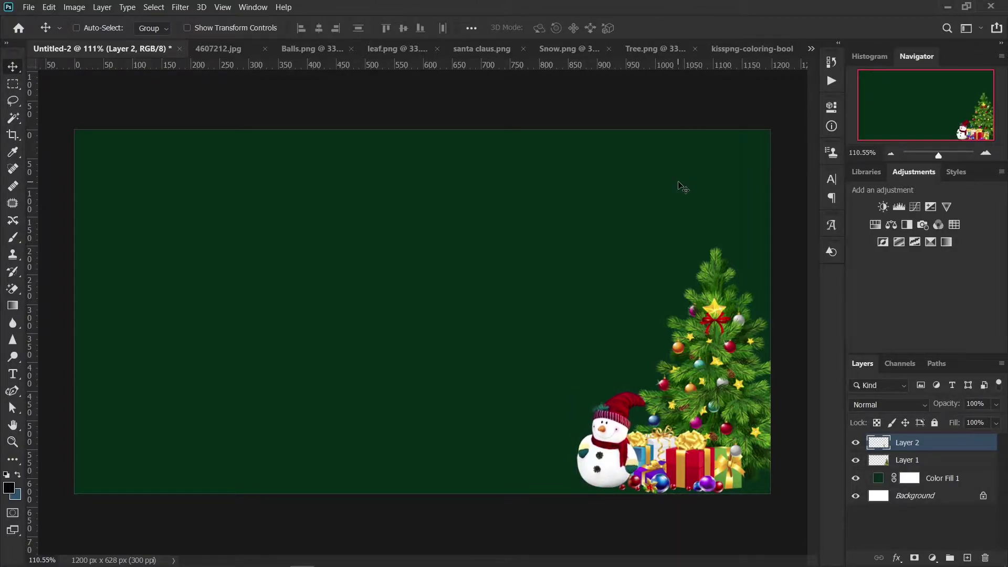
key(Right)
key(Right)
key(Right)
key(Right)
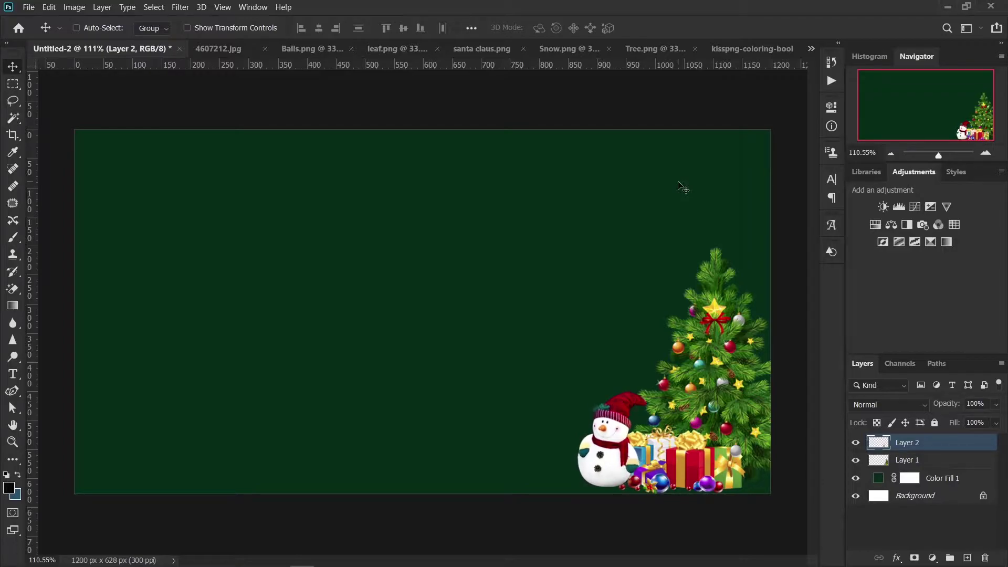
Drag the green pine garland layer from leaf.png into the Untitled-2 banner
click(248, 54)
click(324, 50)
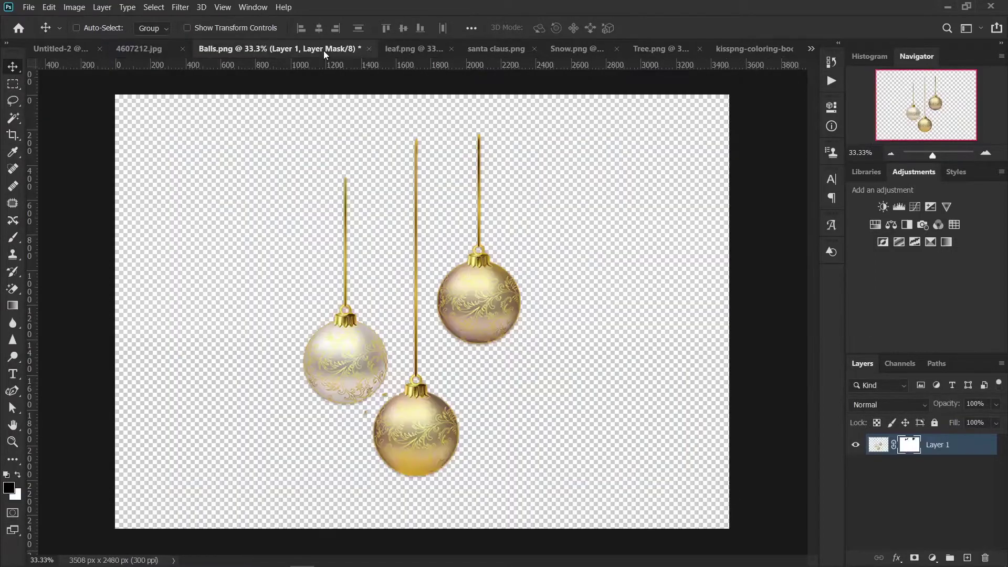
click(402, 52)
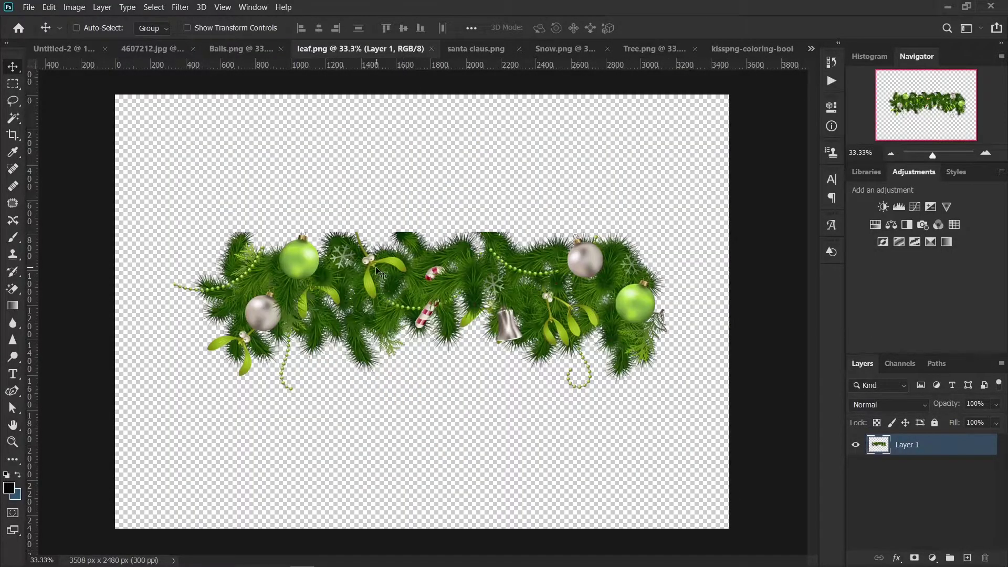
drag(379, 273, 304, 246)
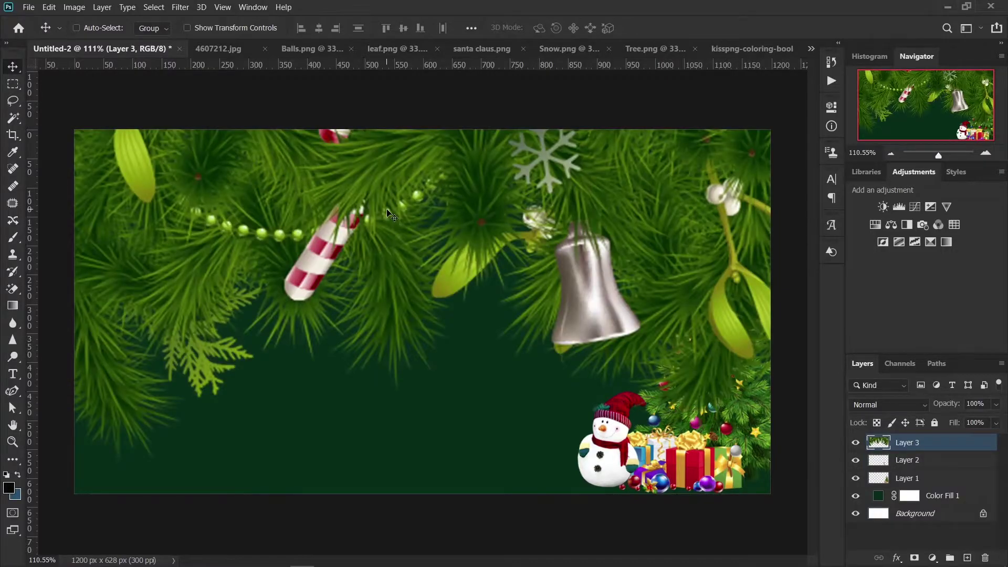
Scale the garland to about 38% and rotate it roughly -45° into the top-left corner
key(ctrl+t)
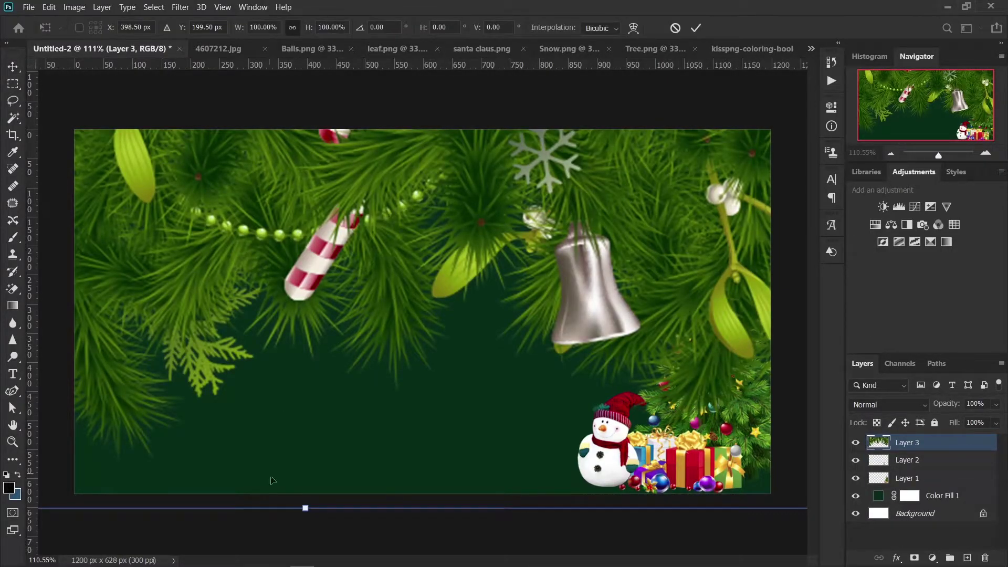
mouse_move(306, 508)
mouse_down()
mouse_move(341, 117)
mouse_move(355, 272)
mouse_move(315, 353)
mouse_up()
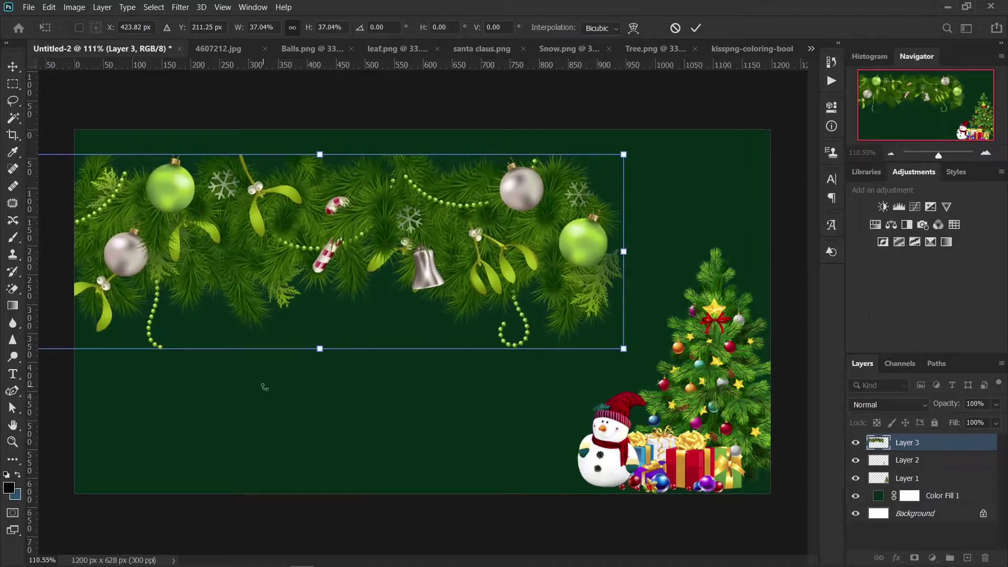
drag(264, 387, 456, 408)
mouse_move(276, 332)
mouse_down()
mouse_move(216, 152)
mouse_move(192, 159)
mouse_up()
drag(276, 224, 275, 225)
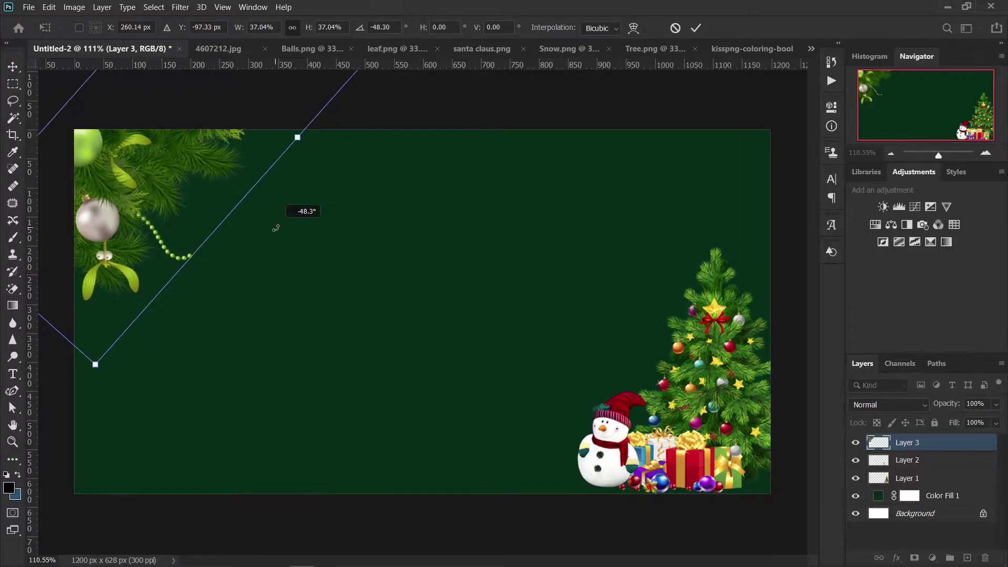
drag(151, 174, 161, 179)
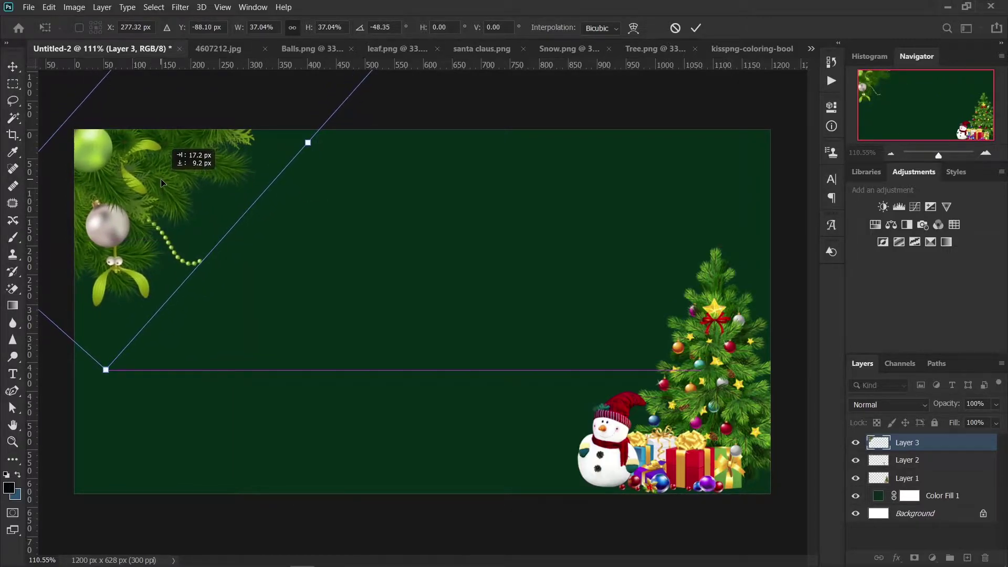
drag(269, 221, 274, 222)
drag(176, 189, 178, 191)
drag(306, 154, 311, 153)
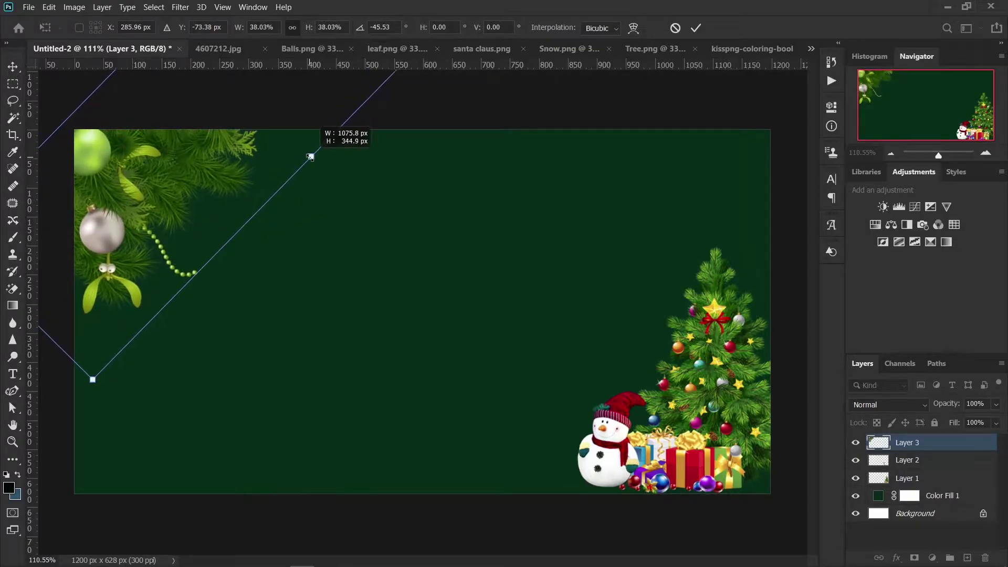
drag(177, 182, 181, 174)
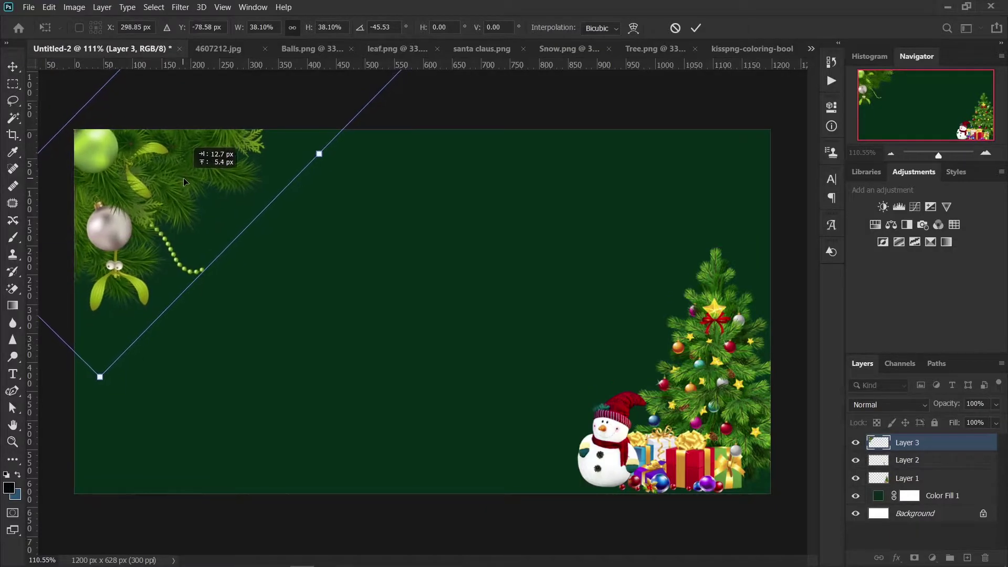
Apply the garland transform, then bring in Balls.png's gold ornaments and scale them down
click(696, 29)
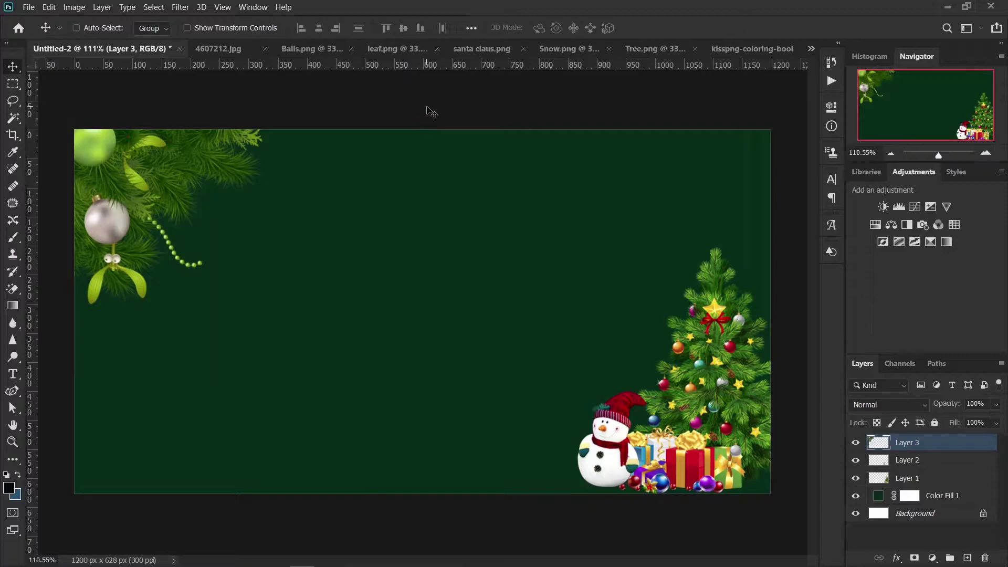
click(301, 51)
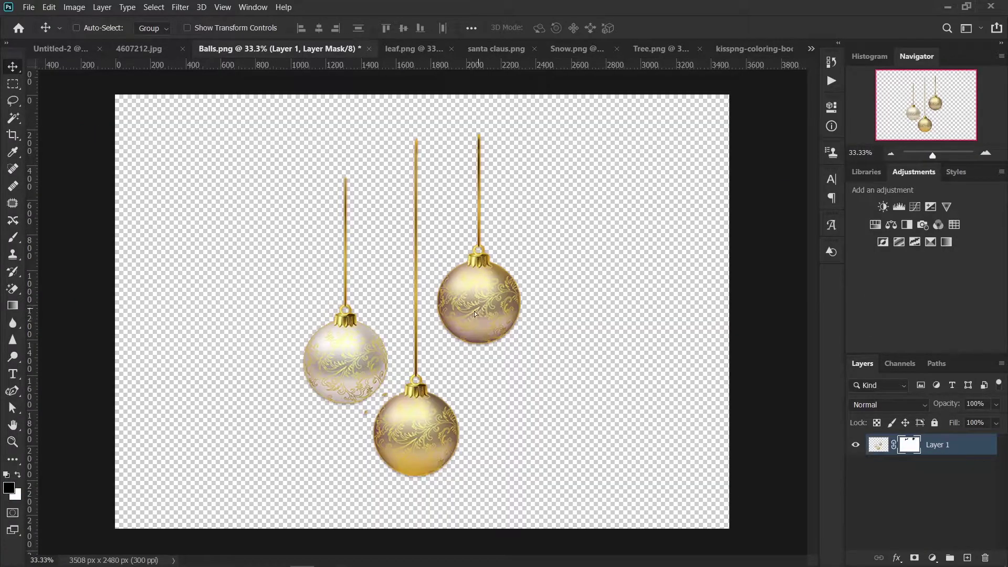
mouse_move(471, 321)
mouse_down()
mouse_move(76, 51)
mouse_move(341, 300)
mouse_up()
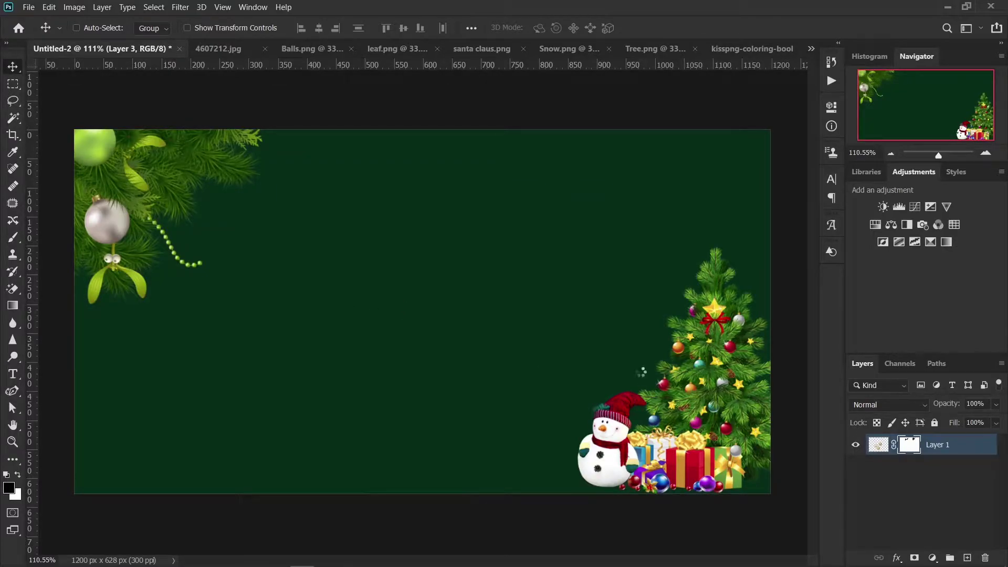
drag(653, 383, 625, 355)
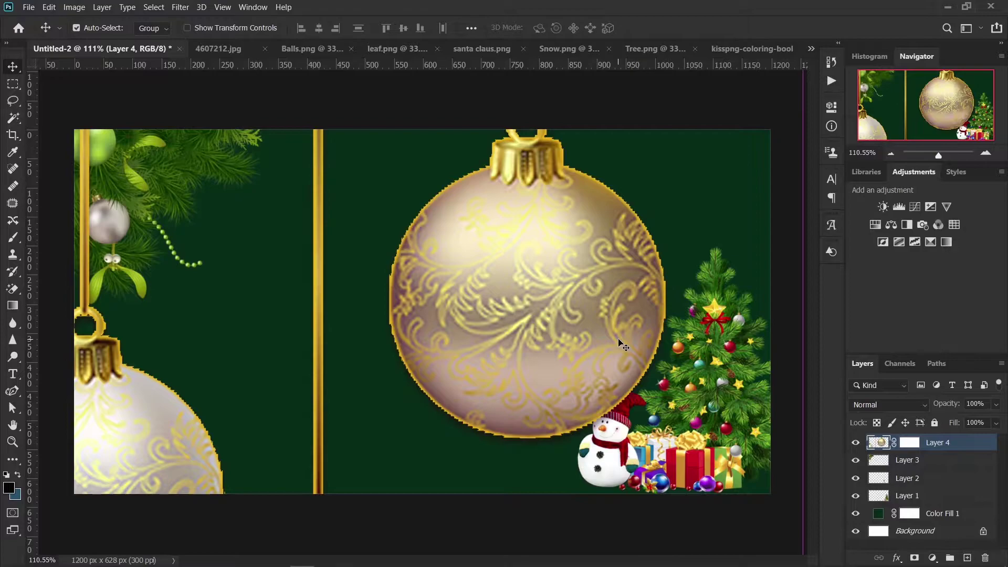
key(ctrl+t)
mouse_move(802, 299)
mouse_down()
mouse_move(257, 305)
mouse_move(235, 334)
mouse_move(234, 316)
mouse_move(234, 329)
mouse_up()
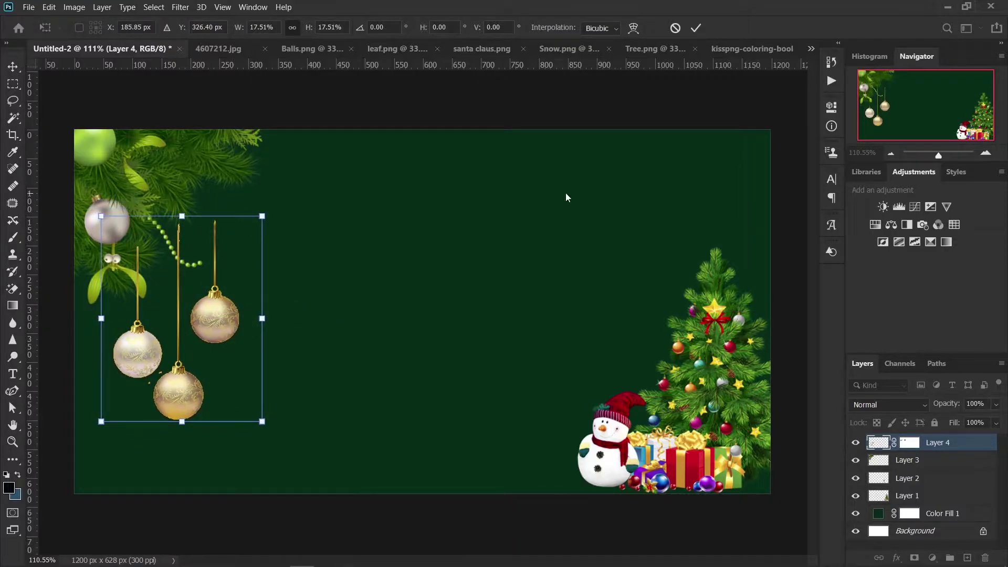
click(697, 30)
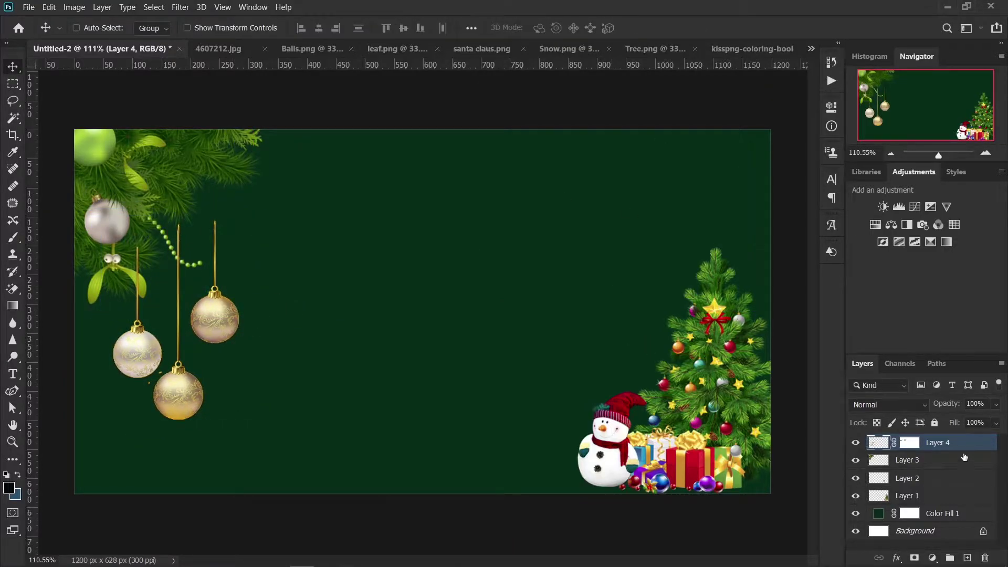
Move the ornaments layer below Layer 1 and shift the ornaments slightly right under the garland
drag(964, 456, 956, 502)
scroll(189, 367, up, 1)
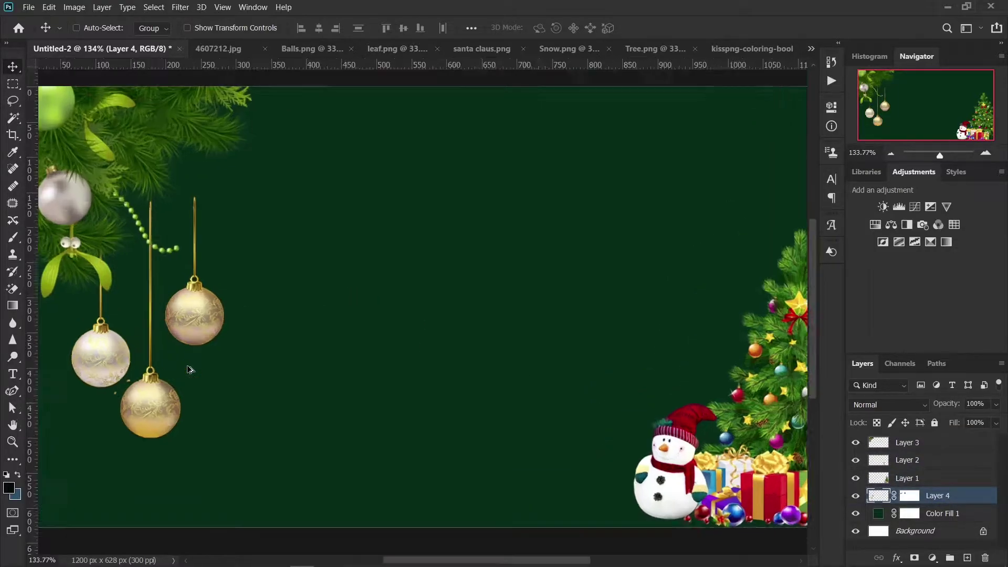
scroll(189, 369, up, 1)
mouse_move(189, 370)
mouse_down()
mouse_move(273, 392)
mouse_move(346, 383)
mouse_up()
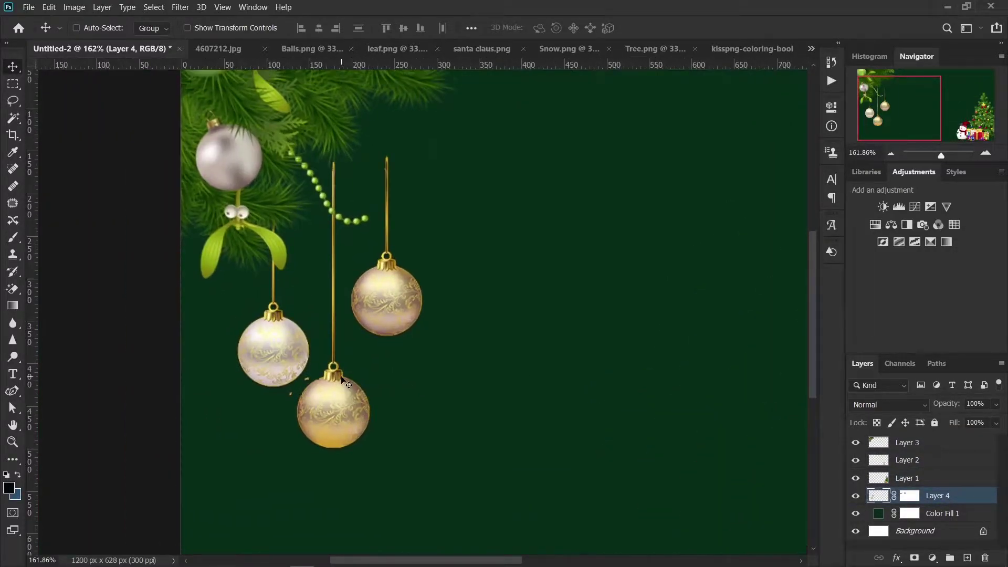
scroll(347, 382, up, 1)
mouse_move(274, 362)
mouse_down()
mouse_move(226, 355)
mouse_move(302, 357)
mouse_move(277, 358)
mouse_up()
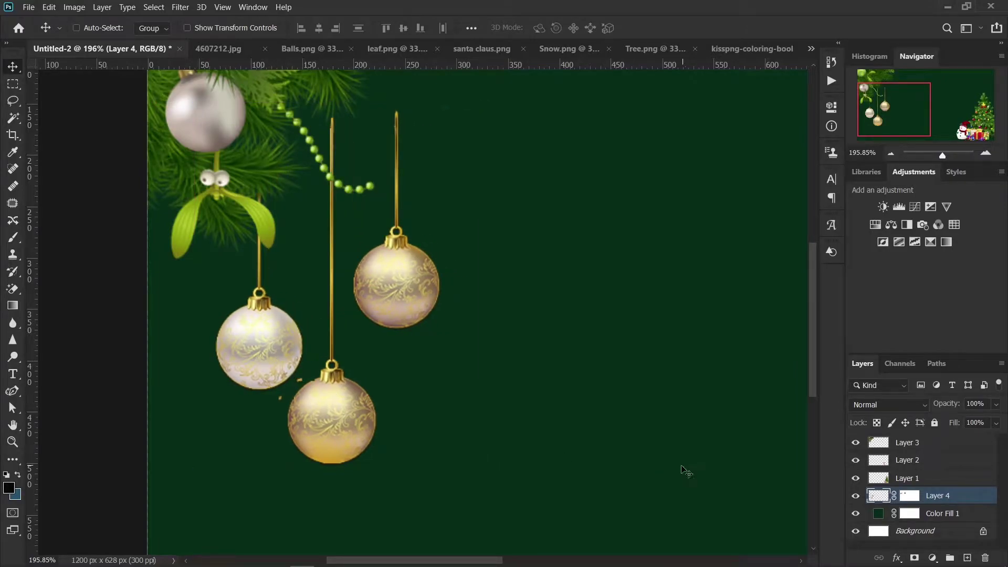
scroll(496, 447, up, 2)
Paint black with a smaller brush on Layer 4's mask to hide the stray gold specks
click(910, 496)
scroll(159, 365, down, 2)
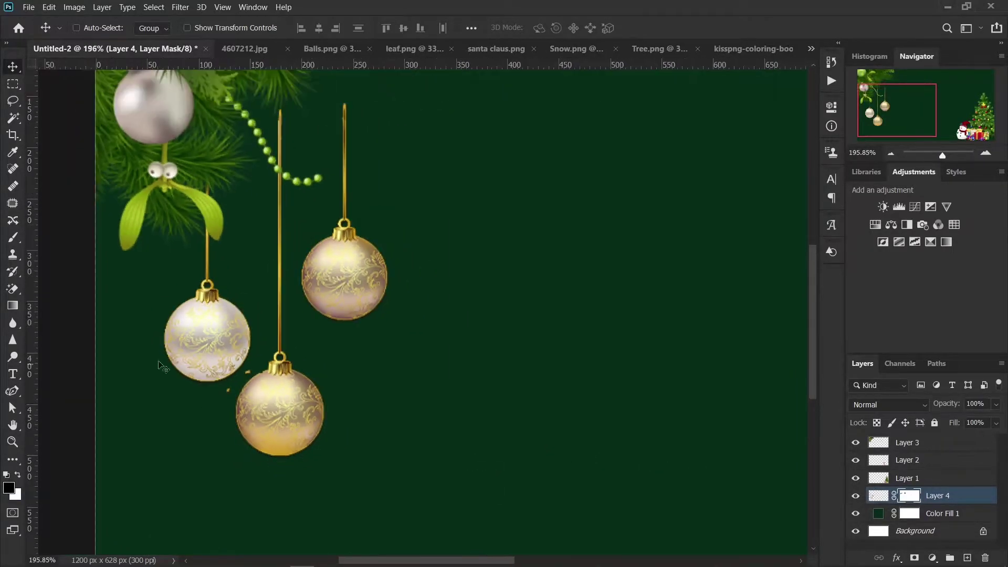
click(15, 241)
scroll(236, 347, up, 2)
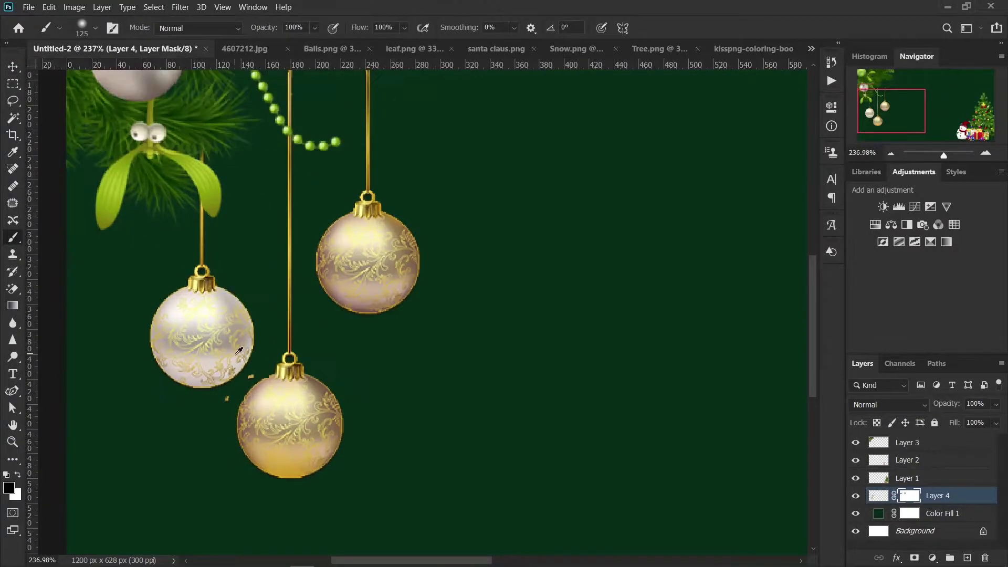
key(bracketleft)
key(bracketleft)
key(bracketleft)
key(bracketleft)
key(bracketleft)
key(bracketleft)
key(bracketleft)
key(bracketleft)
key(bracketleft)
key(bracketleft)
click(227, 398)
click(251, 376)
key(ctrl+z)
key(bracketleft)
key(bracketleft)
Return to the Move tool, recentre the ornaments and reselect Layer 4's image thumbnail
drag(436, 187, 437, 365)
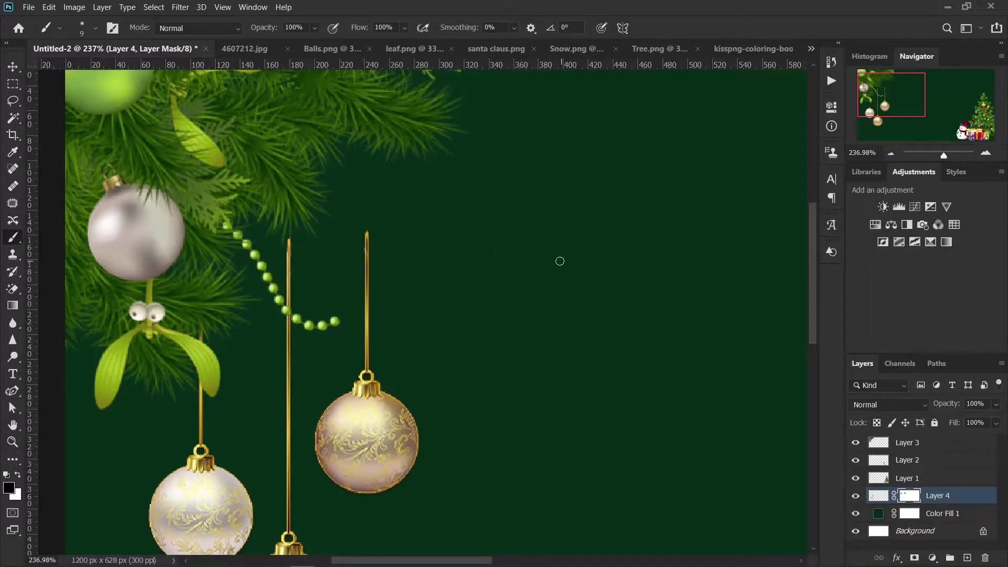
click(17, 66)
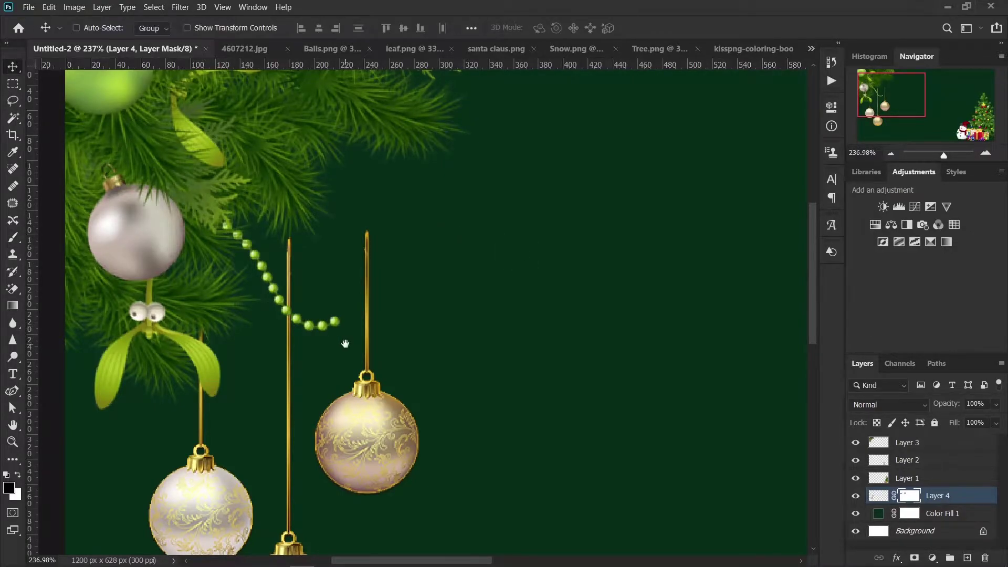
drag(345, 344, 407, 219)
click(880, 497)
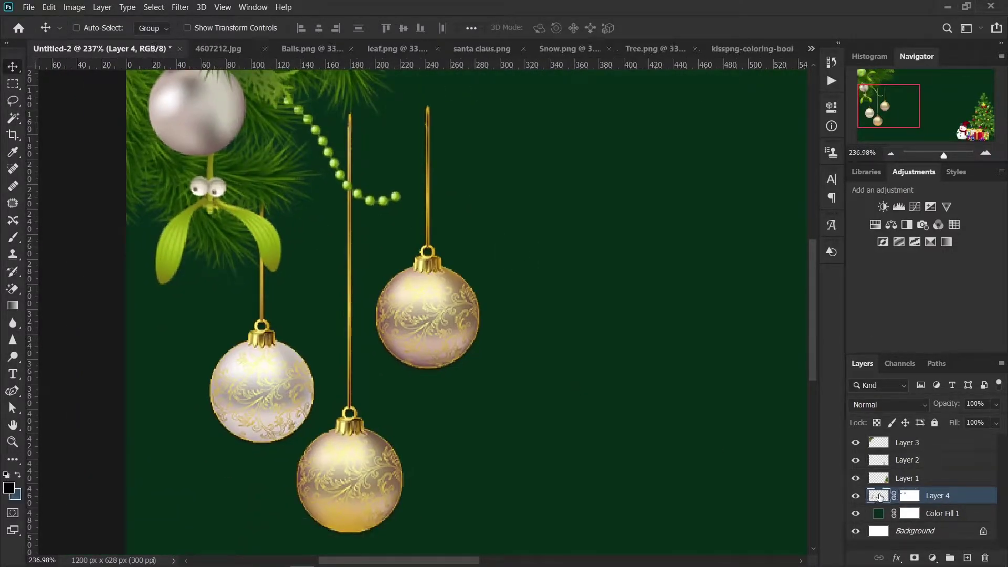
Lasso the lower gold ornament and its string and copy it onto its own layer
click(13, 101)
mouse_move(370, 220)
mouse_down()
mouse_move(348, 107)
mouse_move(290, 512)
mouse_move(349, 543)
mouse_move(413, 502)
mouse_up()
drag(387, 389, 363, 328)
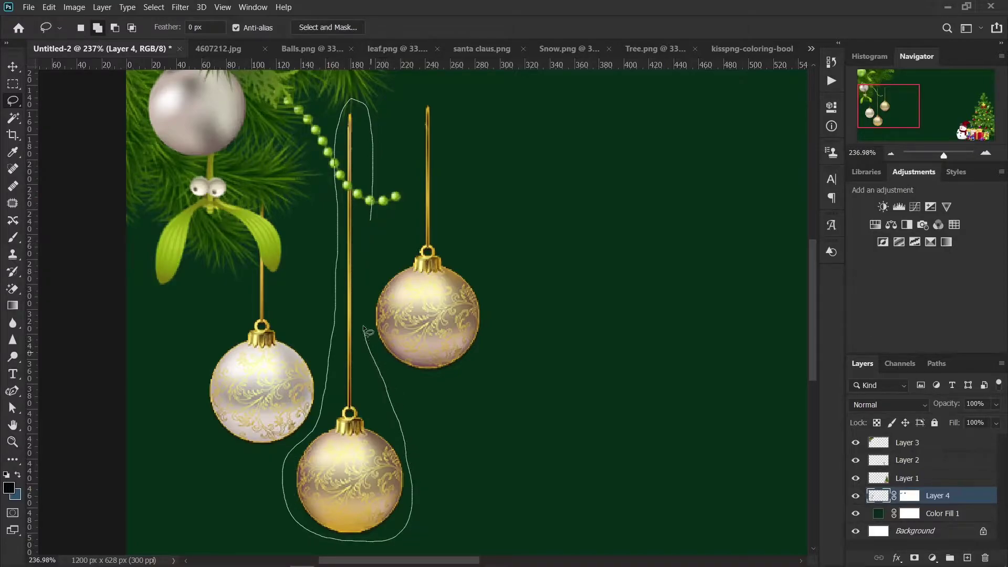
drag(366, 231, 371, 219)
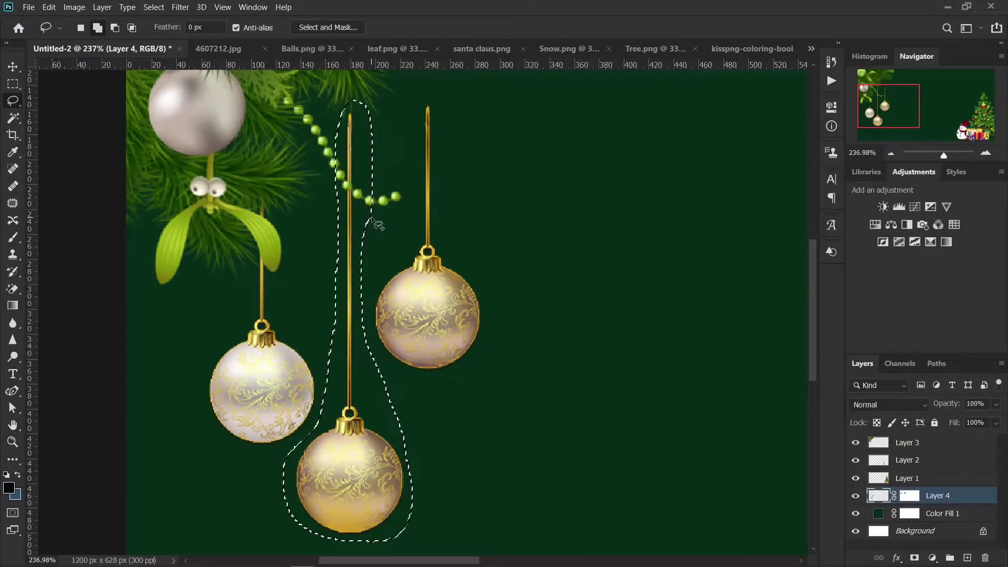
key(ctrl+j)
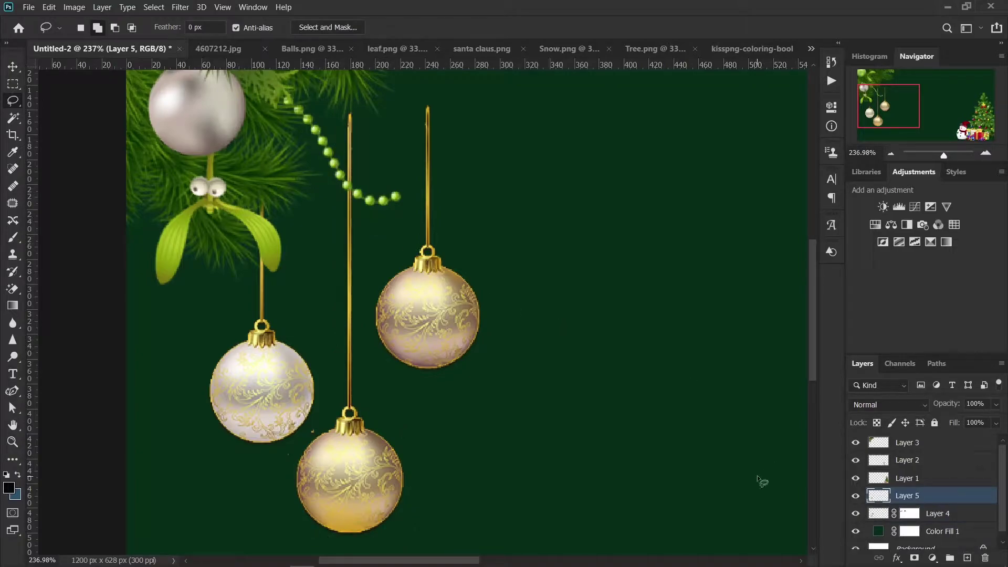
Deselect and raise the Layer 5 gold ornament higher, beside the right ornament
click(17, 71)
mouse_move(370, 472)
mouse_down()
mouse_move(371, 433)
mouse_move(370, 471)
mouse_up()
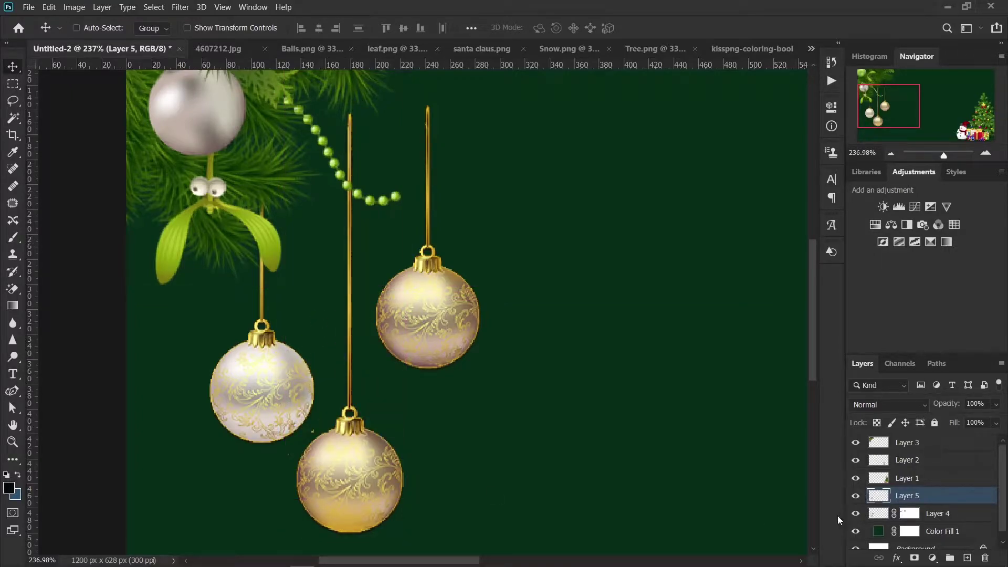
right_click(881, 499)
click(877, 272)
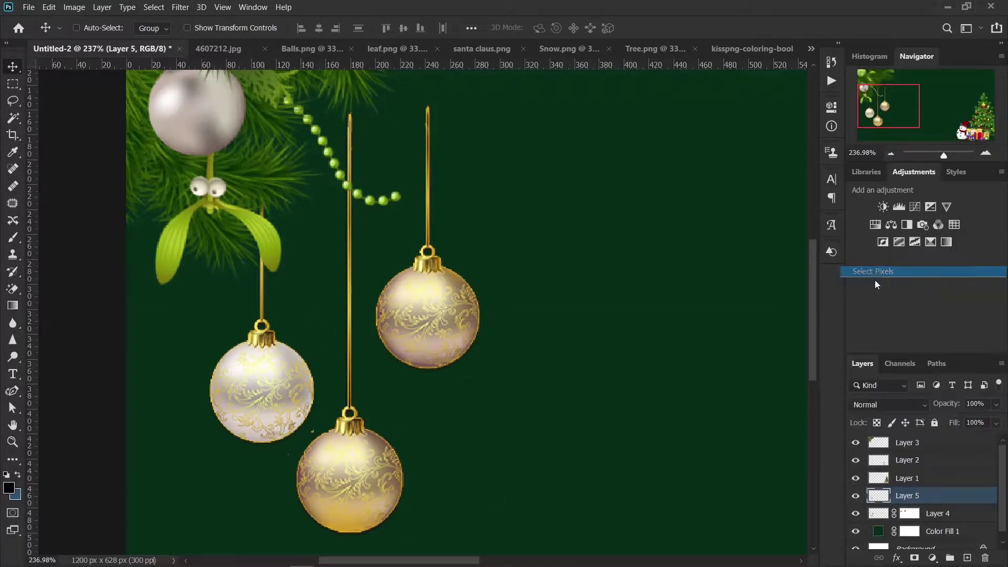
click(892, 514)
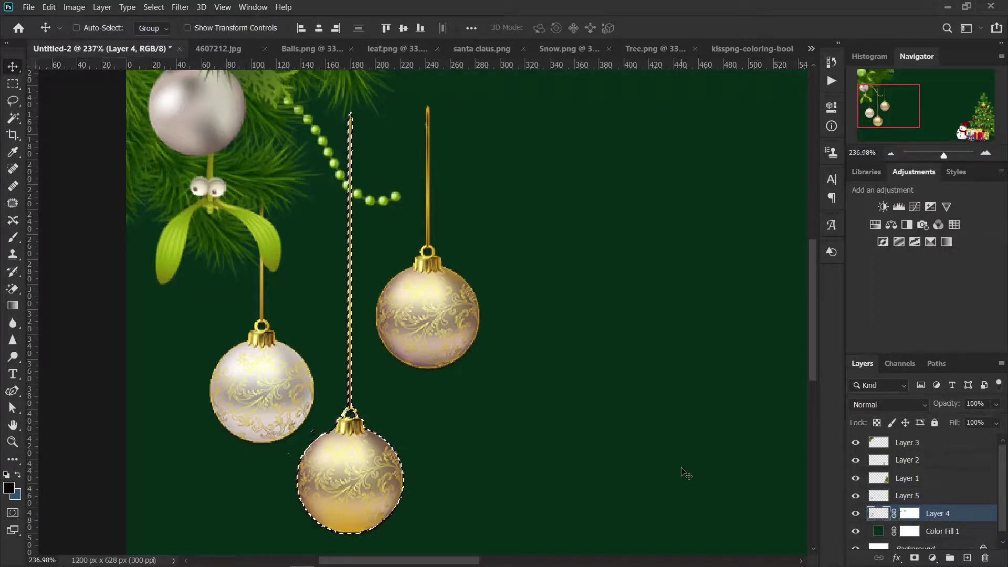
key(ctrl+d)
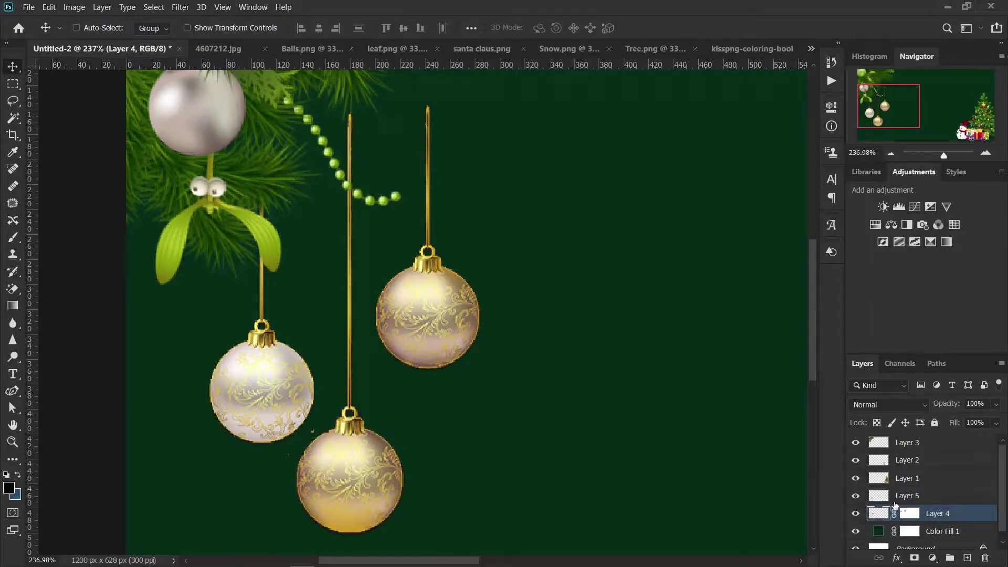
click(895, 502)
mouse_move(389, 480)
mouse_down()
mouse_move(365, 352)
mouse_move(381, 399)
mouse_move(376, 392)
mouse_up()
scroll(389, 401, down, 1)
scroll(389, 402, down, 1)
Add a mask to Layer 5 and paint out the ghost outline on Layer 4's mask with an enlarged brush
scroll(368, 495, up, 1)
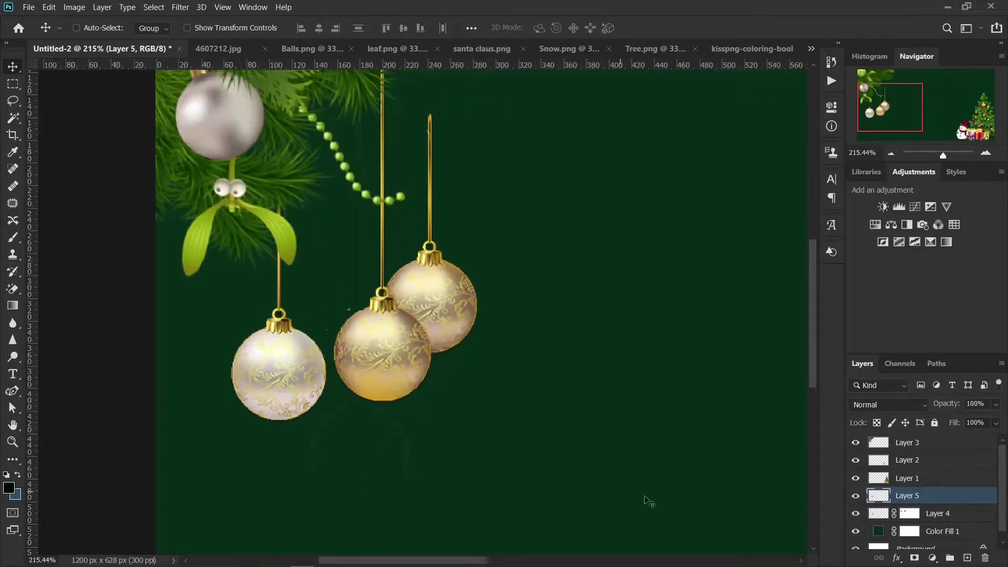
click(914, 558)
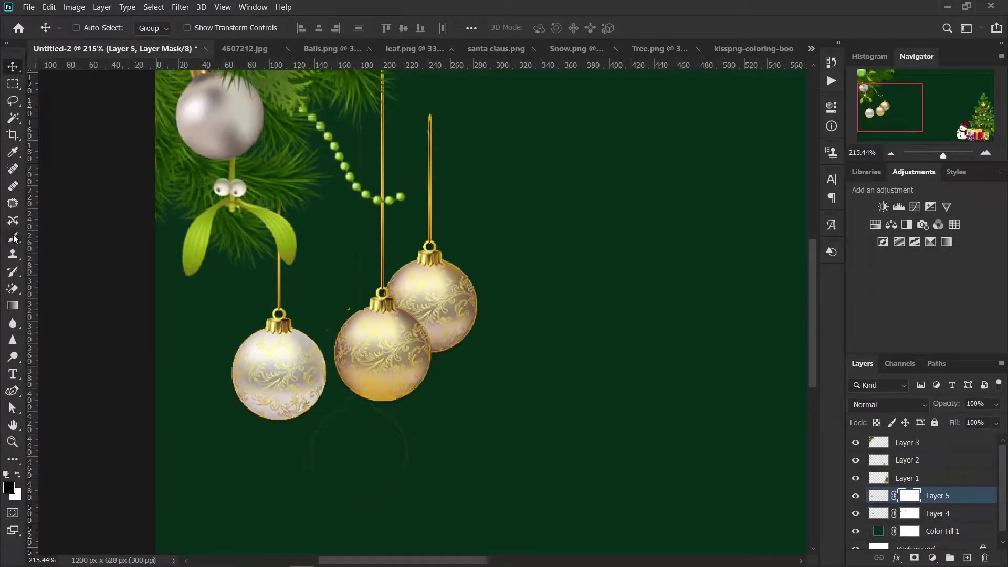
click(13, 237)
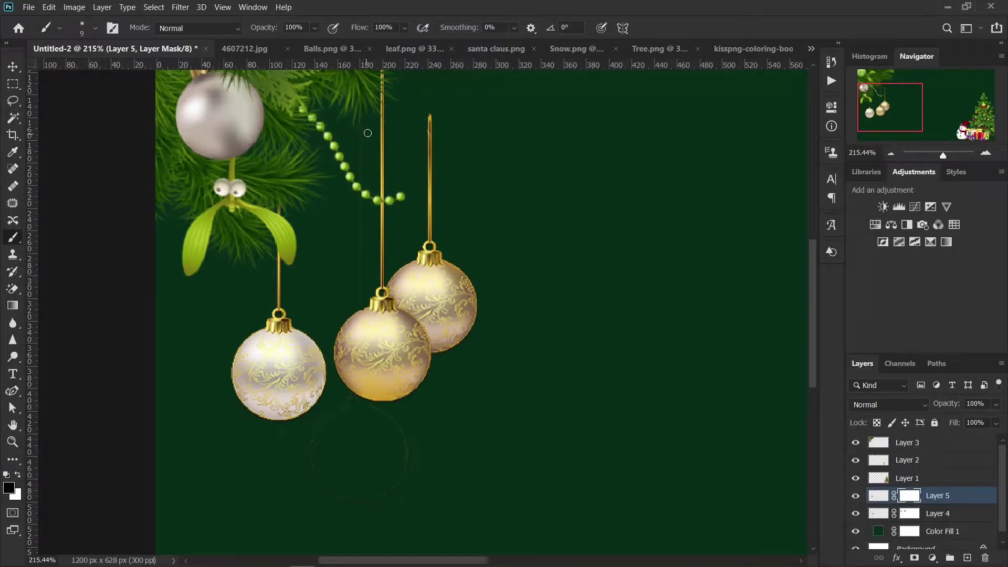
key(bracketright)
key(bracketright)
key(bracketright)
key(bracketright)
key(bracketright)
click(912, 514)
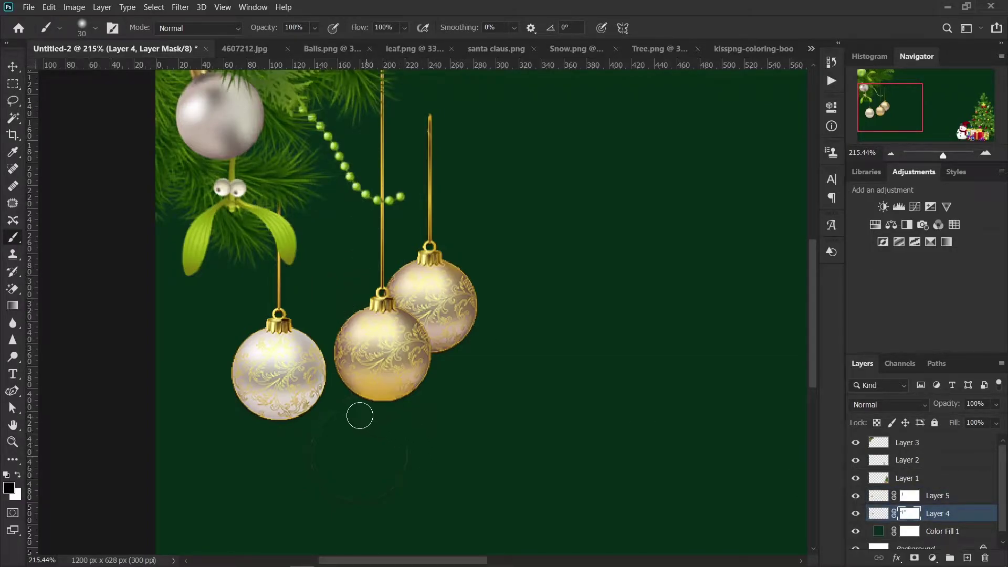
mouse_move(361, 419)
mouse_down()
mouse_move(349, 407)
mouse_move(374, 425)
mouse_move(322, 430)
mouse_move(384, 501)
mouse_up()
click(12, 67)
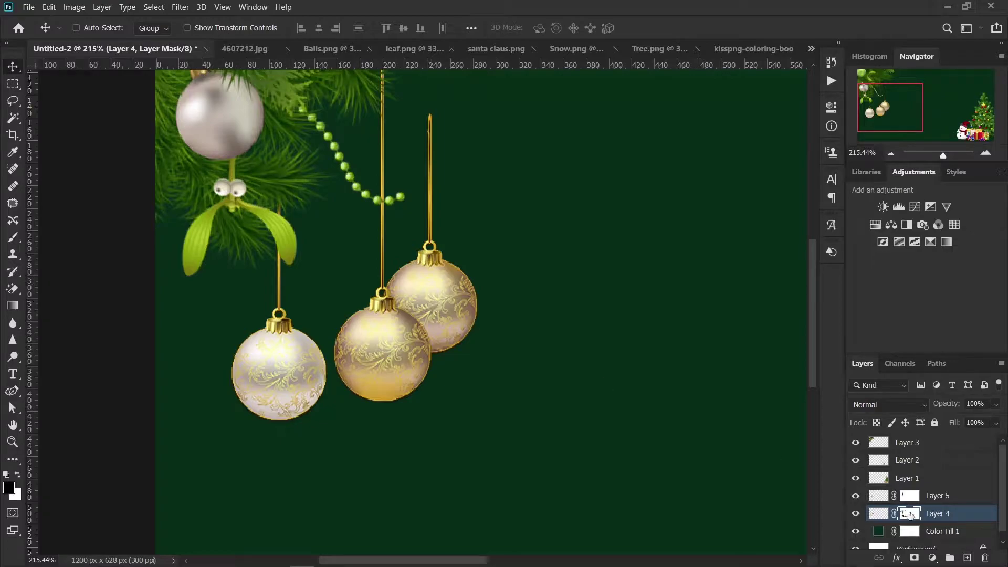
click(882, 514)
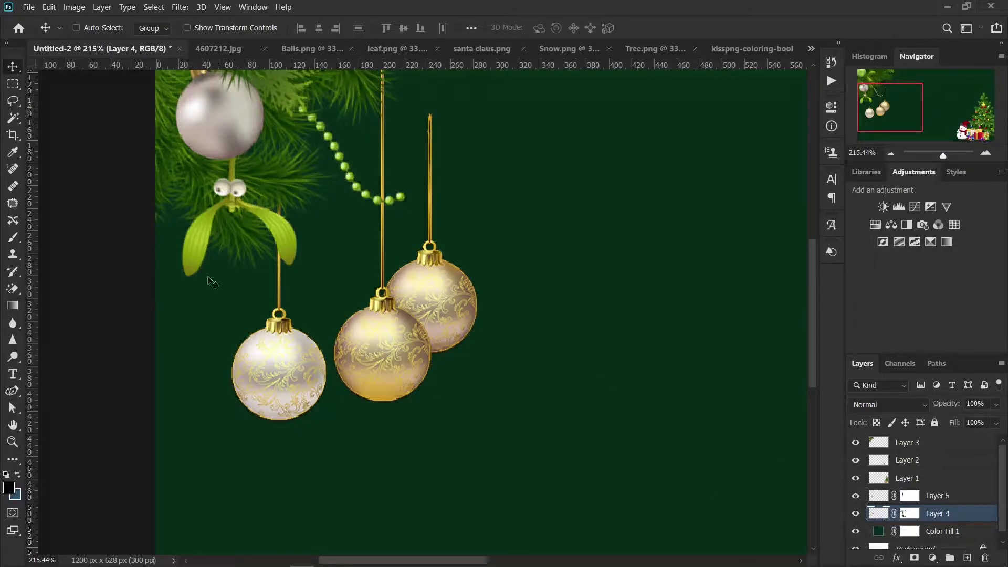
Lasso the right ornament, copy it to Layer 6 and place it above Layer 5
click(12, 101)
drag(450, 147, 370, 322)
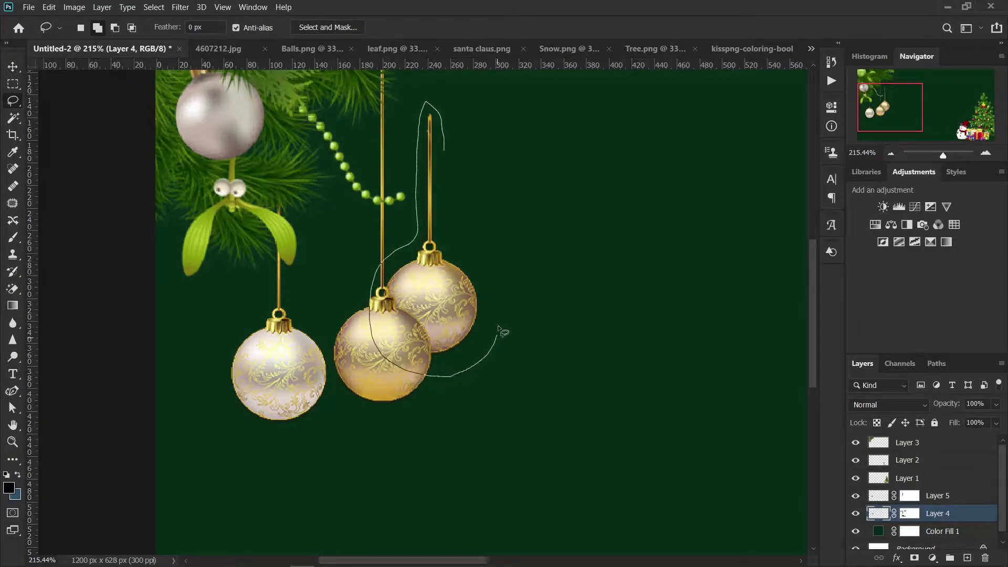
drag(499, 328, 446, 151)
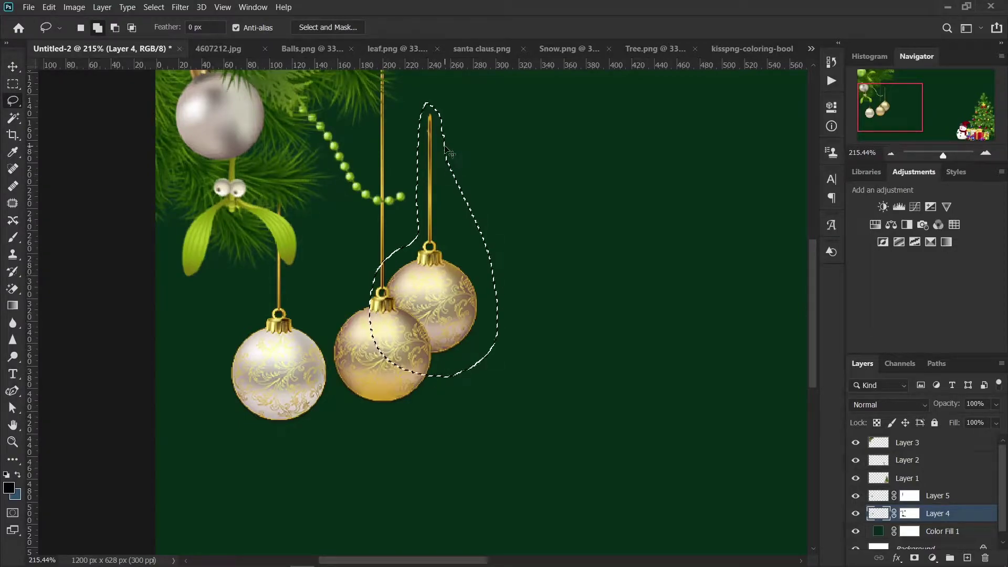
key(ctrl+j)
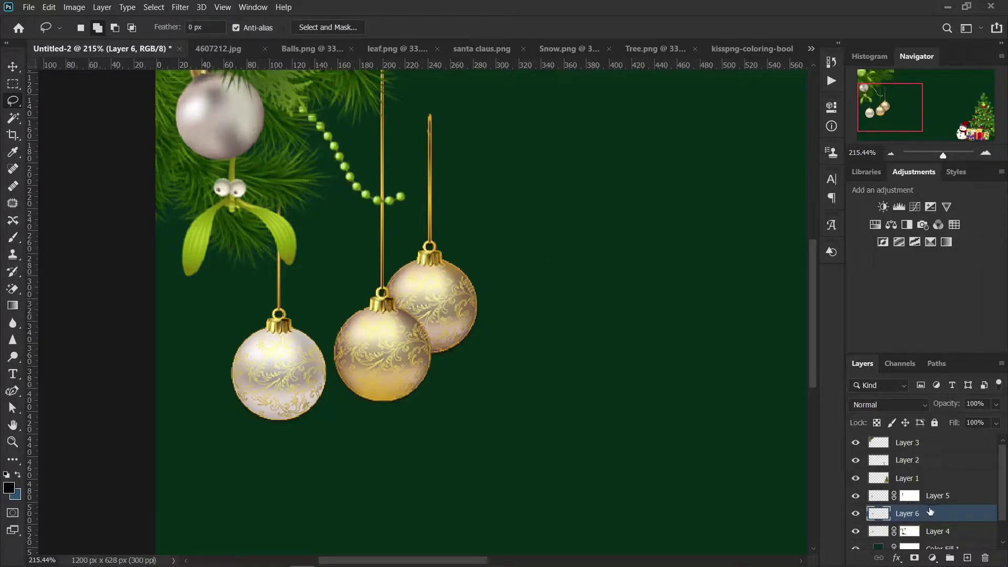
drag(930, 512, 931, 487)
right_click(884, 495)
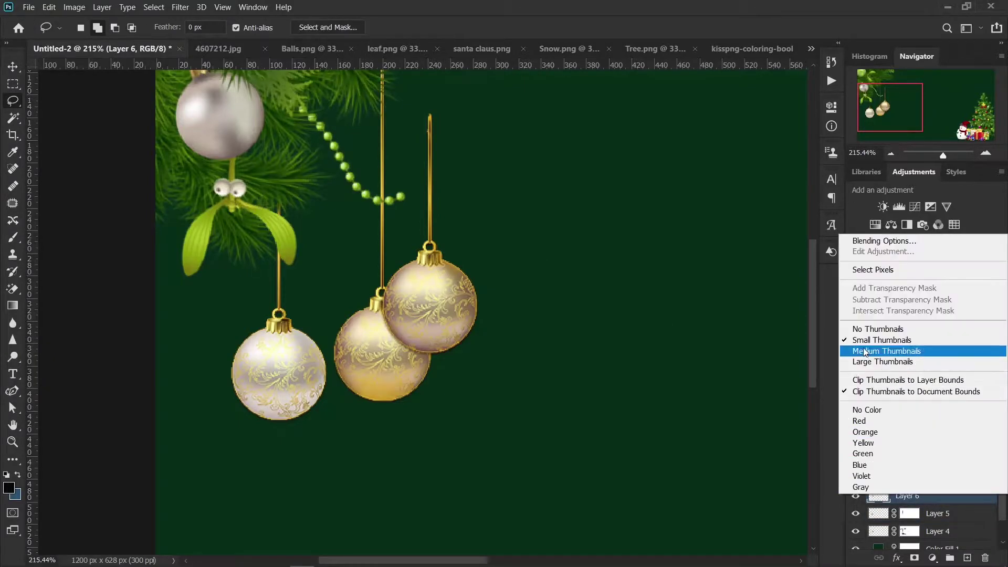
click(871, 270)
click(880, 532)
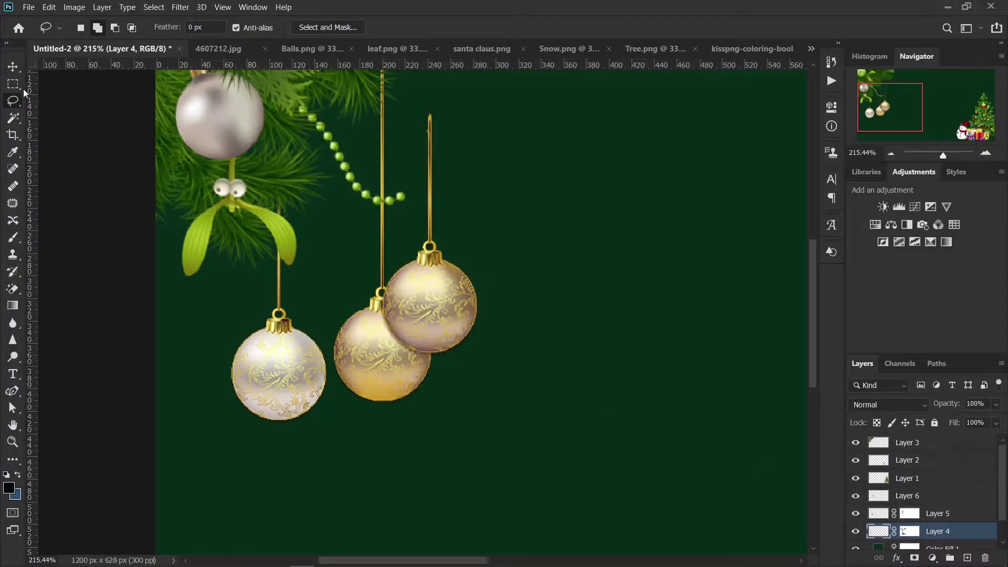
Move the Layer 6 ornament further right on the banner
click(12, 67)
drag(446, 311, 471, 274)
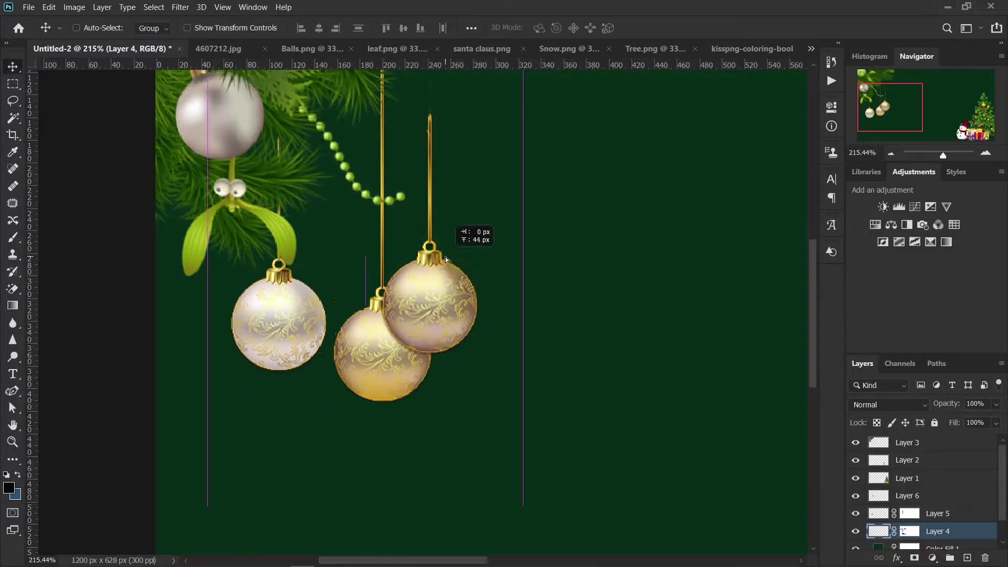
click(918, 497)
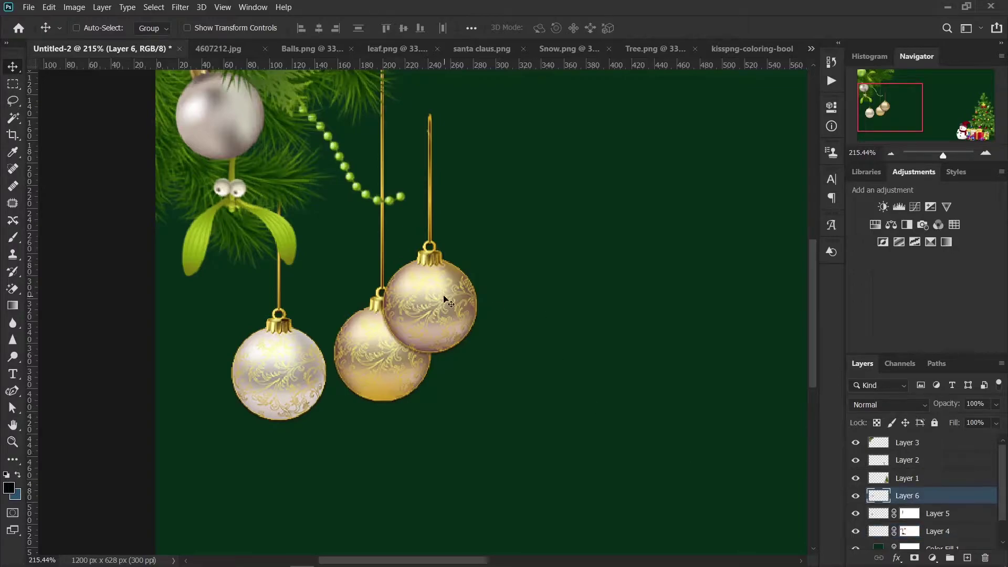
drag(444, 299, 577, 283)
click(880, 532)
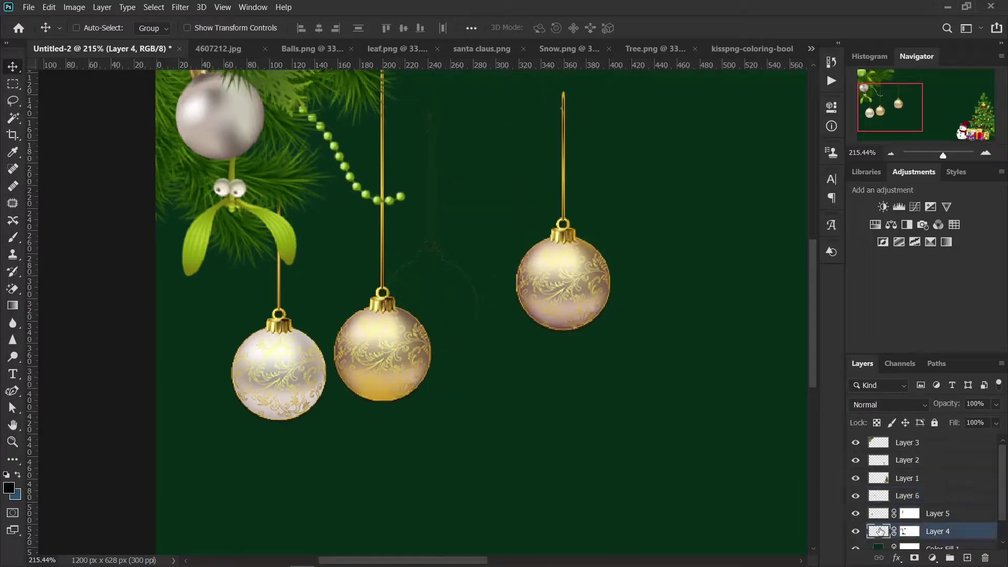
Brush out the right ornament's leftover ghost on Layer 4's mask
click(13, 237)
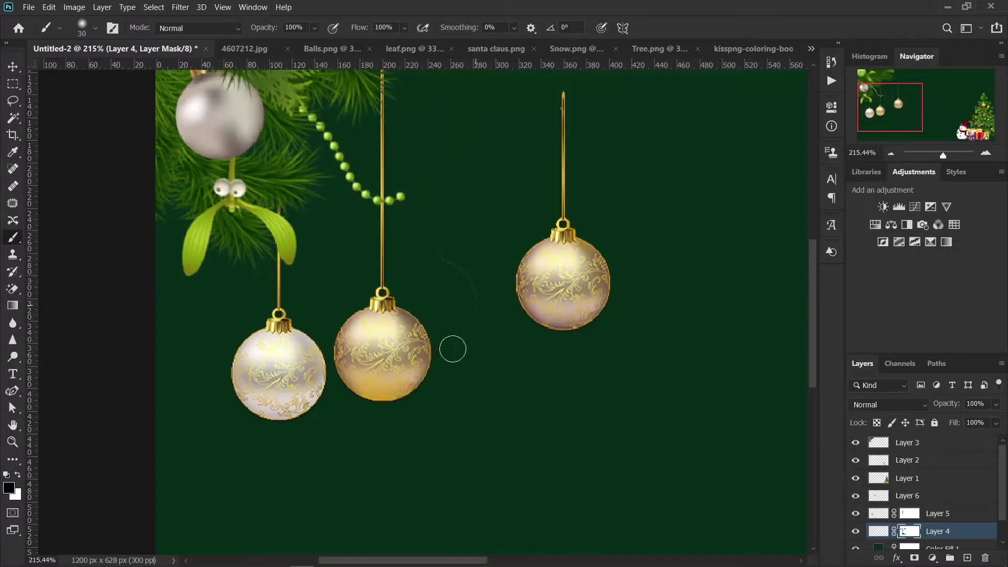
drag(452, 349, 430, 221)
click(16, 74)
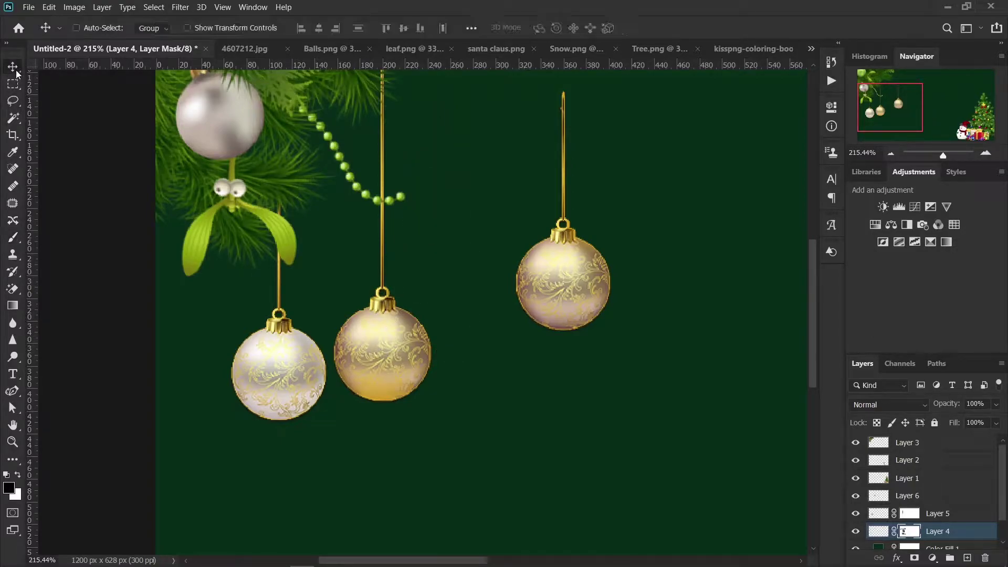
scroll(323, 198, down, 2)
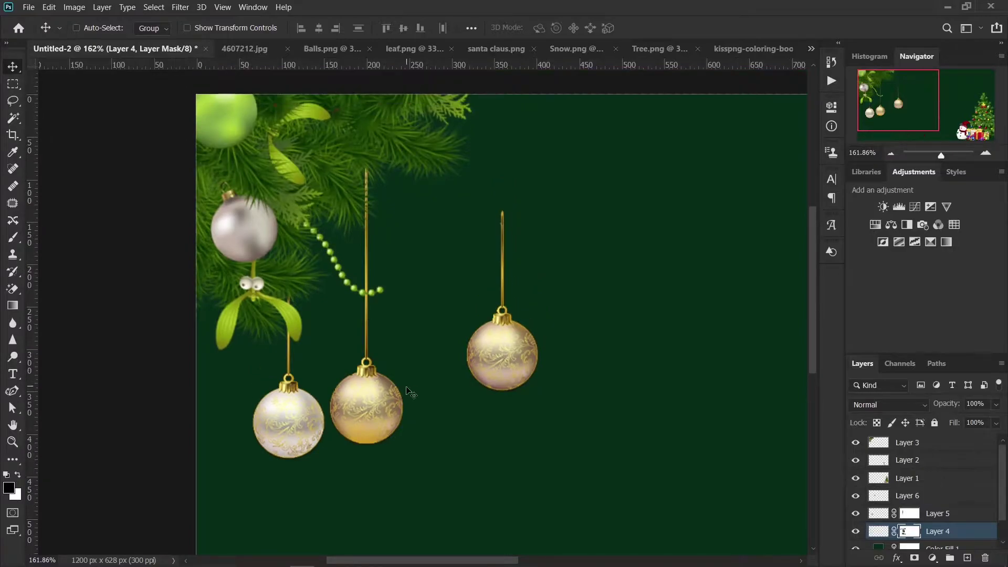
Nudge the Layer 5 gold ornament slightly sideways, then target Layer 4's mask with the Brush
click(878, 513)
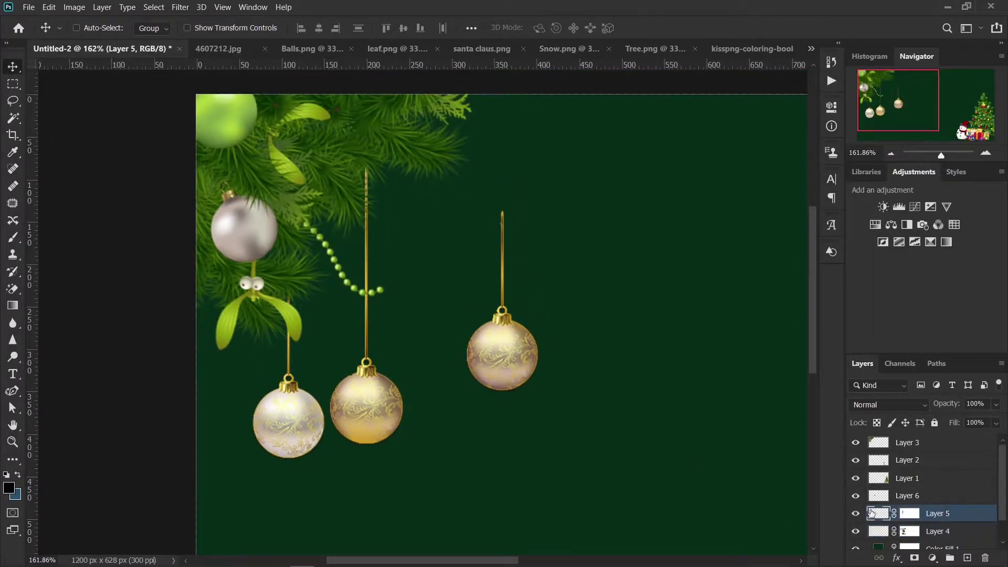
mouse_move(382, 410)
mouse_down()
mouse_move(398, 407)
mouse_move(382, 364)
mouse_move(373, 365)
mouse_up()
scroll(392, 405, down, 1)
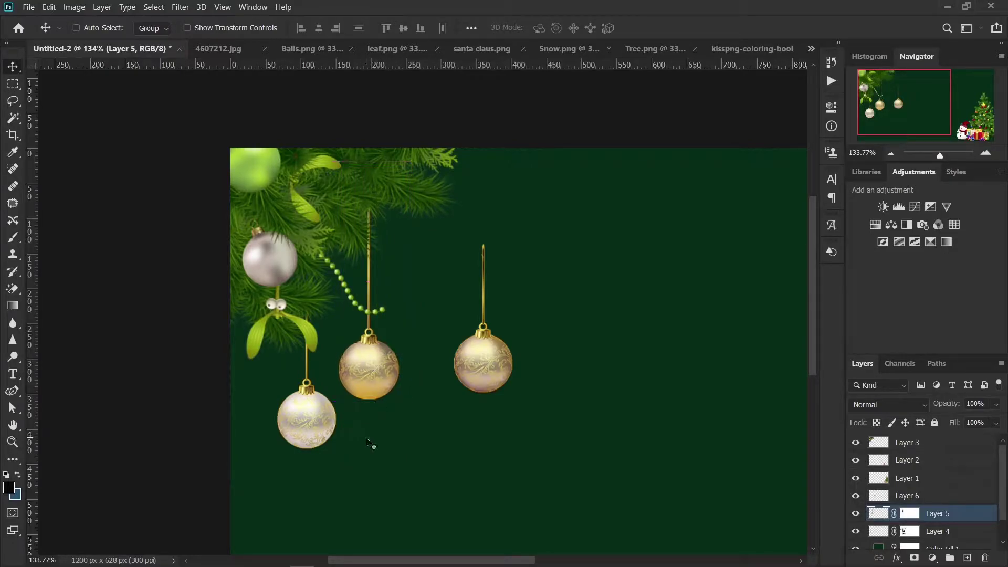
alt+scroll(362, 451, up, 2)
alt+scroll(362, 450, up, 2)
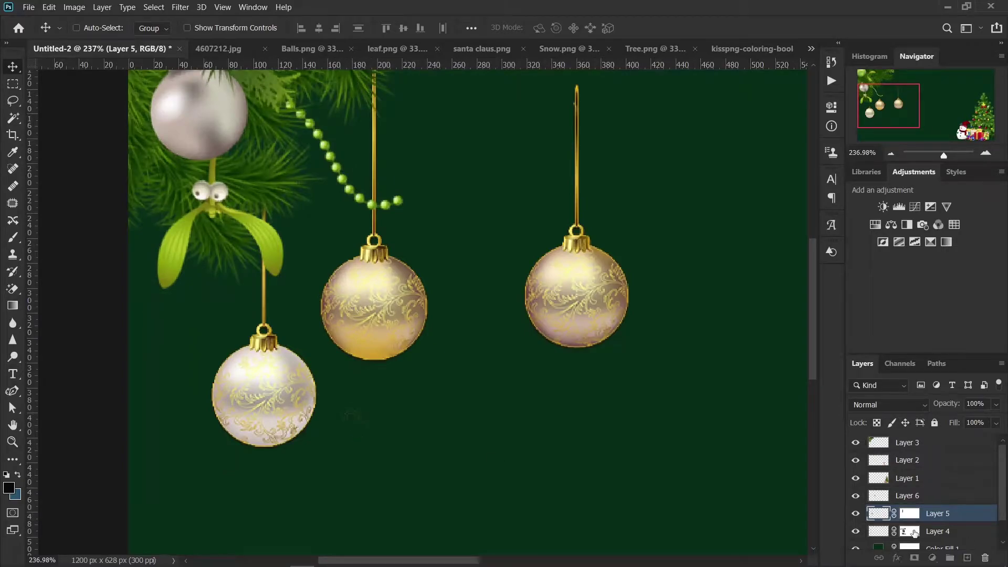
click(910, 532)
click(13, 237)
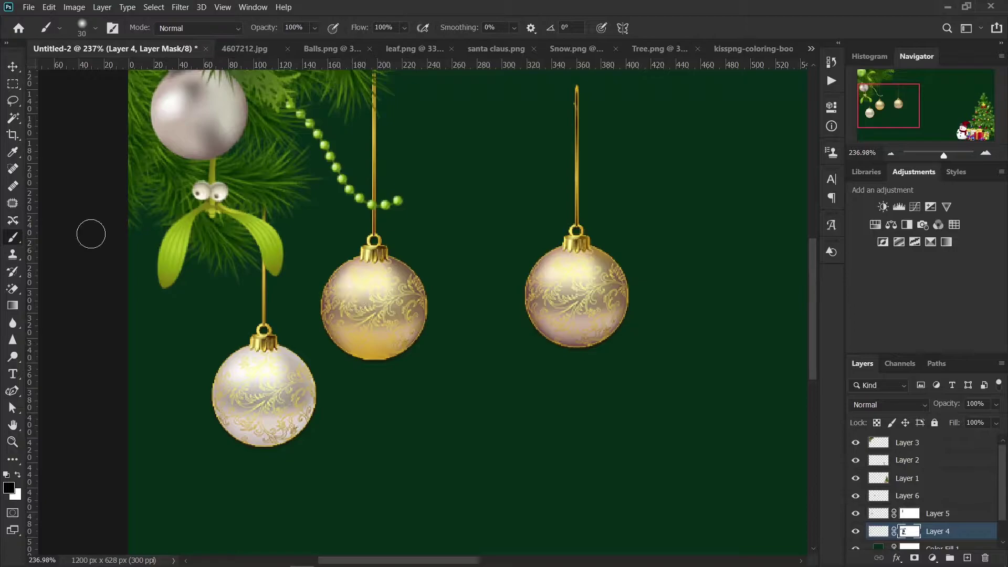
Turn on Auto-Select and move the right ornament up under the pine branch
click(15, 67)
scroll(328, 274, down, 3)
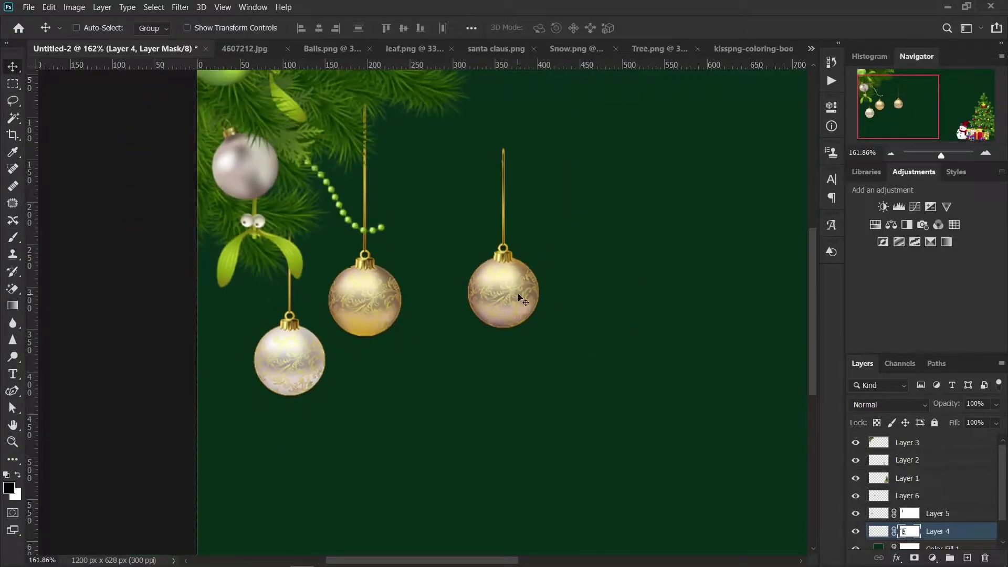
click(913, 479)
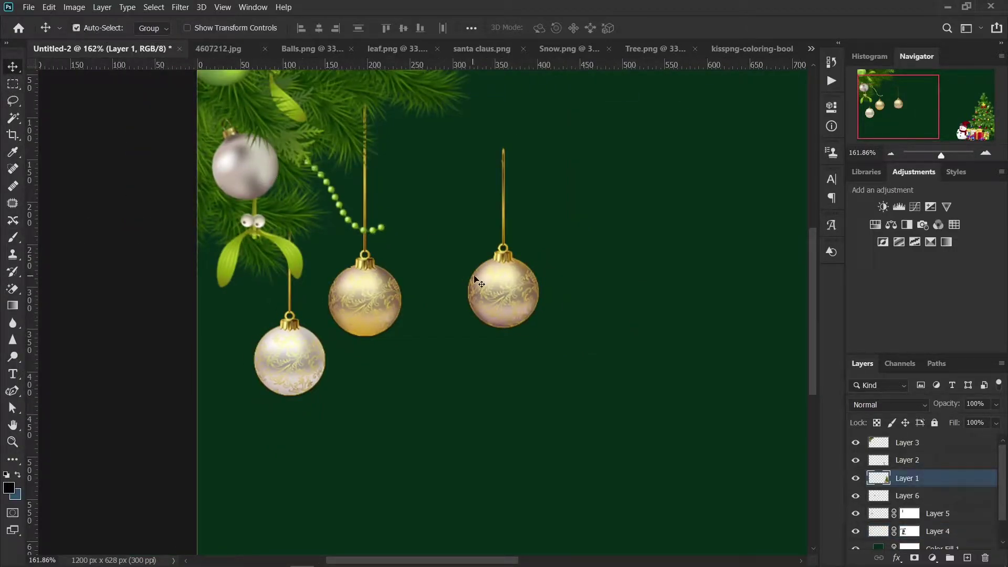
drag(525, 300, 447, 217)
scroll(489, 242, up, 3)
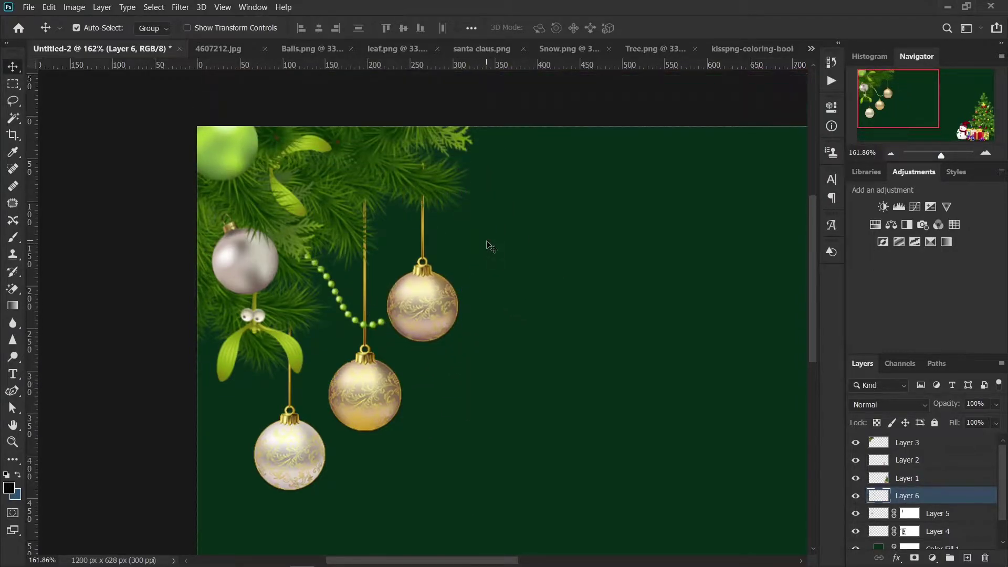
drag(425, 338, 433, 298)
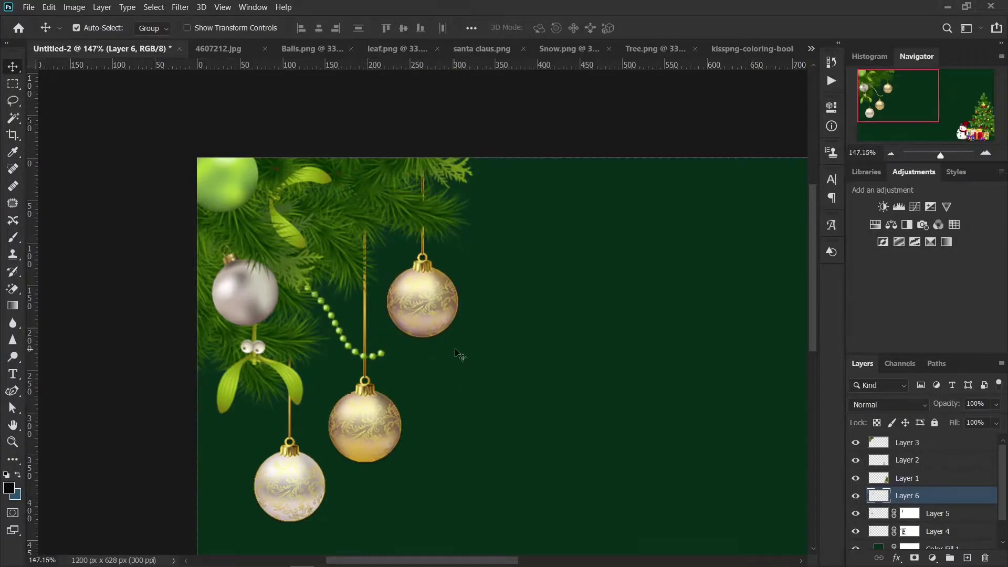
Fit the banner on screen and settle the ornaments, dropping the middle one slightly lower
key(ctrl+0)
drag(235, 230, 239, 241)
scroll(375, 293, up, 3)
scroll(363, 295, up, 2)
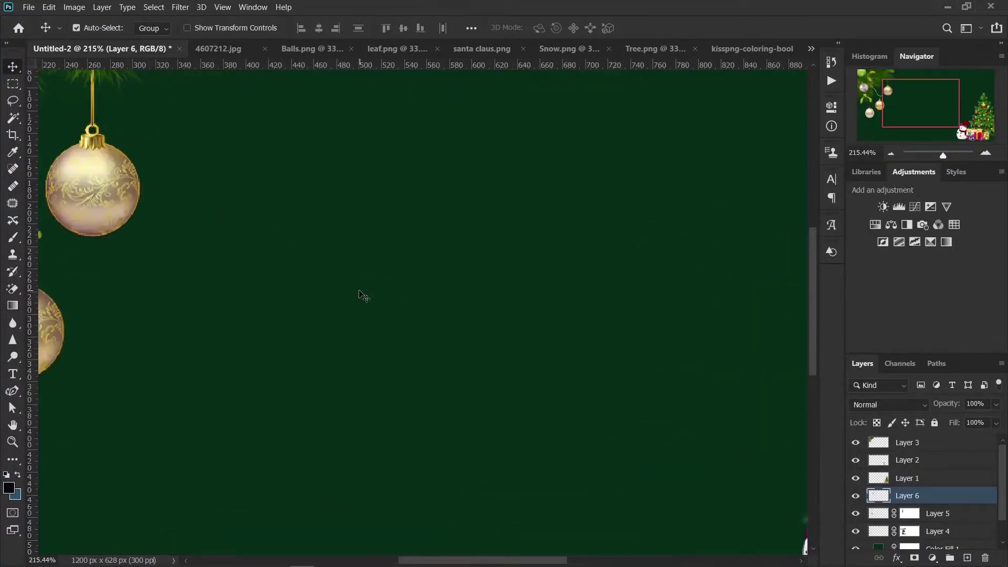
scroll(428, 376, down, 2)
drag(395, 323, 449, 338)
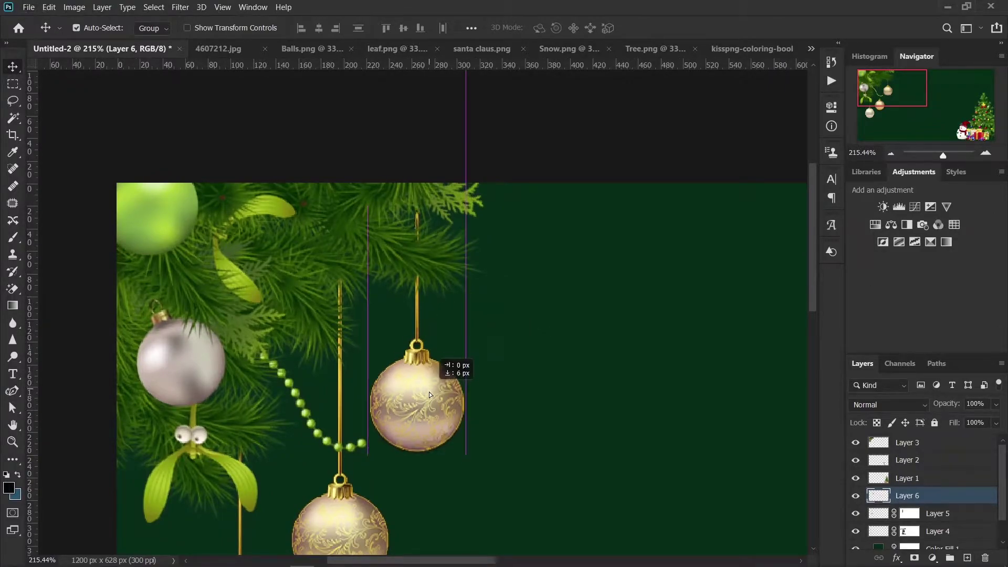
drag(428, 313, 434, 425)
scroll(434, 426, down, 1)
scroll(434, 425, down, 3)
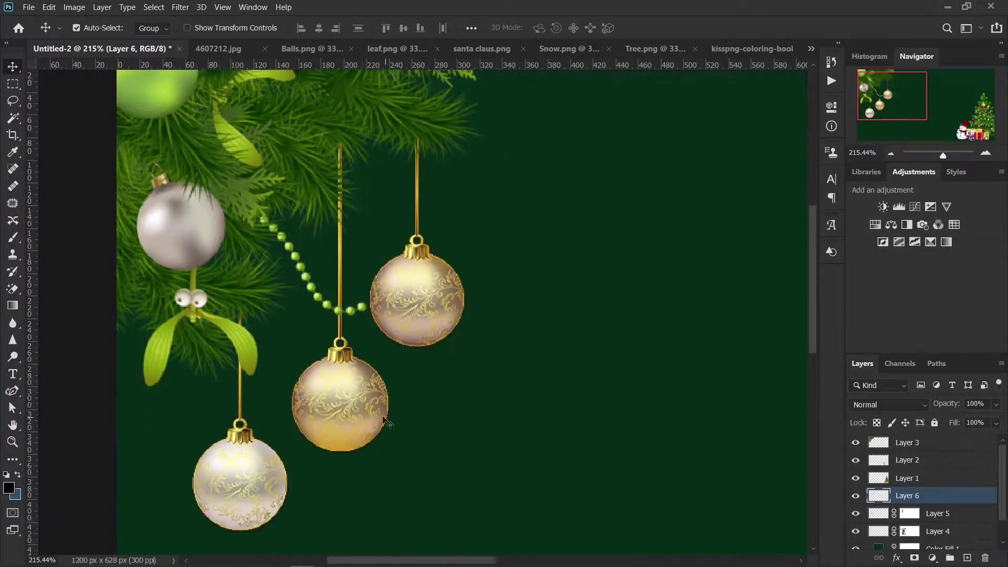
mouse_move(344, 397)
mouse_down()
mouse_move(343, 420)
mouse_move(351, 403)
mouse_up()
scroll(359, 398, down, 2)
scroll(378, 397, down, 2)
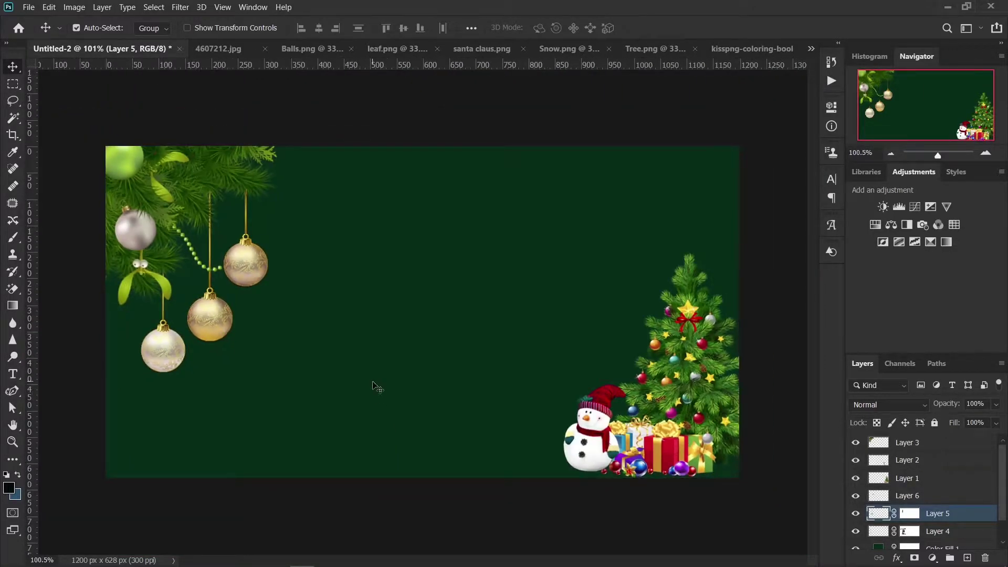
Identify the bauble layers and group Layers 6, 5 and 4 together
key(Up)
key(Up)
key(Up)
key(Up)
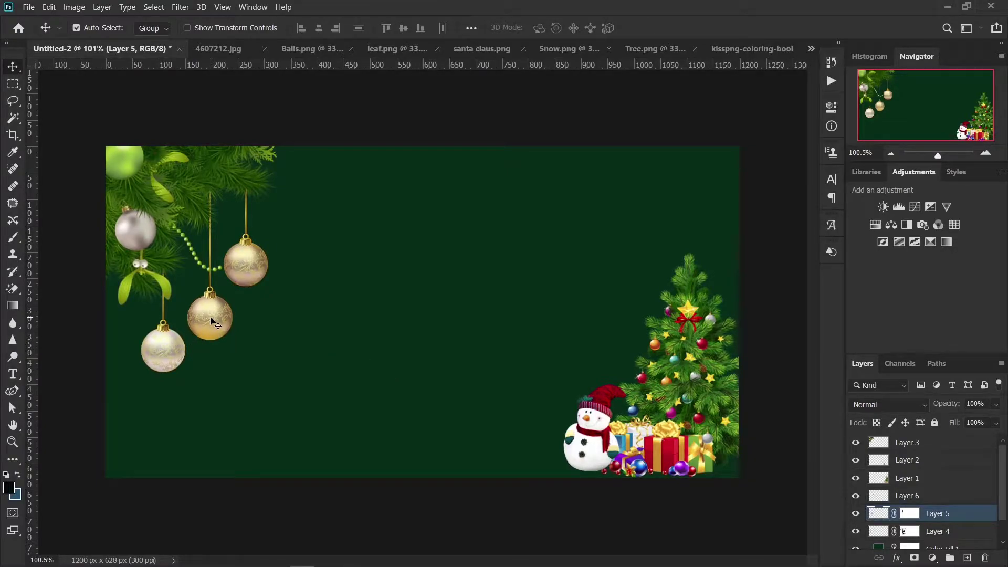
key(Up)
key(Down)
click(856, 495)
click(856, 531)
click(856, 514)
click(919, 498)
shift+click(943, 532)
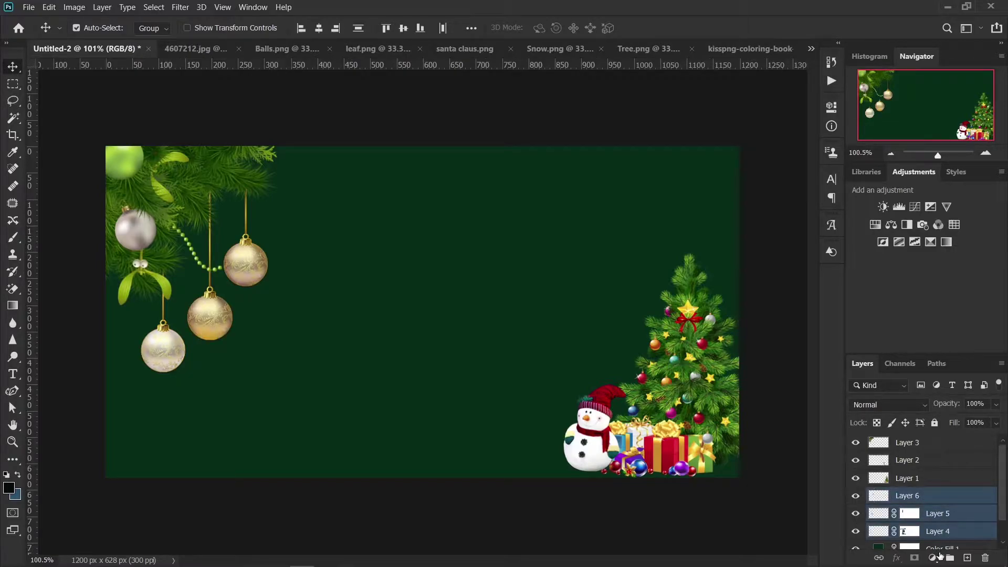
key(ctrl+g)
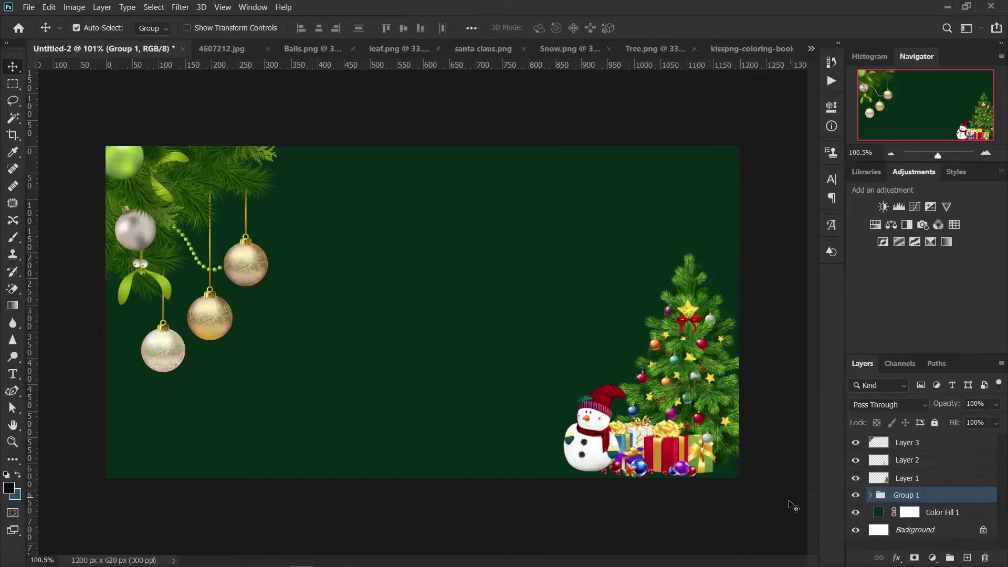
Group Layers 3, 2 and 1 separately and duplicate Group 1
click(915, 447)
shift+click(921, 481)
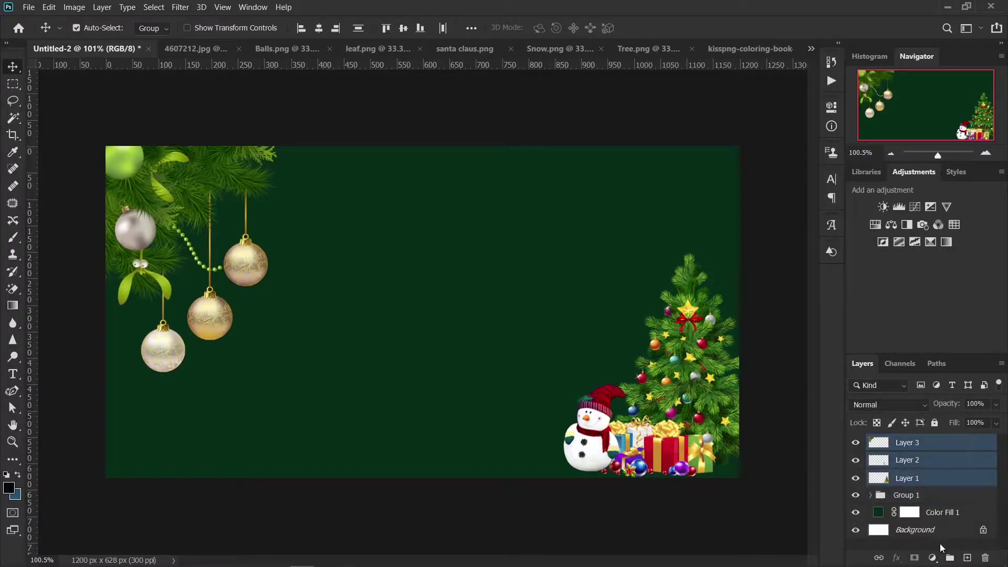
click(950, 558)
click(872, 459)
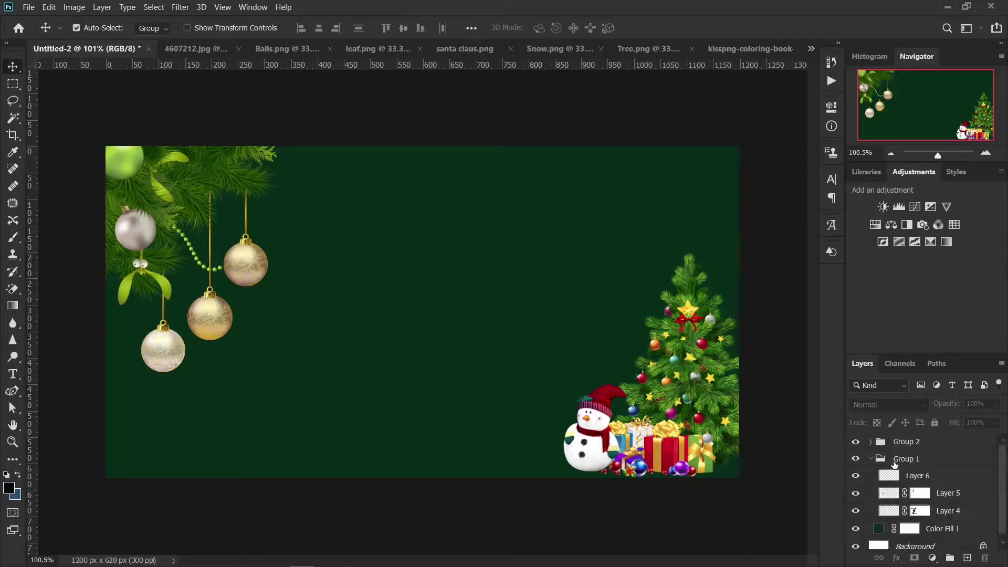
click(905, 459)
click(872, 460)
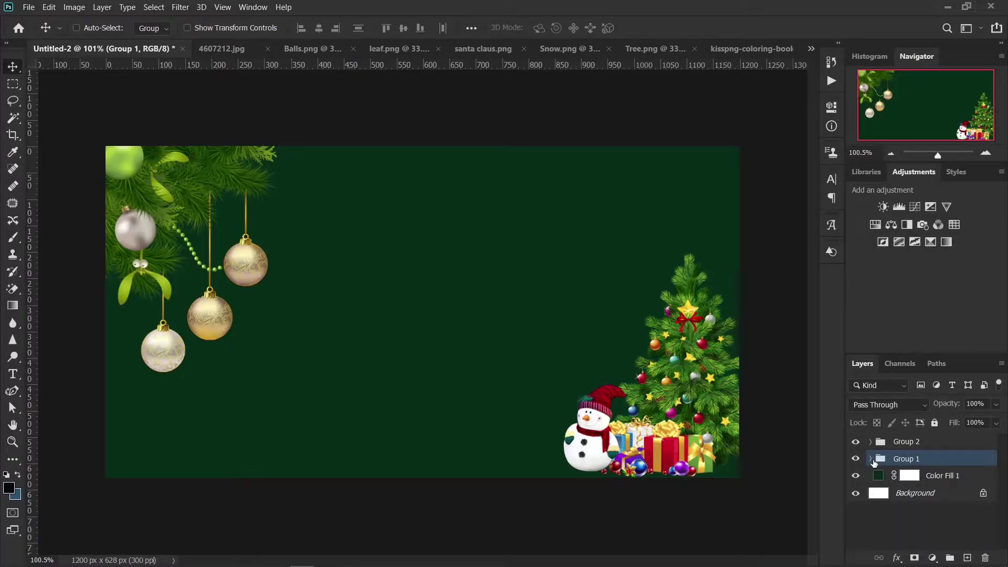
key(ctrl+j)
Move Group 1 copy's three baubles over to the banner's right side
drag(257, 268, 622, 256)
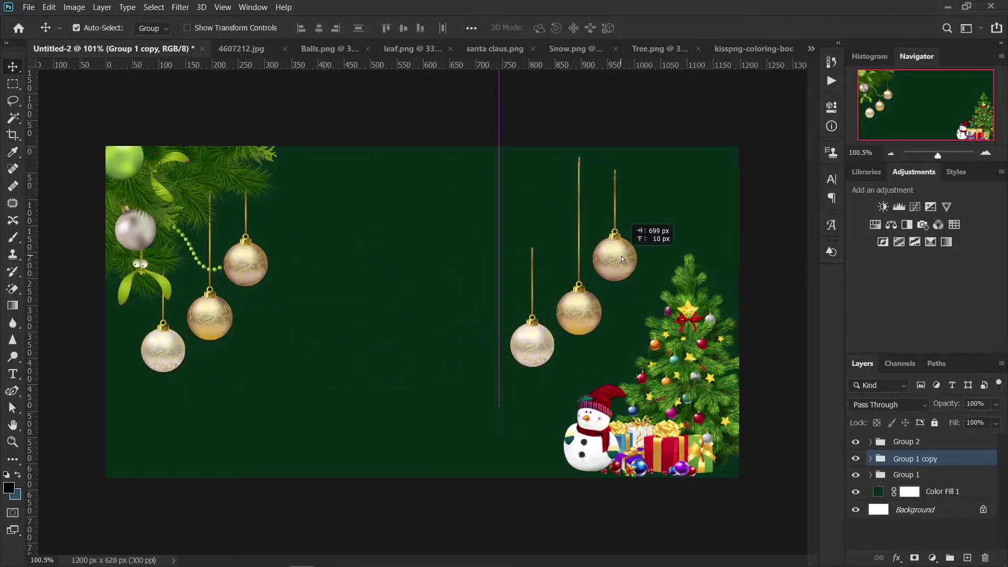
scroll(653, 265, up, 2)
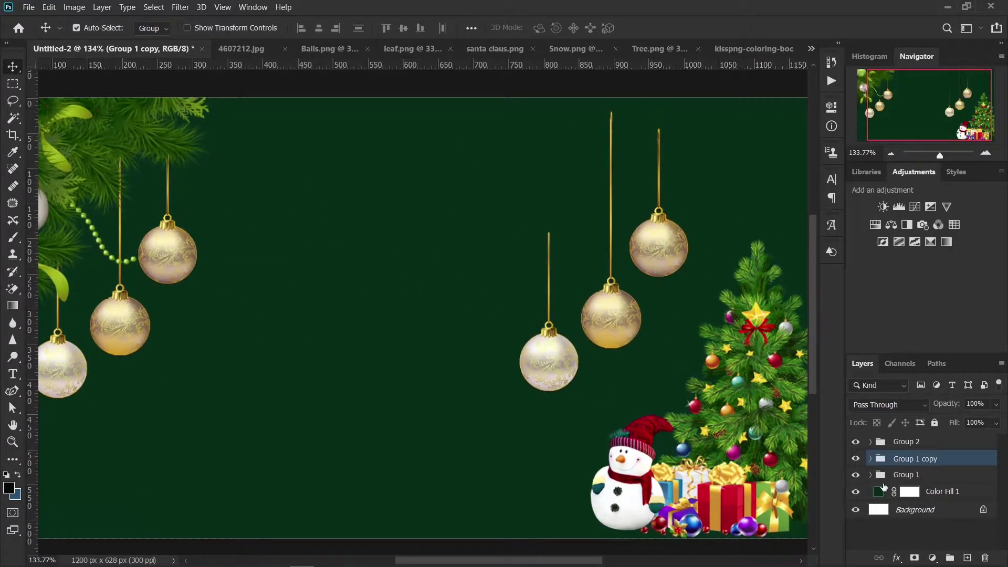
drag(696, 458, 601, 474)
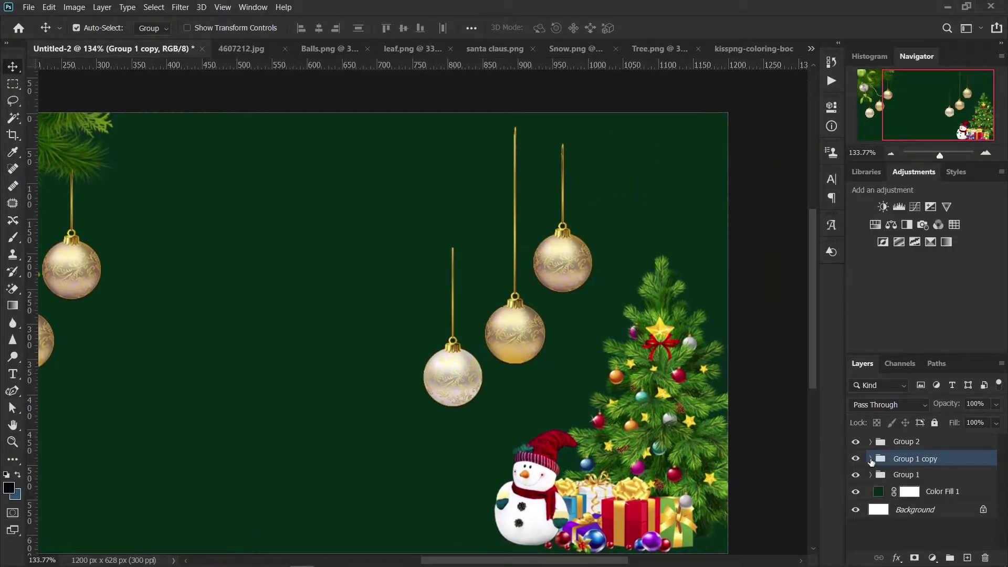
click(871, 459)
click(891, 479)
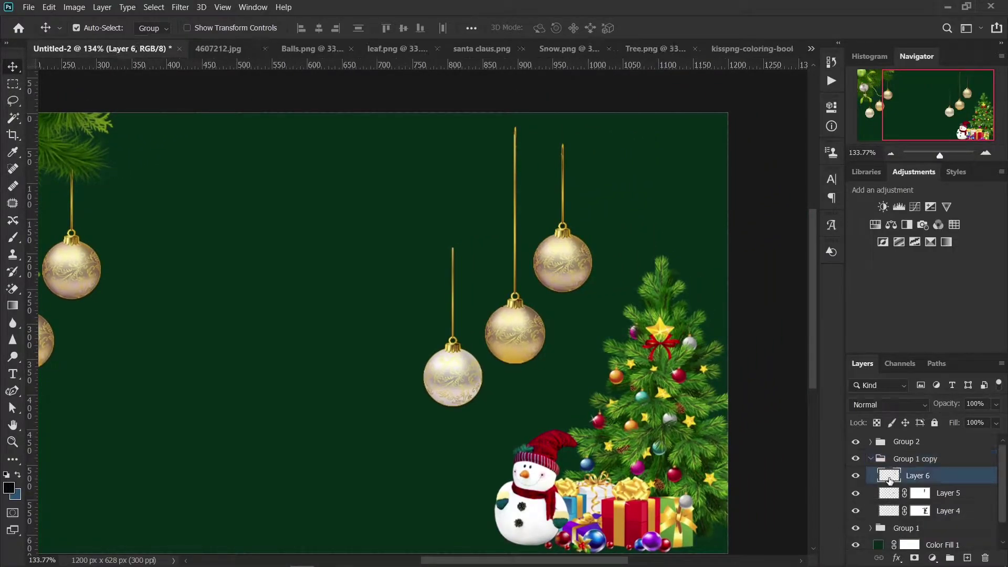
click(856, 476)
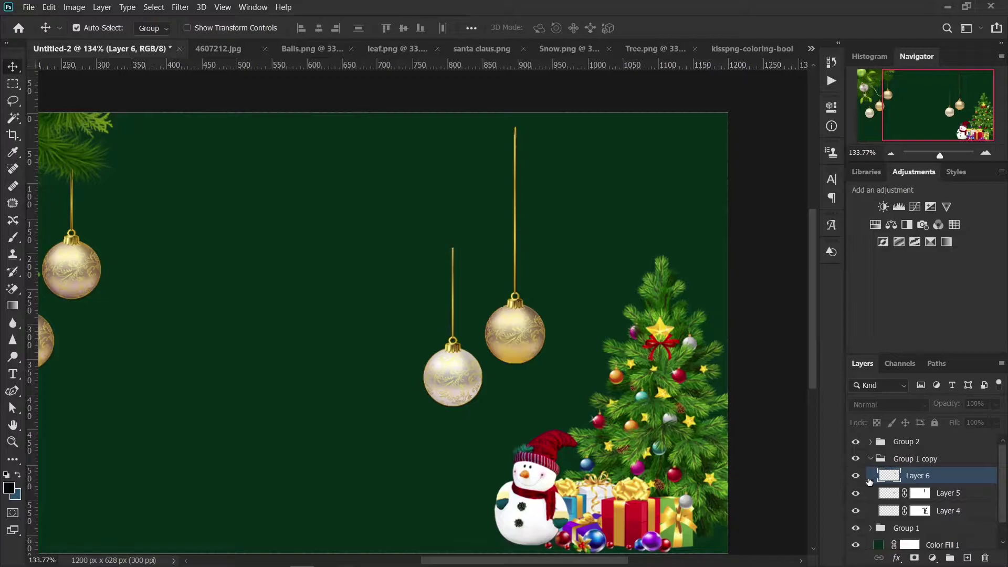
click(856, 476)
click(889, 495)
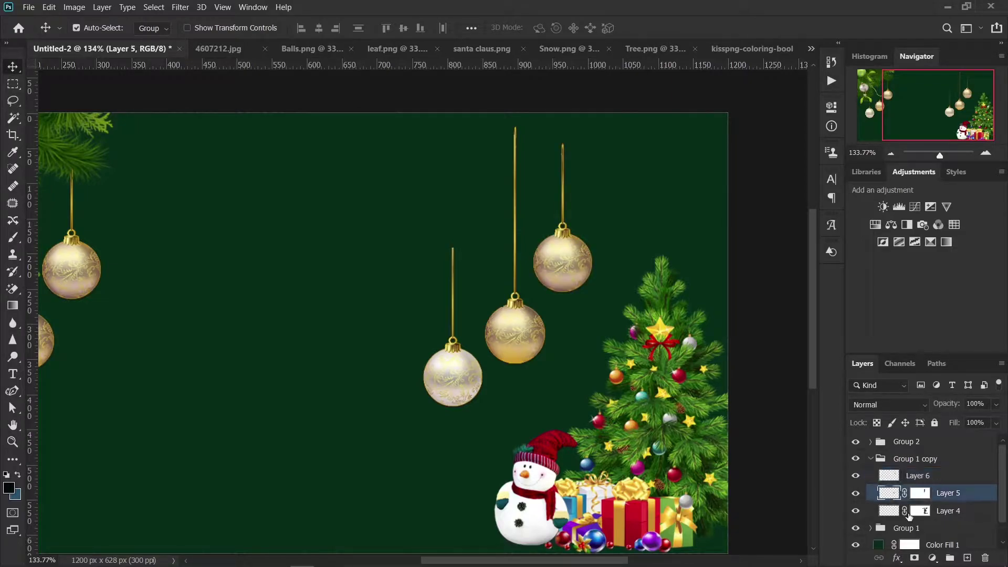
drag(523, 342, 411, 339)
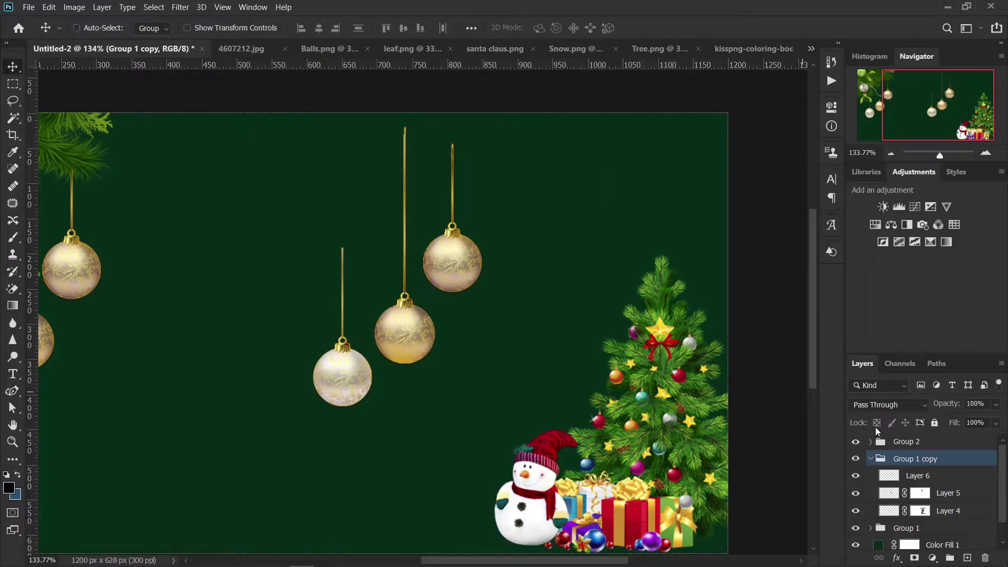
Stagger the copied ornaments on Layers 5, 6 and 4 at different heights above the tree
click(889, 498)
mouse_move(410, 340)
mouse_down()
mouse_move(580, 318)
mouse_move(588, 297)
mouse_up()
drag(585, 279, 586, 293)
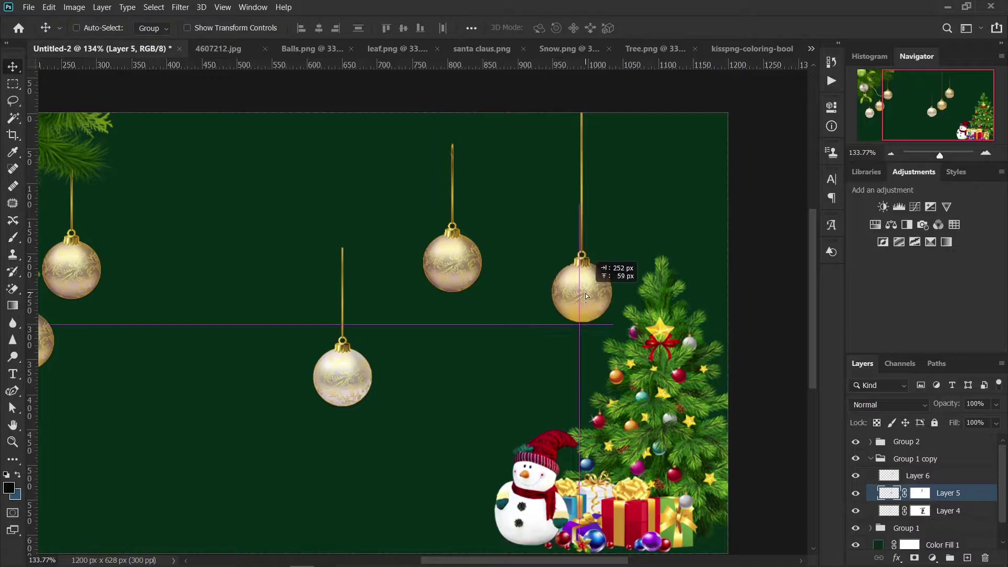
click(886, 478)
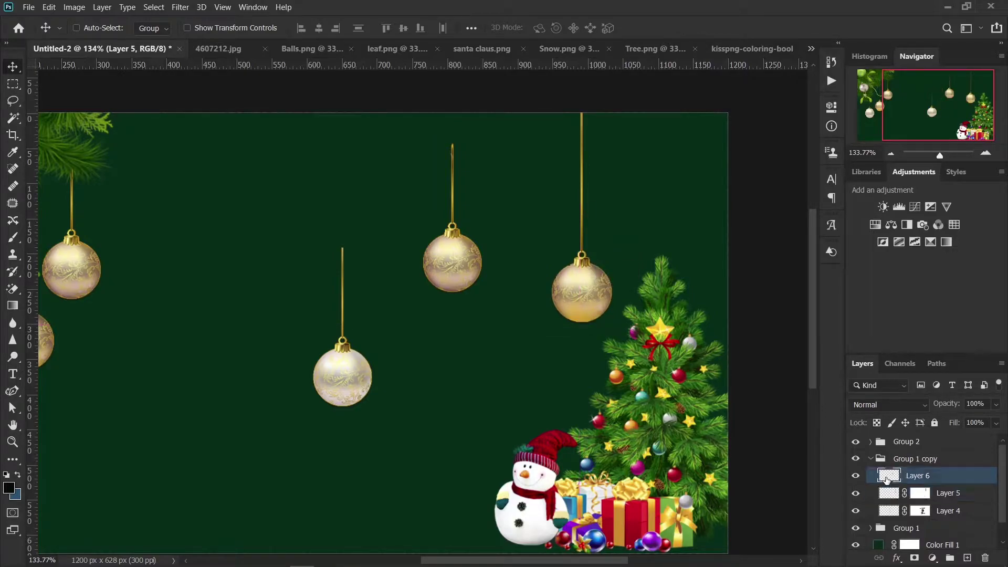
drag(457, 266, 518, 226)
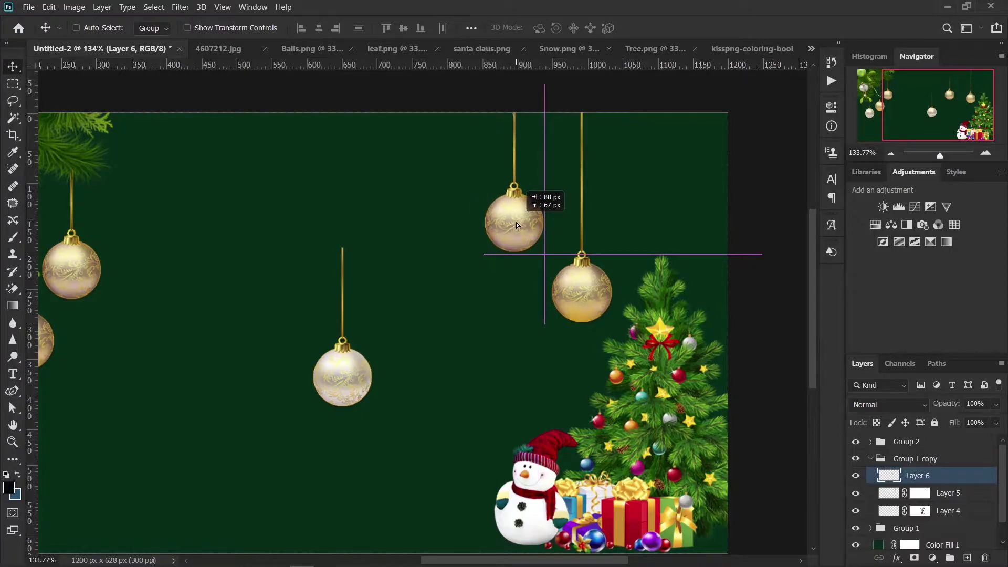
drag(518, 225, 525, 221)
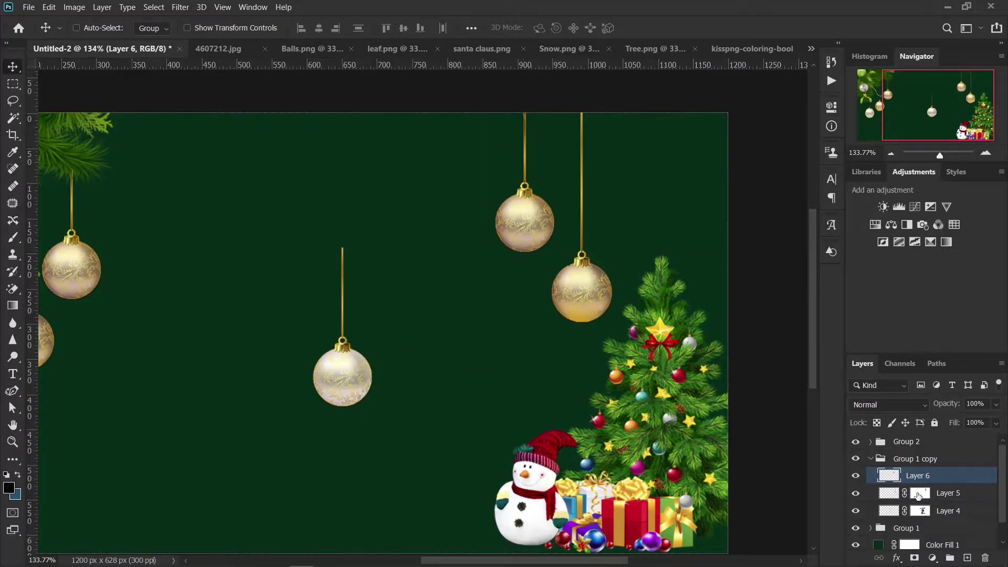
click(924, 511)
mouse_move(343, 384)
mouse_down()
mouse_move(462, 151)
mouse_move(454, 184)
mouse_up()
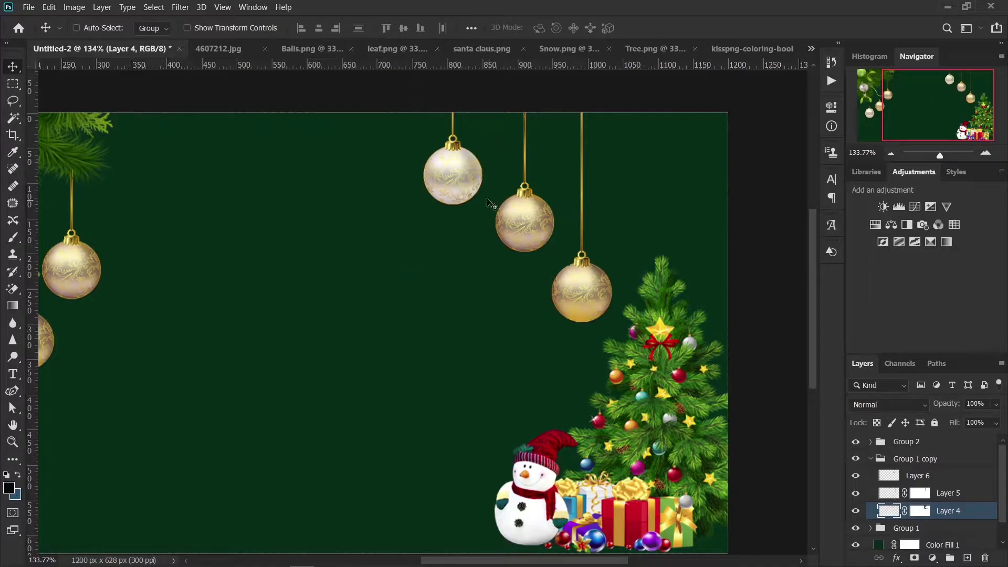
alt+scroll(394, 243, down, 2)
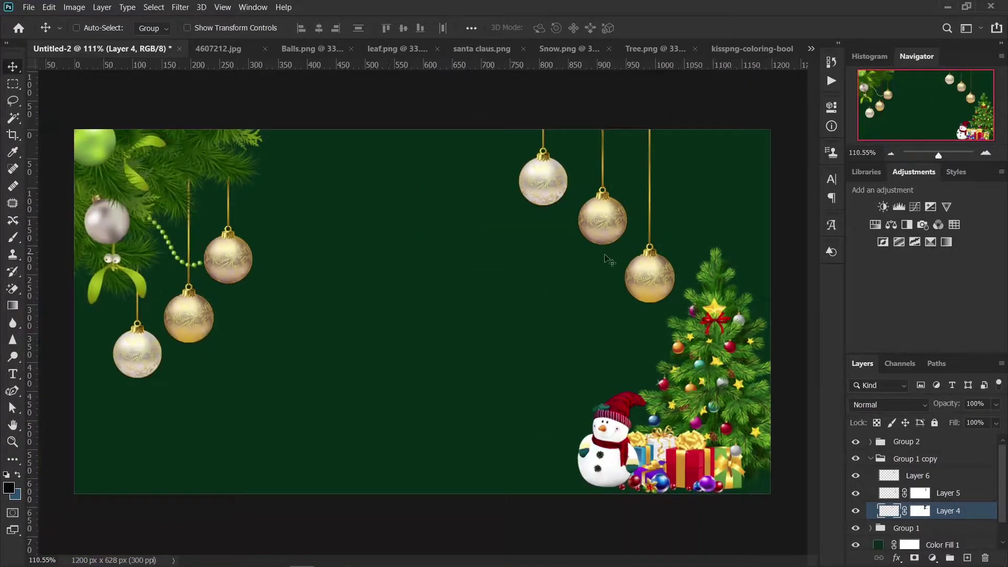
Nudge the Layer 6 and Layer 5 copied ornaments a few pixels right
click(886, 480)
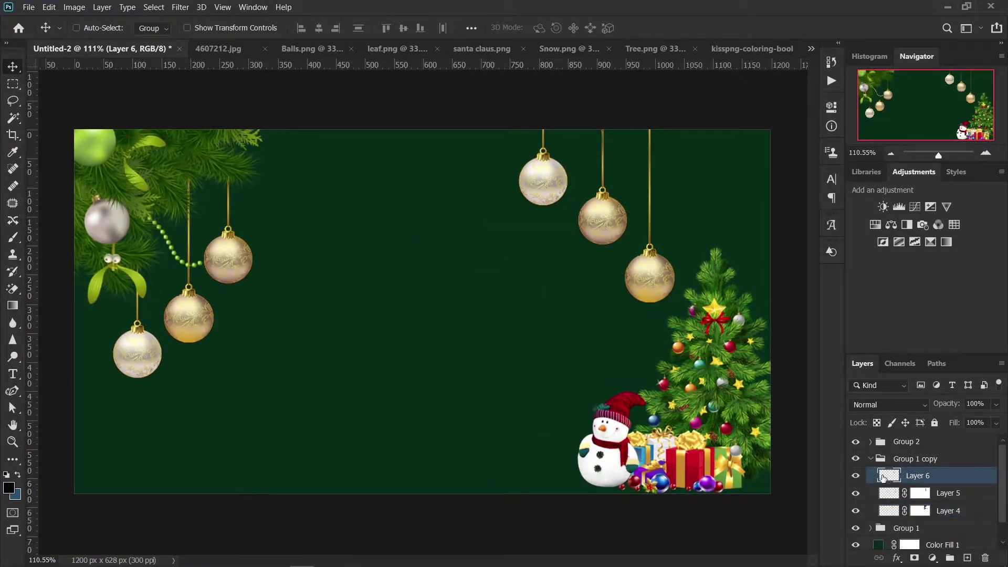
key(Right)
key(Right)
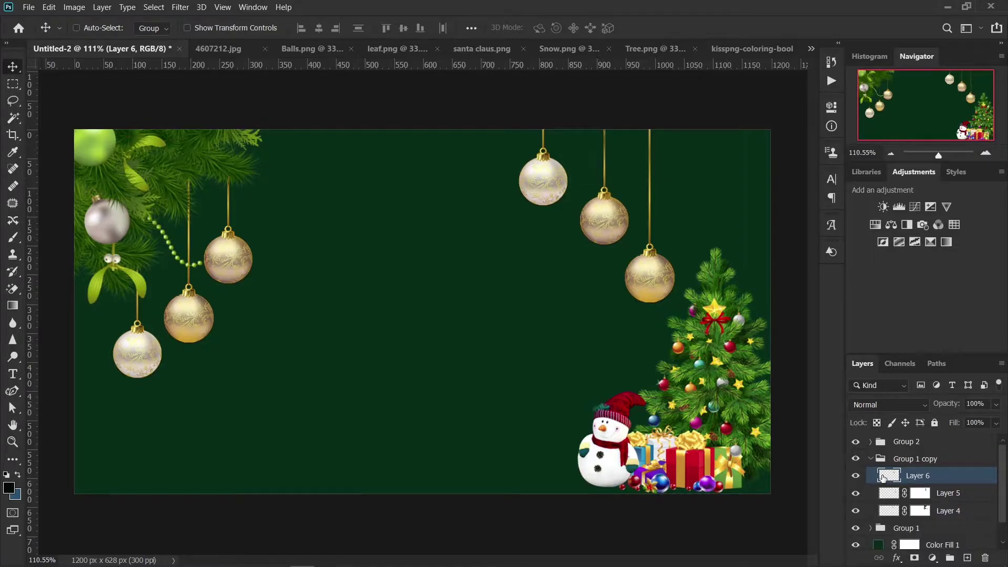
key(Right)
key(Right)
key(Right)
key(Right)
key(Right)
key(Right)
key(Right)
key(Right)
key(Right)
key(Right)
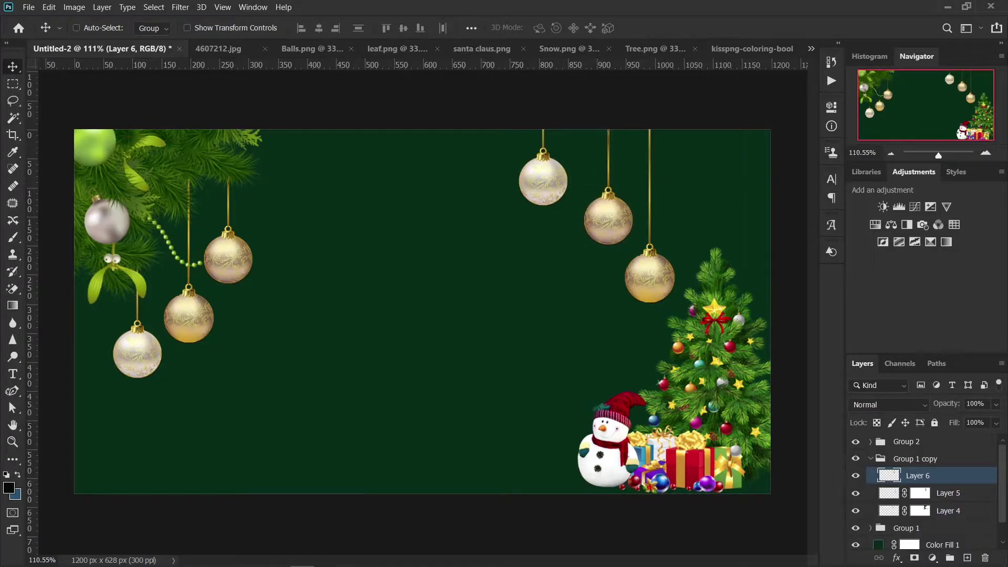
key(Right)
click(887, 494)
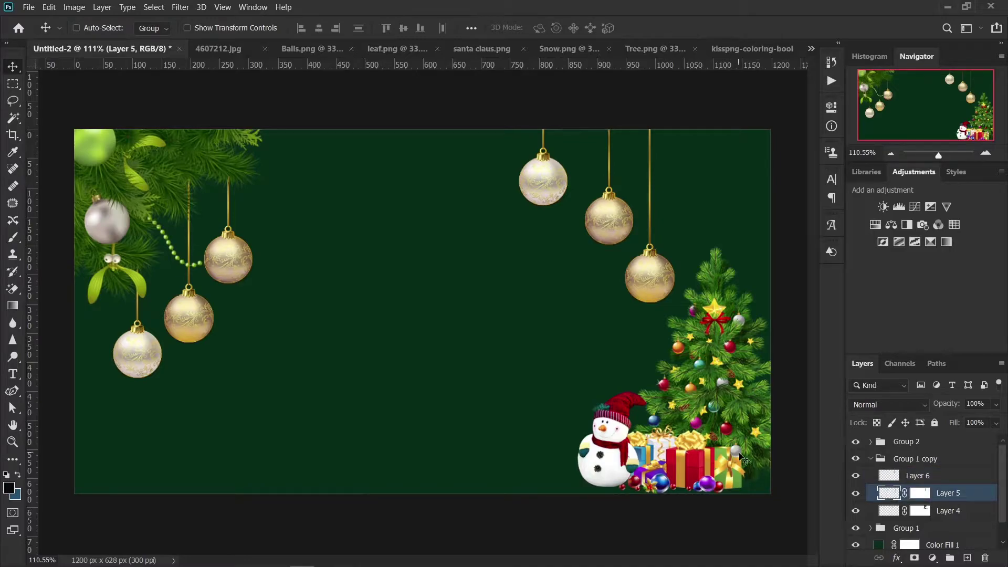
key(Right)
key(Right)
key(Right)
key(Right)
key(Right)
key(Right)
key(Right)
key(Right)
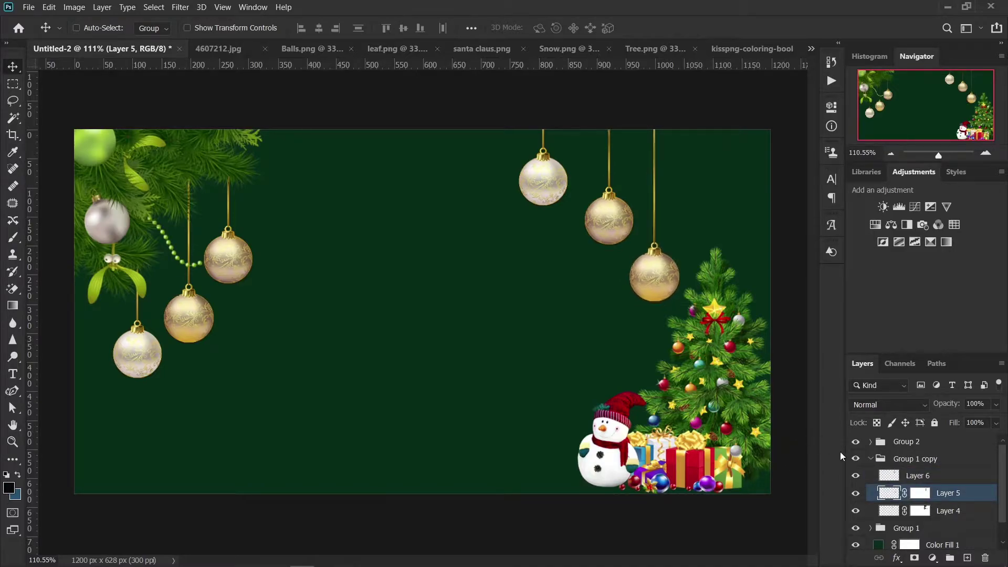
key(Right)
Nudge the Layer 4 ornament down and sideways, then collapse Group 1 copy and select Group 2
key(Right)
key(Right)
click(892, 512)
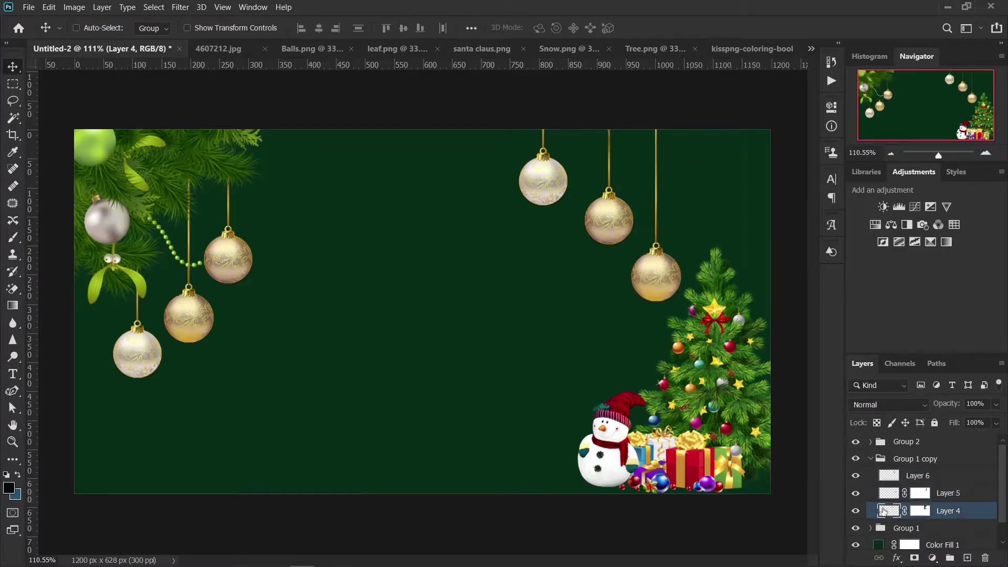
key(Right)
key(Right)
key(Right)
key(Right)
key(Right)
key(Right)
key(Right)
key(Right)
key(Right)
key(Down)
key(Down)
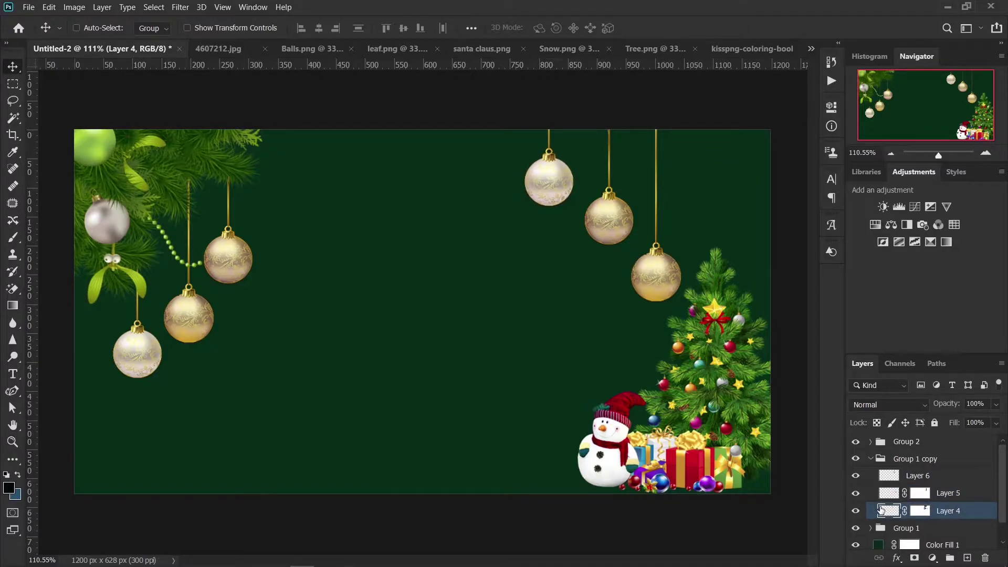
key(Down)
key(Down)
key(Down)
key(Right)
key(Right)
key(Right)
key(Left)
key(Left)
key(Left)
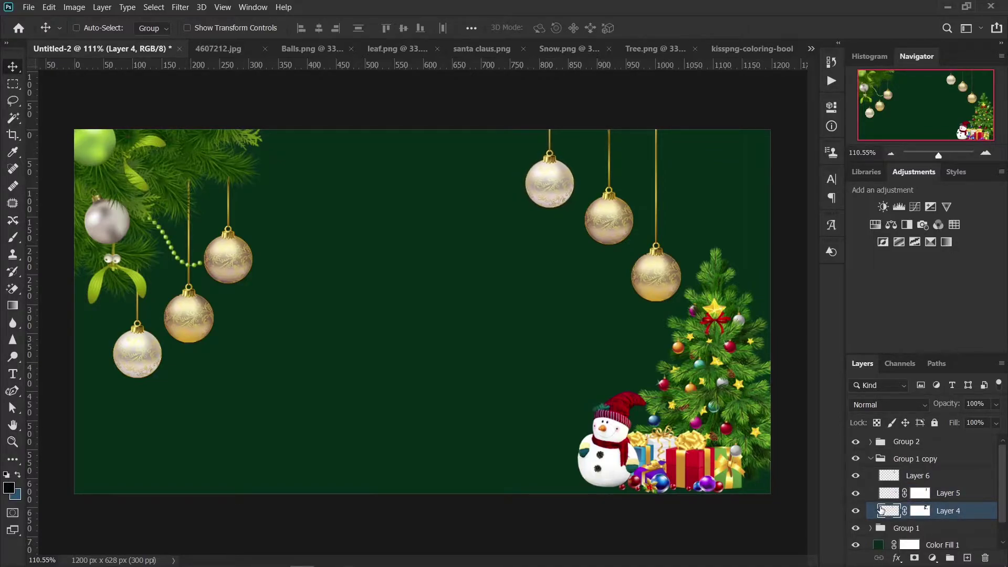
key(Left)
key(Left)
key(Left)
key(Left)
key(Left)
key(Left)
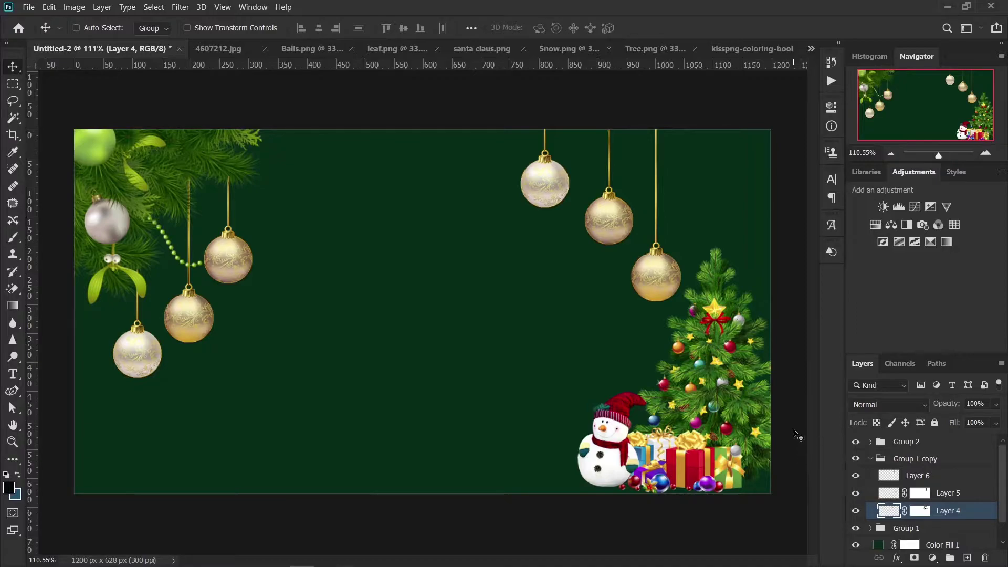
click(871, 459)
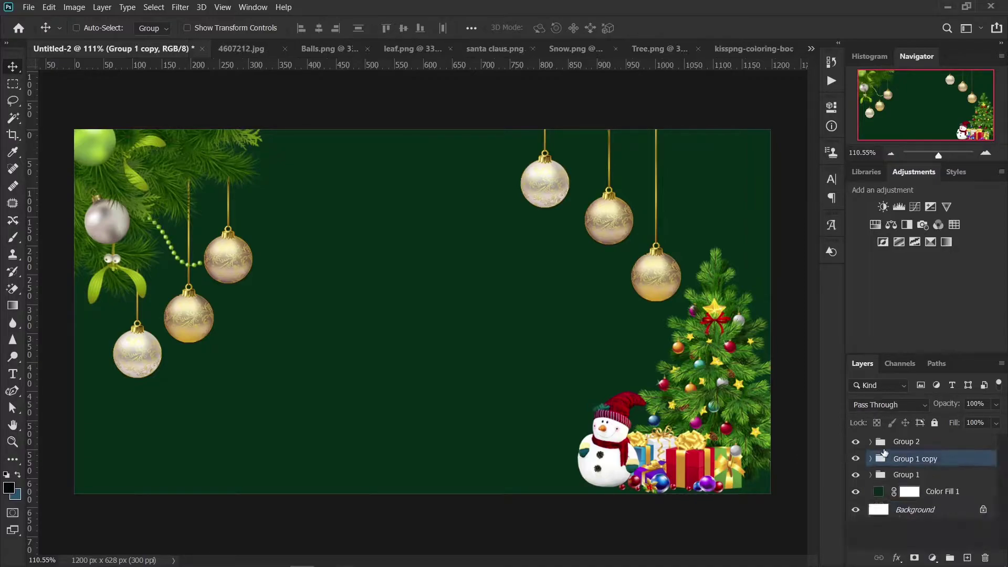
click(898, 445)
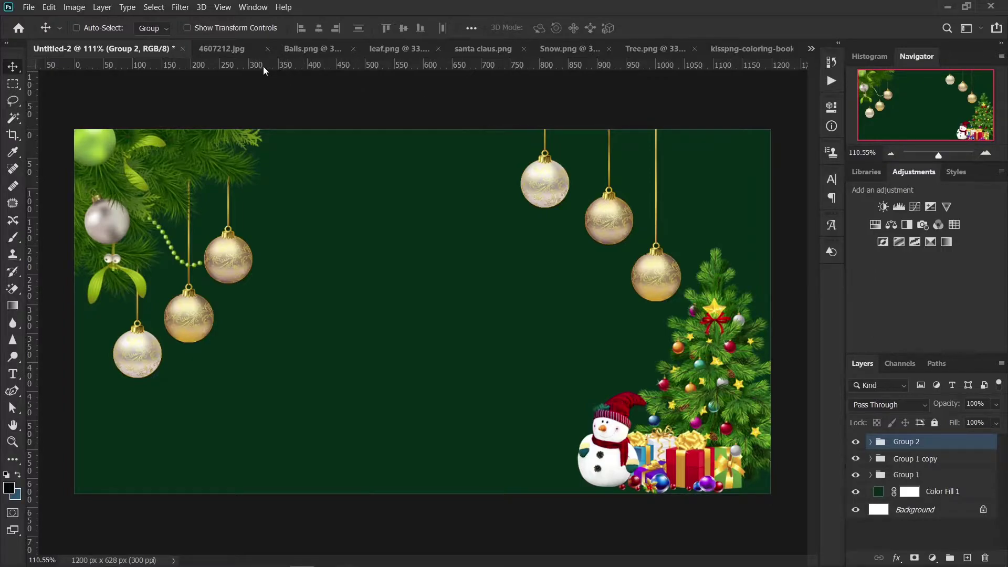
Drag 4607212.jpg into the banner and scale it to cover the area above the green strip
click(242, 53)
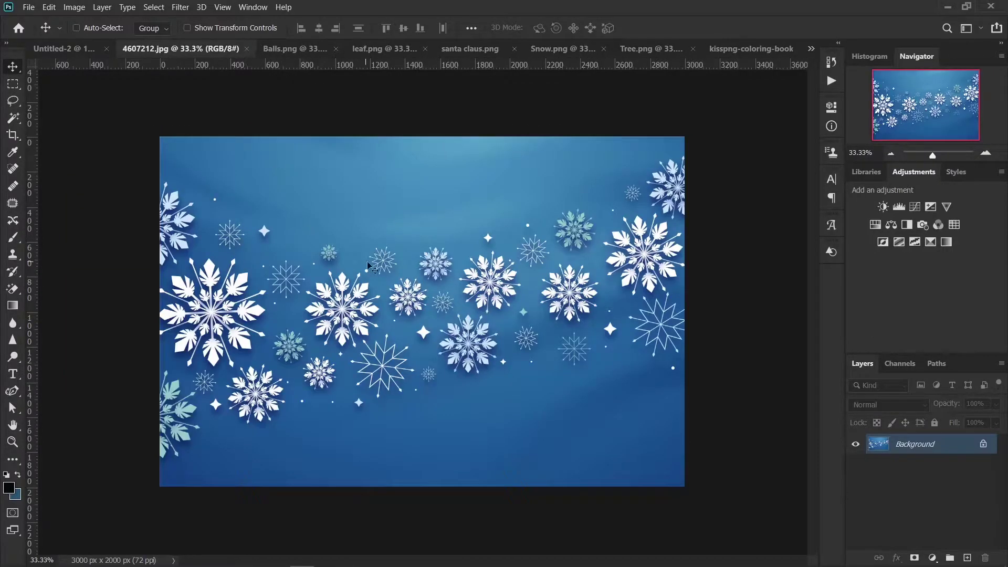
mouse_move(425, 298)
mouse_down()
mouse_move(434, 298)
mouse_move(299, 277)
mouse_up()
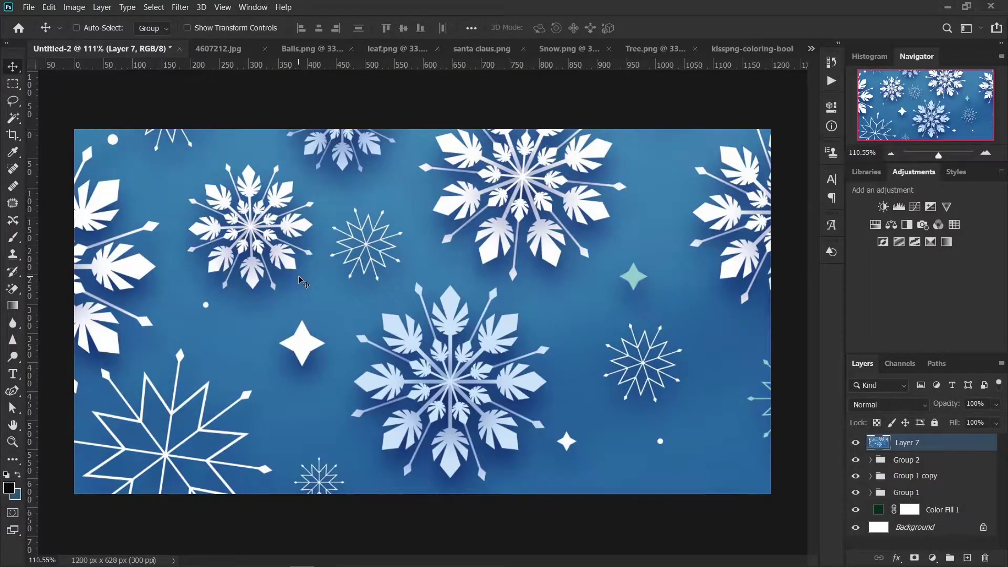
key(ctrl+t)
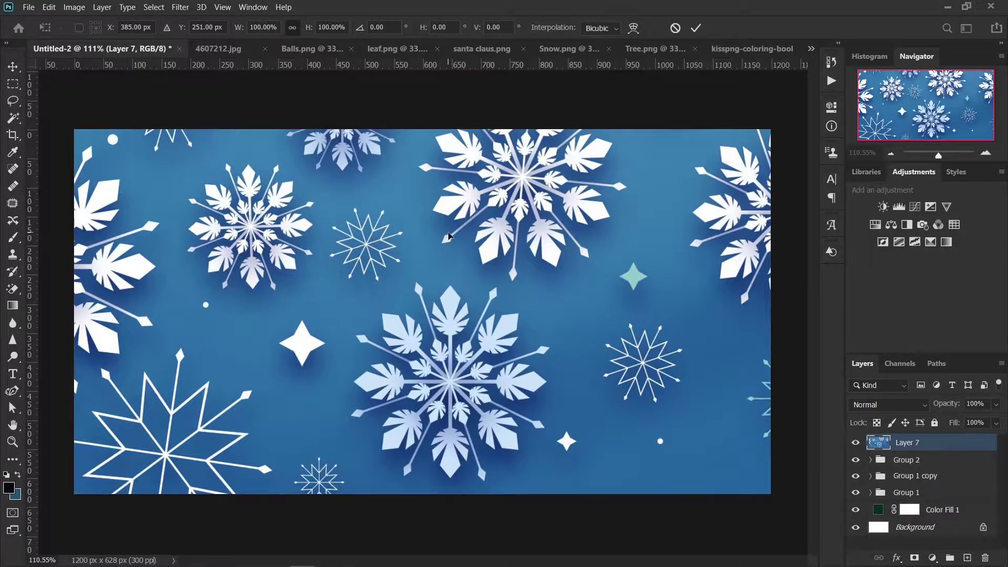
key(ctrl+0)
key(ctrl+0)
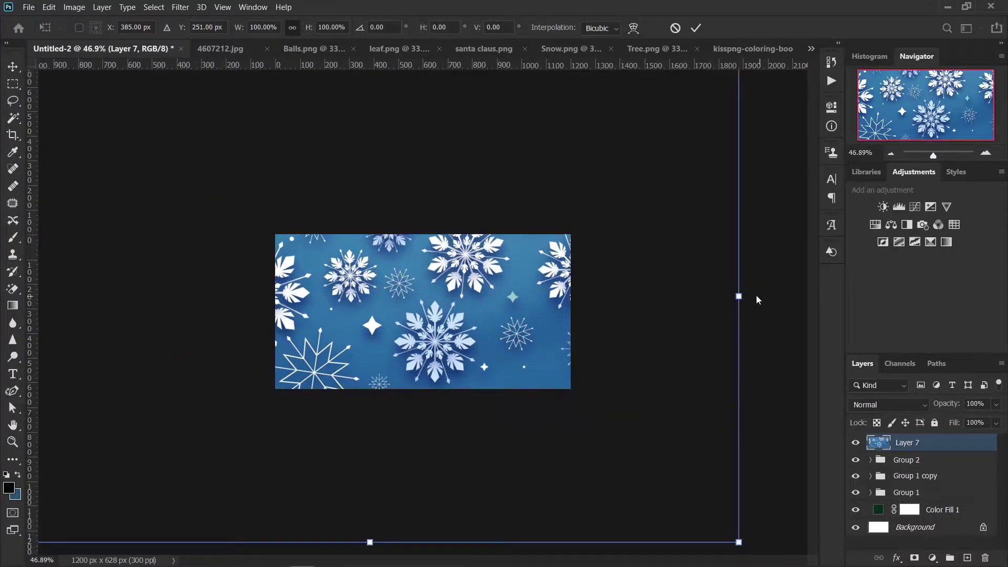
drag(739, 295, 244, 296)
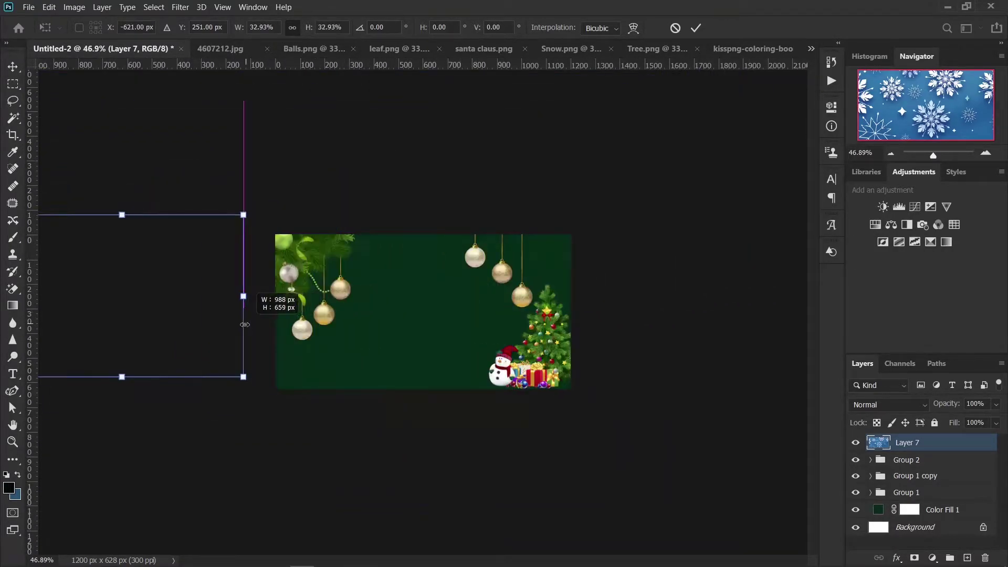
drag(216, 329, 458, 339)
scroll(459, 339, up, 6)
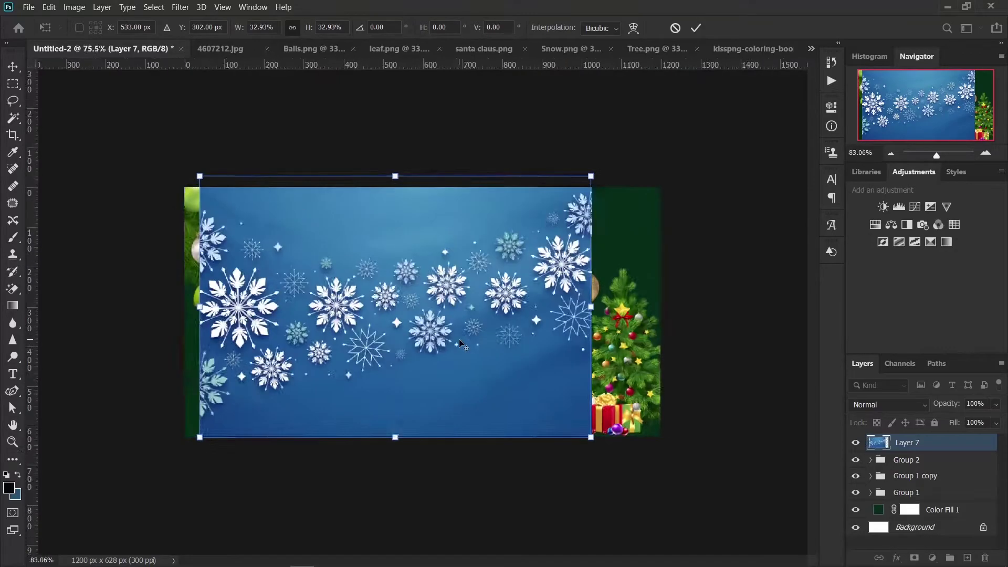
drag(610, 307, 683, 307)
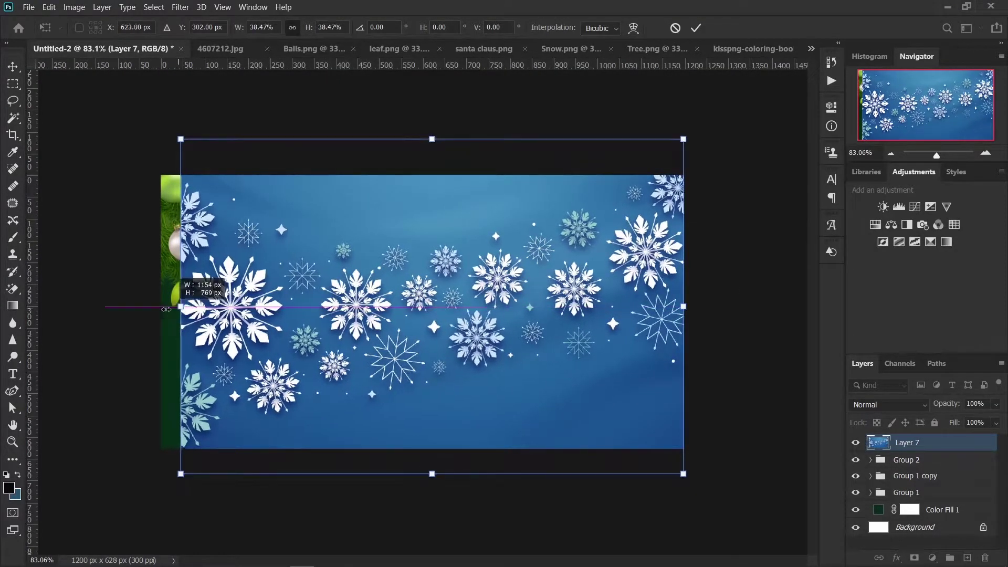
drag(189, 313, 155, 305)
mouse_move(528, 326)
mouse_down()
mouse_move(544, 283)
mouse_move(535, 257)
mouse_up()
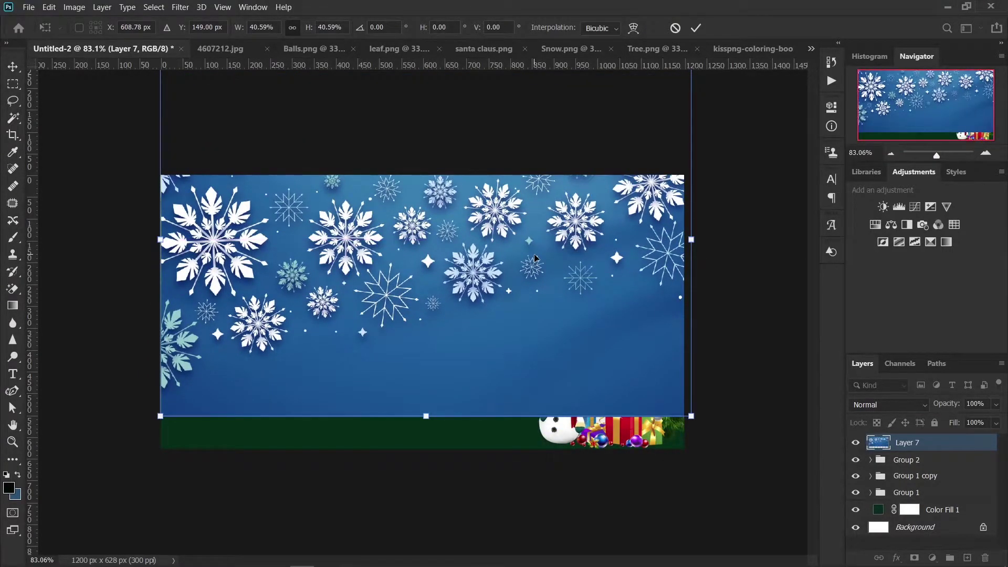
click(697, 29)
Nudge the snowflake layer up and right and widen it to the banner's left edge
key(shift+Up)
key(shift+Up)
key(Up)
key(Up)
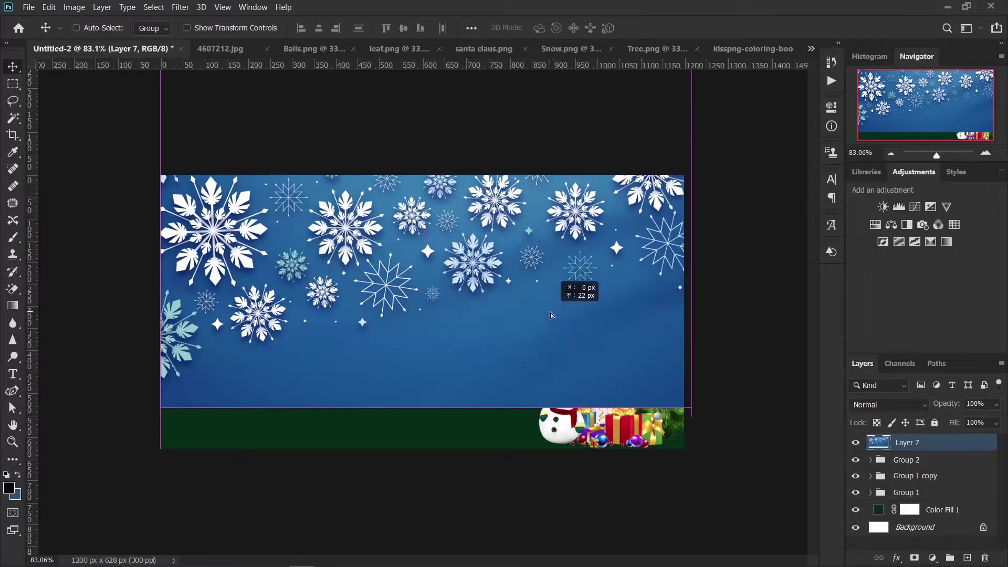
drag(550, 313, 566, 320)
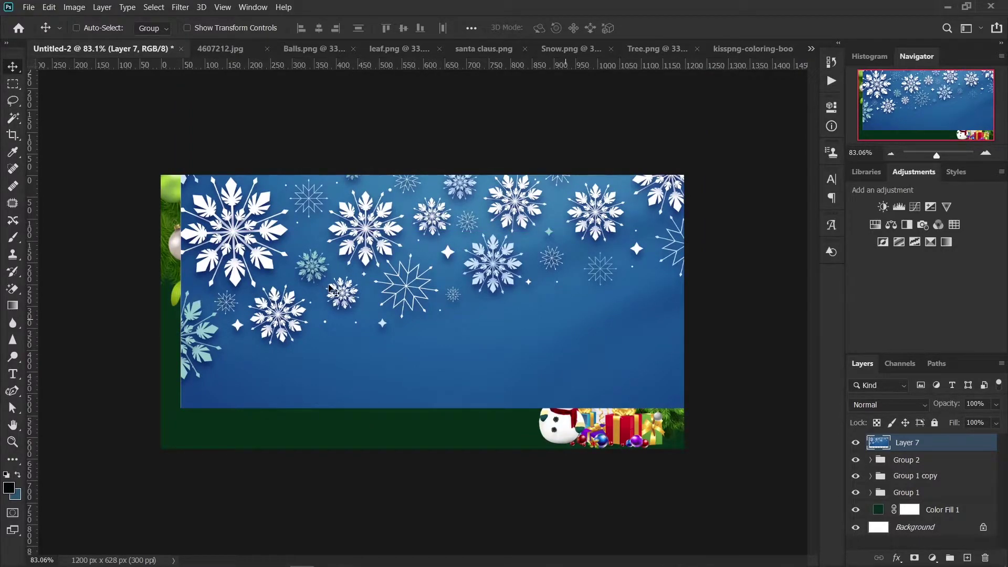
key(ctrl+t)
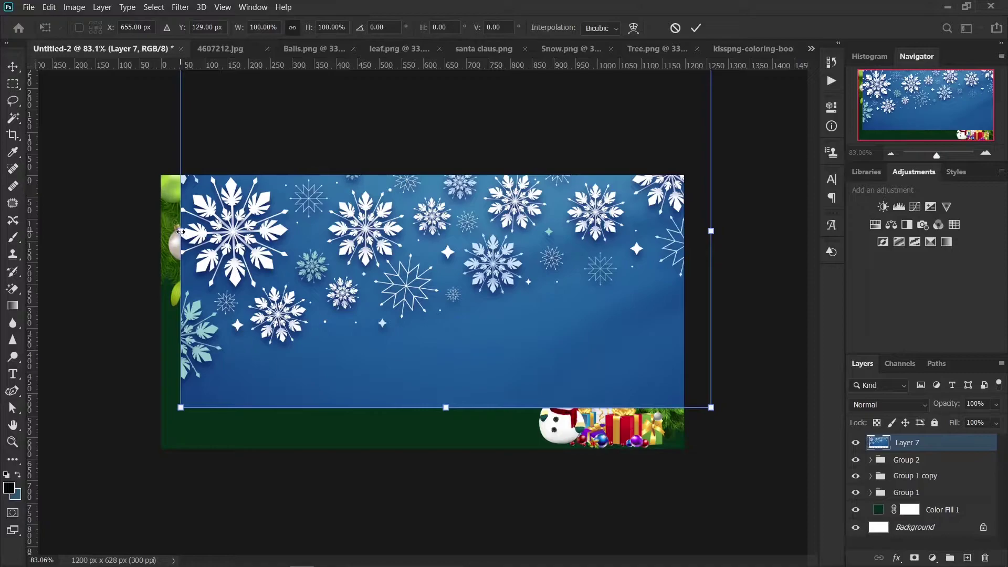
drag(181, 231, 161, 231)
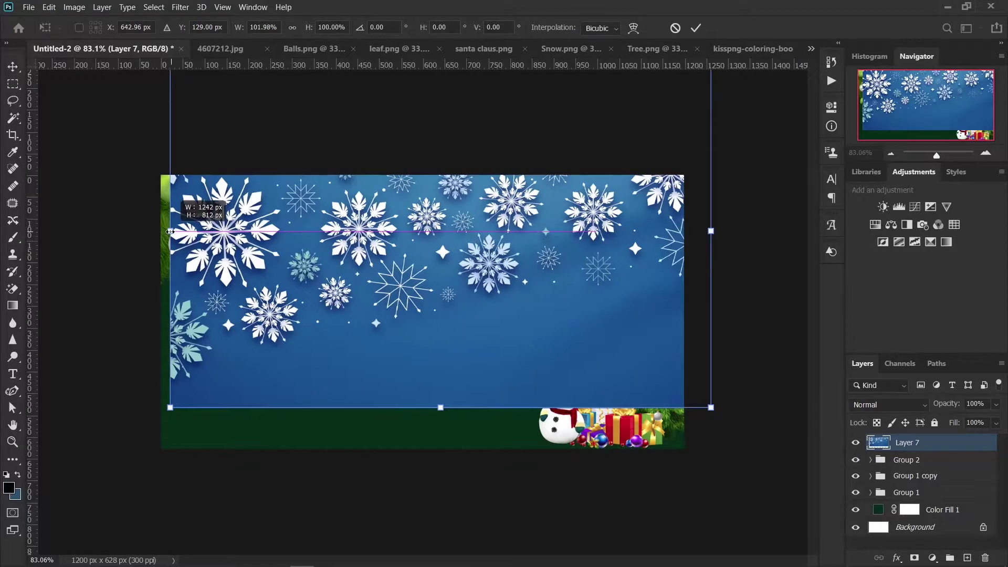
click(691, 32)
click(900, 405)
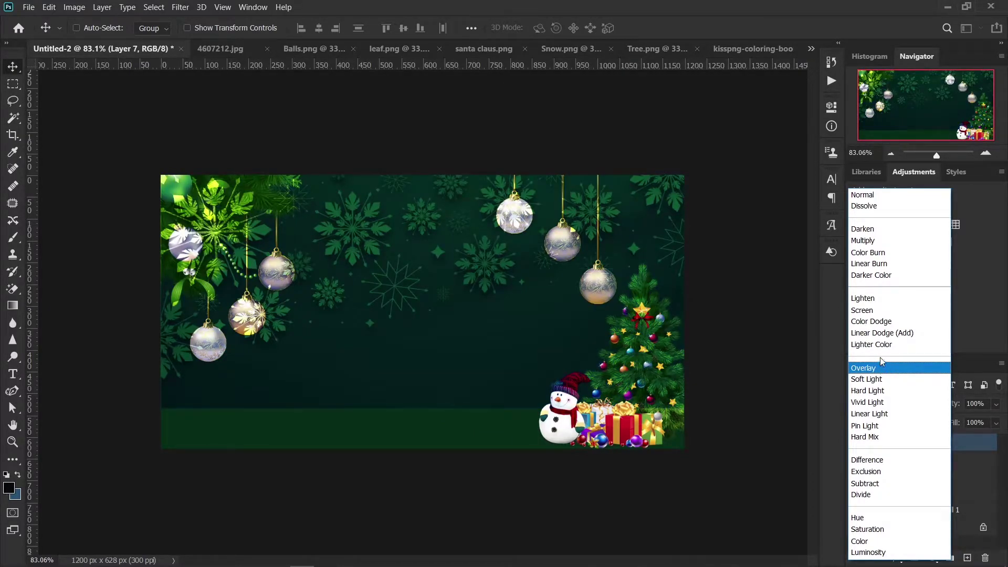
Move Layer 7 below Group 1 and set its blend mode to Overlay
click(808, 303)
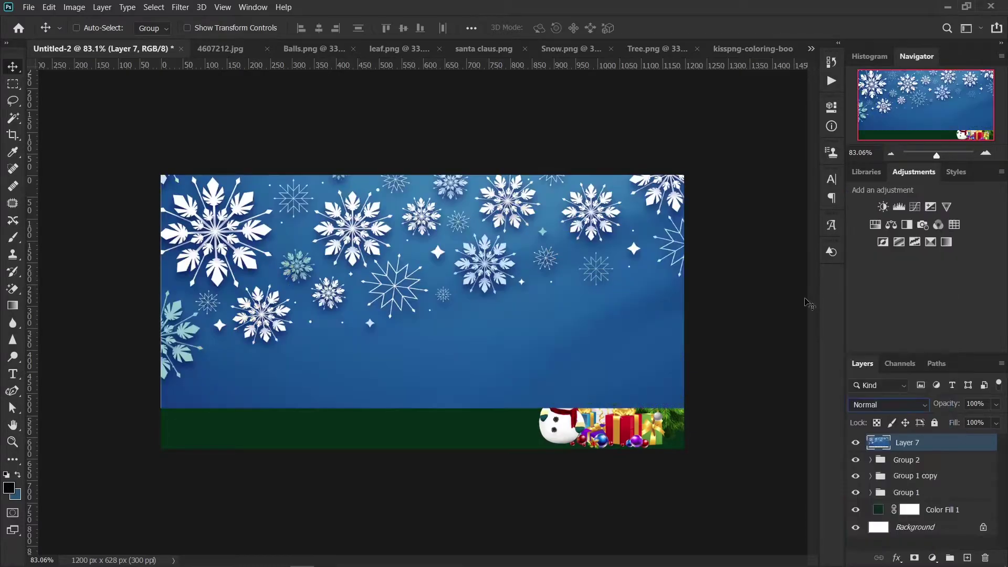
drag(937, 443, 937, 503)
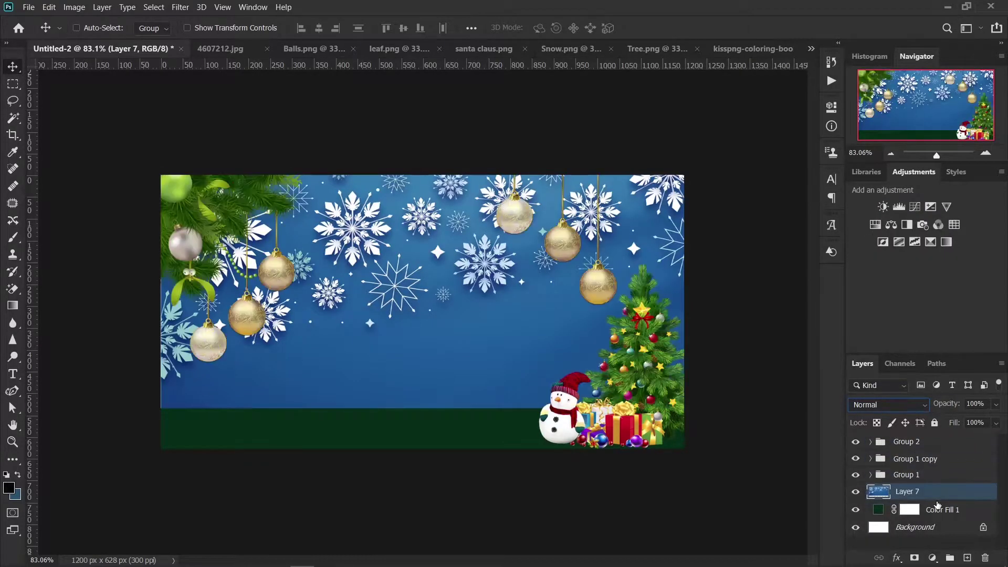
click(905, 413)
click(905, 406)
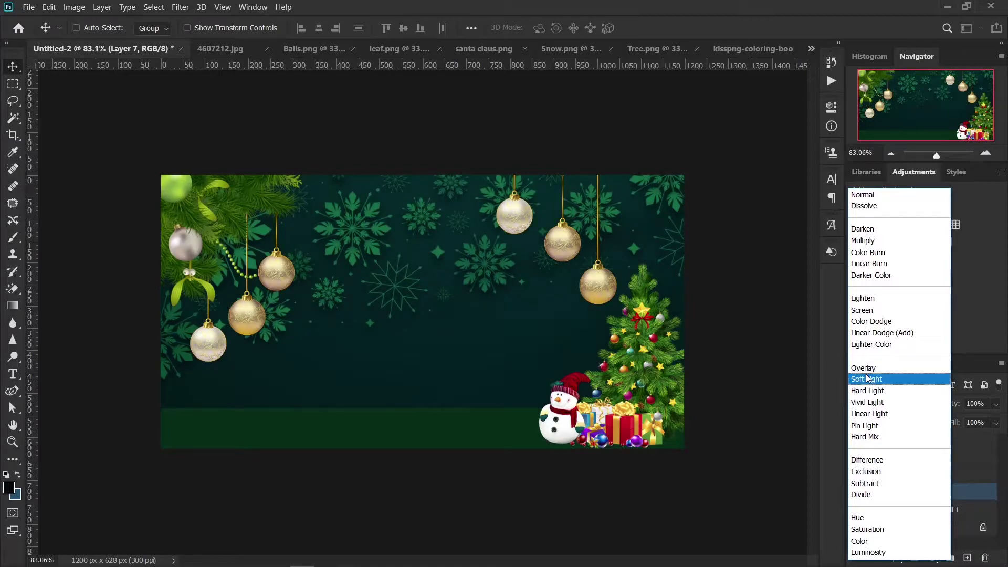
click(868, 369)
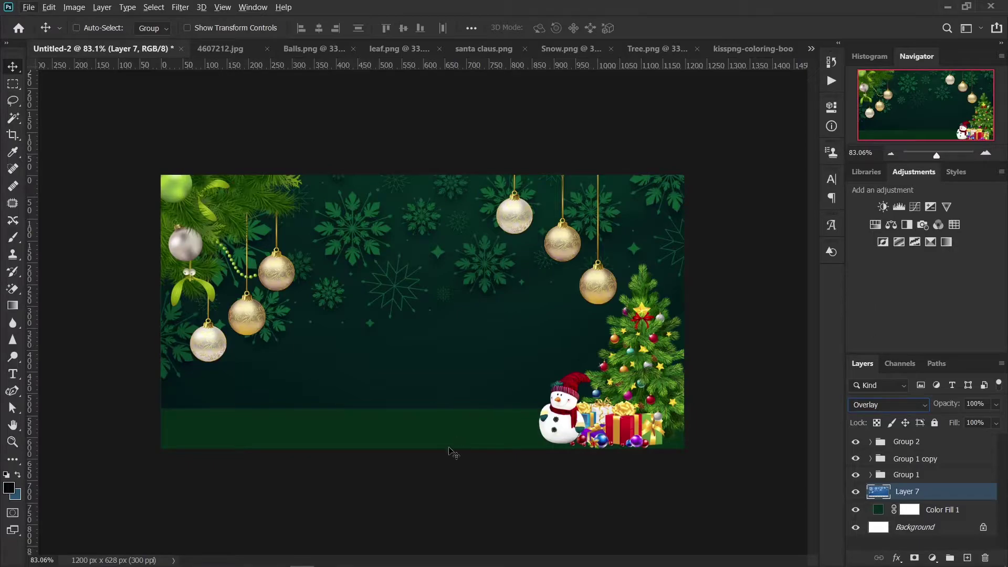
scroll(391, 433, up, 3)
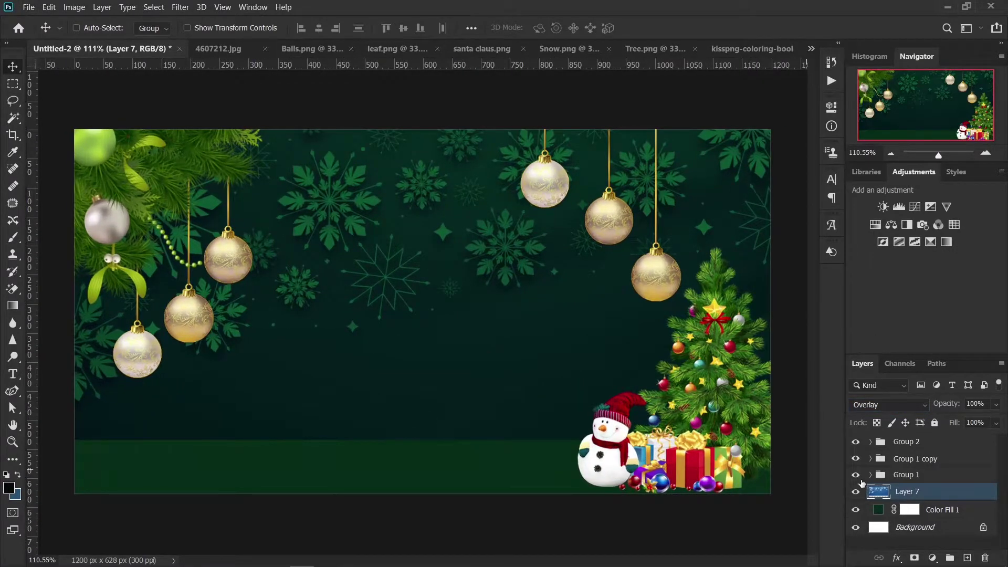
Stretch a thin bottom strip of snowflake Layer 7 down to the banner's bottom edge
click(12, 84)
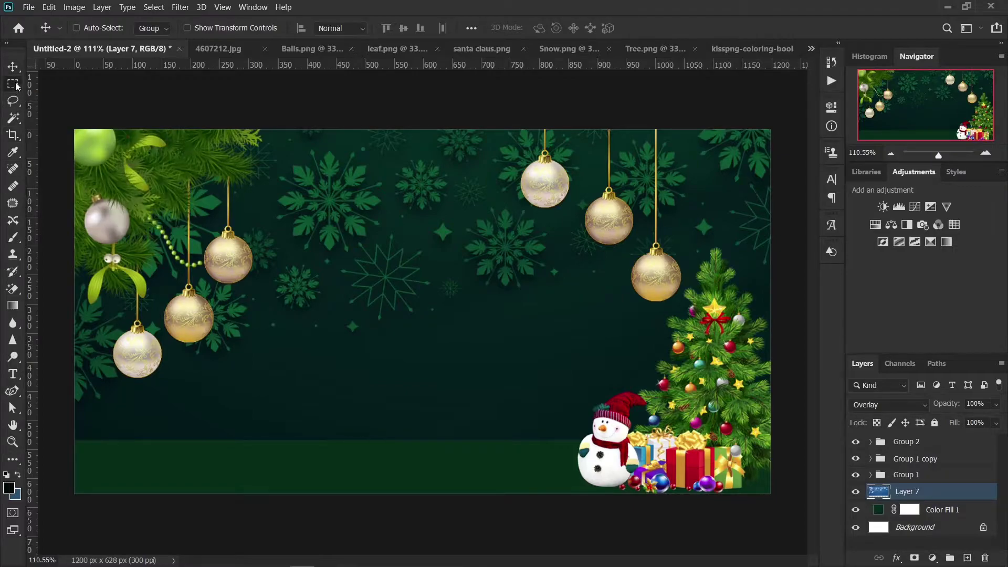
drag(73, 413, 771, 437)
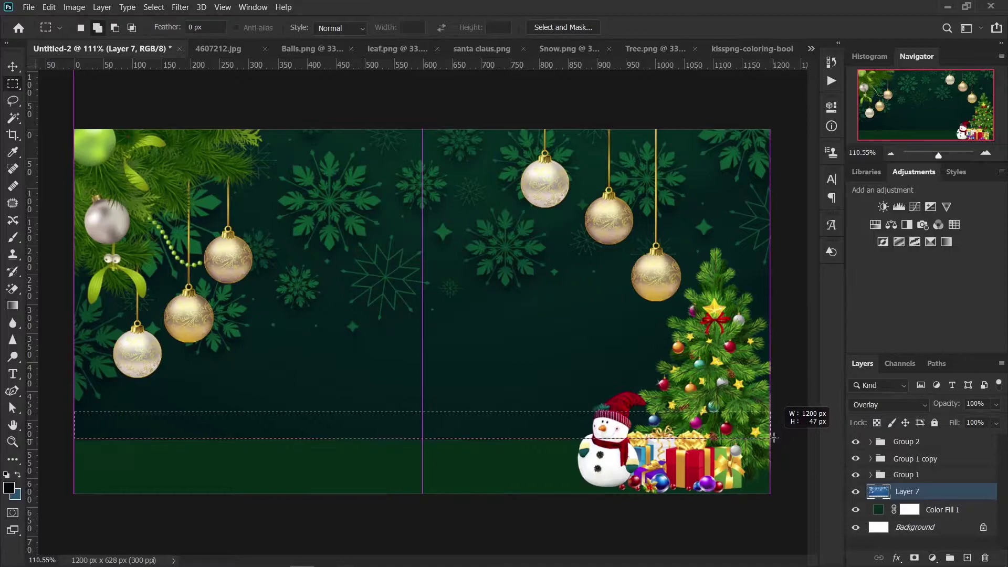
drag(771, 438, 776, 437)
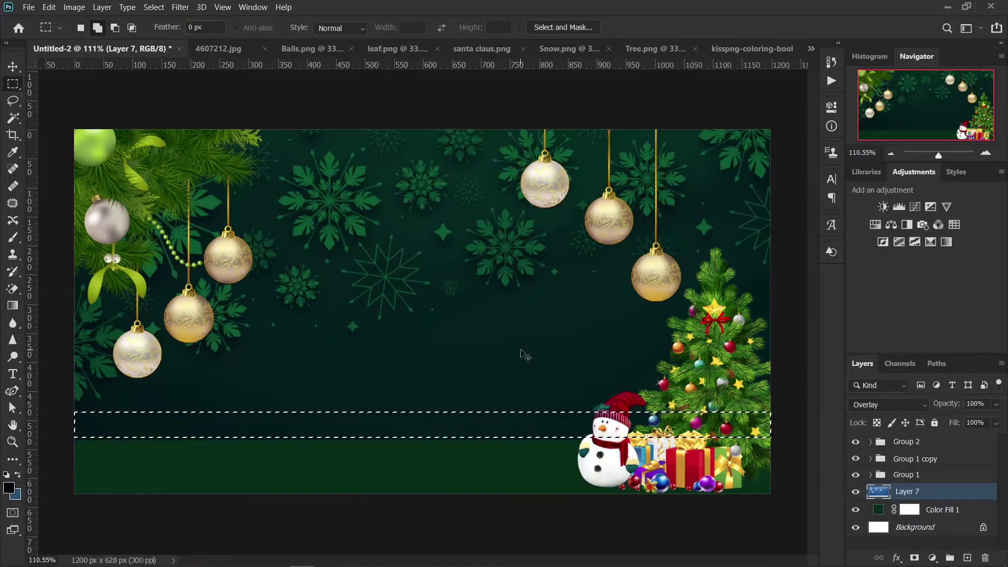
key(ctrl+t)
drag(429, 439, 429, 502)
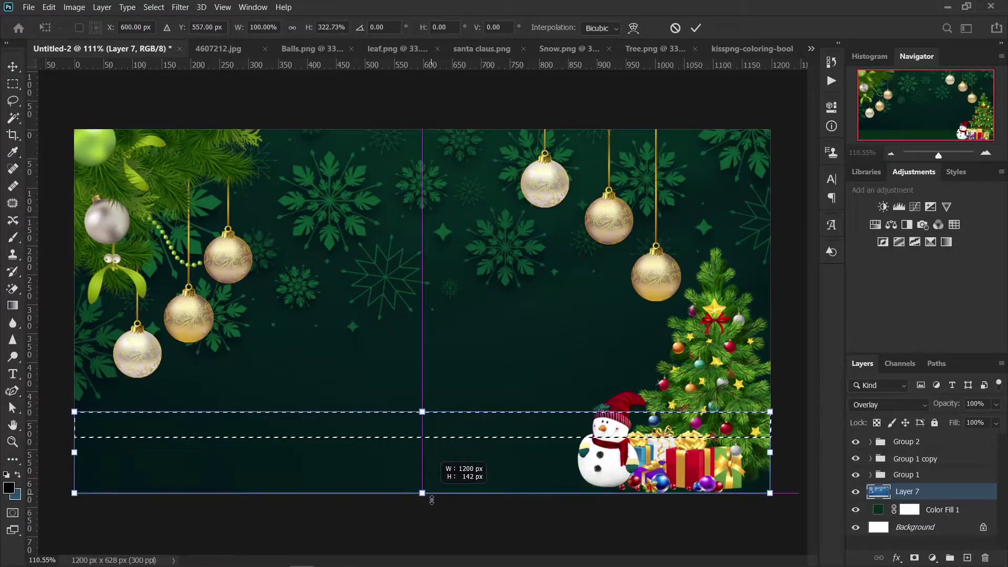
click(698, 28)
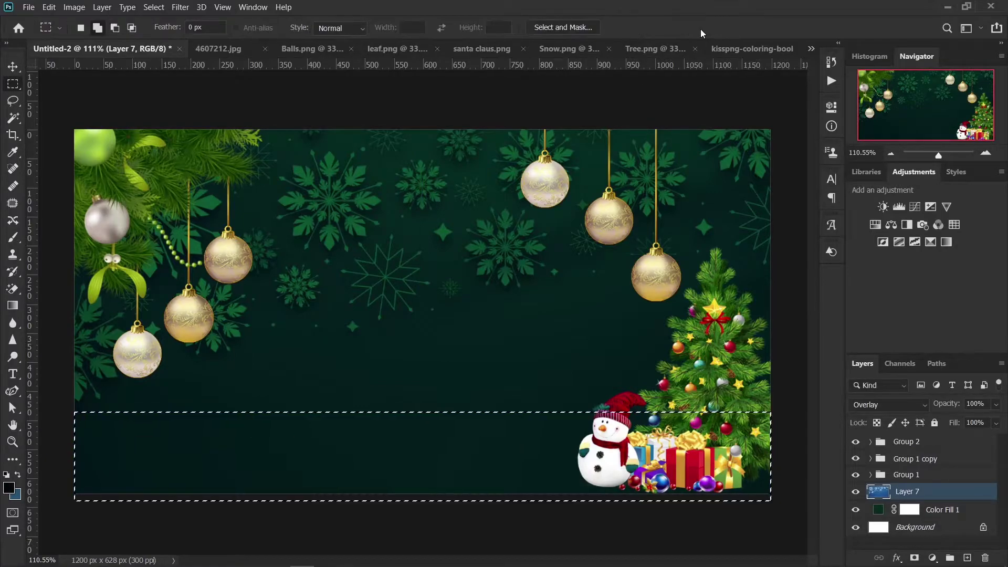
click(13, 66)
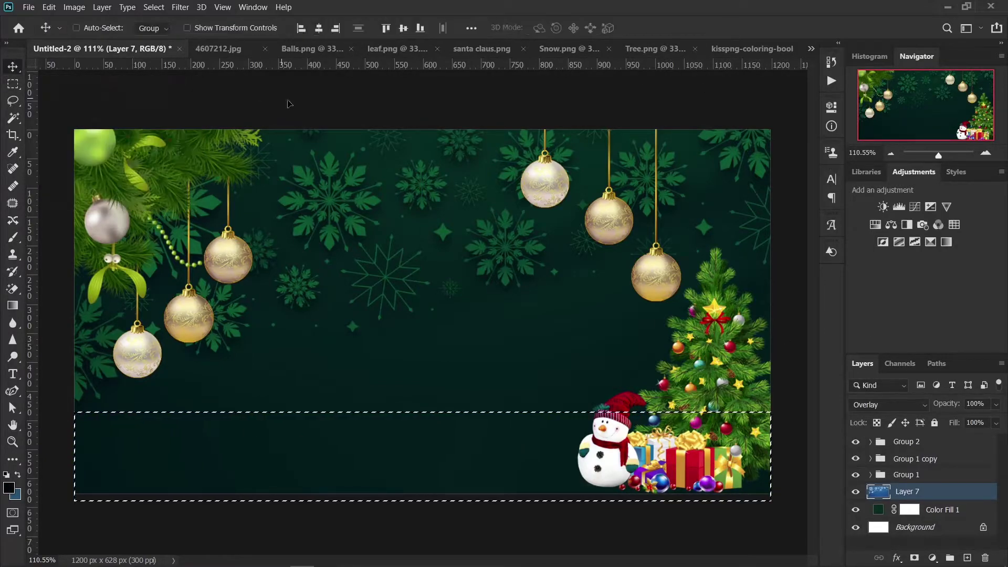
key(ctrl+d)
key(ctrl)
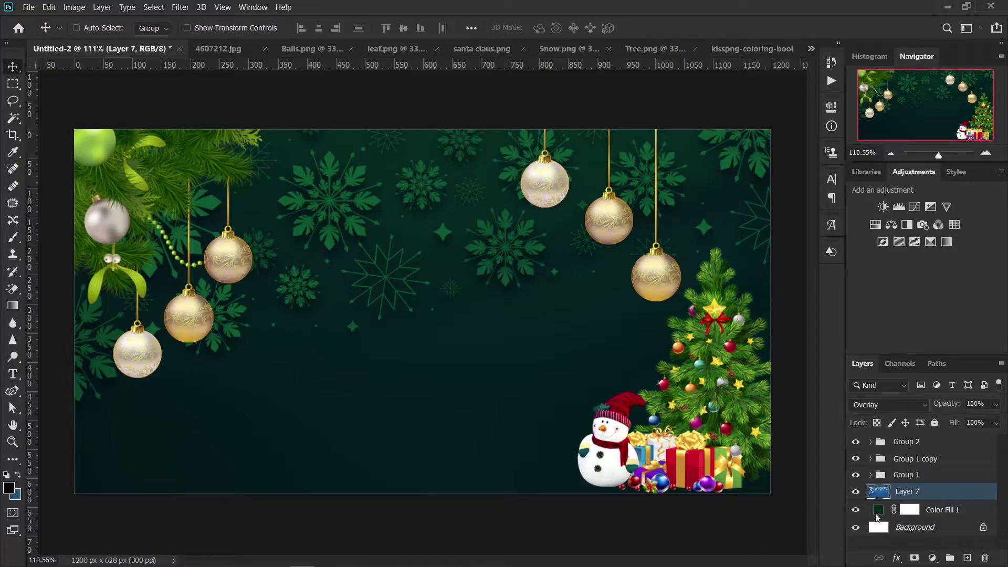
double_click(877, 512)
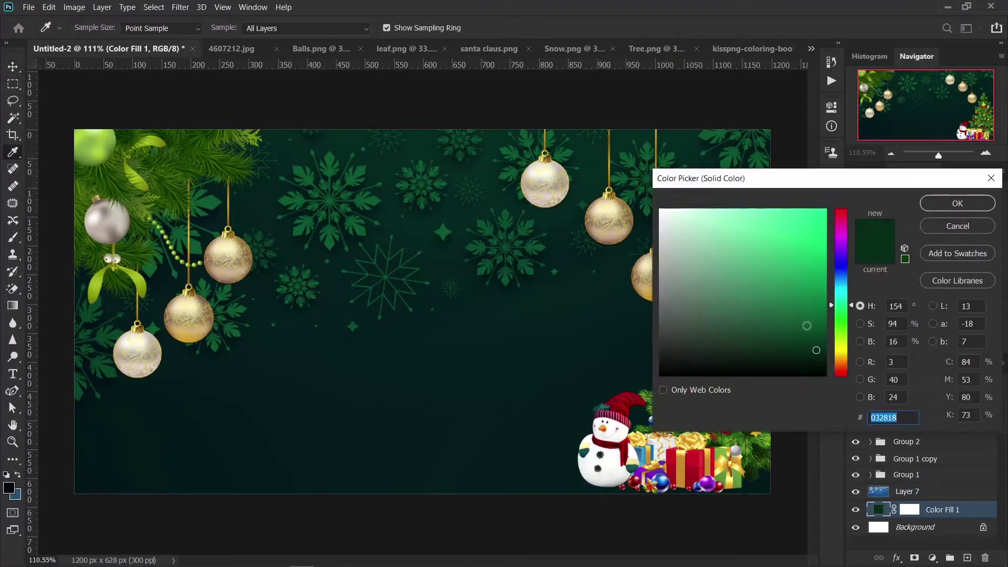
mouse_move(813, 348)
mouse_down()
mouse_move(816, 324)
mouse_move(774, 335)
mouse_move(838, 339)
mouse_move(766, 348)
mouse_move(812, 288)
mouse_move(851, 316)
mouse_move(815, 343)
mouse_up()
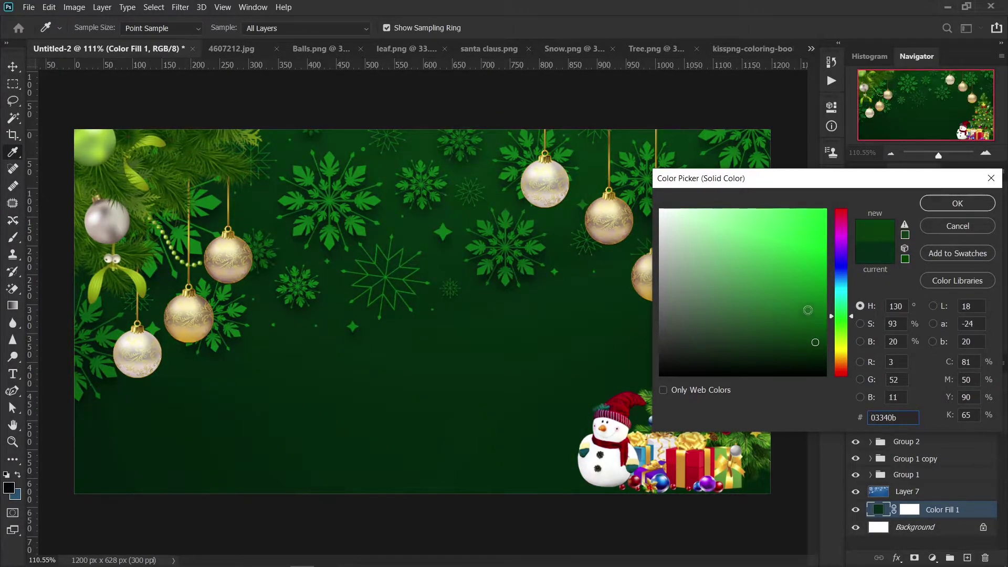
click(928, 203)
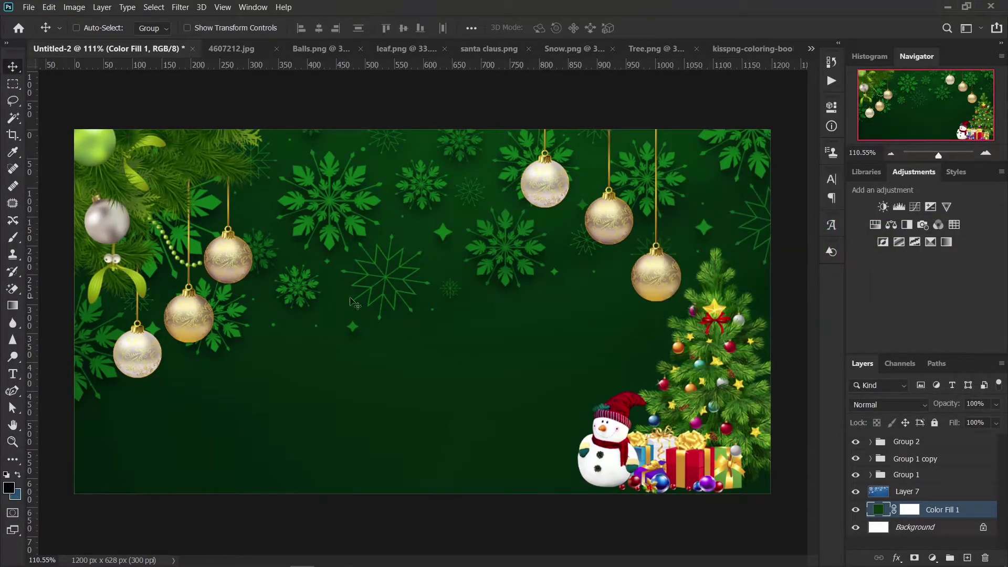
scroll(223, 342, up, 3)
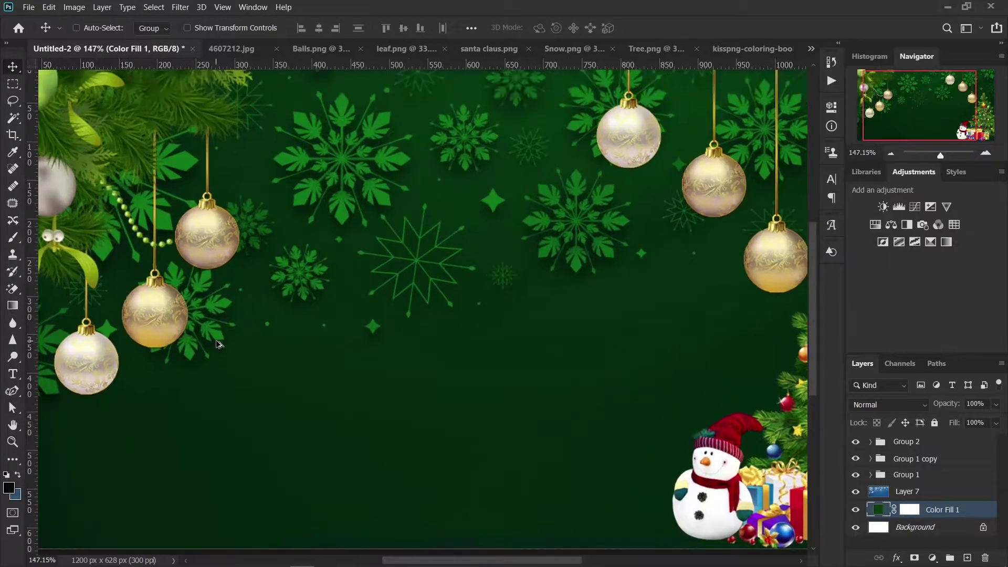
scroll(219, 344, down, 1)
scroll(219, 344, down, 1)
scroll(220, 344, down, 1)
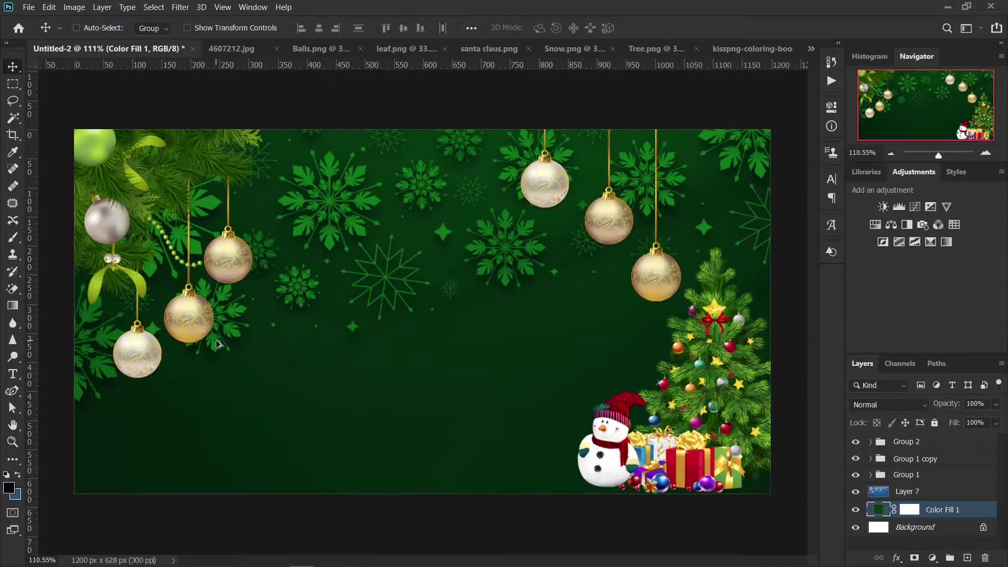
click(909, 492)
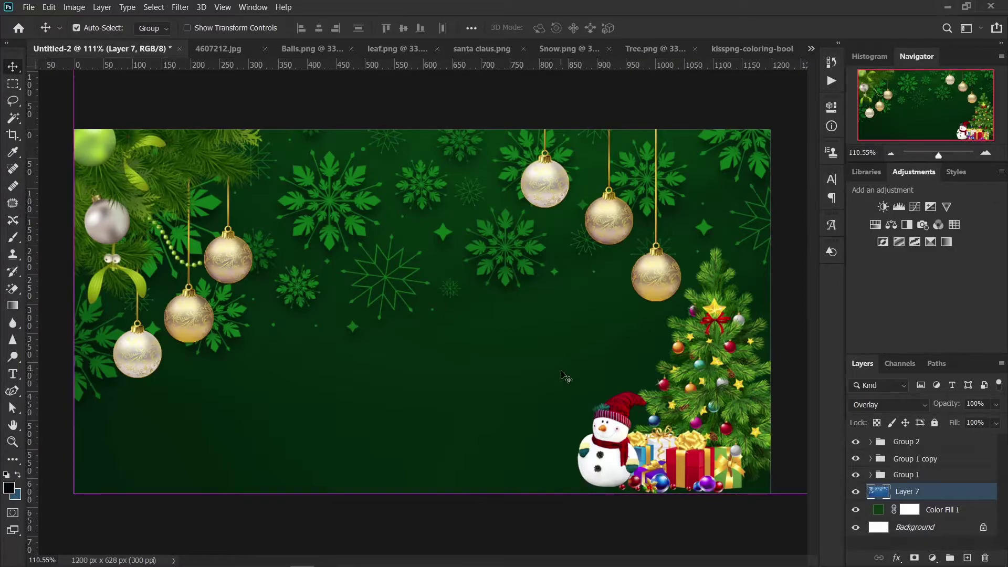
Duplicate snowflake Layer 7 and give the copy a Gaussian Blur of about 3 px
key(ctrl+j)
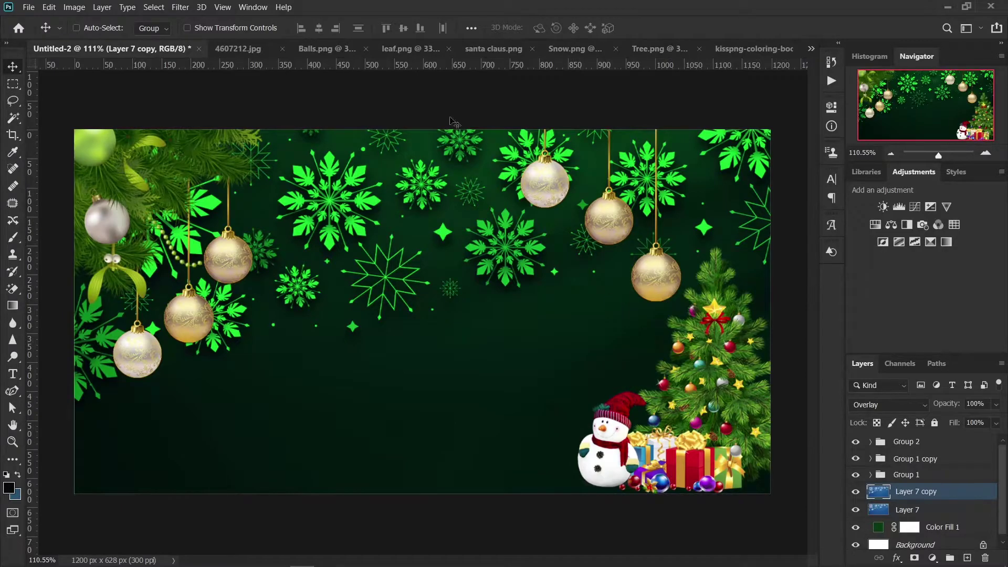
click(180, 6)
mouse_move(187, 146)
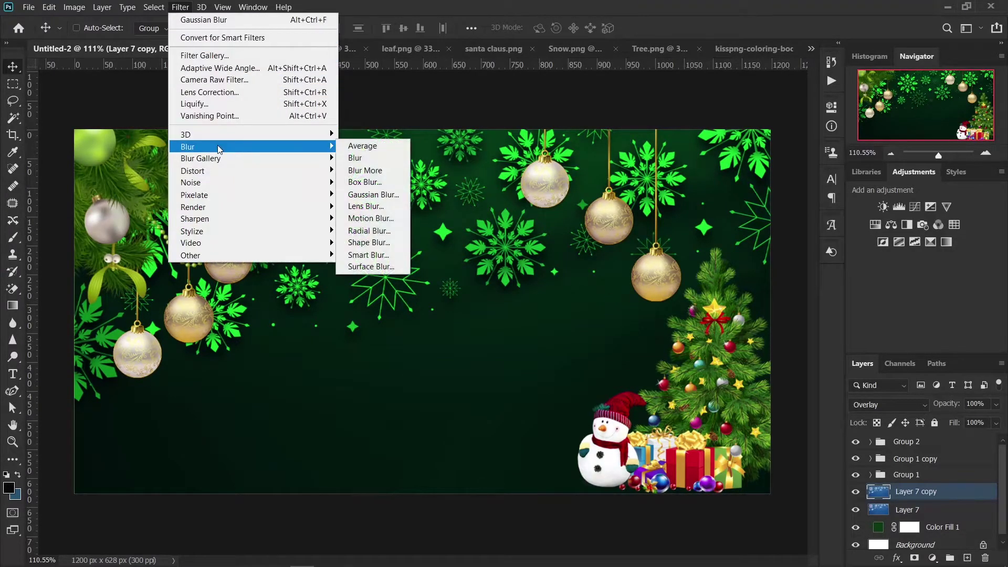
click(374, 194)
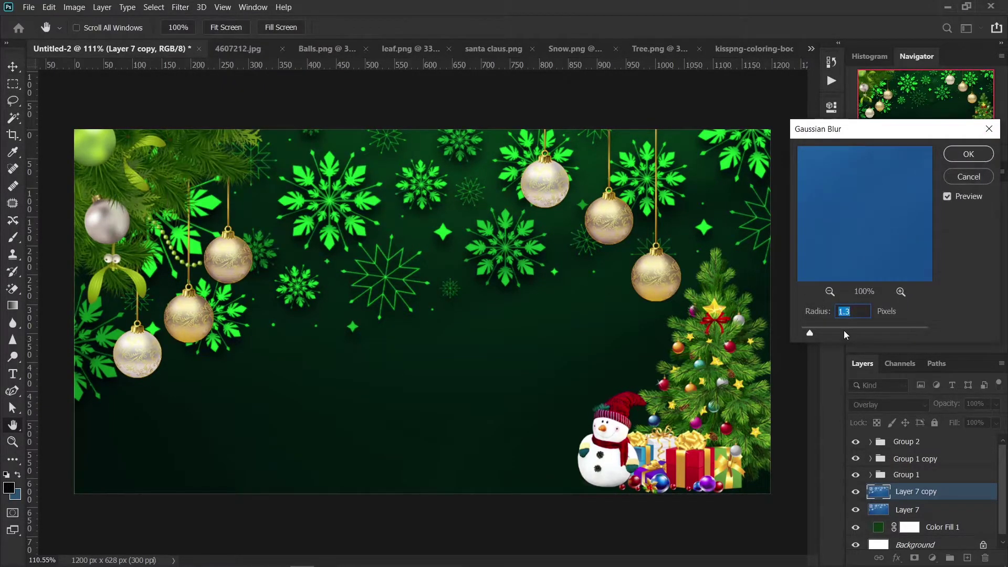
drag(810, 332, 849, 333)
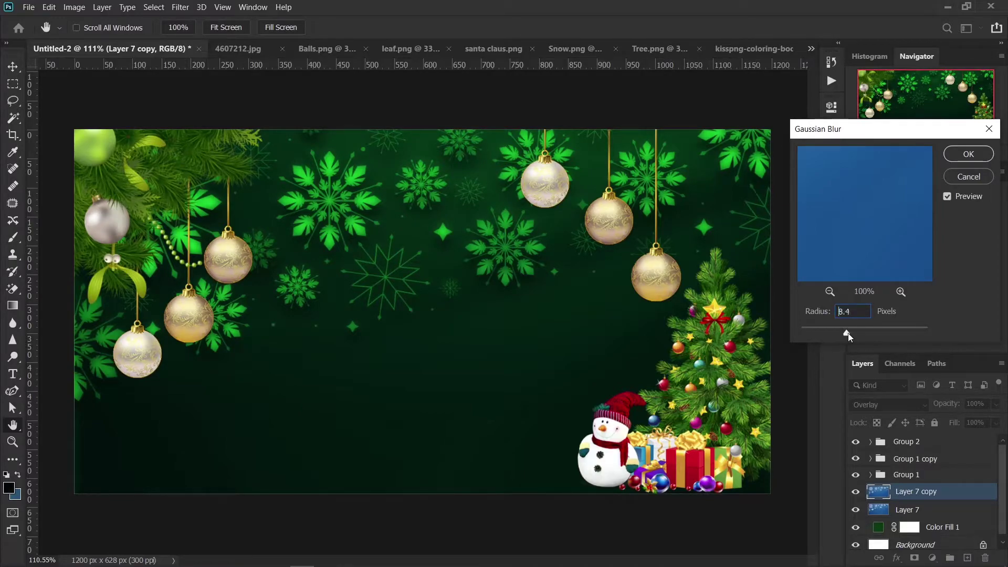
mouse_move(848, 334)
mouse_down()
mouse_move(893, 333)
mouse_move(824, 326)
mouse_up()
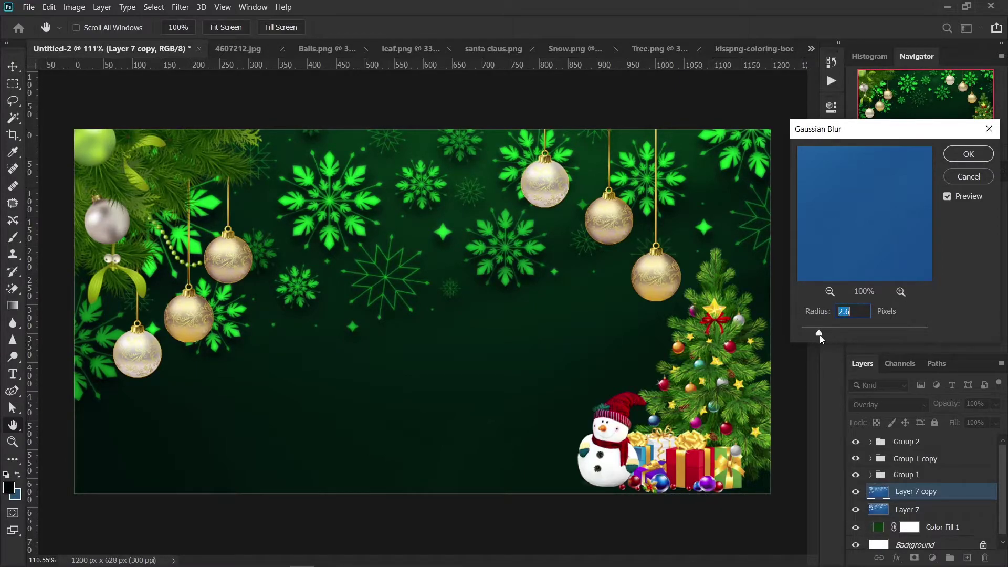
click(960, 159)
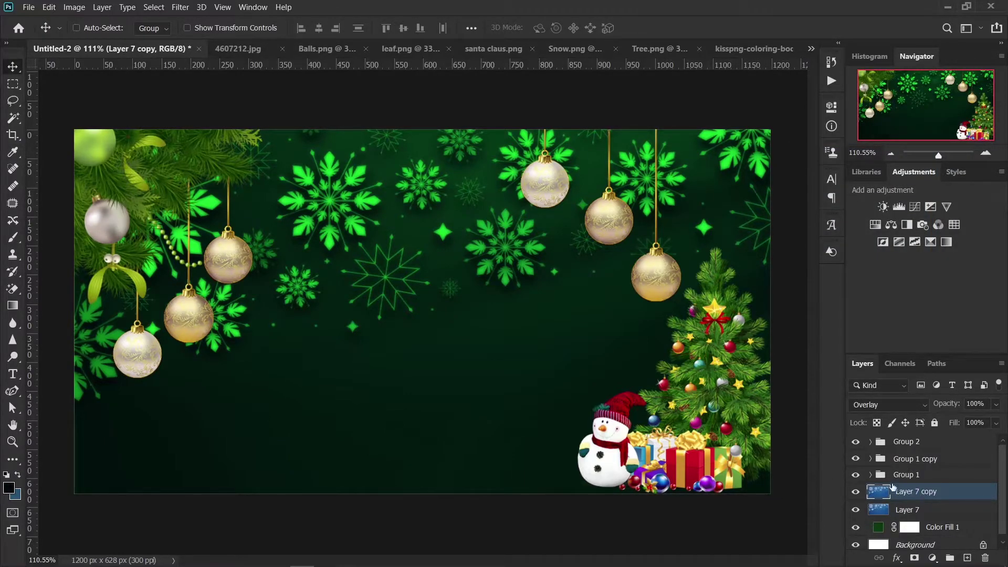
Set both Group 1 and Group 1 copy to 58% opacity
click(857, 474)
click(909, 476)
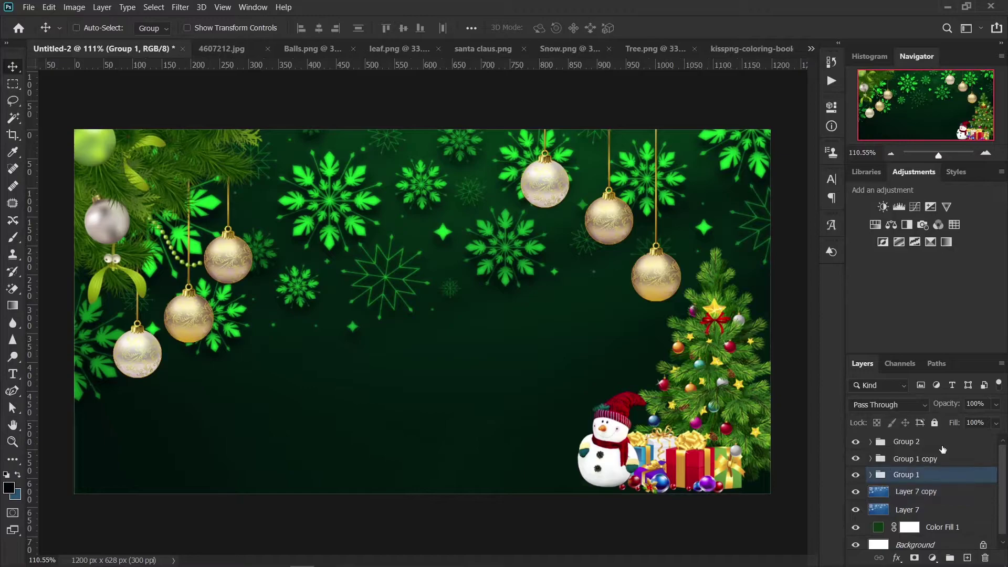
click(975, 404)
text(58)
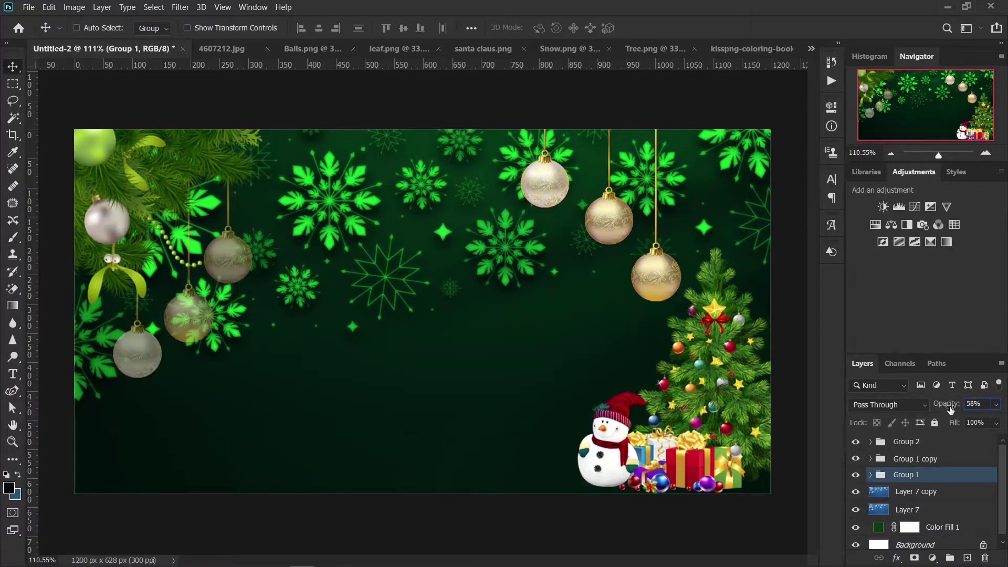
click(916, 460)
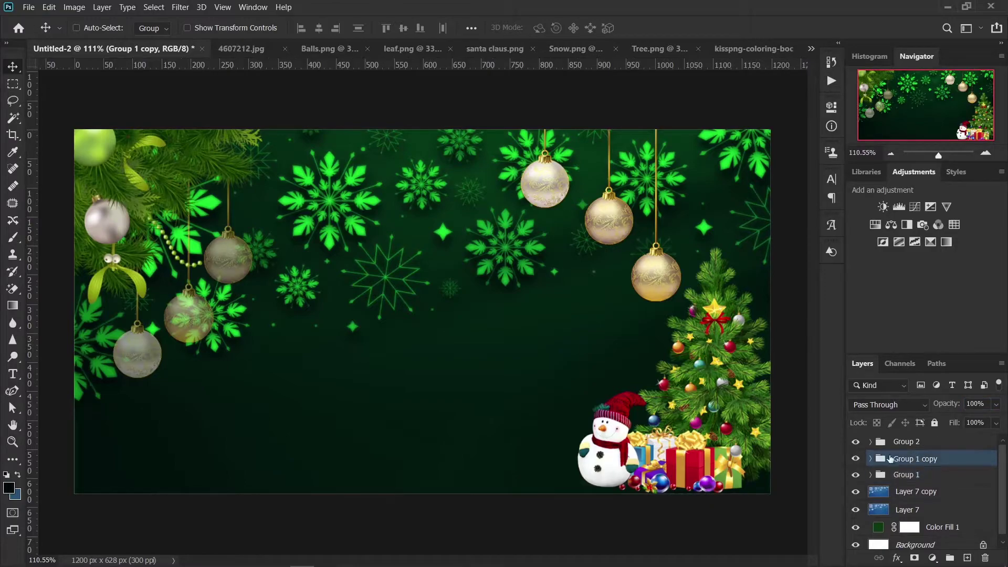
click(856, 458)
click(976, 403)
text(58)
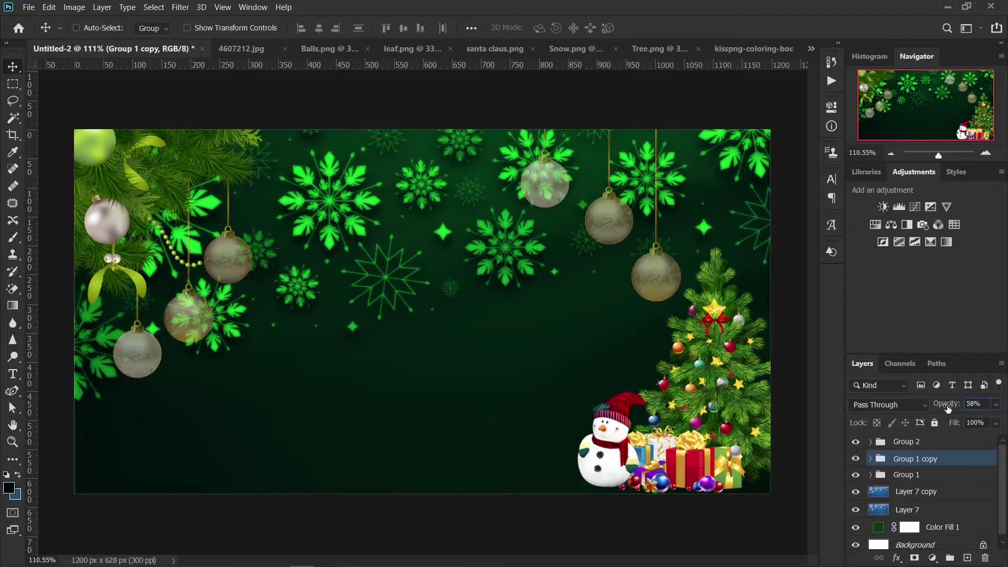
Expand Group 2 and drag its top-left leaves layer, Layer 3, upward out of it
click(856, 442)
click(856, 442)
click(923, 445)
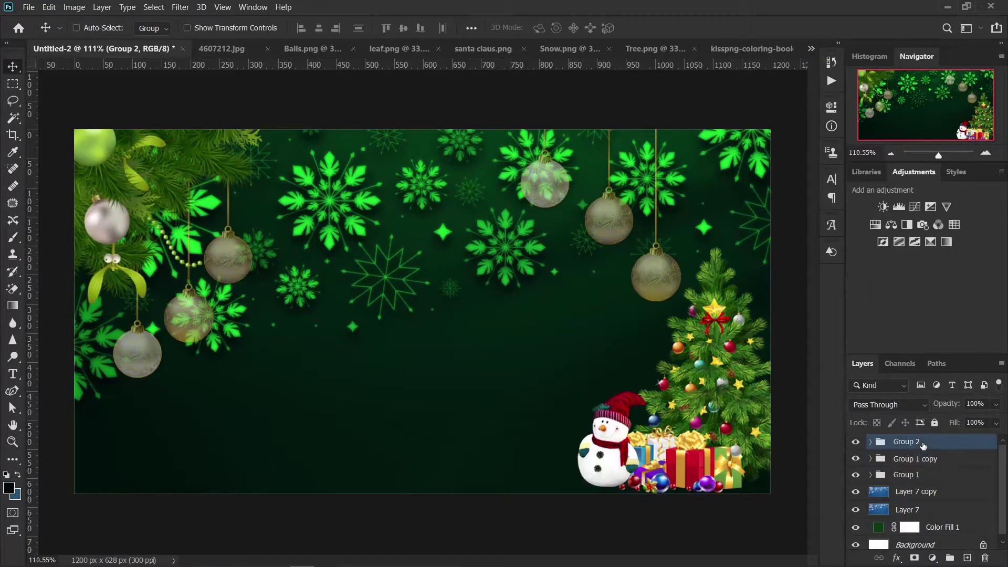
click(856, 443)
click(871, 442)
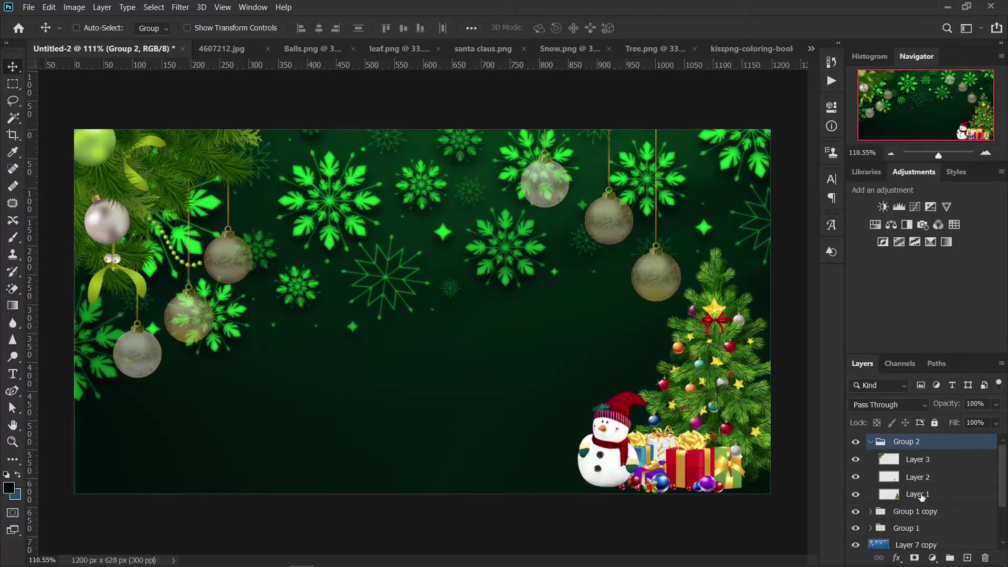
click(921, 494)
mouse_move(940, 461)
mouse_down()
mouse_move(955, 439)
mouse_move(919, 437)
mouse_up()
Place Layer 3 above Group 2 and blur it with a 1.5 px Gaussian Blur
click(871, 460)
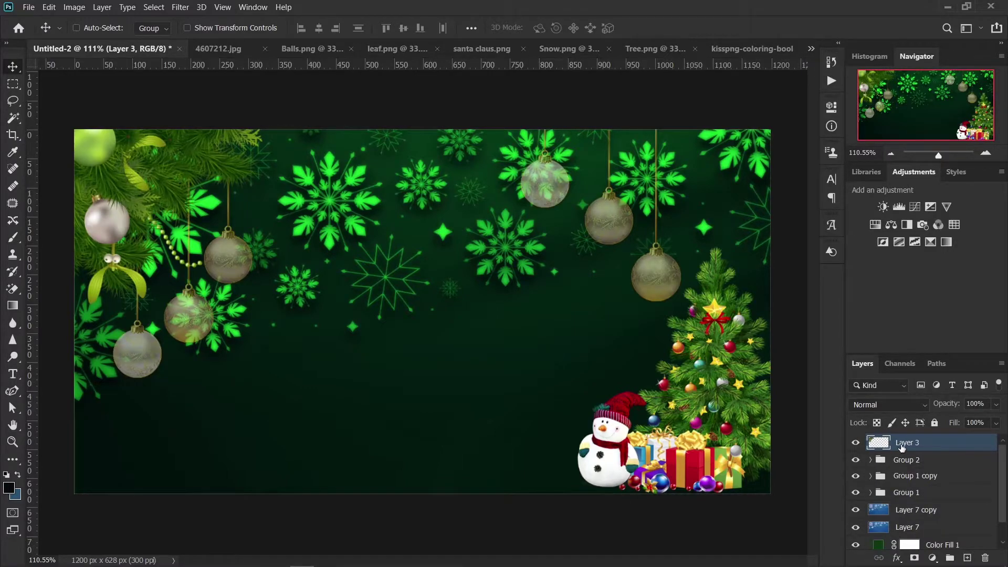
click(180, 7)
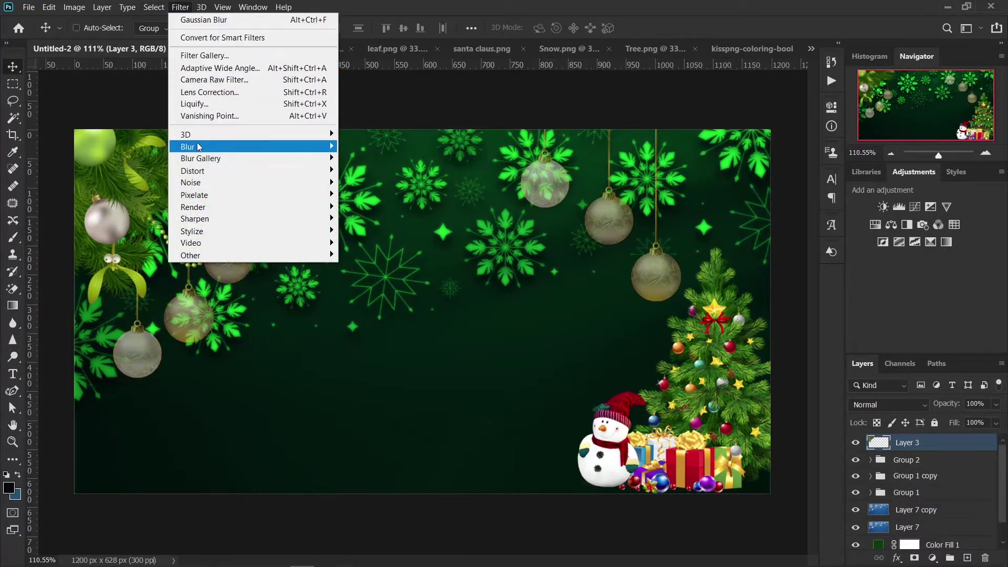
mouse_move(188, 146)
click(371, 194)
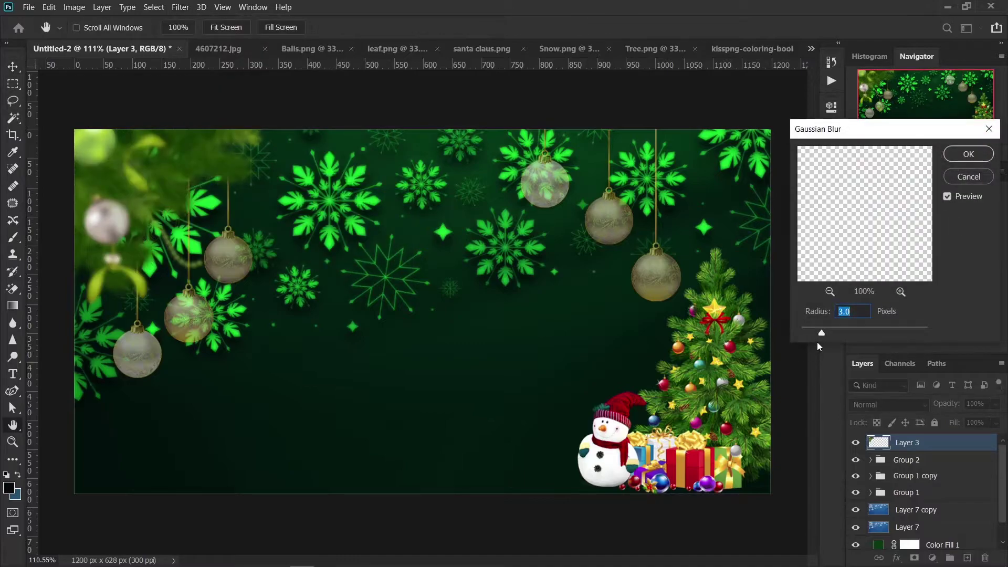
drag(820, 335, 811, 336)
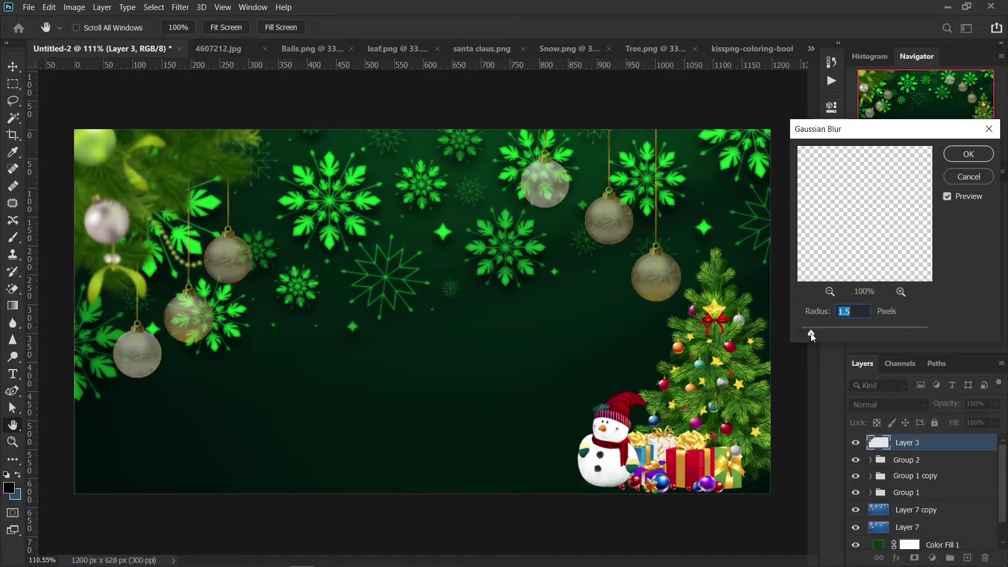
click(969, 154)
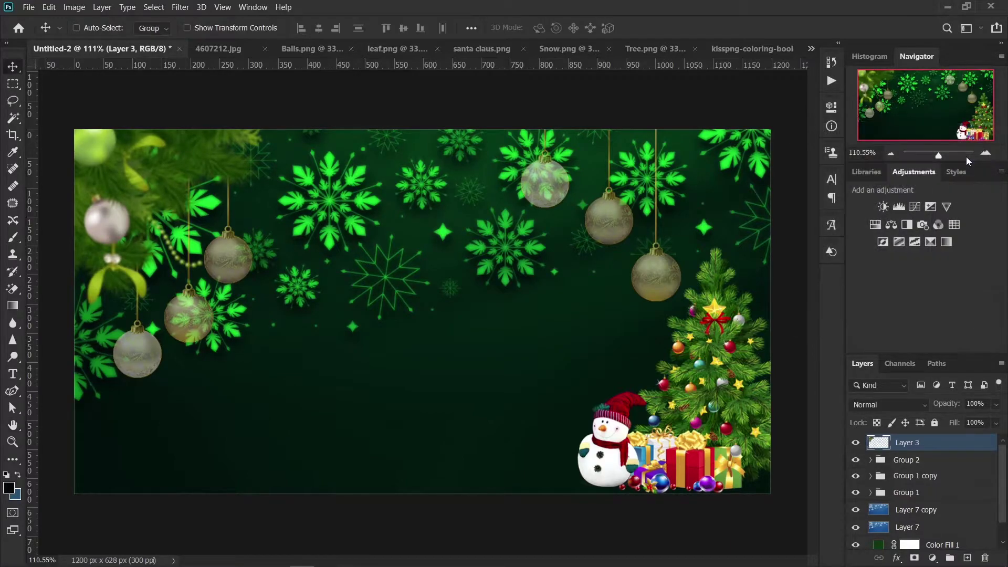
Check the snowman and tree layers in Group 2, then add a group above Layer 7 copy
click(870, 460)
click(894, 496)
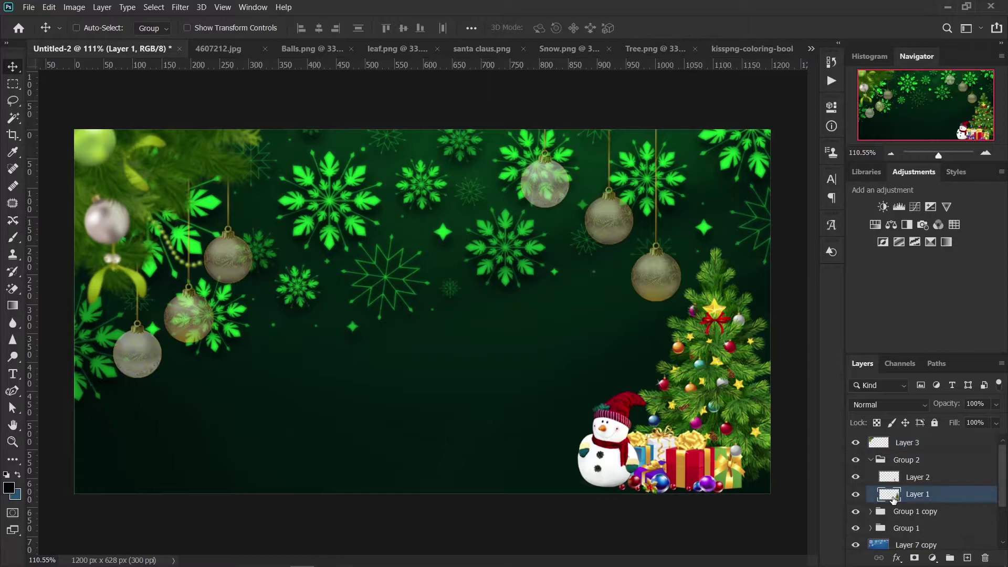
click(870, 460)
click(895, 442)
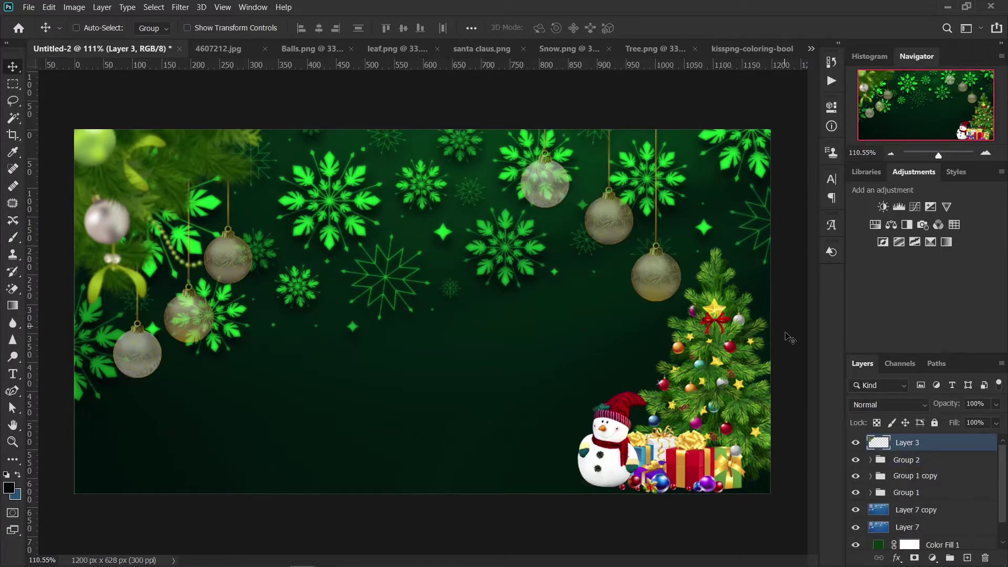
click(871, 460)
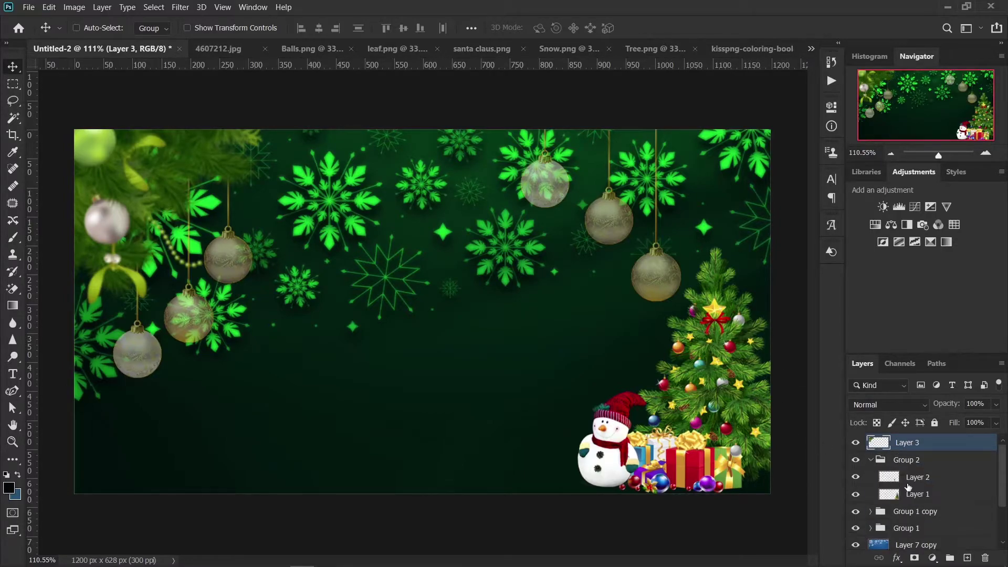
scroll(905, 480, down, 1)
click(895, 465)
click(856, 459)
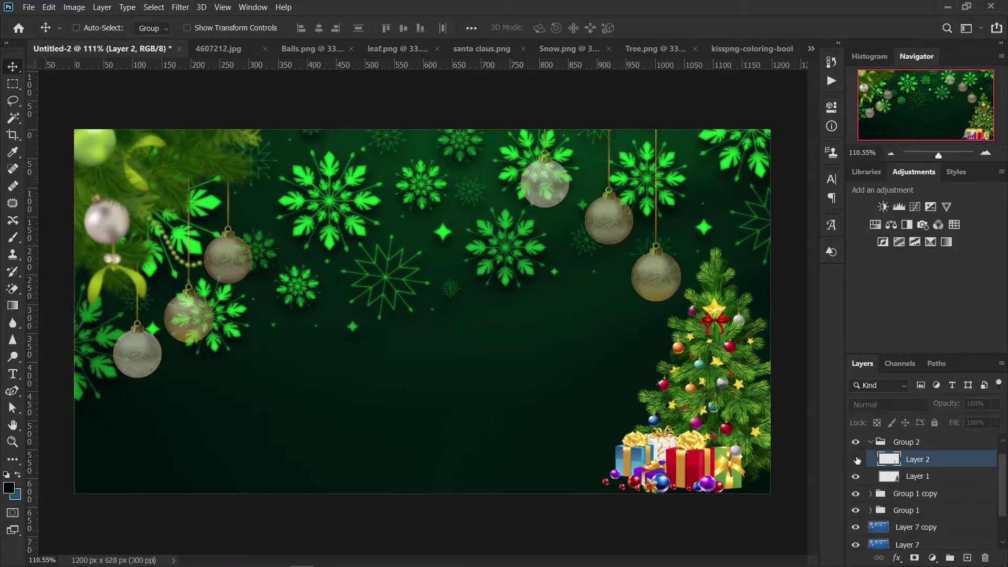
click(889, 477)
click(856, 476)
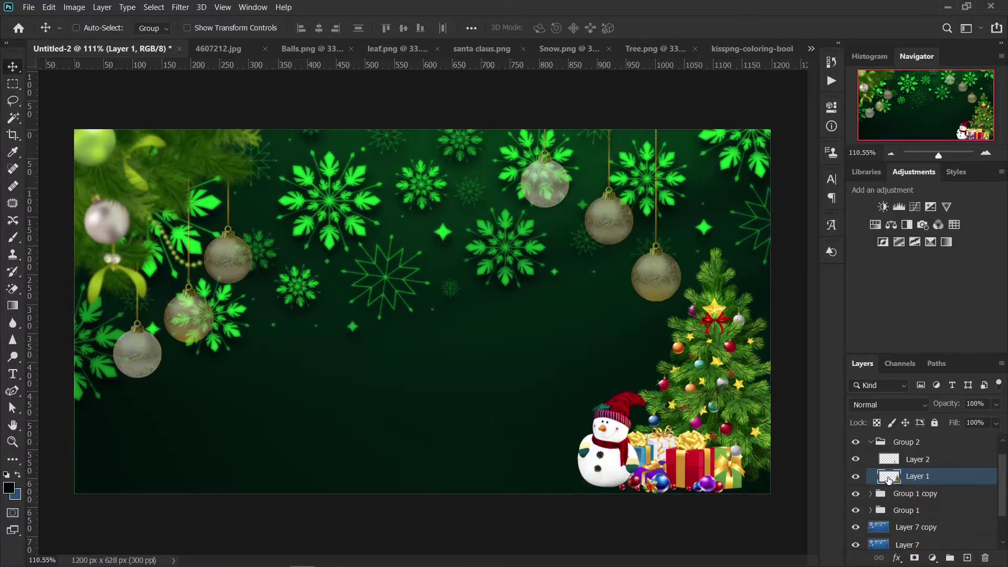
click(872, 442)
click(920, 493)
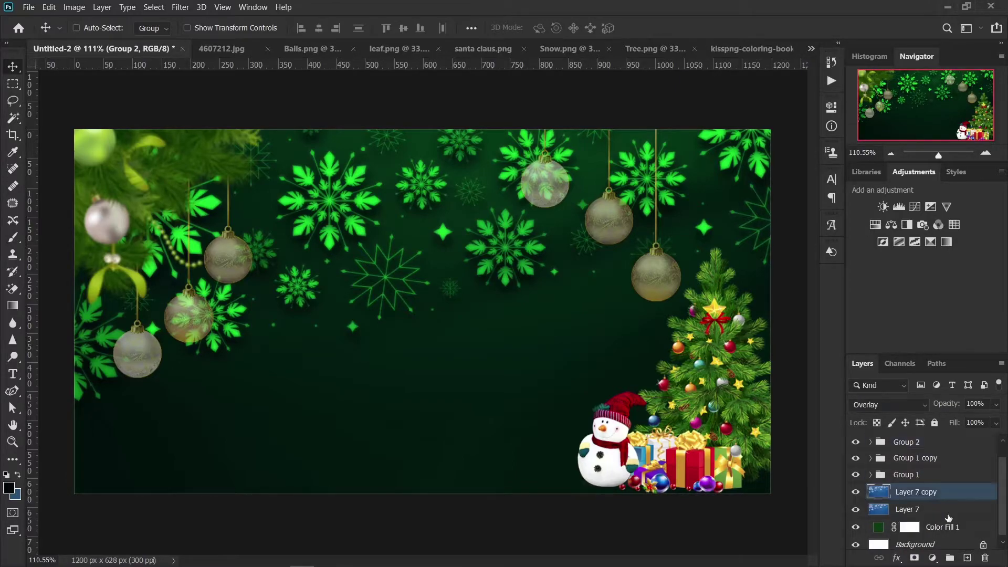
click(951, 558)
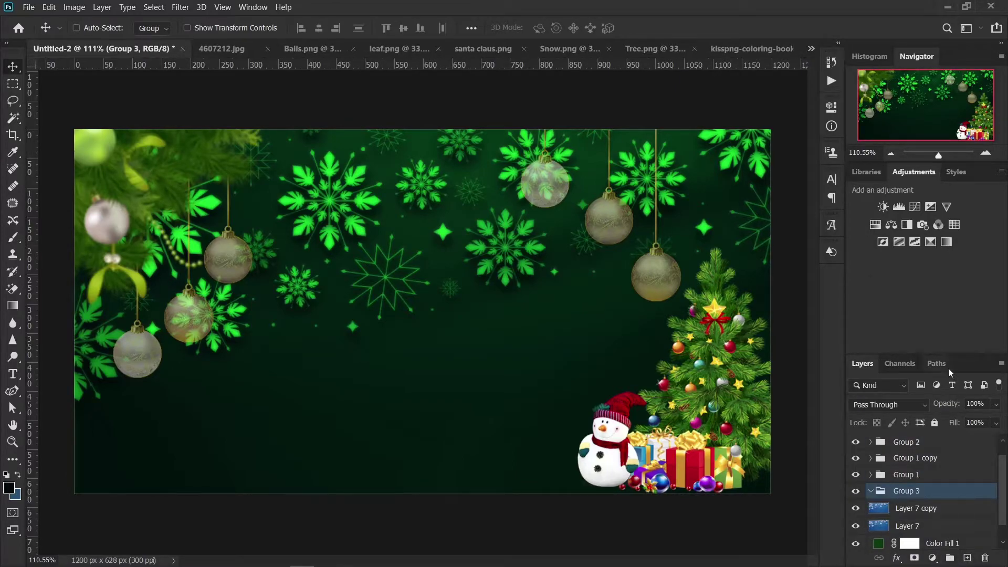
Add a Gradient Fill layer with a white left stop and lowered smoothness
key(ctrl+z)
click(931, 558)
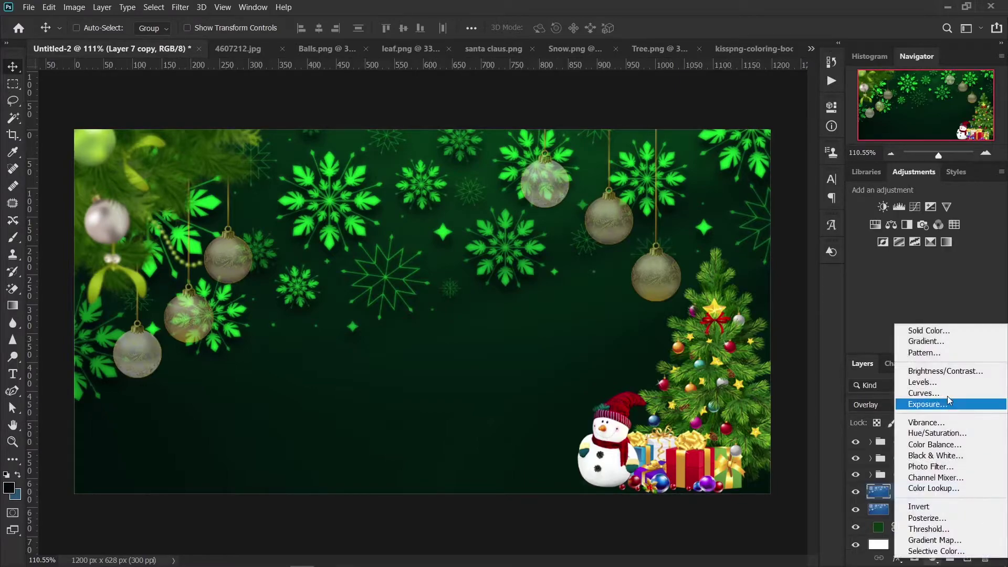
click(928, 342)
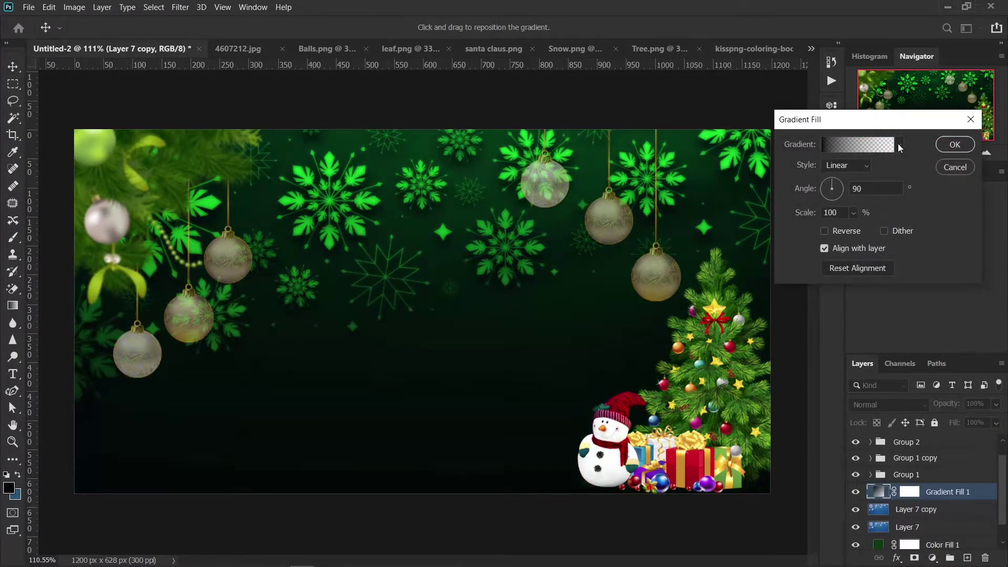
click(899, 146)
click(751, 174)
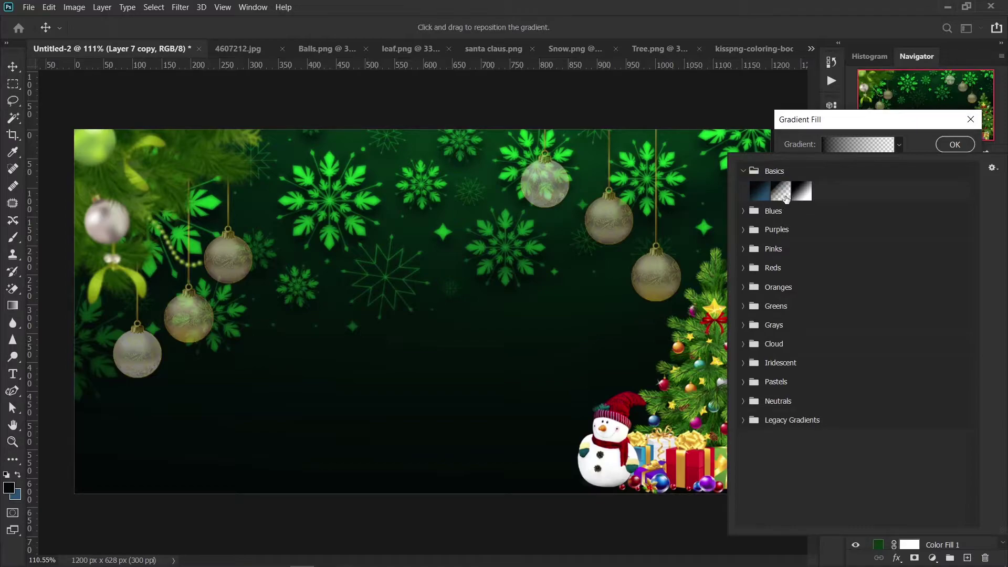
click(874, 138)
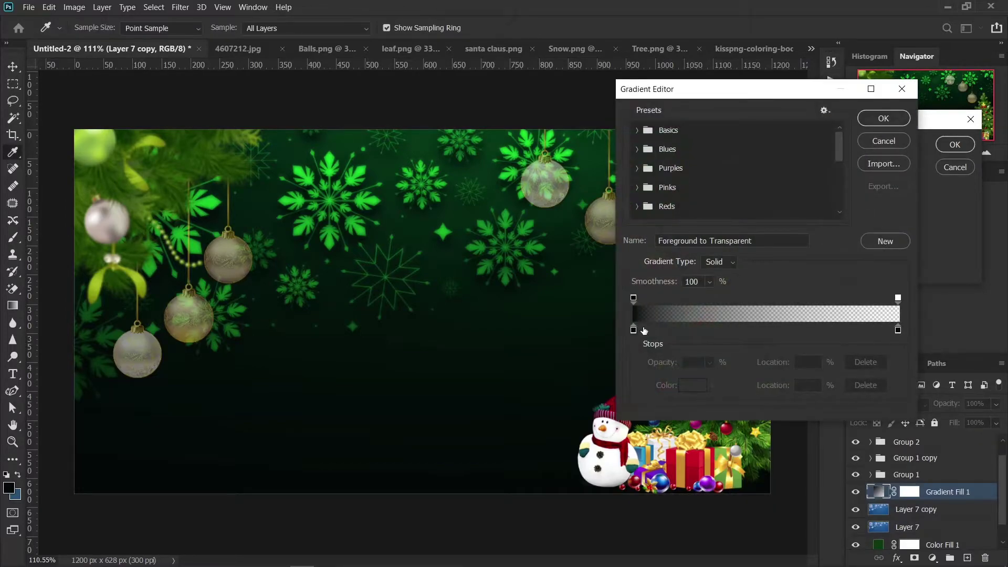
double_click(633, 329)
drag(678, 226, 660, 209)
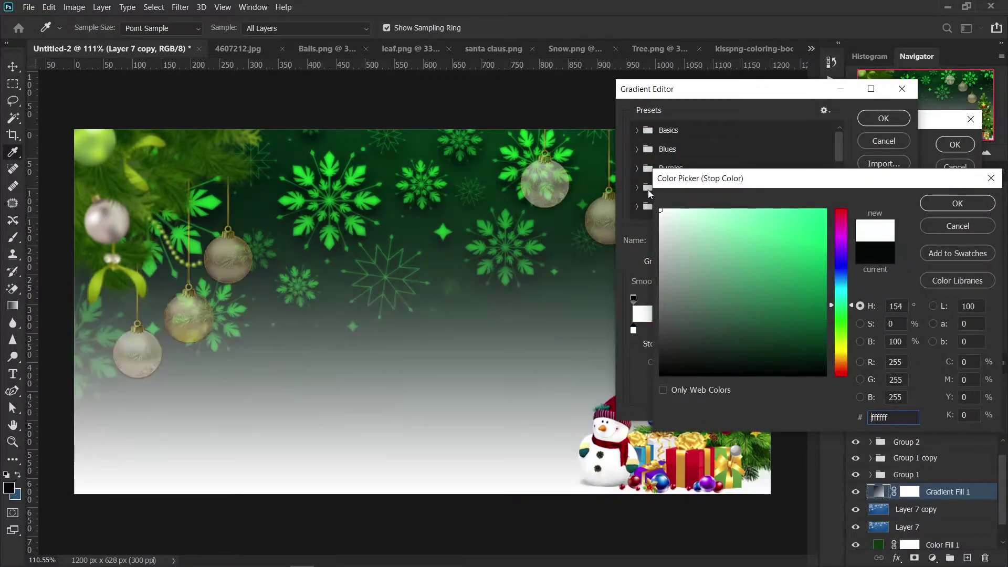
click(931, 207)
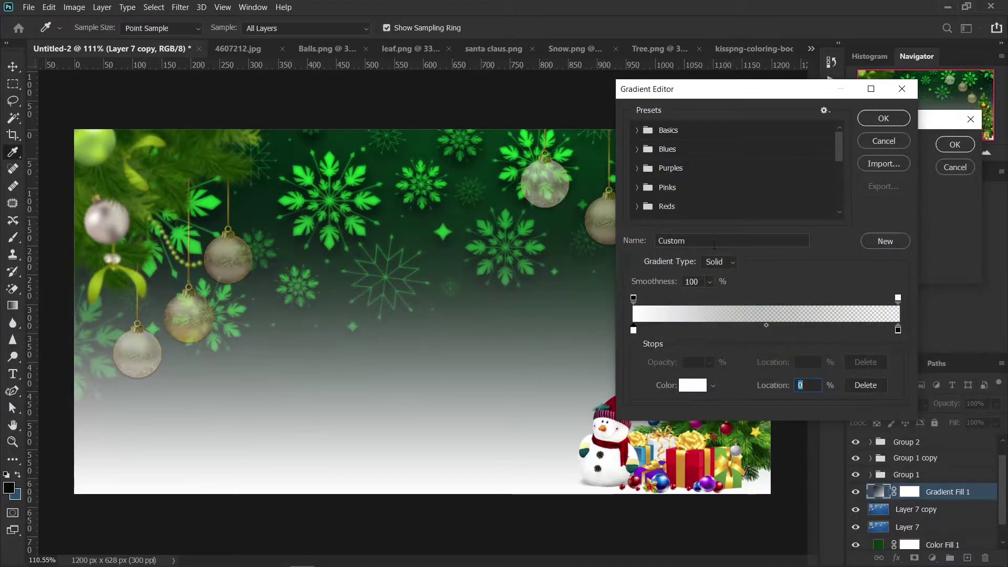
click(709, 282)
mouse_move(726, 297)
mouse_down()
mouse_move(672, 298)
mouse_move(696, 299)
mouse_move(685, 306)
mouse_up()
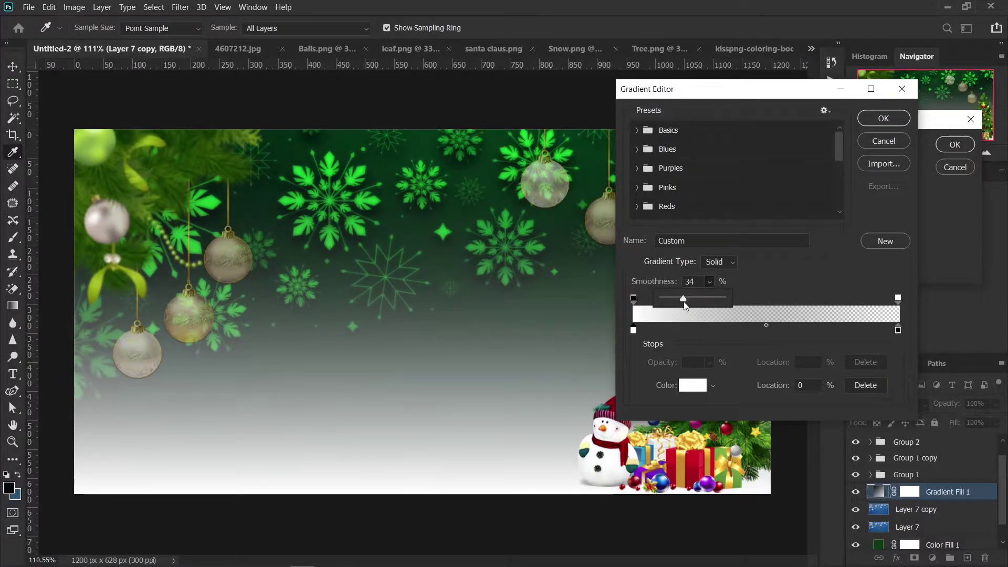
click(884, 119)
Keep the Linear style, set the gradient angle to -42 and adjust its scale
click(859, 176)
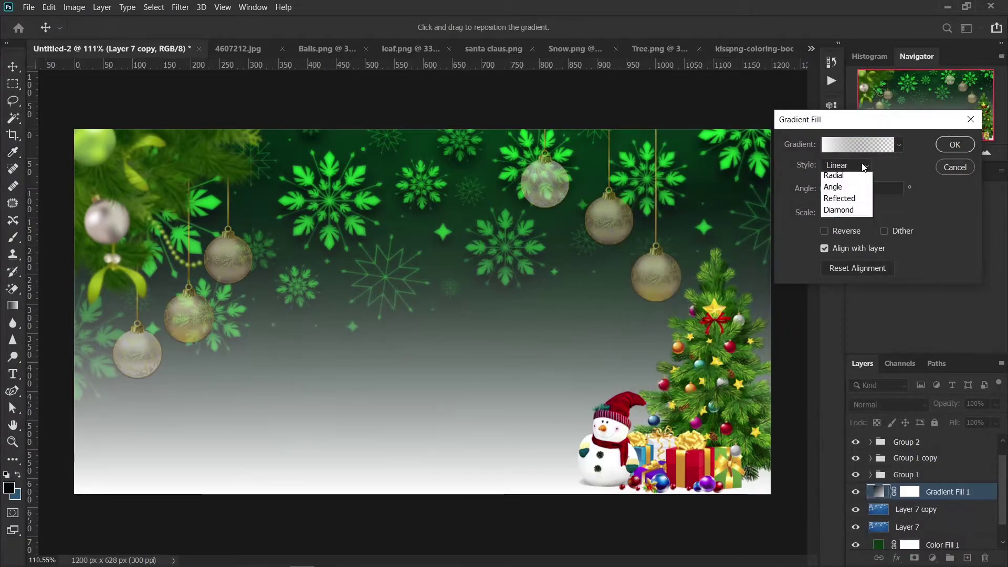
click(859, 164)
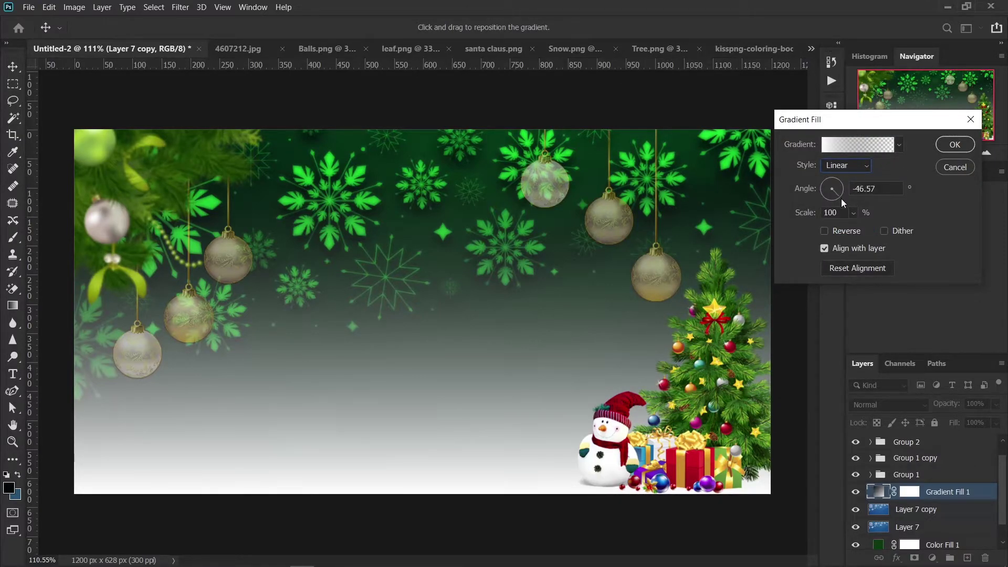
click(841, 200)
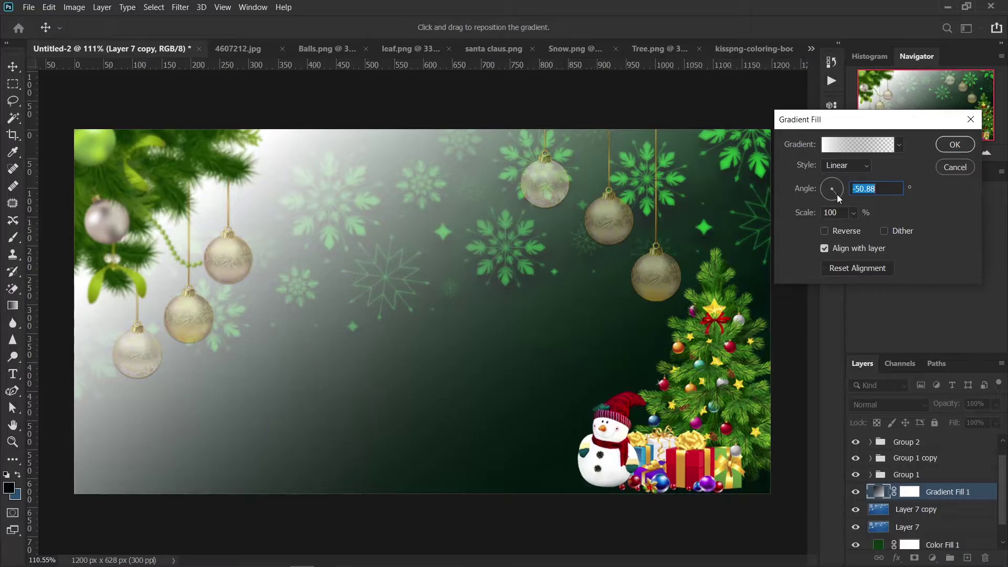
click(839, 195)
key(Down)
key(Down)
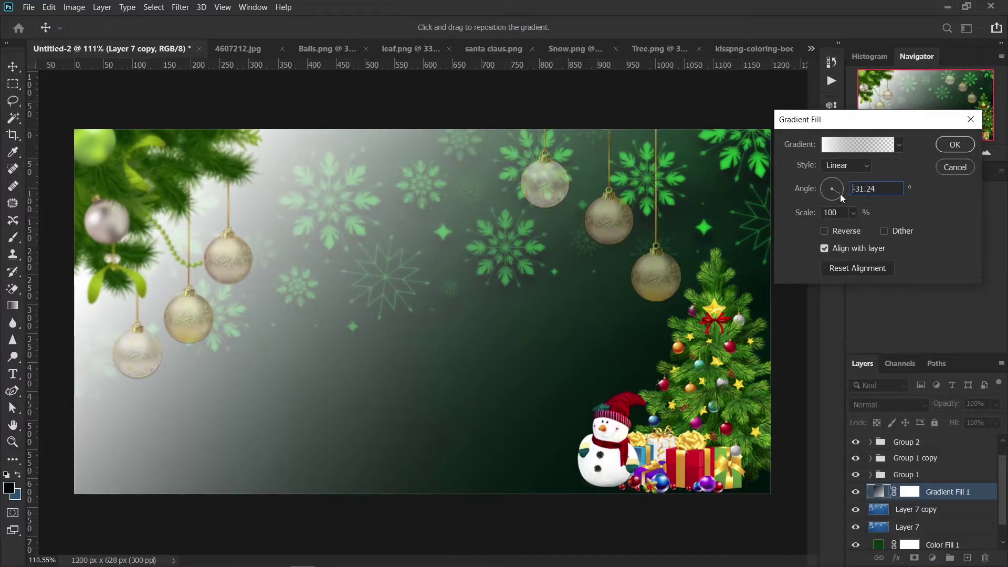
key(Down)
key(Down)
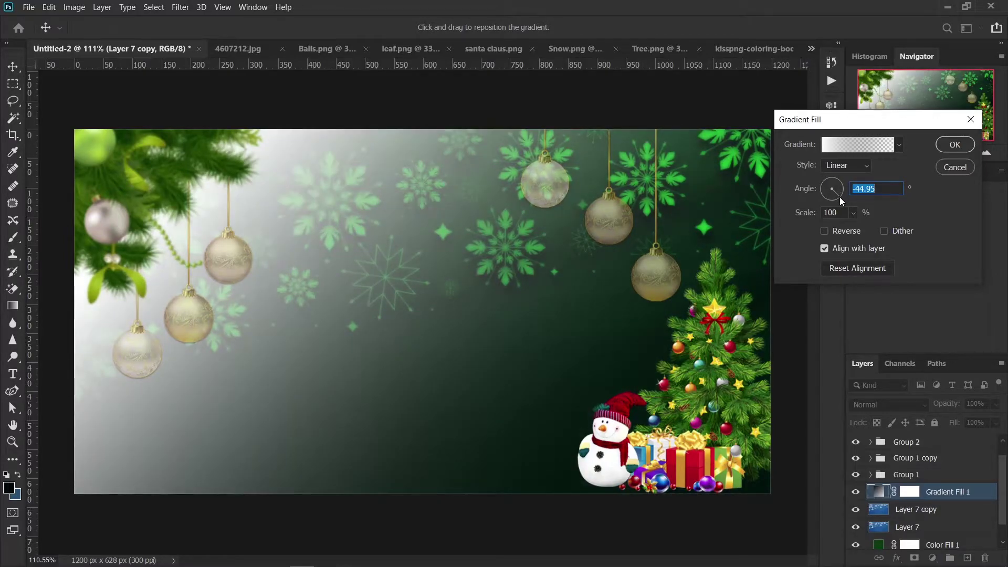
click(840, 198)
click(840, 199)
click(842, 198)
click(841, 199)
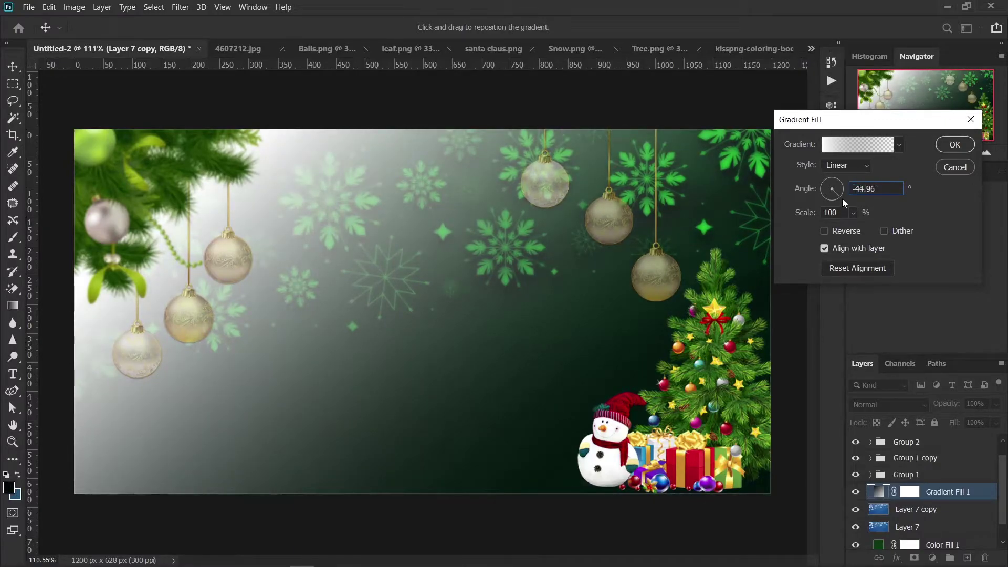
text(-42)
click(854, 213)
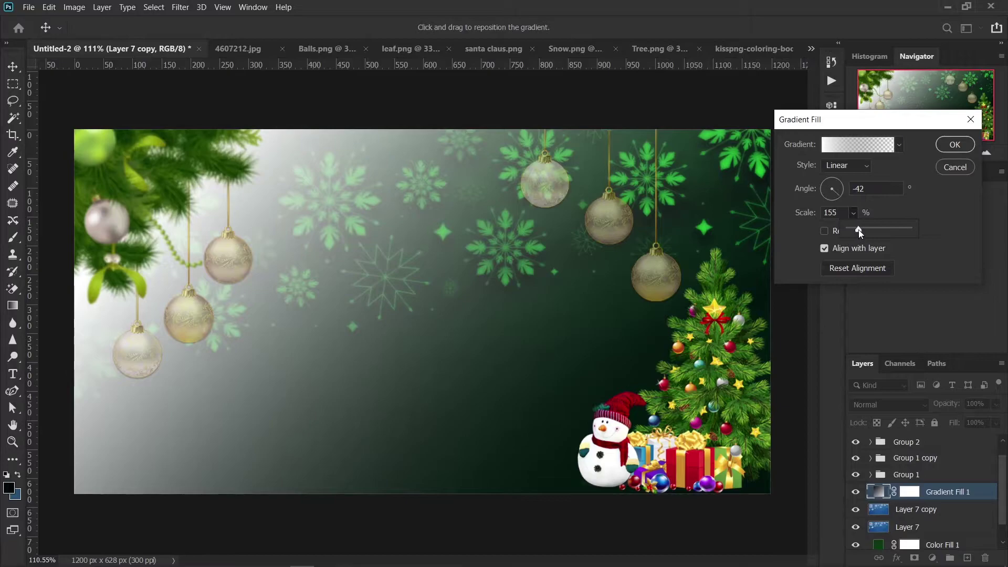
drag(859, 229, 857, 228)
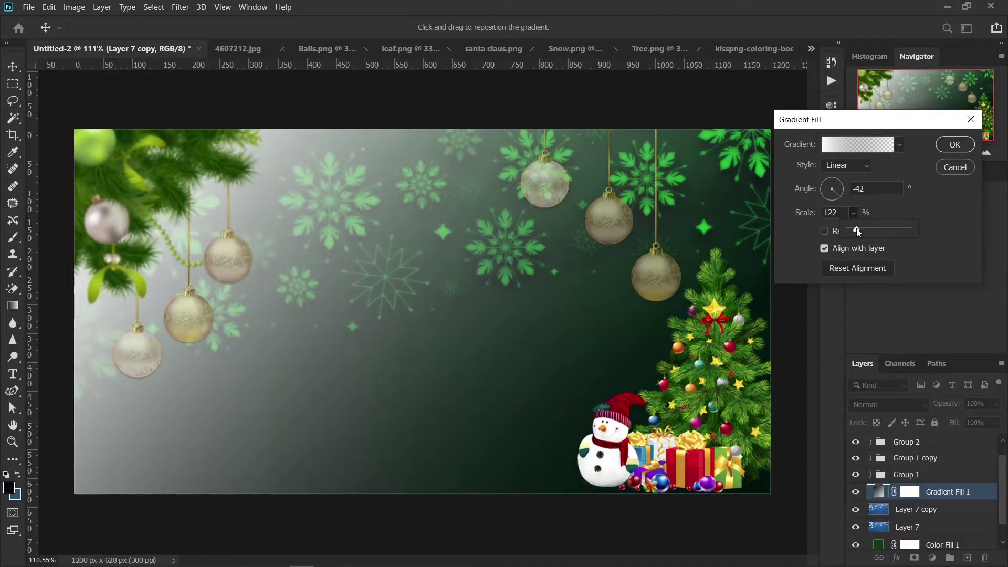
Move the right opacity stop inward so the light fades out before the middle
click(899, 146)
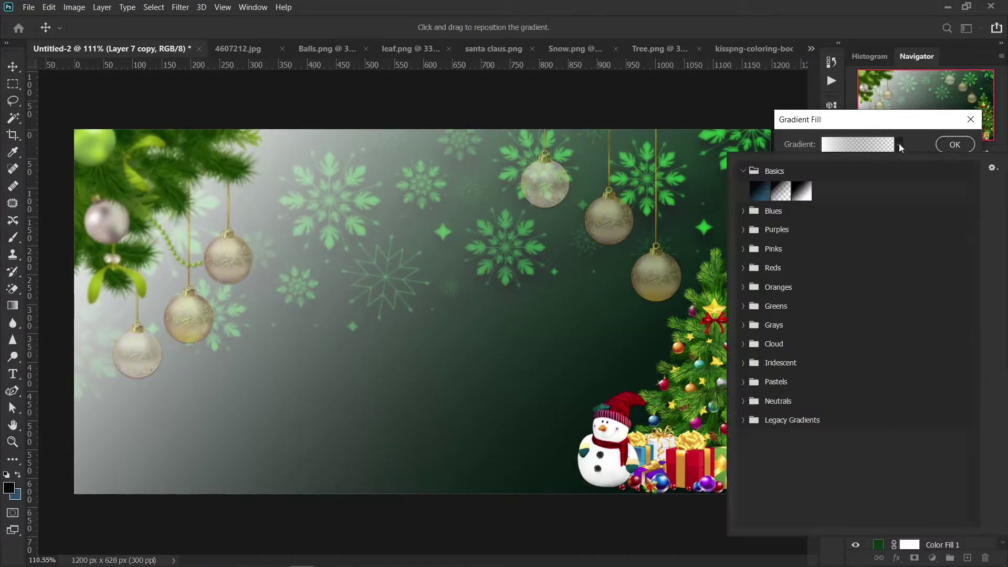
click(856, 142)
mouse_move(898, 300)
mouse_down()
mouse_move(723, 299)
mouse_move(779, 305)
mouse_move(763, 304)
mouse_up()
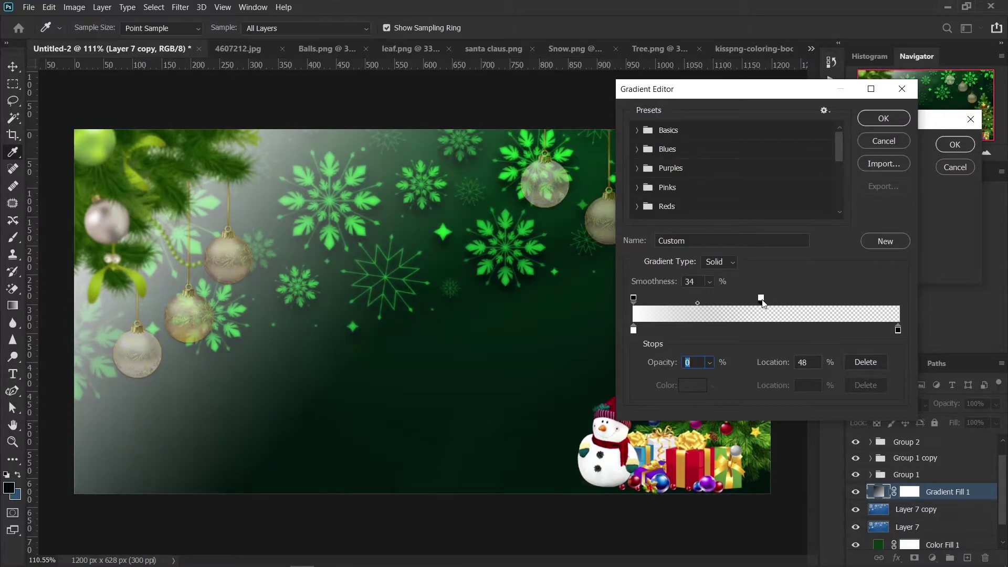
click(884, 119)
Apply the gradient fill and set Gradient Fill 1 opacity to 38%
click(954, 144)
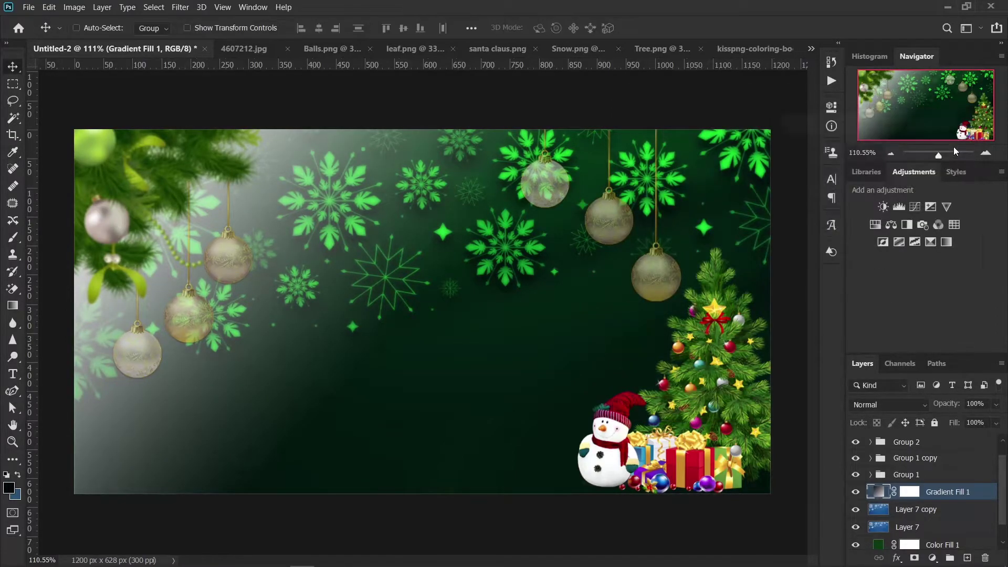
click(977, 406)
text(38)
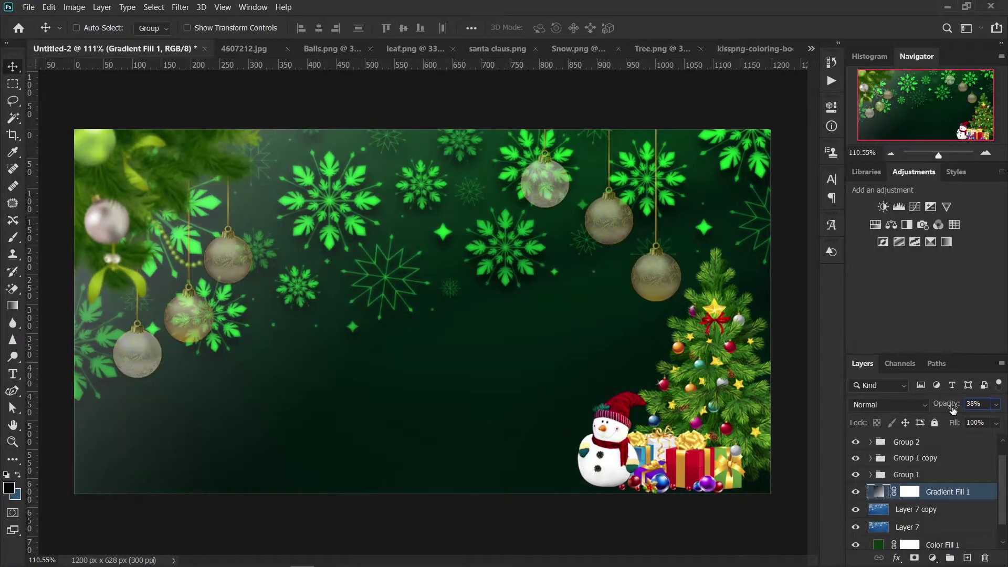
key(BackSpace)
key(BackSpace)
text(40)
key(BackSpace)
text(38)
Expand Group 1 copy, toggle Layer 5's visibility to check it, and collapse the group
click(870, 459)
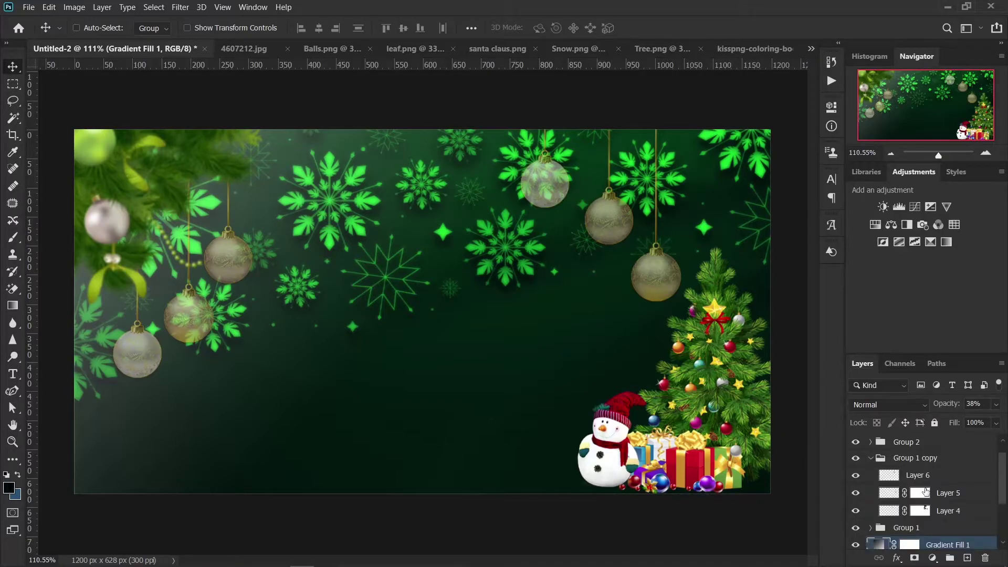
click(856, 493)
scroll(895, 475, down, 1)
click(871, 441)
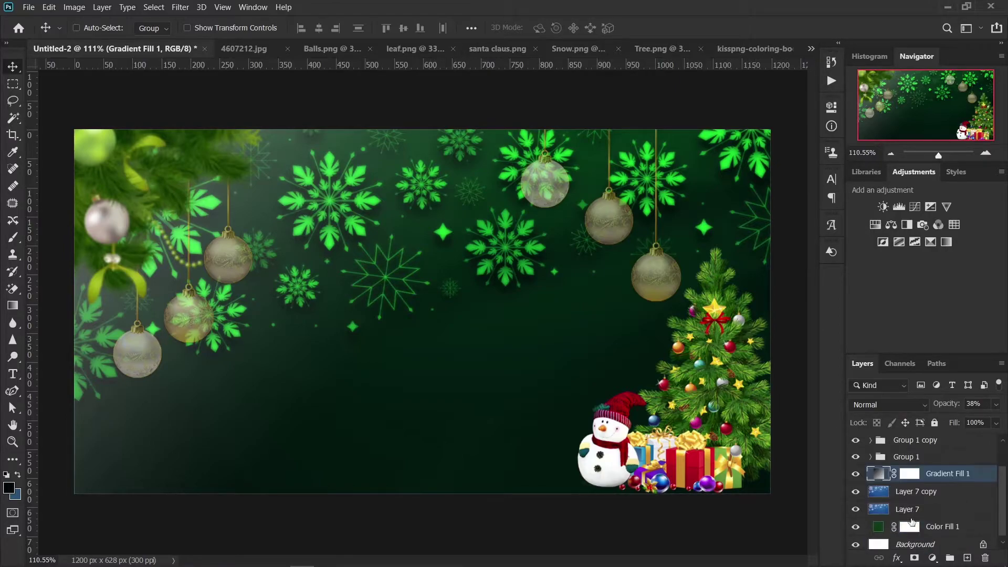
Select Layer 7 copy and zoom in on the lower hanging ornament
click(928, 494)
scroll(654, 266, up, 2)
scroll(654, 265, up, 2)
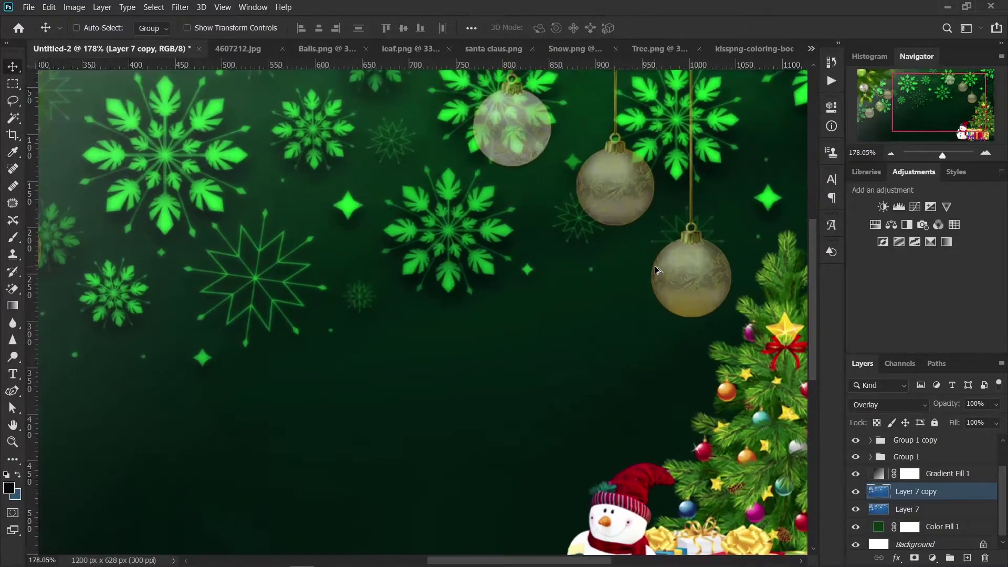
scroll(682, 231, up, 2)
scroll(707, 263, up, 2)
scroll(714, 294, up, 2)
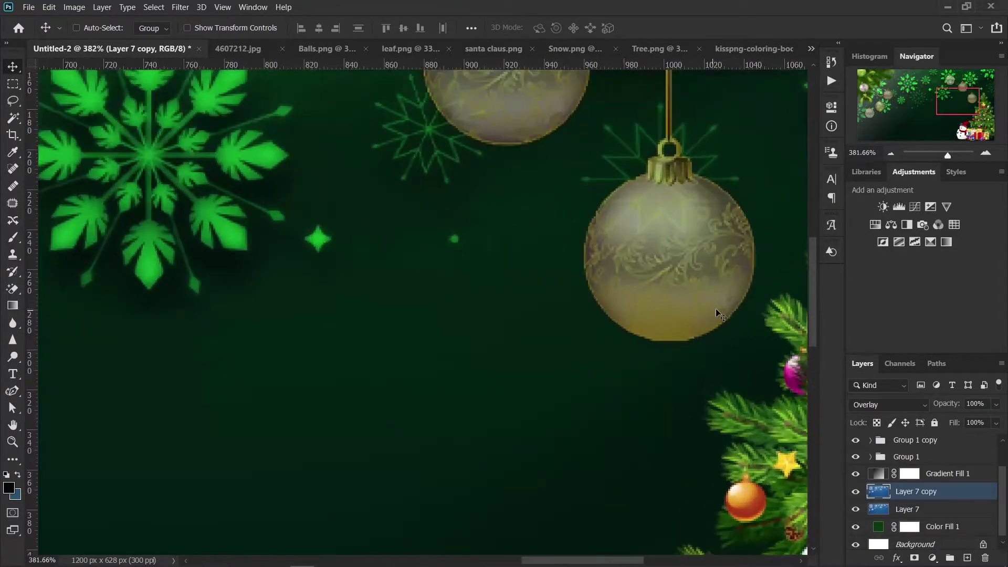
mouse_move(714, 309)
mouse_down()
mouse_move(630, 387)
mouse_move(606, 392)
mouse_up()
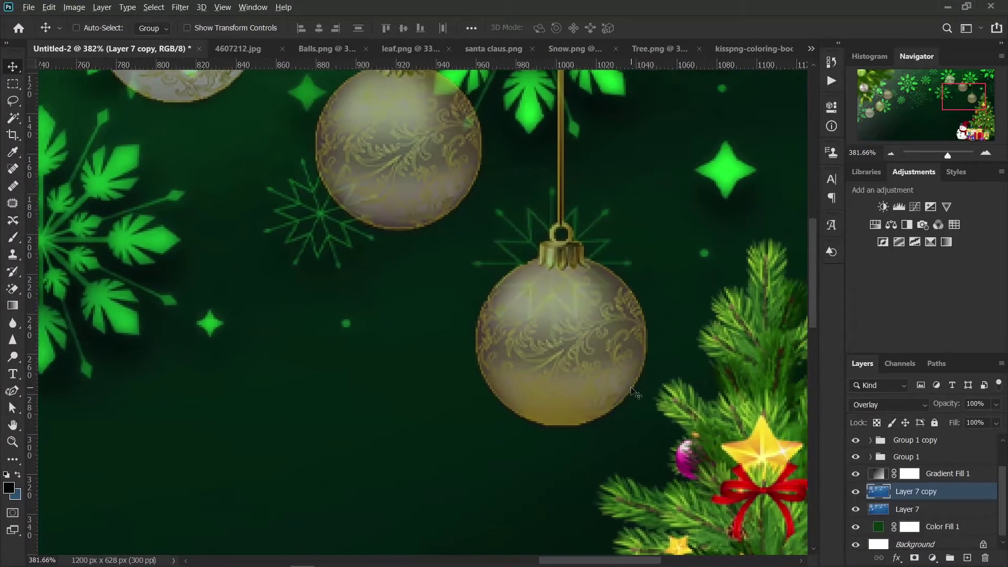
Add a layer mask and paint black with a hard round brush over the lower ornament
click(914, 558)
click(12, 238)
scroll(555, 307, up, 1)
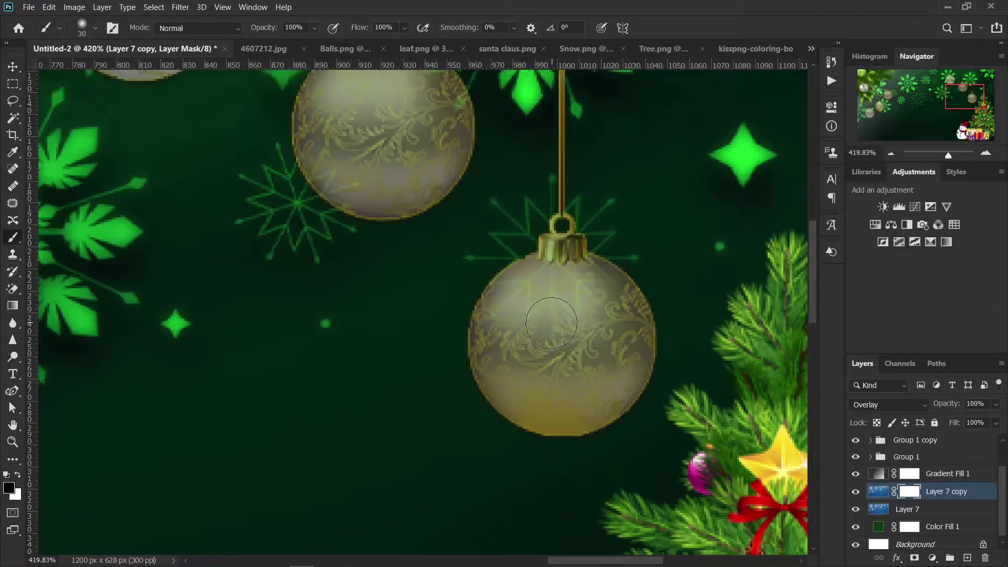
scroll(555, 308, up, 1)
drag(555, 308, 577, 284)
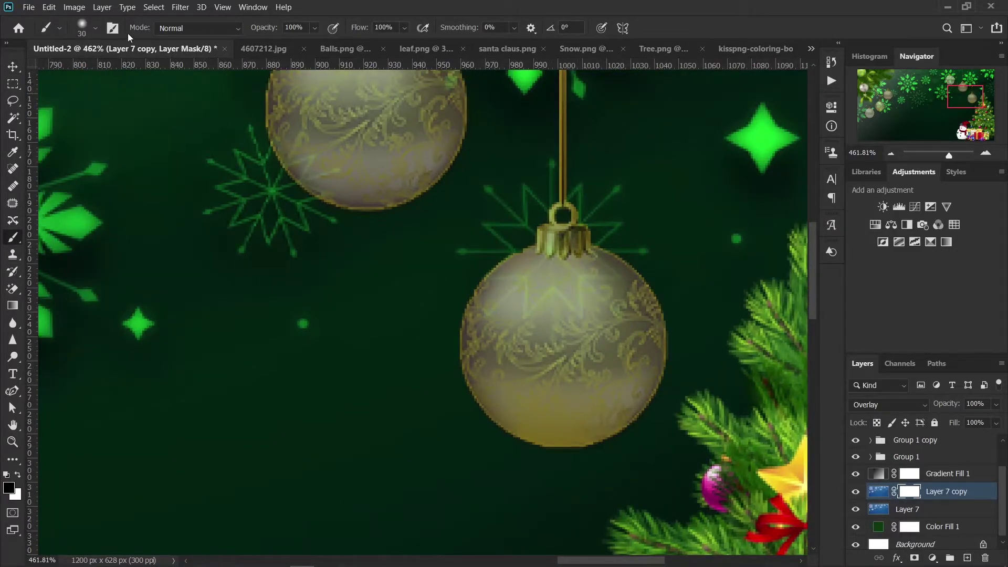
click(98, 30)
click(29, 131)
mouse_move(577, 288)
mouse_down()
mouse_move(604, 377)
mouse_move(567, 382)
mouse_move(620, 331)
mouse_move(509, 332)
mouse_move(566, 376)
mouse_move(499, 304)
mouse_move(494, 368)
mouse_move(554, 411)
mouse_move(620, 383)
mouse_move(626, 327)
mouse_move(604, 288)
mouse_move(545, 296)
mouse_move(488, 341)
mouse_move(578, 388)
mouse_move(619, 315)
mouse_move(573, 306)
mouse_move(588, 367)
mouse_move(578, 378)
mouse_move(604, 283)
mouse_move(579, 317)
mouse_up()
Mask the snowflake overlay off the middle ornament as well
click(17, 474)
click(18, 474)
drag(326, 202, 405, 354)
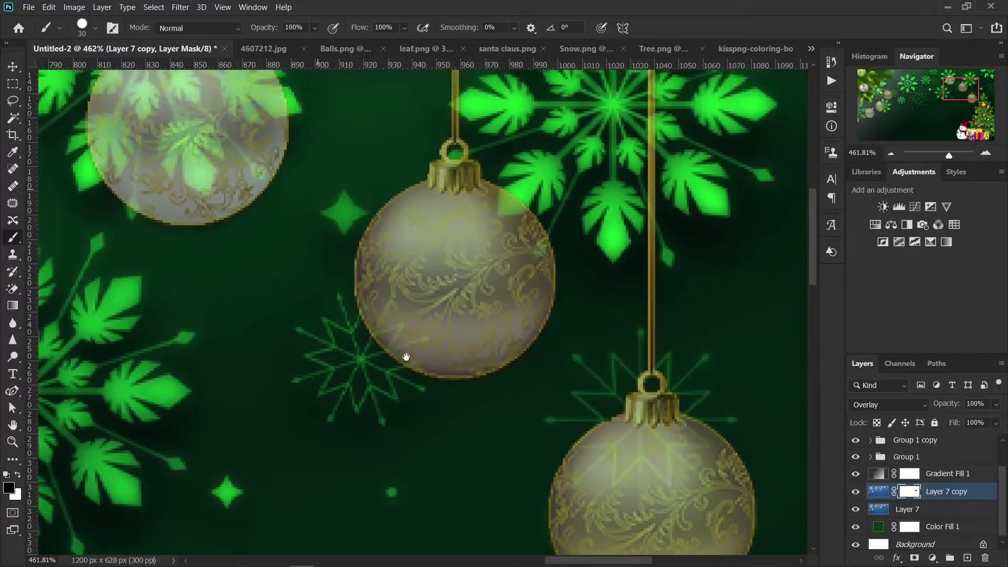
mouse_move(486, 220)
mouse_down()
mouse_move(415, 323)
mouse_move(511, 247)
mouse_move(495, 316)
mouse_move(494, 239)
mouse_up()
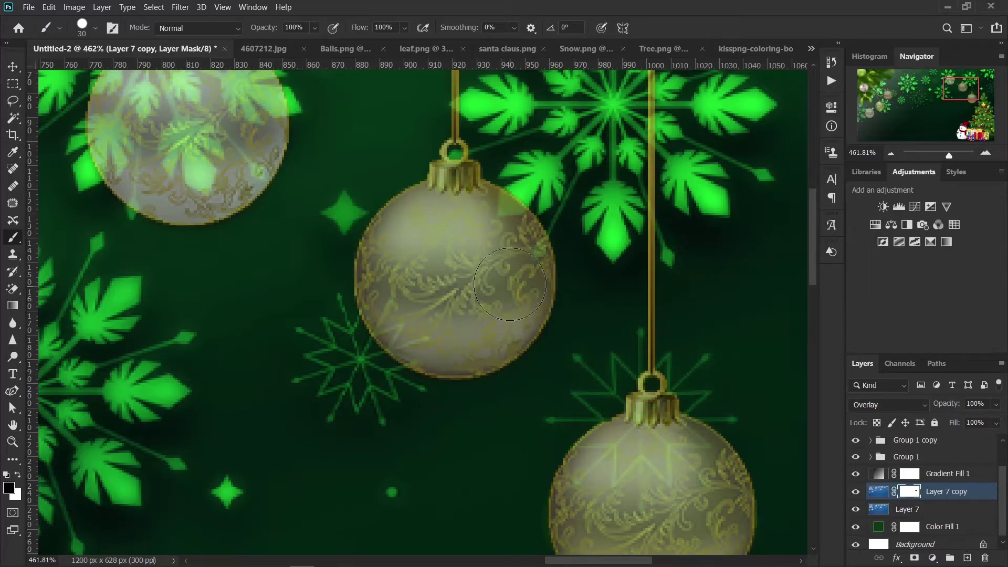
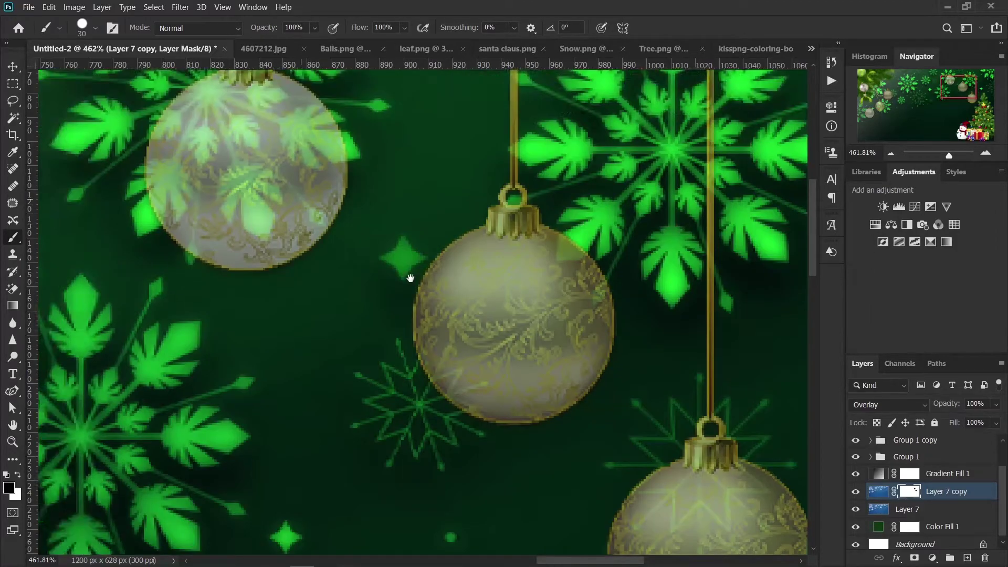
Paint black on Layer 7 copy's mask to hide the snowflake pattern on the lower ornament
drag(298, 223, 537, 400)
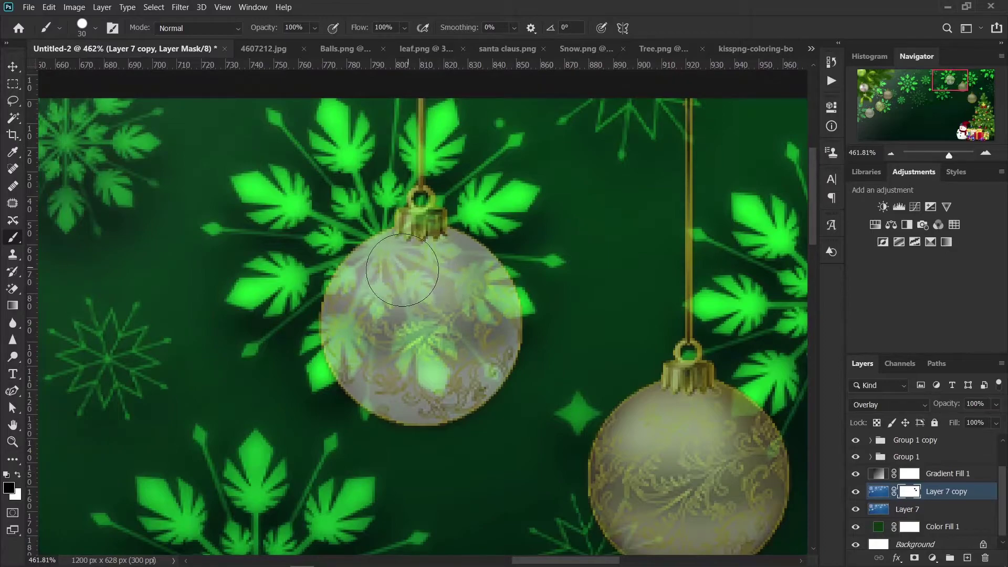
mouse_move(402, 270)
mouse_down()
mouse_move(464, 354)
mouse_move(427, 385)
mouse_move(494, 297)
mouse_up()
mouse_move(349, 456)
mouse_down()
mouse_move(648, 286)
mouse_move(399, 342)
mouse_move(457, 338)
mouse_move(331, 463)
mouse_up()
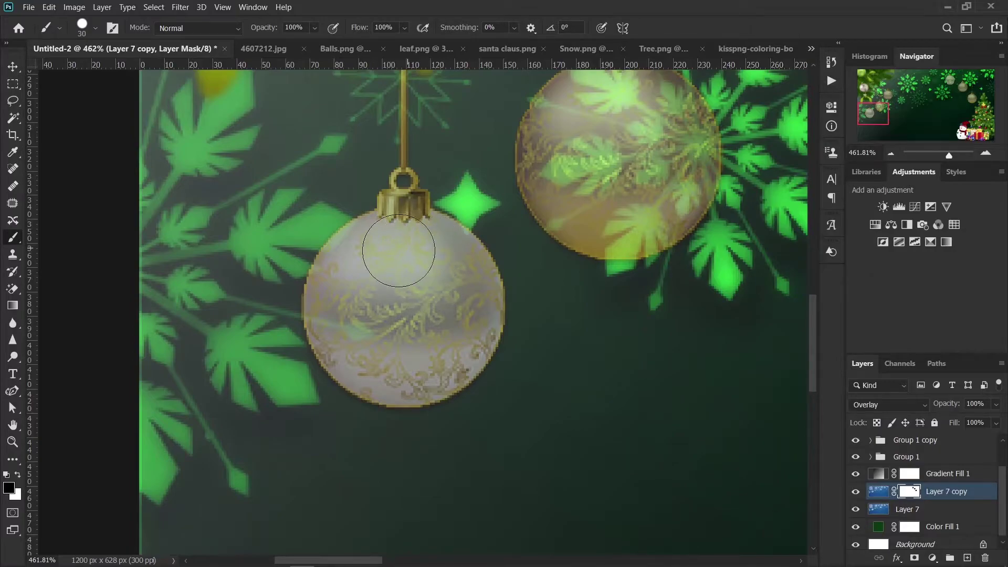
mouse_move(398, 250)
mouse_down()
mouse_move(347, 284)
mouse_move(341, 315)
mouse_move(394, 362)
mouse_move(462, 334)
mouse_move(451, 269)
mouse_move(462, 268)
mouse_move(386, 362)
mouse_move(462, 326)
mouse_move(351, 282)
mouse_up()
Mask out the snowflake overlay on the upper and top ornaments of Layer 7 copy
drag(561, 243, 341, 377)
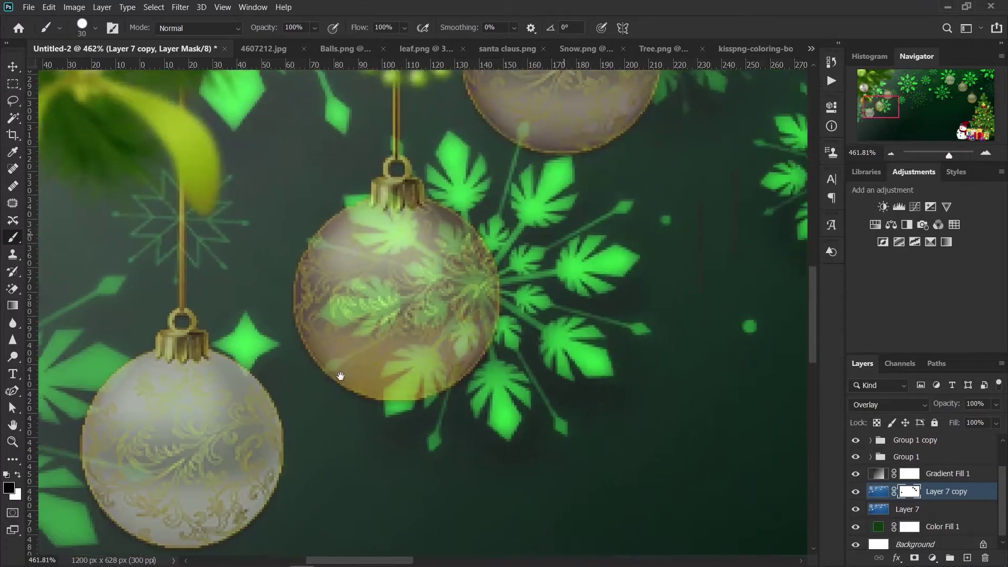
mouse_move(368, 246)
mouse_down()
mouse_move(411, 239)
mouse_move(457, 263)
mouse_move(435, 315)
mouse_move(391, 361)
mouse_move(351, 342)
mouse_move(347, 273)
mouse_move(405, 268)
mouse_move(380, 331)
mouse_move(435, 325)
mouse_move(368, 294)
mouse_move(378, 231)
mouse_move(395, 250)
mouse_move(353, 400)
mouse_move(287, 486)
mouse_up()
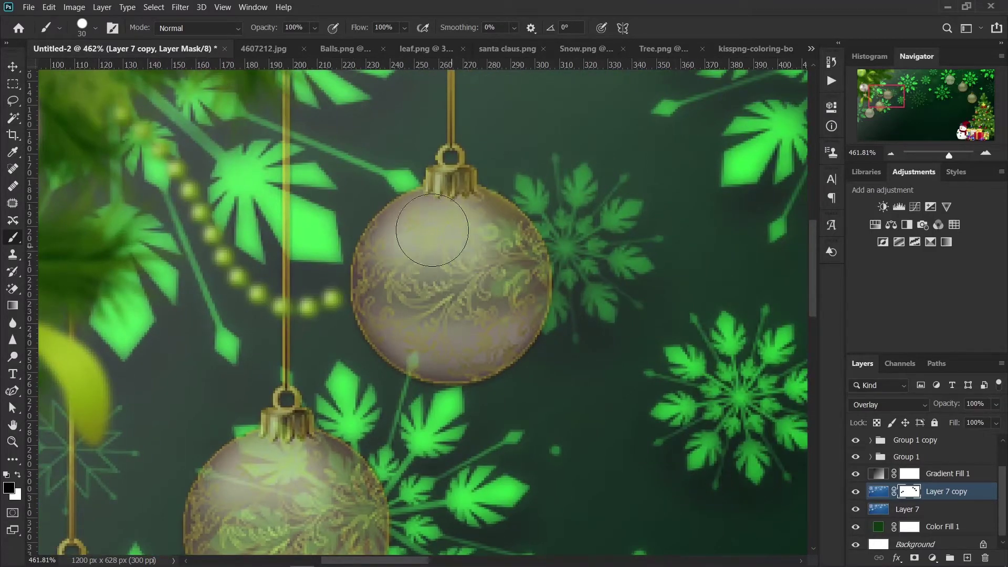
drag(432, 230, 392, 264)
mouse_move(499, 251)
mouse_down()
mouse_move(482, 309)
mouse_move(426, 260)
mouse_move(462, 224)
mouse_up()
Add a layer mask to Layer 7 and paint out its pattern over the top ornament
click(914, 511)
click(914, 558)
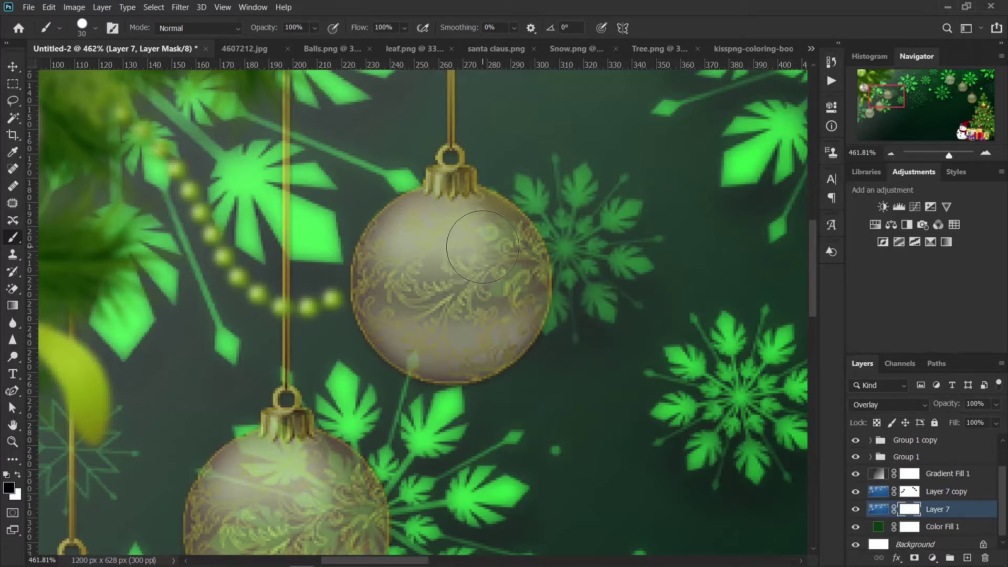
mouse_move(482, 247)
mouse_down()
mouse_move(473, 231)
mouse_move(405, 225)
mouse_move(399, 262)
mouse_move(444, 338)
mouse_move(495, 324)
mouse_up()
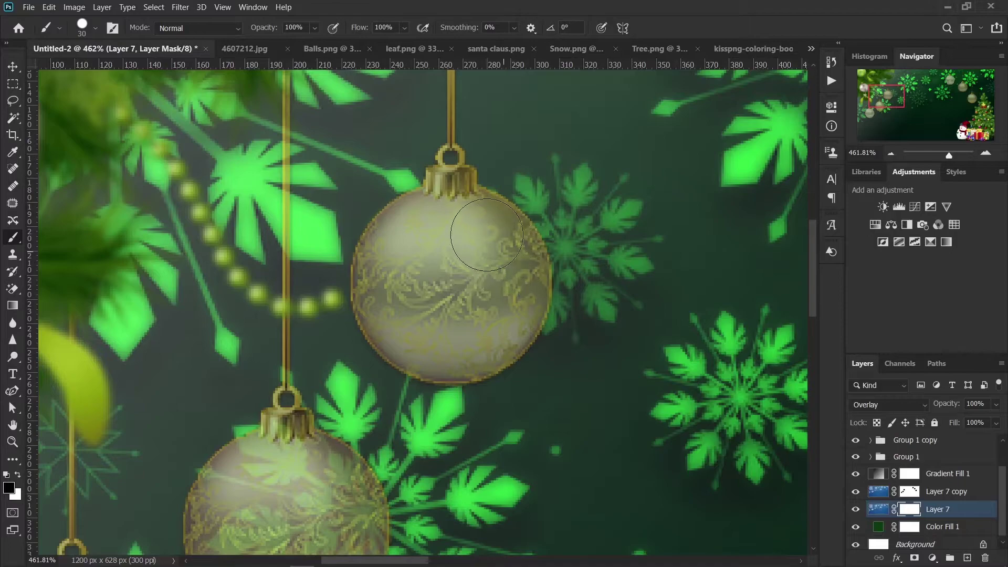
mouse_move(487, 234)
mouse_down()
mouse_move(416, 244)
mouse_move(388, 320)
mouse_up()
mouse_move(486, 332)
mouse_down()
mouse_move(381, 325)
mouse_move(414, 362)
mouse_move(467, 252)
mouse_move(452, 226)
mouse_move(401, 244)
mouse_move(393, 286)
mouse_move(406, 323)
mouse_move(450, 342)
mouse_up()
Touch up Layer 7's mask with white around the leaf pattern on the left ornaments
key(x)
mouse_move(310, 433)
mouse_down()
mouse_move(567, 260)
mouse_move(522, 259)
mouse_move(484, 282)
mouse_move(500, 304)
mouse_move(541, 260)
mouse_move(573, 257)
mouse_move(599, 336)
mouse_move(556, 399)
mouse_move(504, 367)
mouse_move(486, 327)
mouse_up()
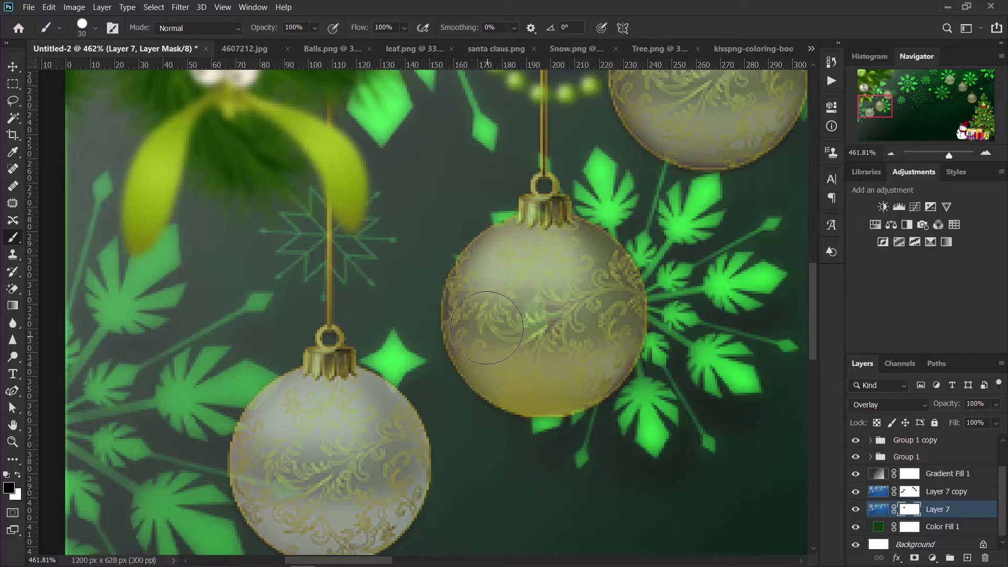
mouse_move(484, 289)
mouse_down()
mouse_move(517, 294)
mouse_move(546, 315)
mouse_move(526, 368)
mouse_move(542, 363)
mouse_up()
mouse_move(578, 317)
mouse_down()
mouse_move(562, 378)
mouse_move(582, 283)
mouse_up()
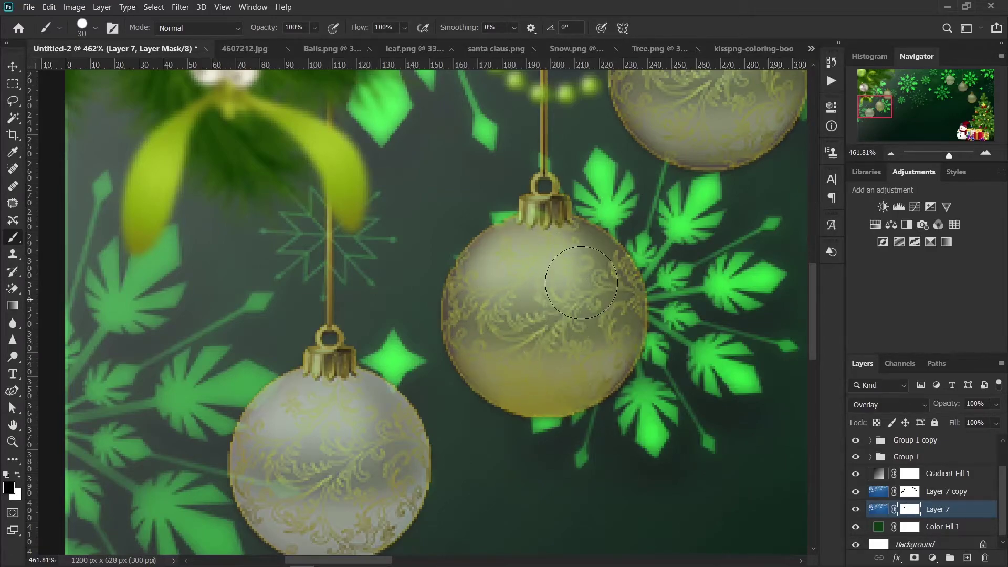
drag(310, 342, 462, 231)
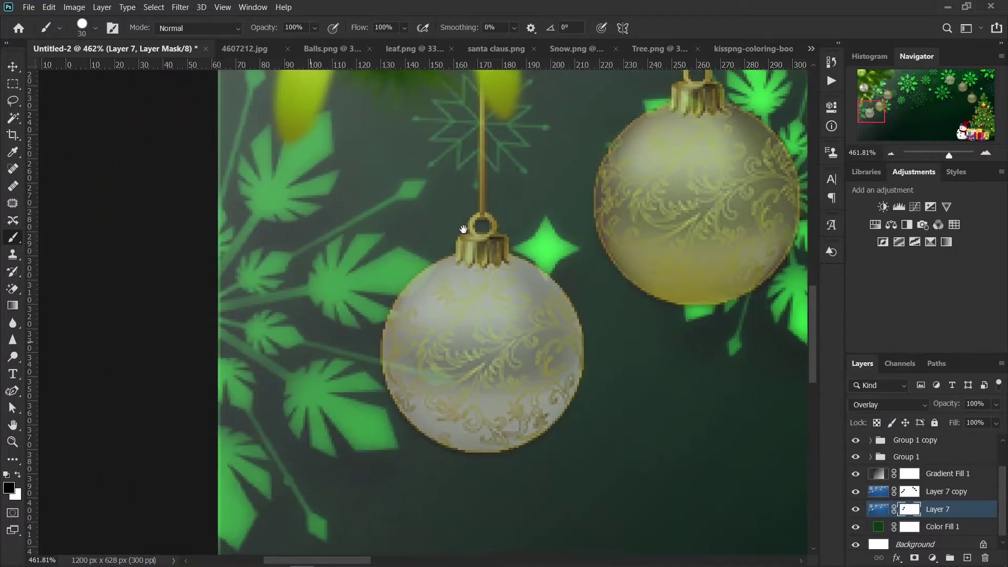
mouse_move(500, 298)
mouse_down()
mouse_move(446, 299)
mouse_move(457, 315)
mouse_move(453, 379)
mouse_move(472, 349)
mouse_move(450, 356)
mouse_move(511, 308)
mouse_move(528, 317)
mouse_move(546, 357)
mouse_move(526, 400)
mouse_move(476, 416)
mouse_move(415, 383)
mouse_move(427, 326)
mouse_move(498, 333)
mouse_move(478, 326)
mouse_up()
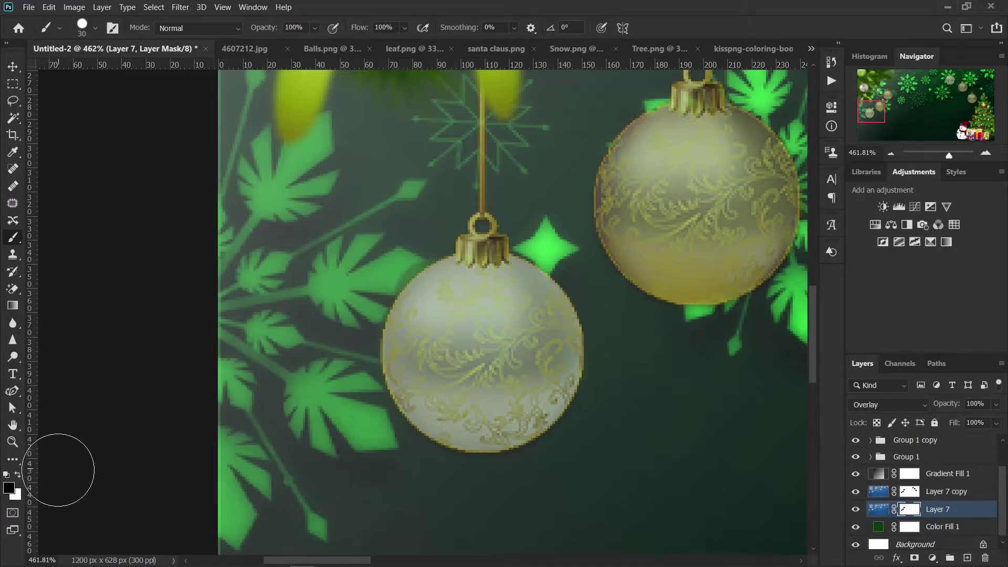
mouse_move(266, 295)
mouse_down()
mouse_move(394, 213)
mouse_move(367, 252)
mouse_move(373, 263)
mouse_move(402, 238)
mouse_move(405, 224)
mouse_move(338, 304)
mouse_up()
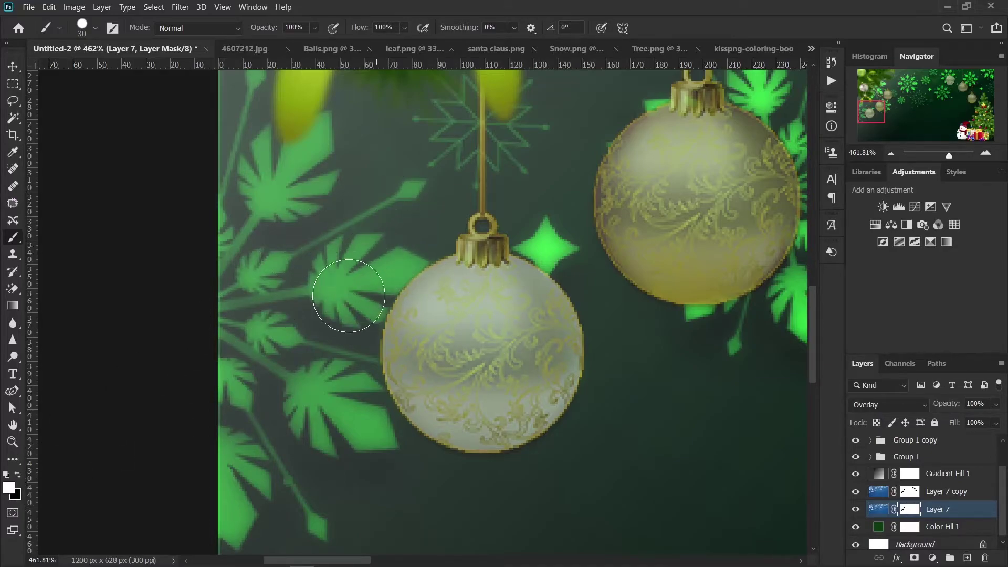
Mask Layer 7's pattern in black over the right-hand ornaments and the ball beside the tree
key(x)
drag(646, 257, 315, 317)
mouse_move(613, 234)
mouse_down()
mouse_move(389, 387)
mouse_move(462, 293)
mouse_move(491, 374)
mouse_move(432, 178)
mouse_up()
drag(546, 218, 472, 225)
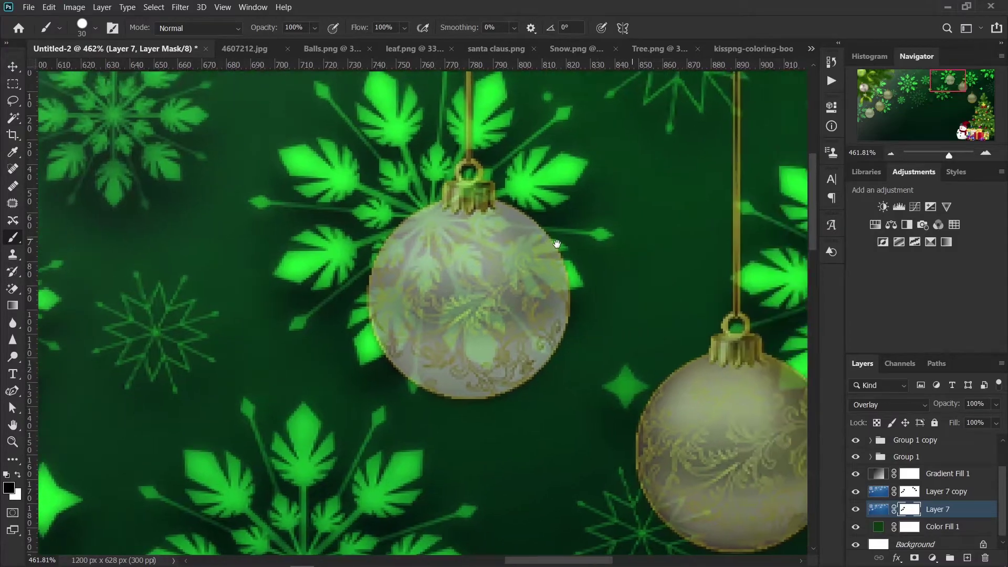
mouse_move(478, 264)
mouse_down()
mouse_move(450, 251)
mouse_move(424, 266)
mouse_move(420, 344)
mouse_move(492, 306)
mouse_move(542, 346)
mouse_move(517, 263)
mouse_move(529, 285)
mouse_up()
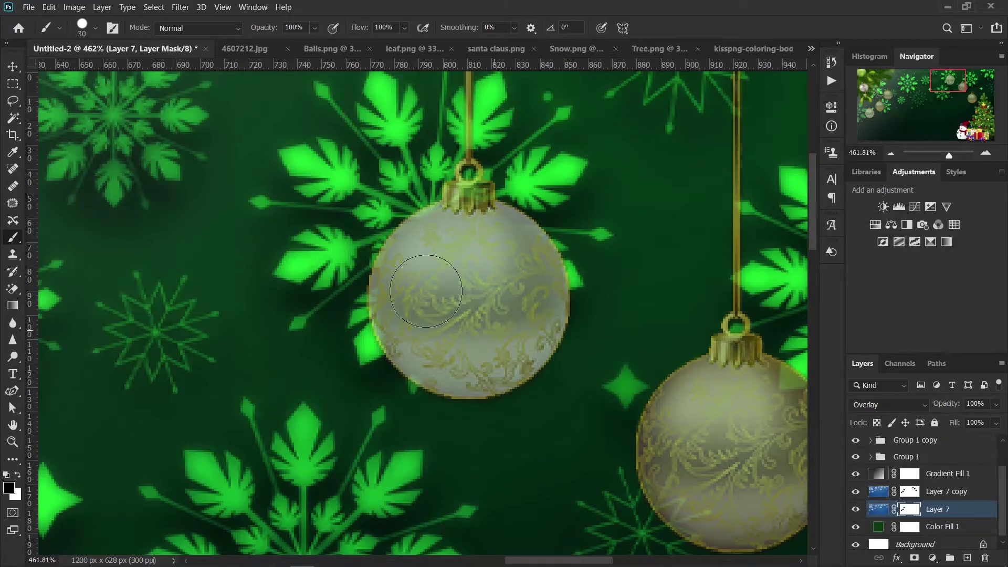
drag(688, 369, 416, 260)
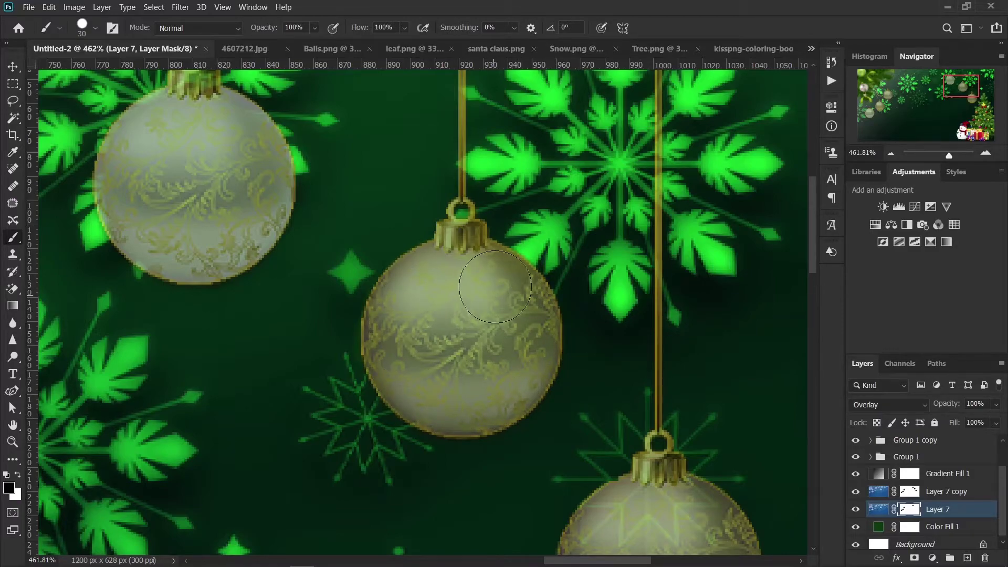
drag(598, 391, 437, 205)
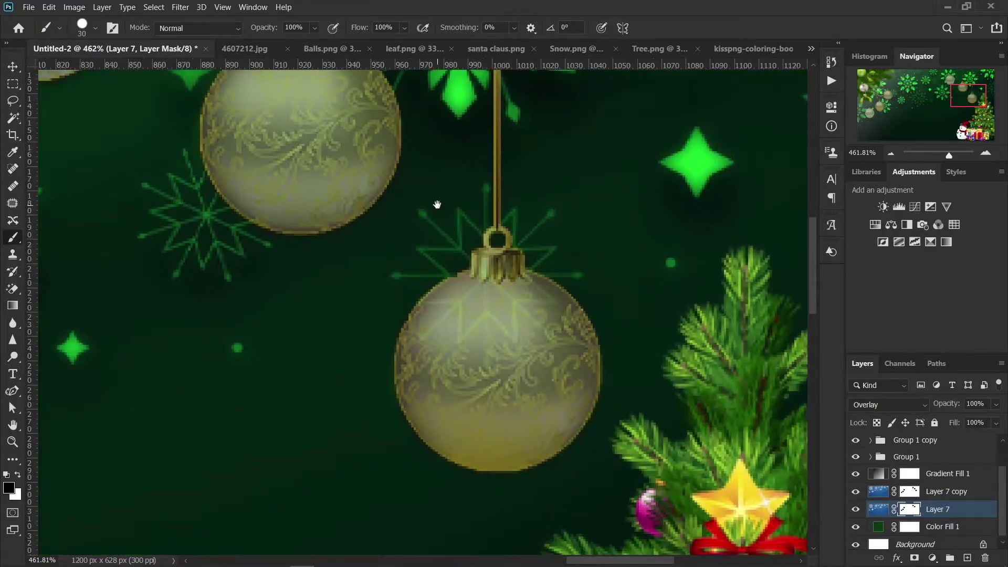
mouse_move(541, 337)
mouse_down()
mouse_move(509, 311)
mouse_move(544, 391)
mouse_move(485, 335)
mouse_up()
On Layer 7 copy, lasso the snowflake behind the left ornament
scroll(511, 367, down, 2)
scroll(512, 376, down, 3)
scroll(512, 376, down, 2)
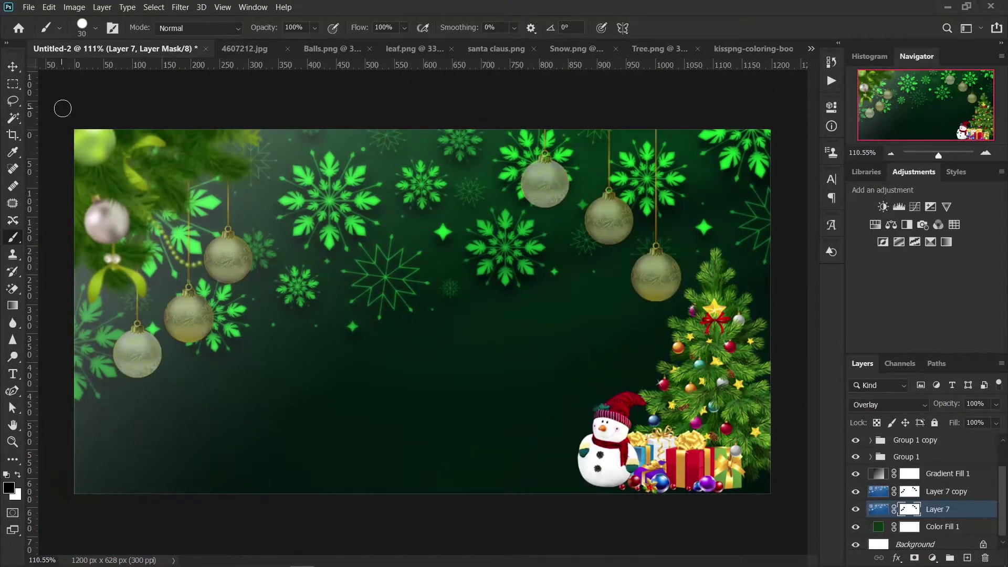
click(17, 73)
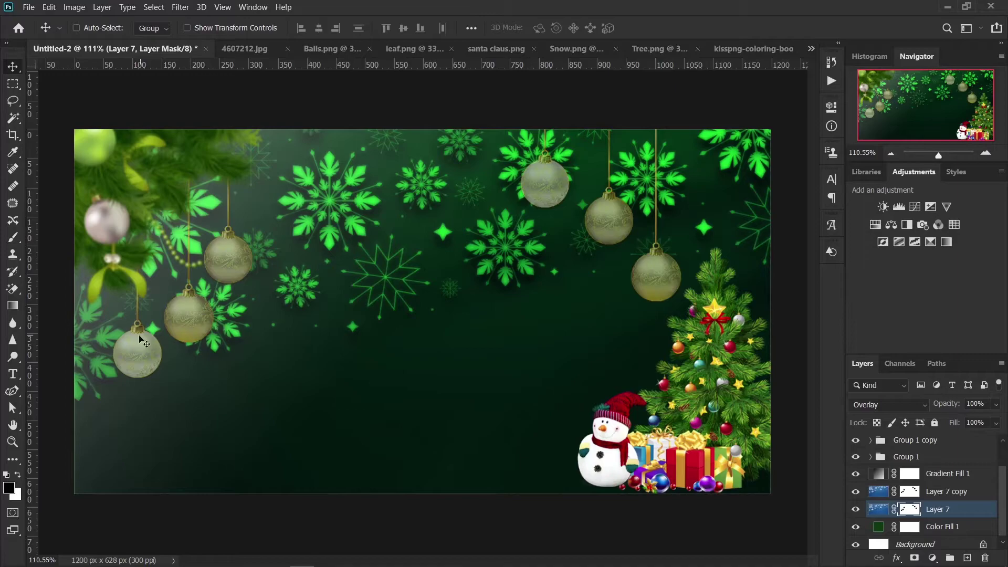
scroll(142, 336, up, 1)
scroll(152, 328, up, 2)
scroll(156, 325, up, 2)
scroll(158, 326, up, 1)
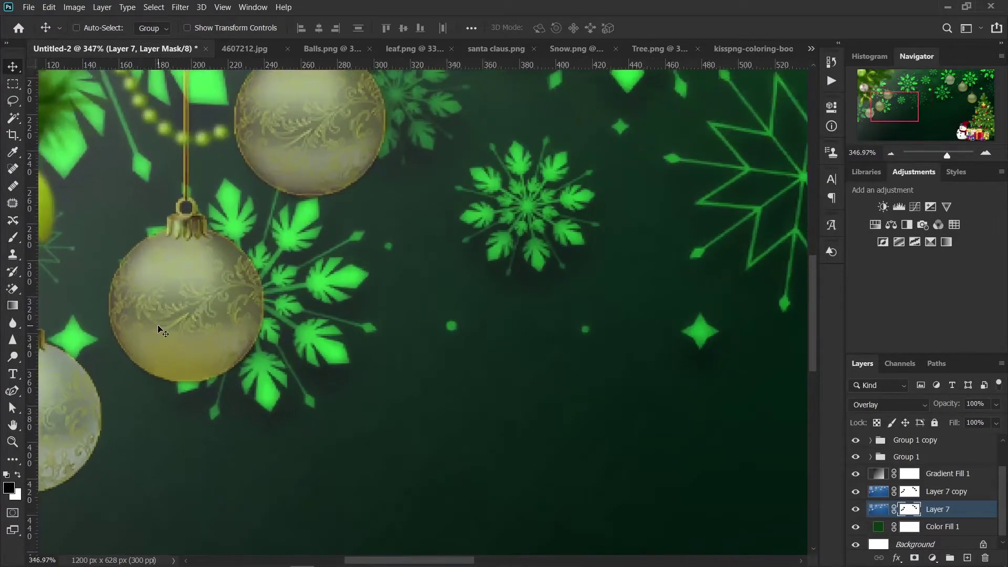
scroll(931, 498, down, 1)
click(878, 488)
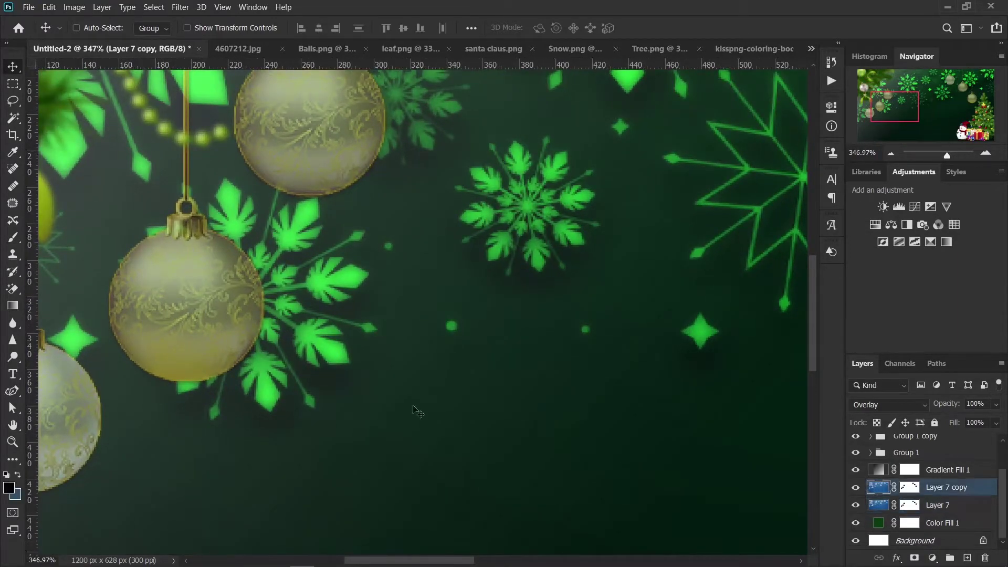
click(13, 104)
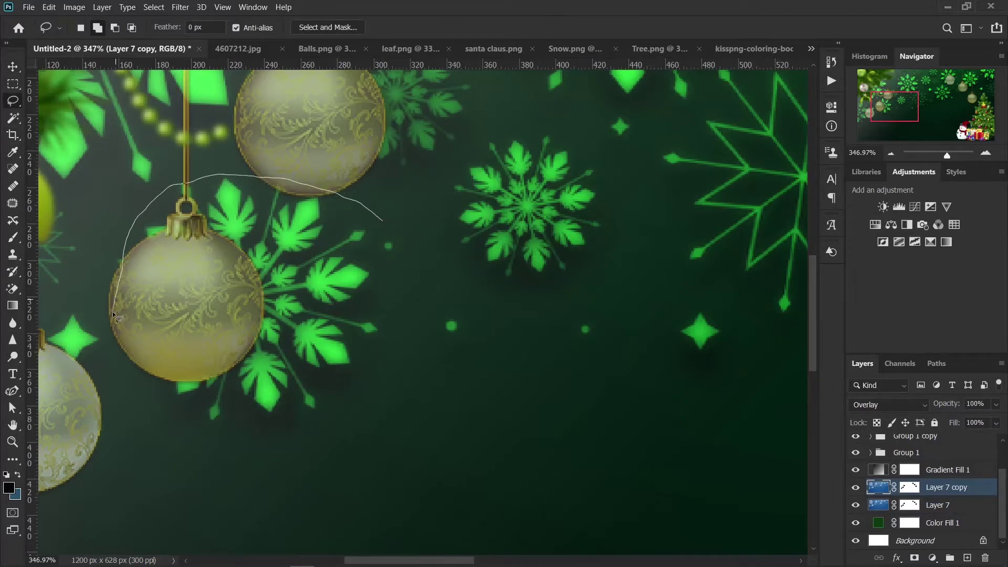
drag(113, 315, 149, 270)
click(373, 216)
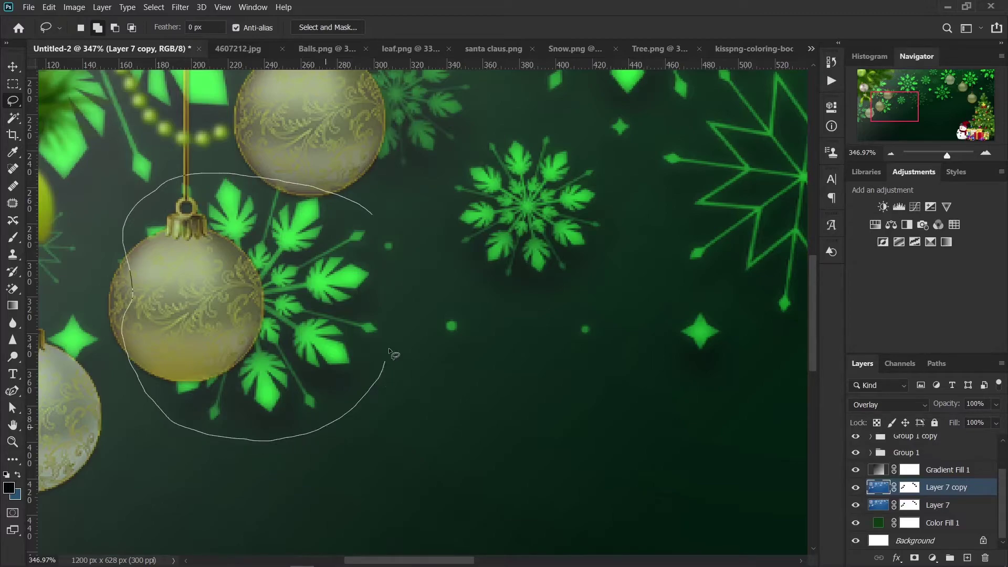
drag(378, 243, 381, 246)
Content-Aware fill the lassoed snowflake on Layer 7 copy
right_click(309, 250)
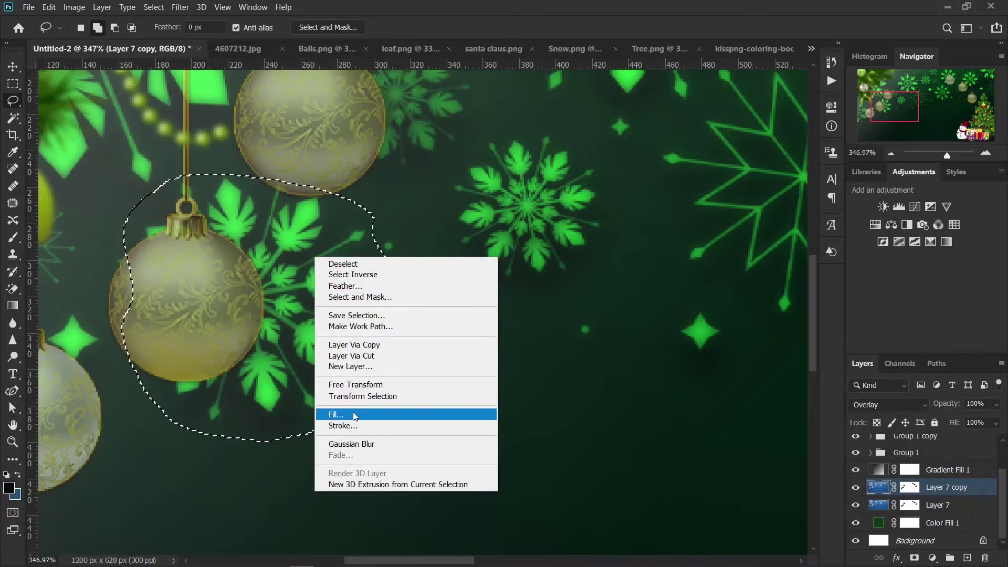
click(415, 414)
click(588, 140)
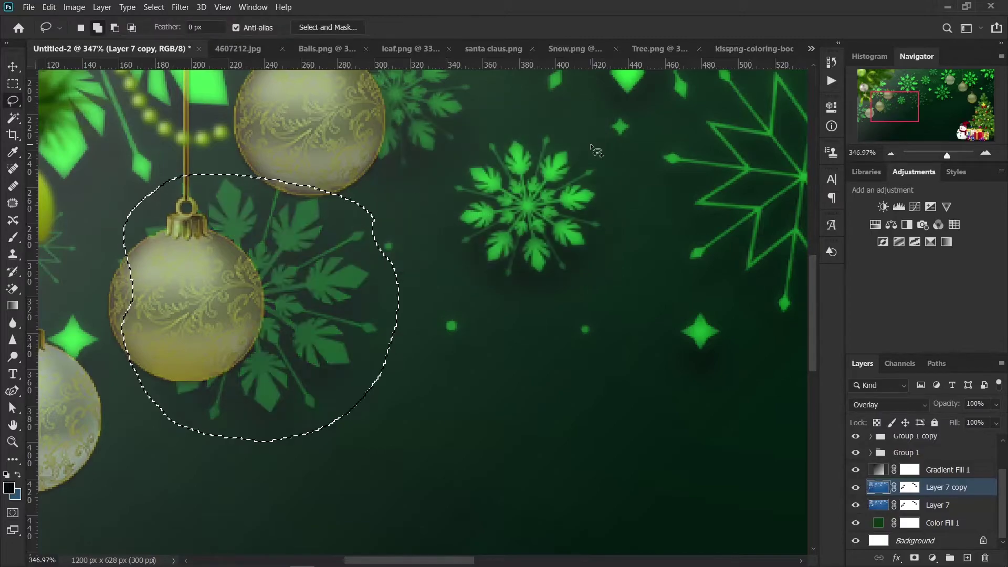
click(451, 206)
Lasso and Content-Aware fill the same snowflake on Layer 7, then deselect
click(910, 508)
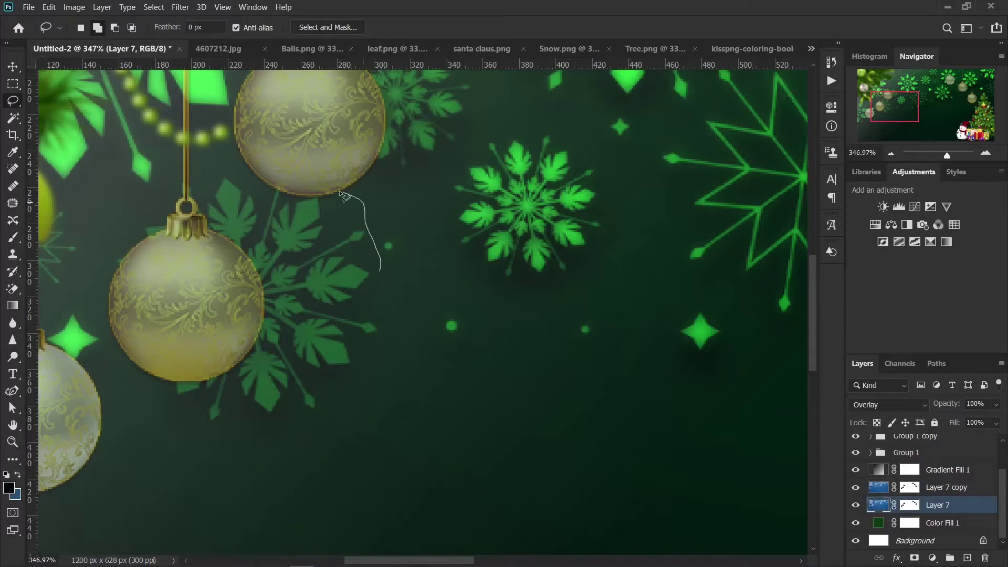
drag(178, 184, 215, 442)
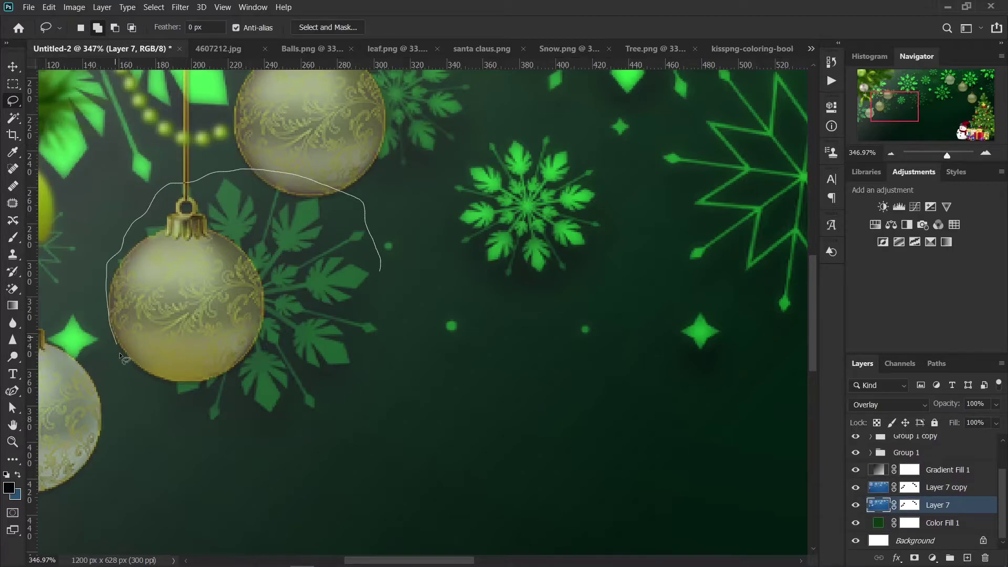
drag(380, 271, 378, 263)
right_click(270, 274)
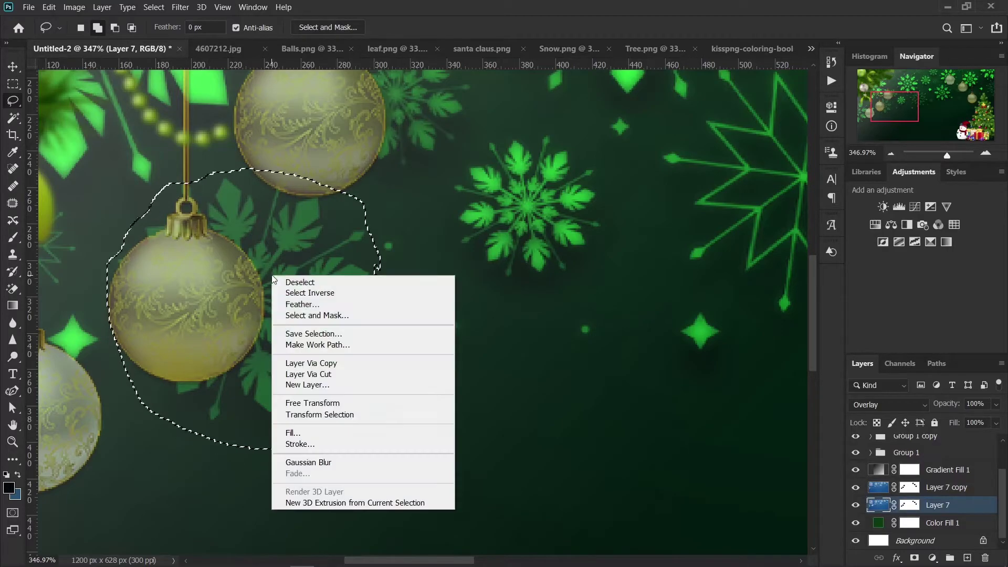
click(294, 430)
click(576, 142)
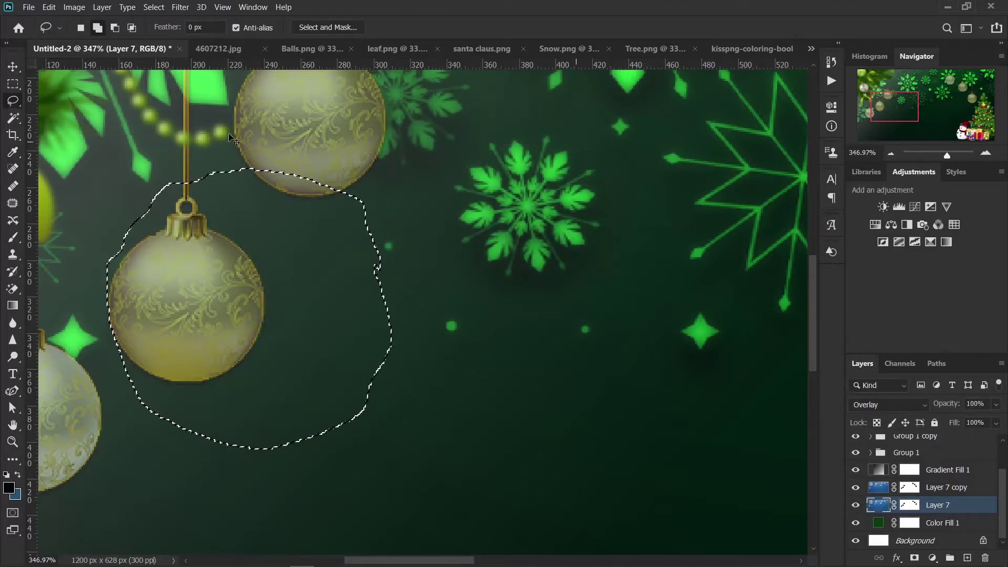
key(ctrl+d)
click(13, 66)
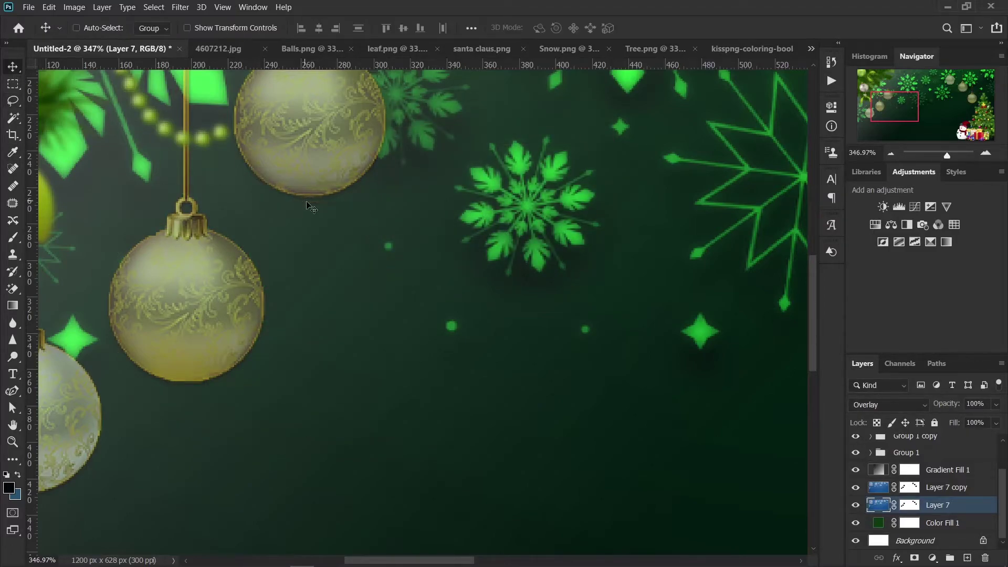
Add a new empty layer at the top of the layer stack
scroll(314, 209, down, 3)
scroll(314, 209, down, 2)
scroll(314, 209, down, 1)
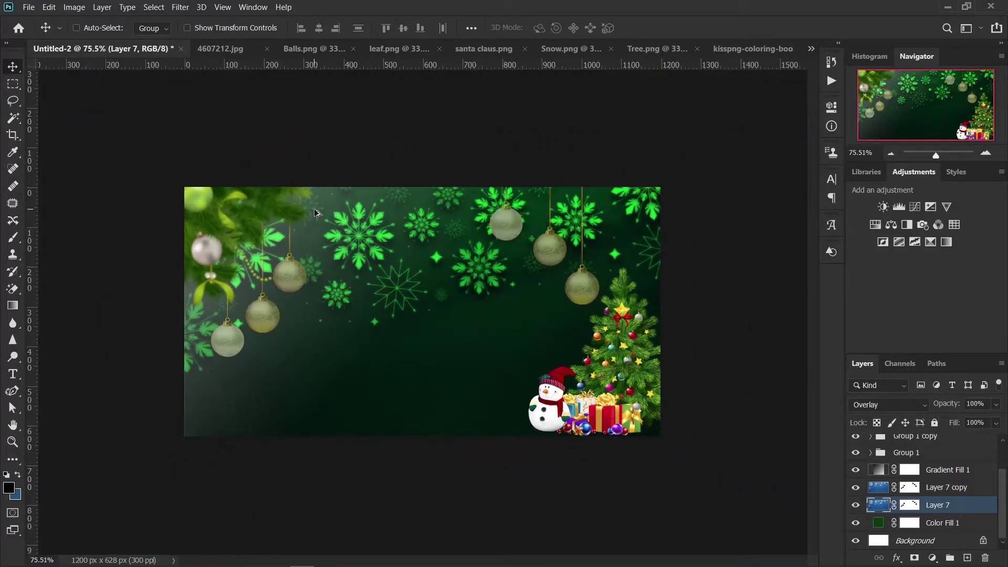
scroll(315, 213, up, 2)
scroll(315, 212, up, 1)
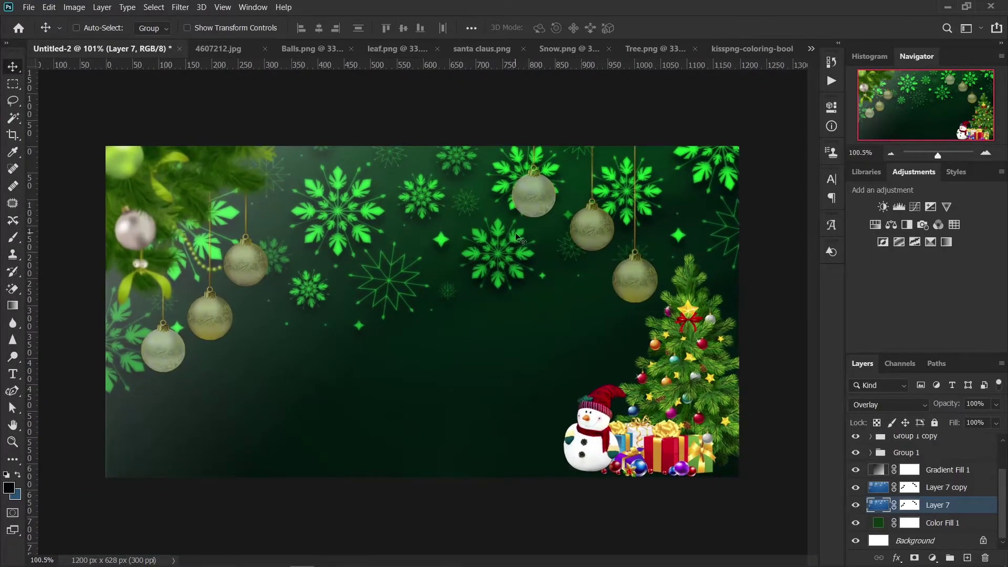
scroll(948, 461, up, 2)
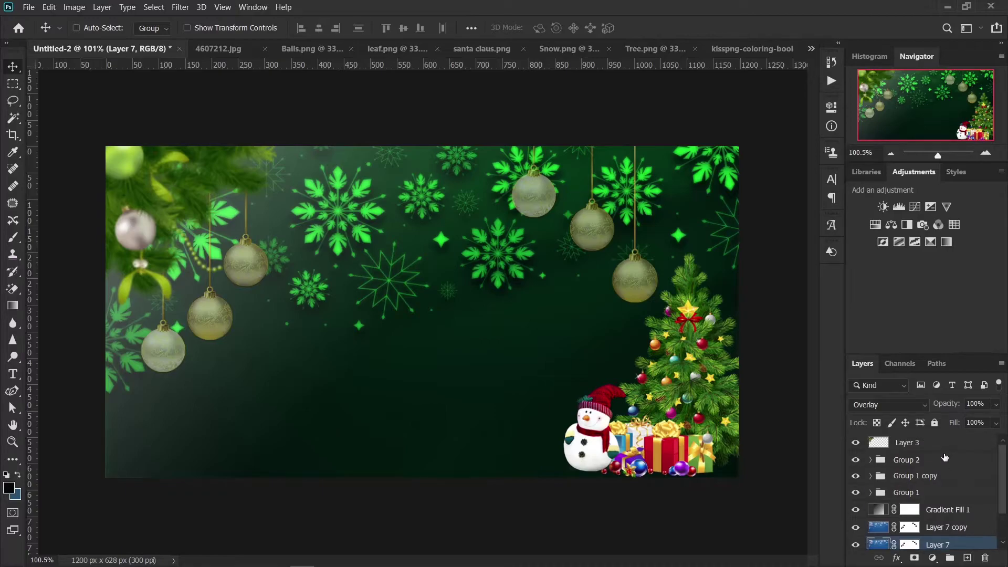
click(942, 444)
click(969, 559)
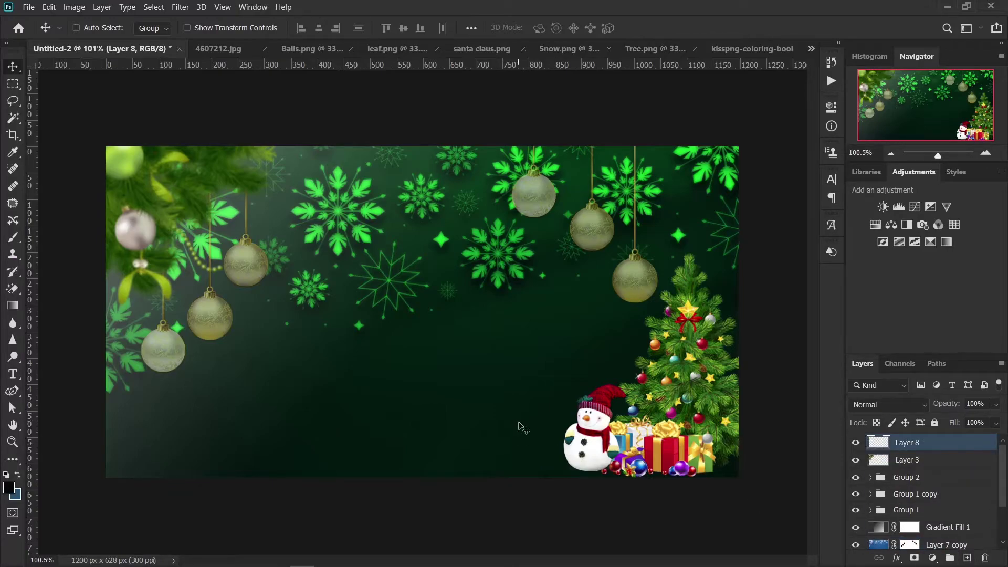
Set the Type tool colour to near-white sampled from the snowman
key(t)
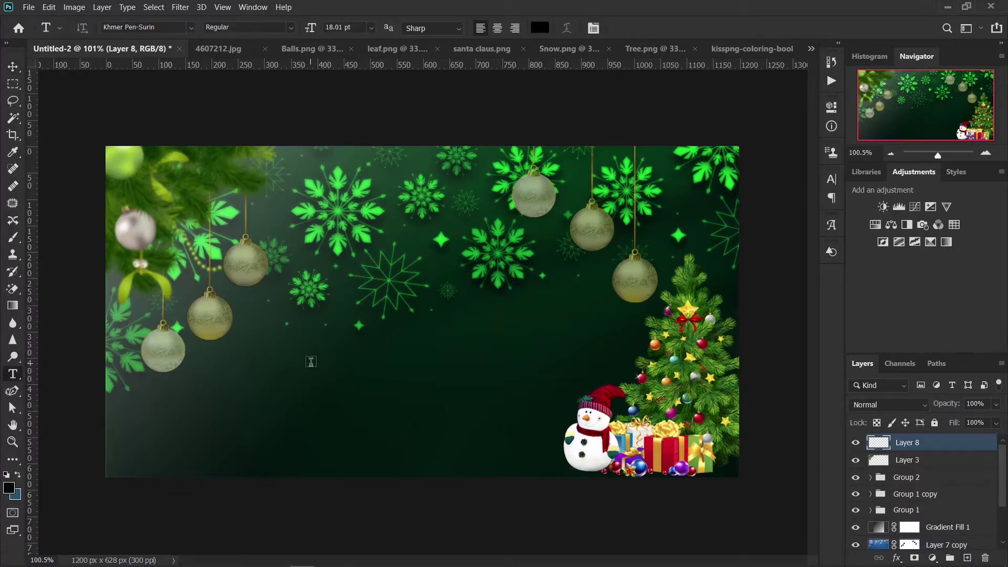
click(541, 28)
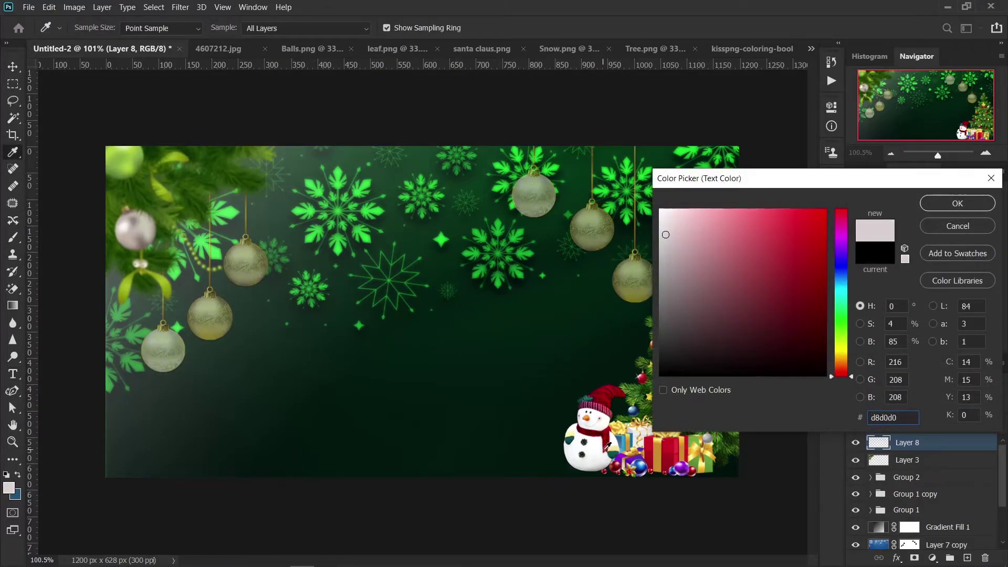
click(606, 447)
click(957, 202)
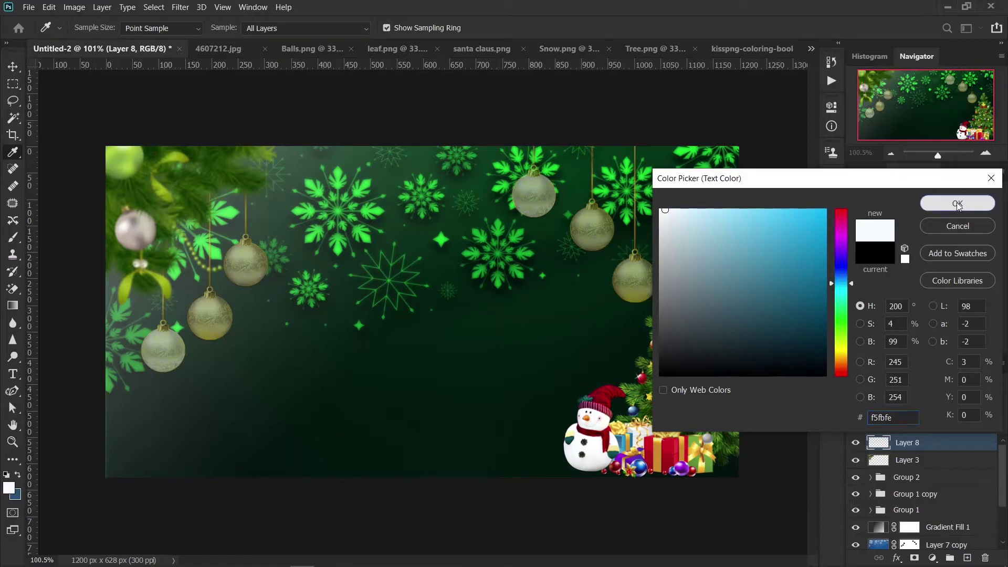
Paste the Khmer greeting from Notepad as a text block mid-banner
click(308, 367)
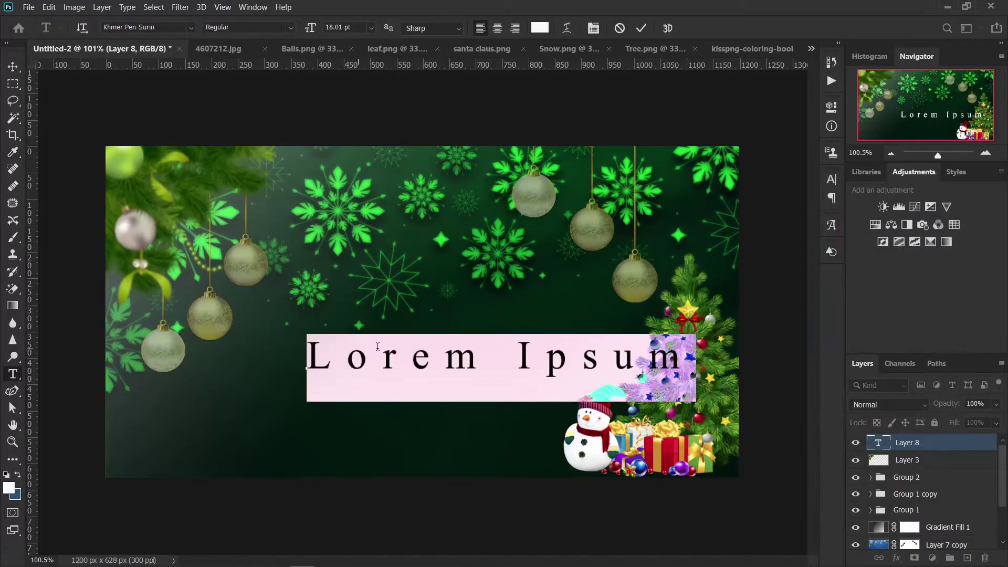
click(641, 557)
click(326, 227)
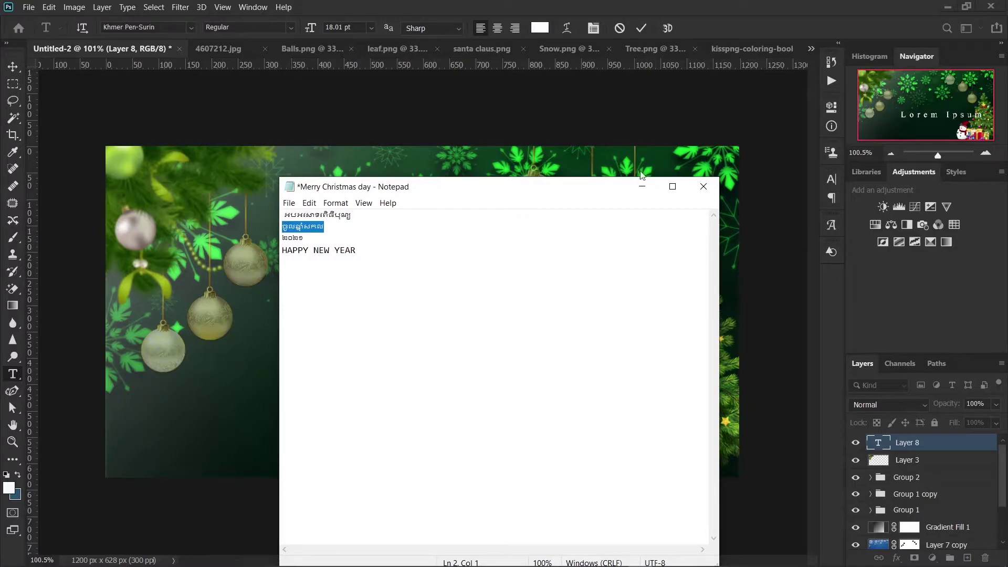
click(643, 189)
key(ctrl+v)
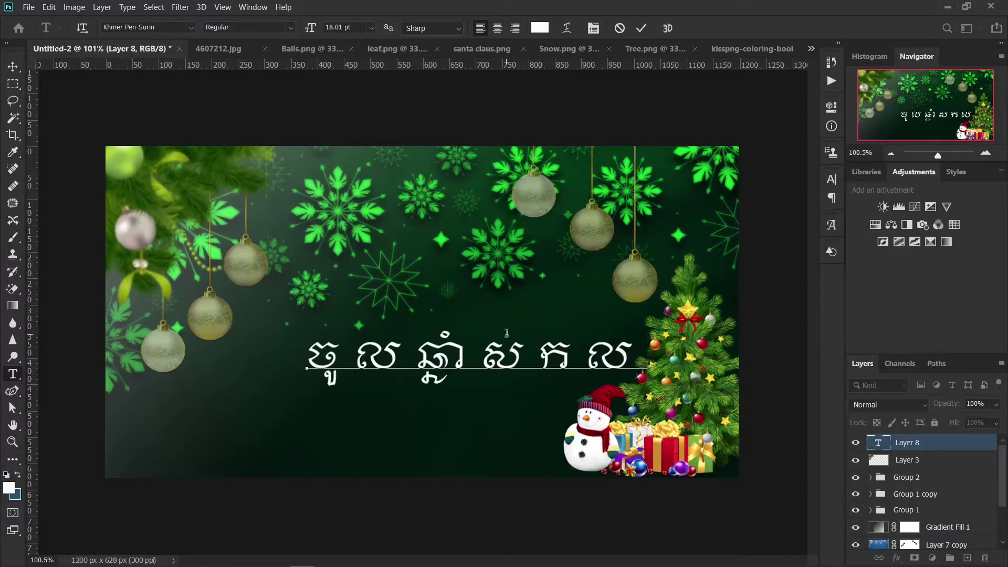
click(642, 28)
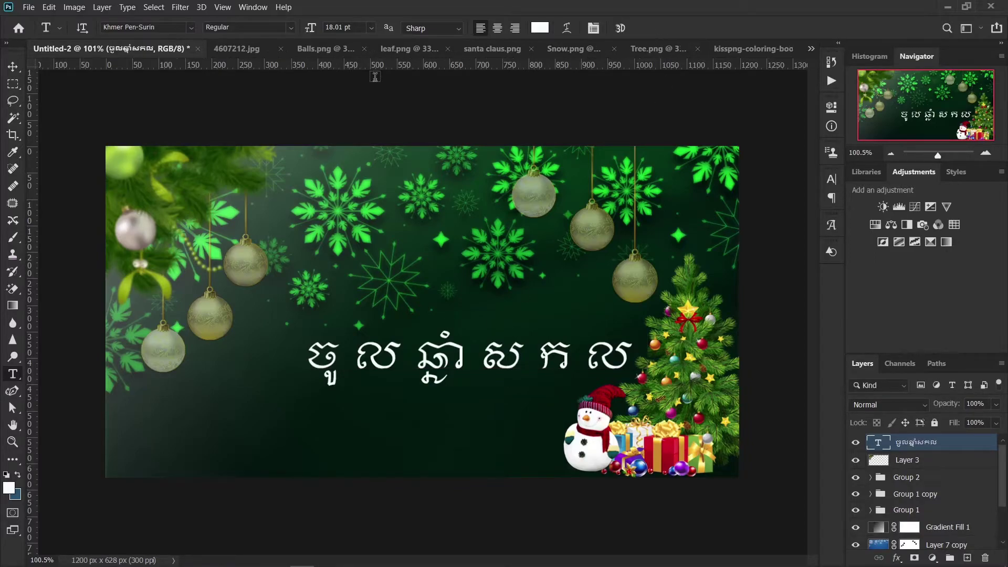
Move the greeting up and left, then select all of its text
click(19, 74)
drag(492, 368, 455, 326)
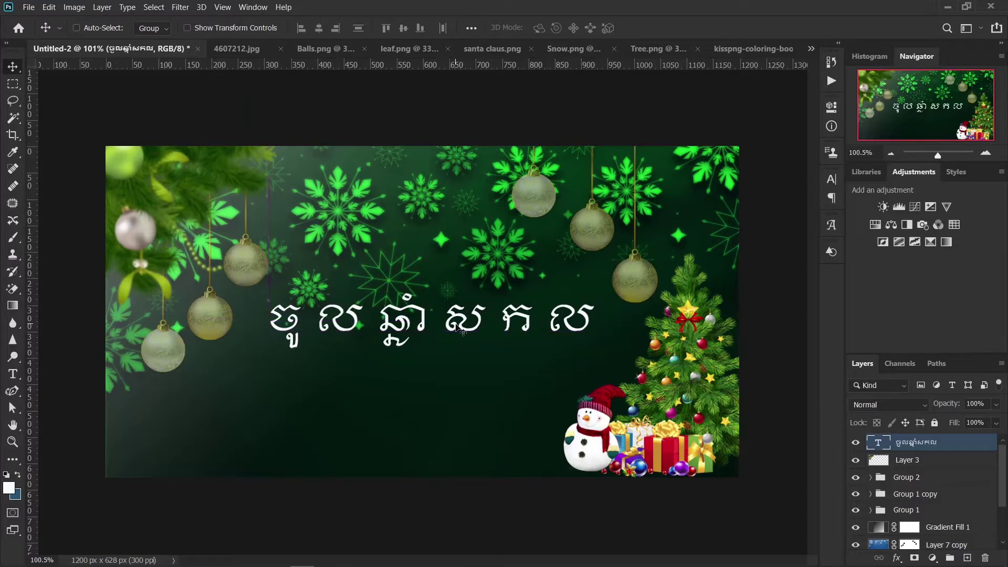
key(t)
drag(270, 323, 607, 323)
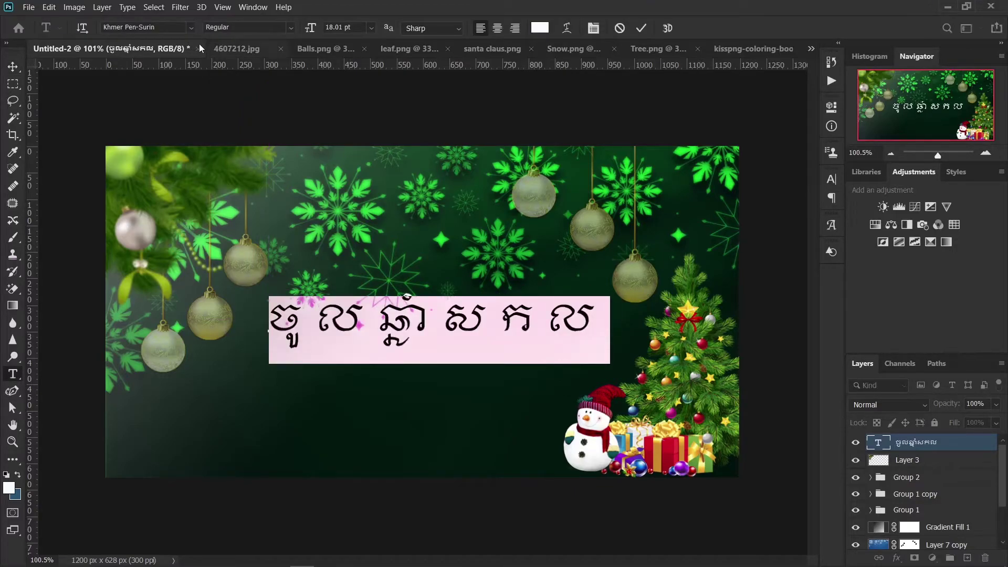
Set the greeting's font to KD Jayavarman I with tracking 100
click(191, 27)
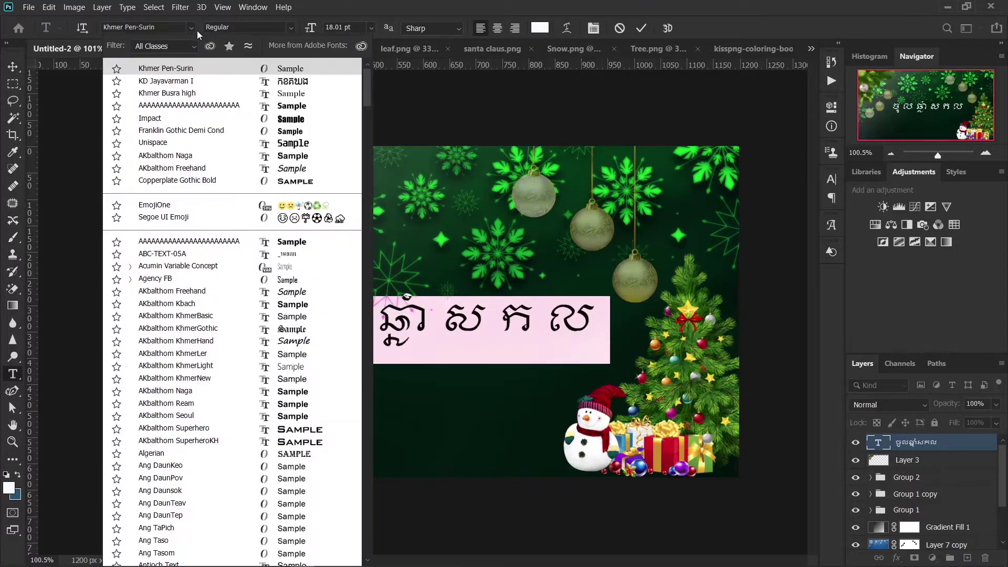
click(282, 84)
click(838, 106)
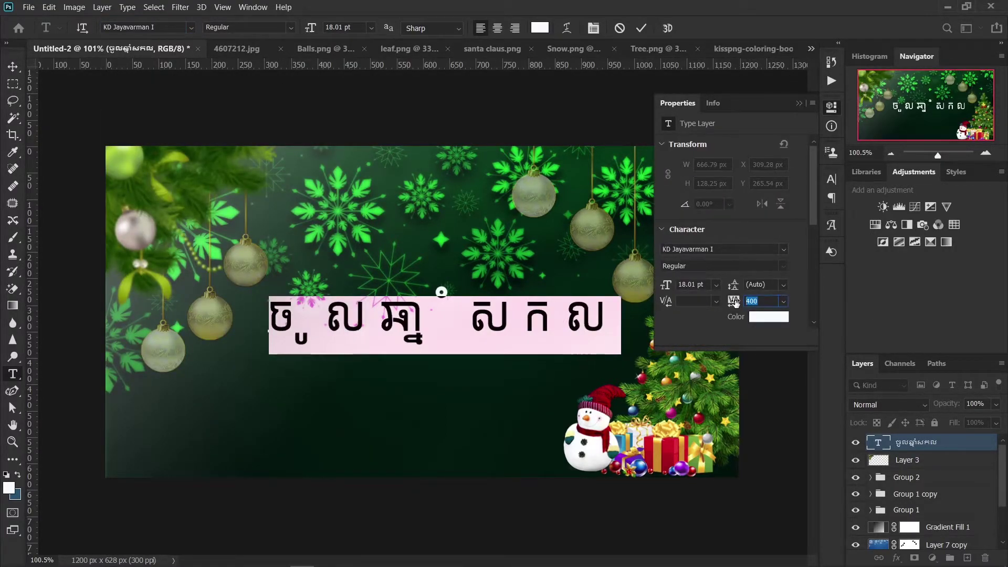
text(0)
key(Return)
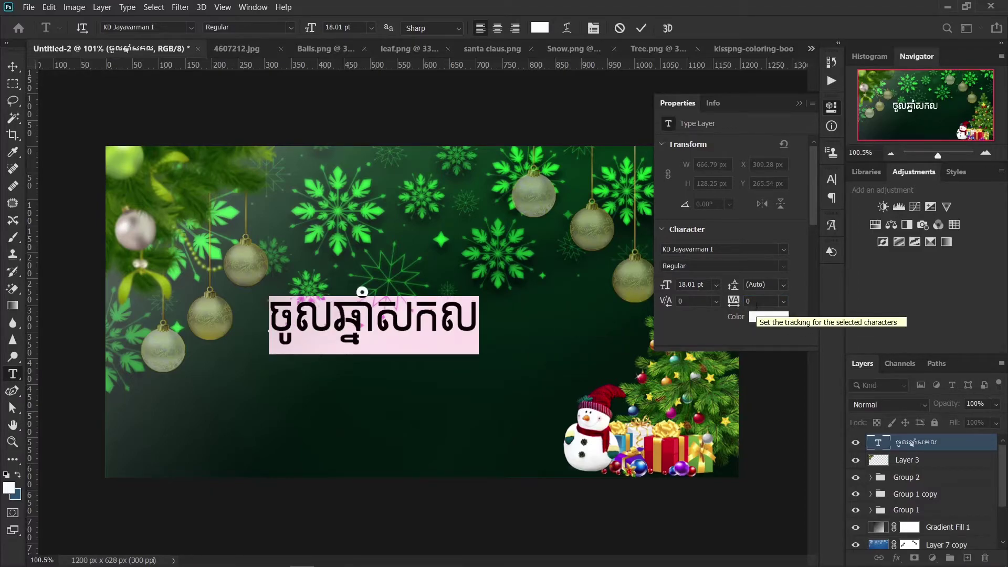
click(735, 307)
text(100)
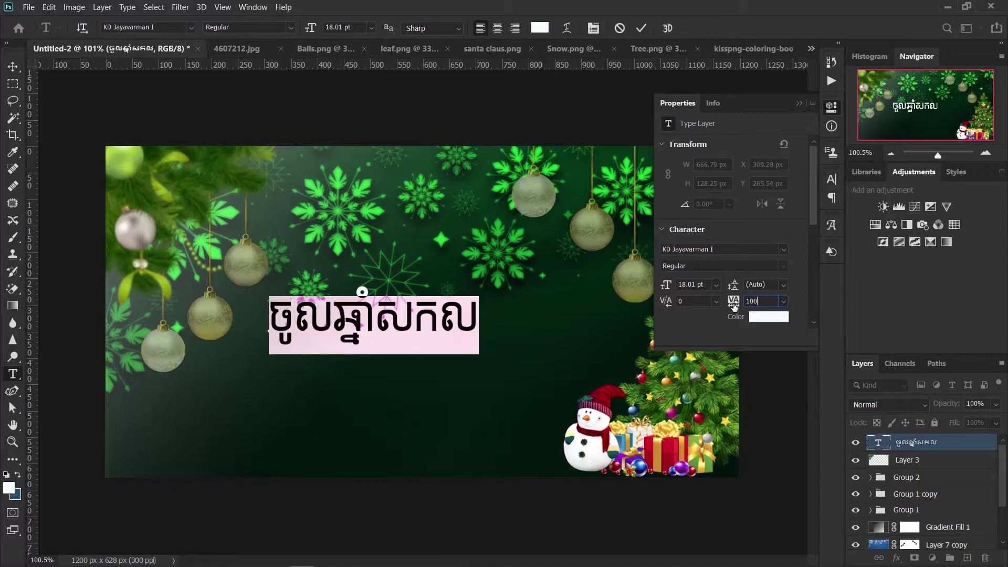
key(Return)
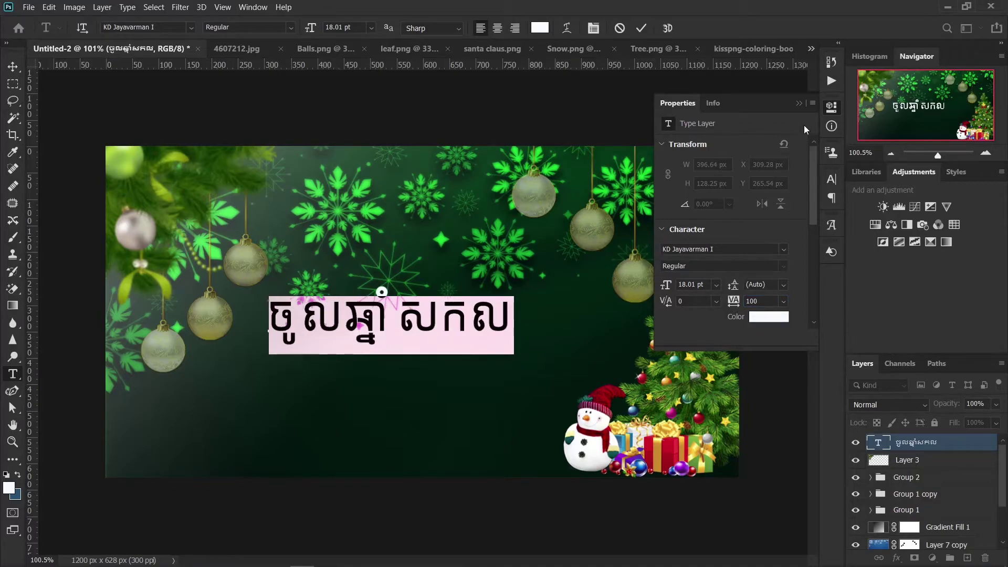
click(798, 104)
Shift the greeting toward the centre and enlarge it slightly with Free Transform
click(10, 66)
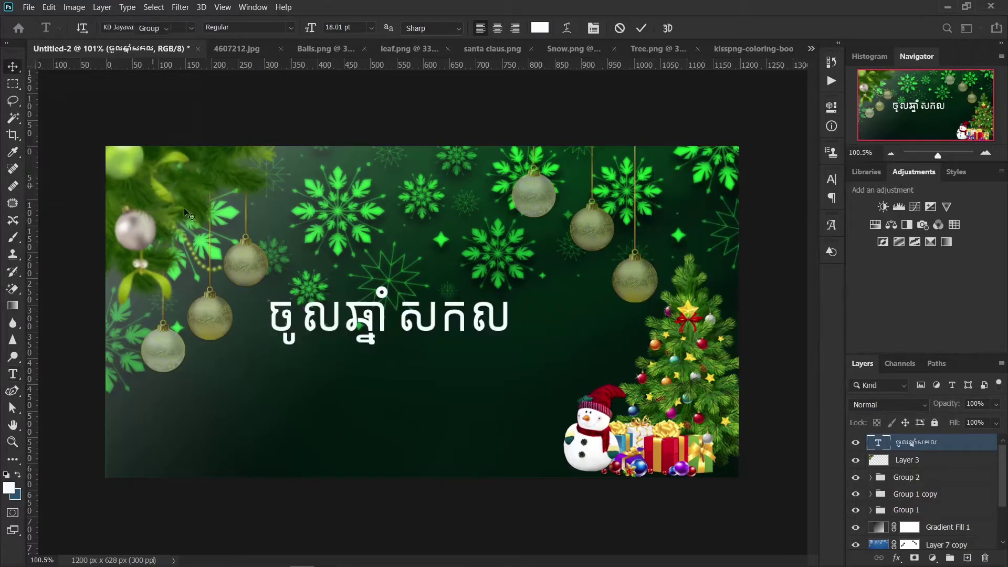
drag(462, 329, 504, 330)
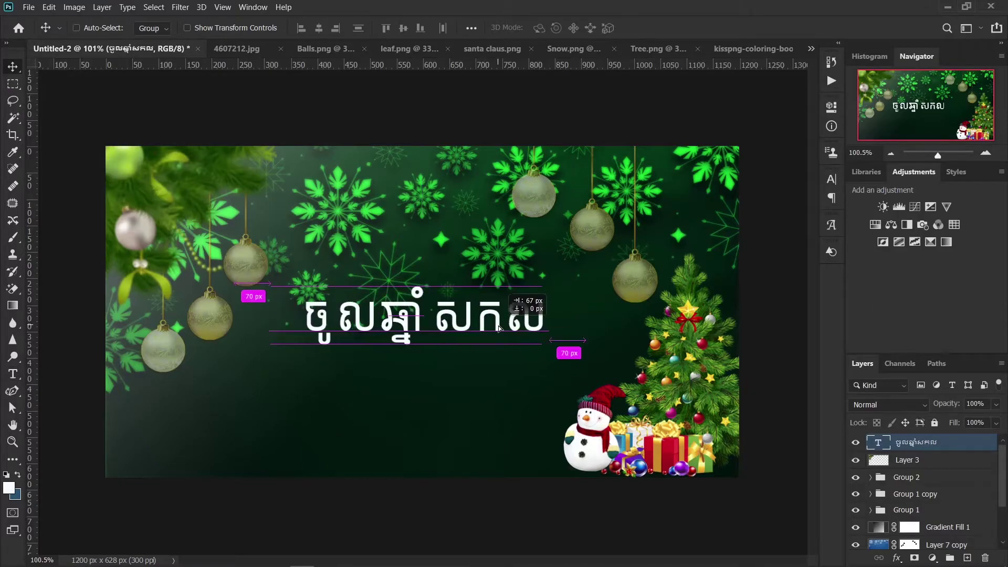
key(ctrl+t)
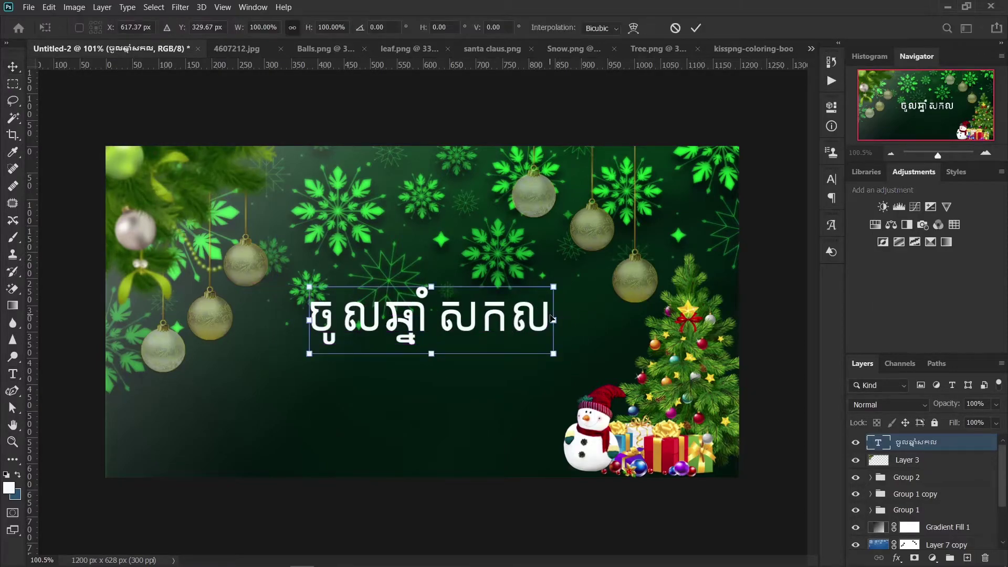
mouse_move(556, 320)
mouse_down()
mouse_move(565, 320)
mouse_move(523, 329)
mouse_up()
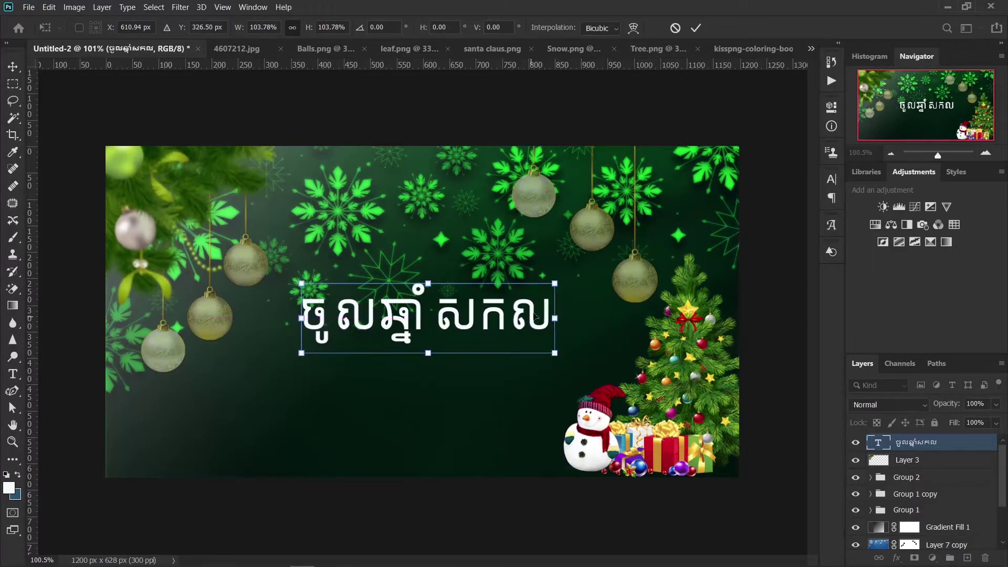
click(696, 28)
Duplicate the greeting and replace the copy's text with the first Khmer line from Notepad
scroll(429, 333, up, 2)
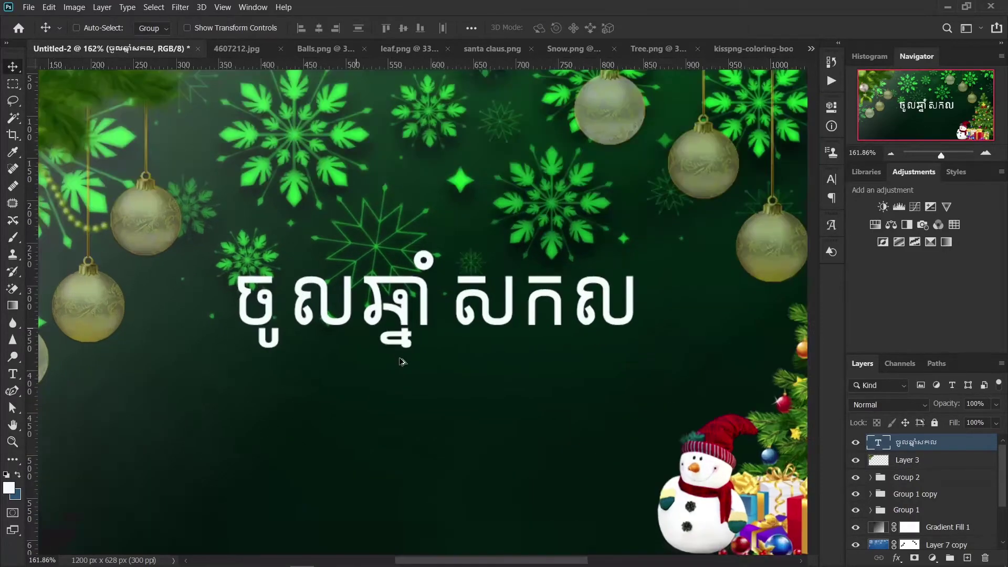
mouse_move(399, 361)
mouse_down()
mouse_move(493, 362)
mouse_move(477, 422)
mouse_up()
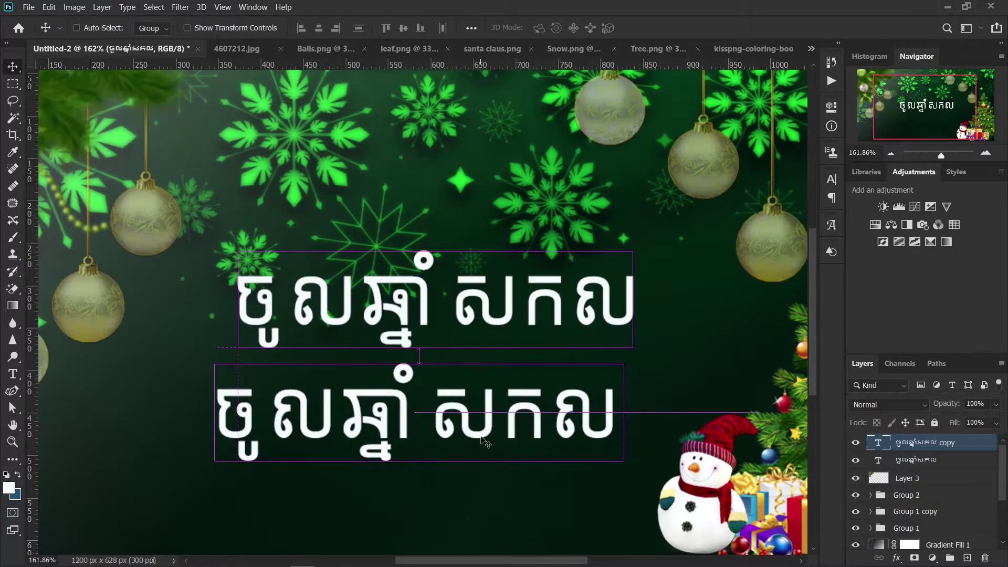
key(t)
double_click(398, 418)
triple_click(398, 418)
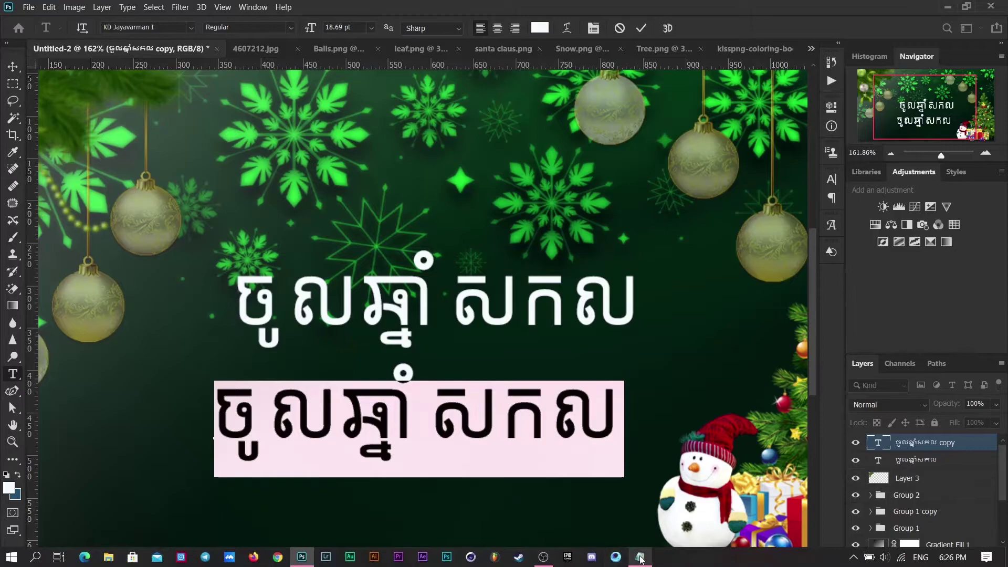
click(640, 562)
drag(360, 220, 283, 217)
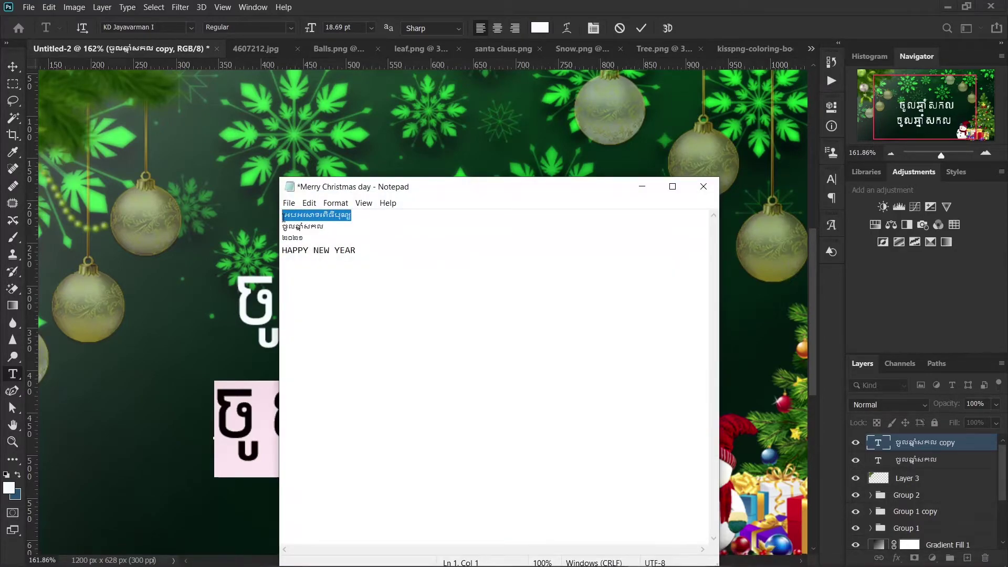
key(ctrl+c)
click(641, 186)
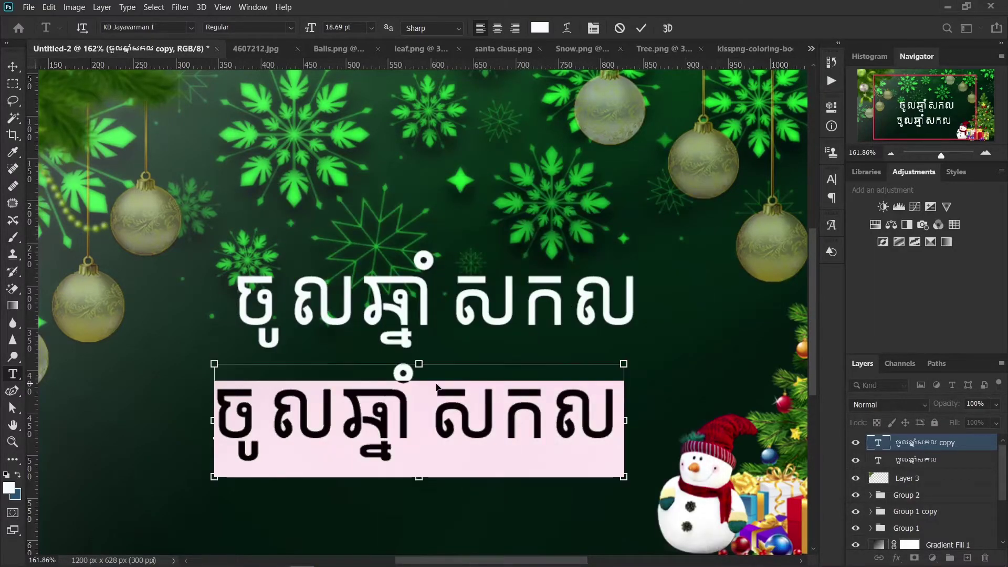
key(ctrl+v)
Set the second Khmer line's font to Khmer Pen-Surin and commit it
key(ctrl+a)
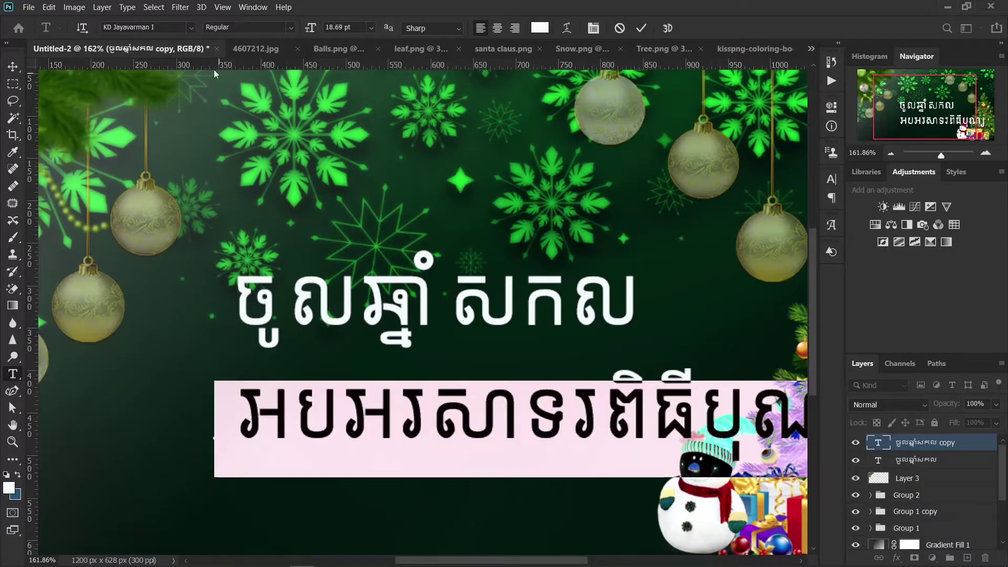
click(188, 30)
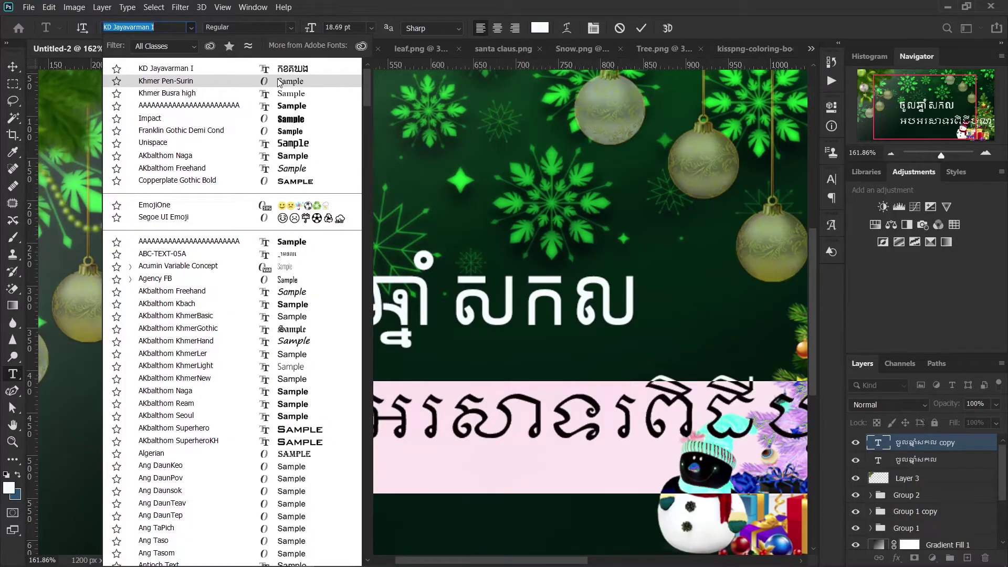
click(334, 83)
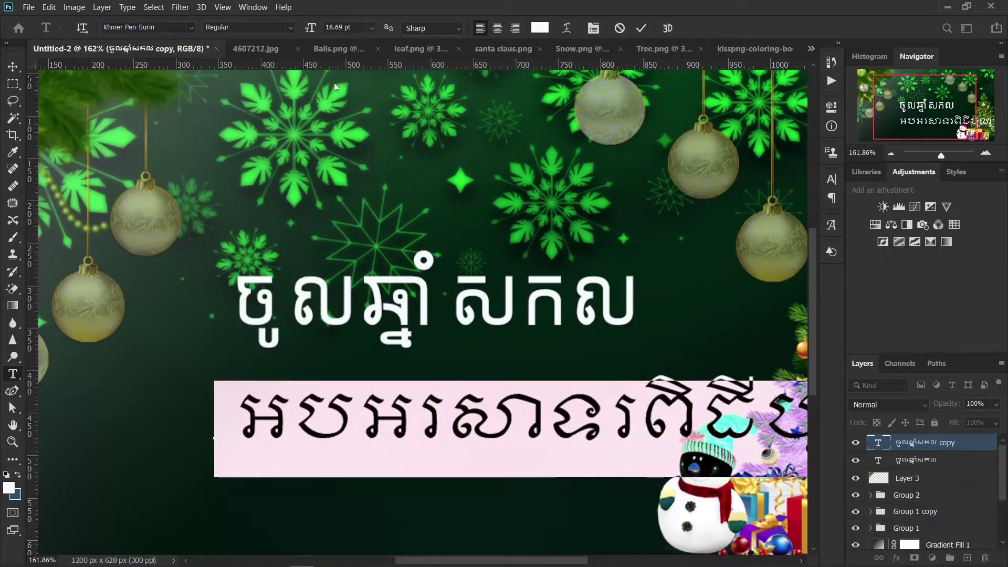
click(643, 29)
Scale the second line to about 35% and place it above the greeting's right end
click(17, 71)
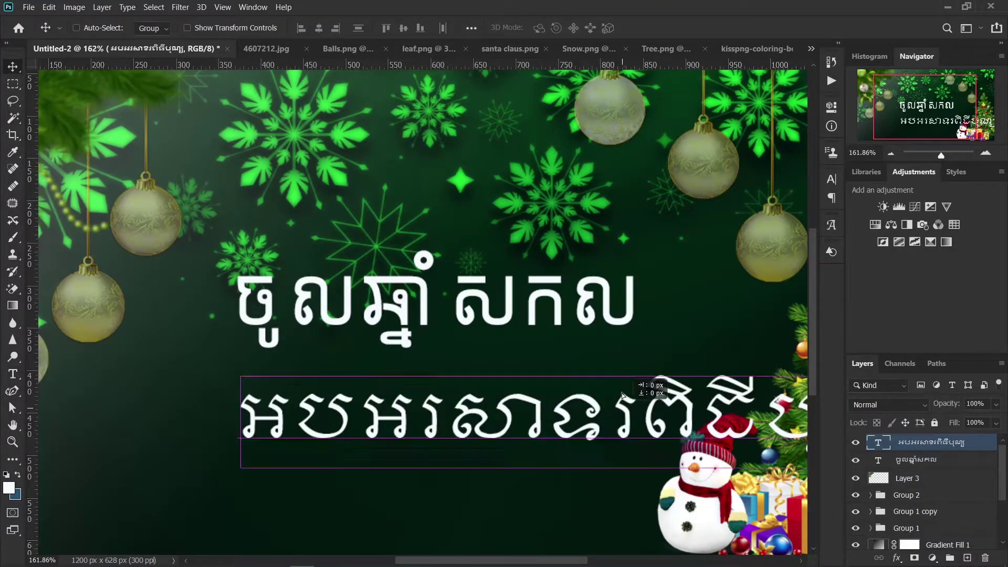
drag(651, 430, 653, 252)
key(ctrl+t)
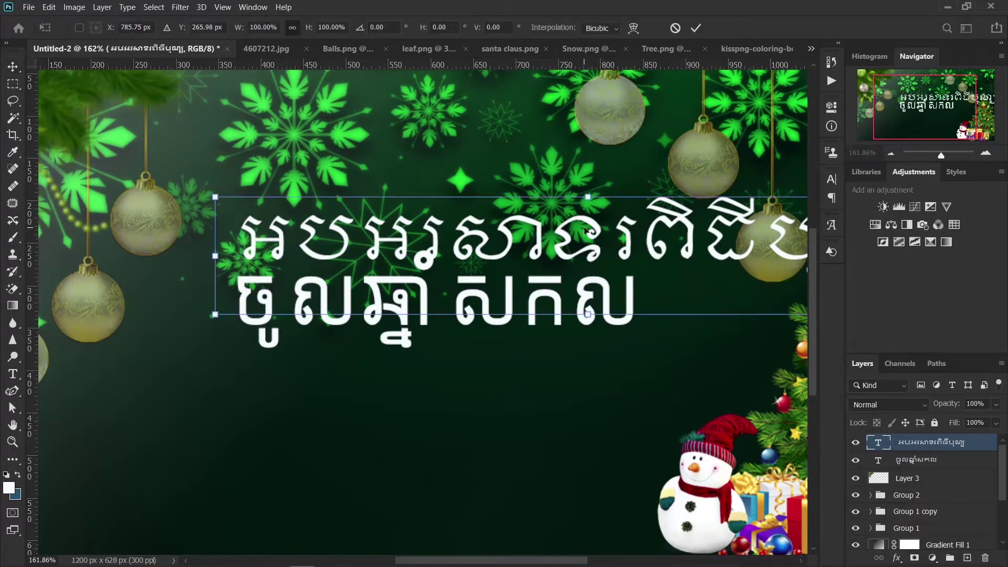
mouse_move(595, 198)
mouse_down()
mouse_move(594, 247)
mouse_move(647, 281)
mouse_move(634, 264)
mouse_up()
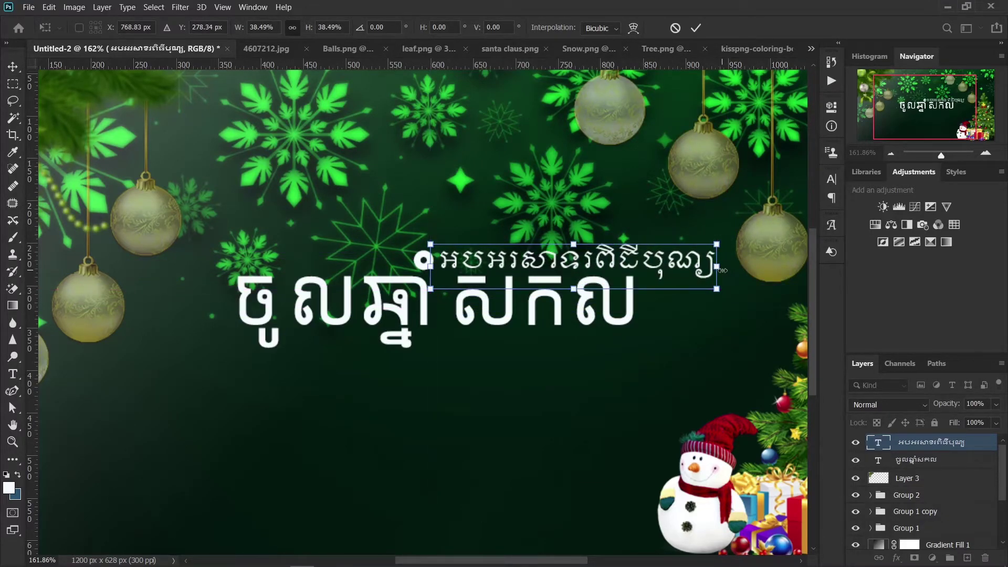
drag(723, 268, 655, 265)
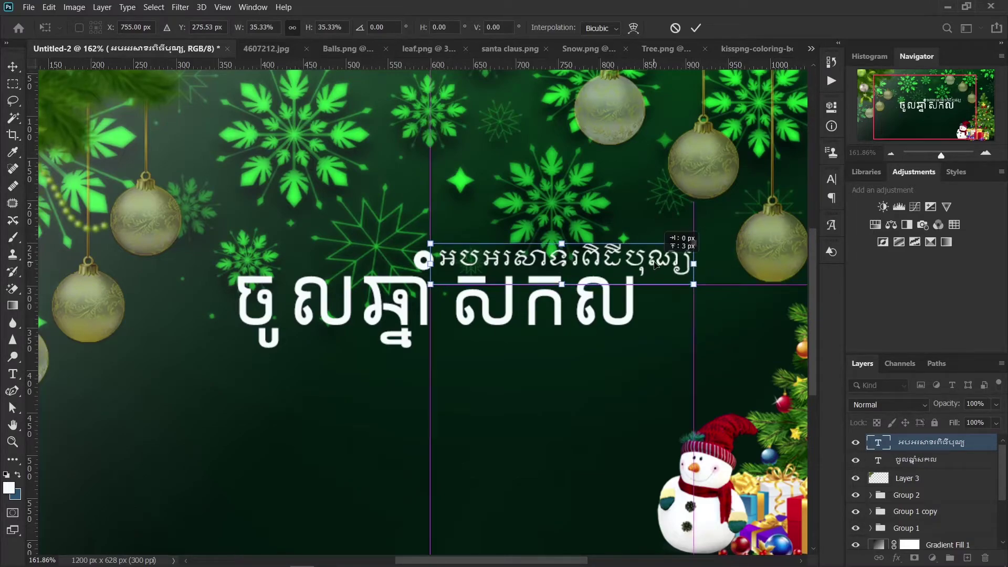
click(696, 28)
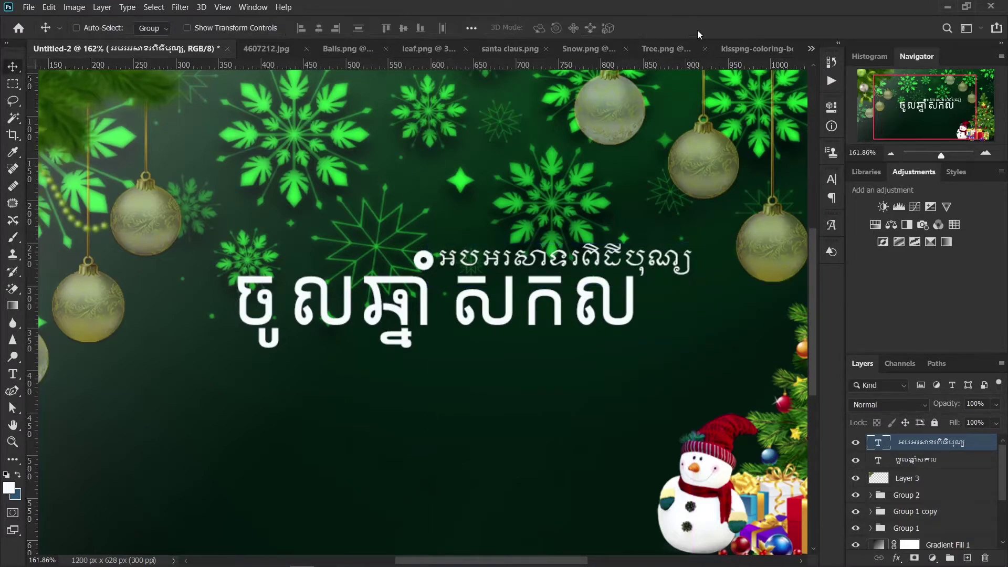
key(ctrl+0)
scroll(430, 375, up, 1)
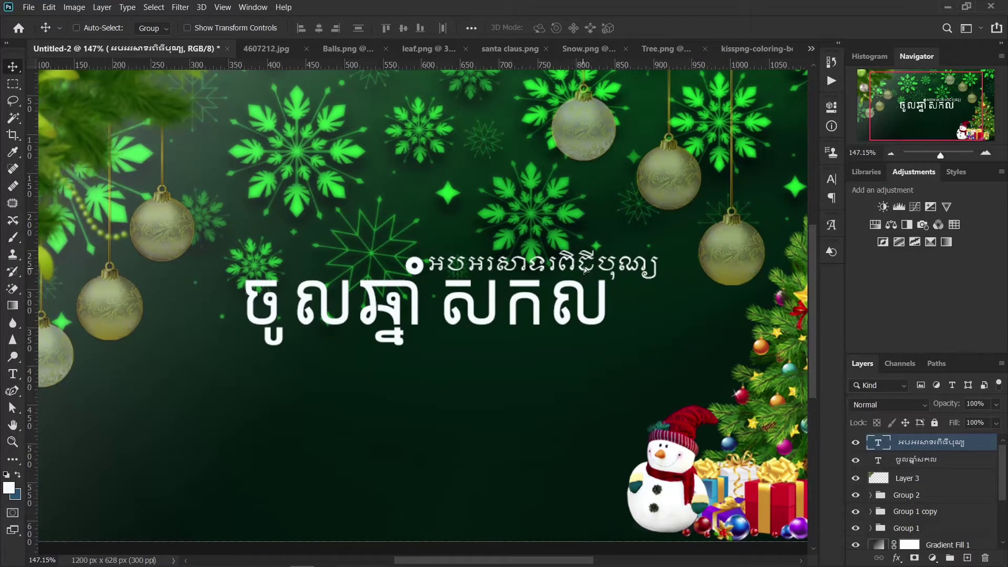
drag(585, 265, 587, 267)
Add a black drop shadow to the main greeting: 100% opacity, distance 13 px, size 3 px
click(904, 461)
click(897, 557)
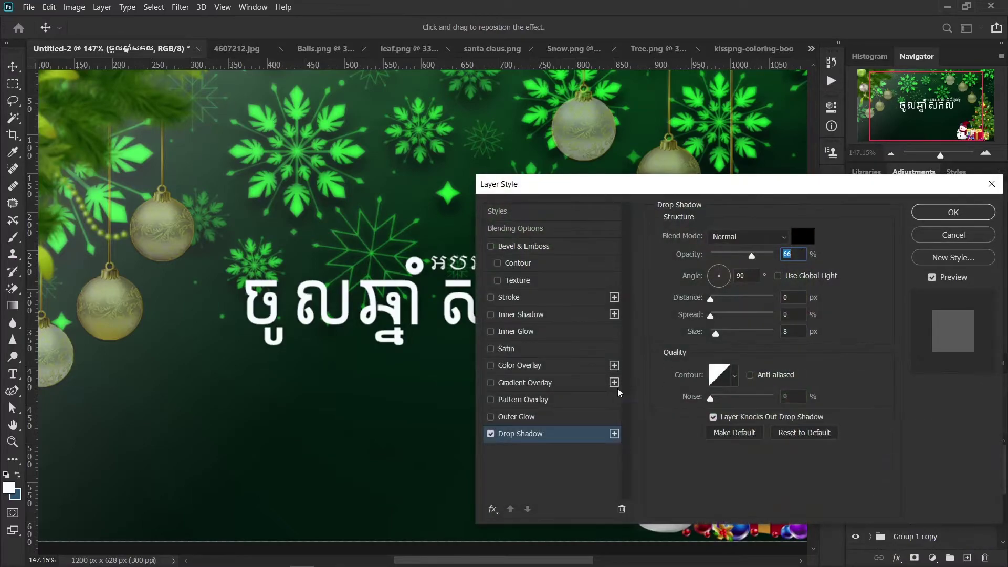
drag(710, 304, 722, 303)
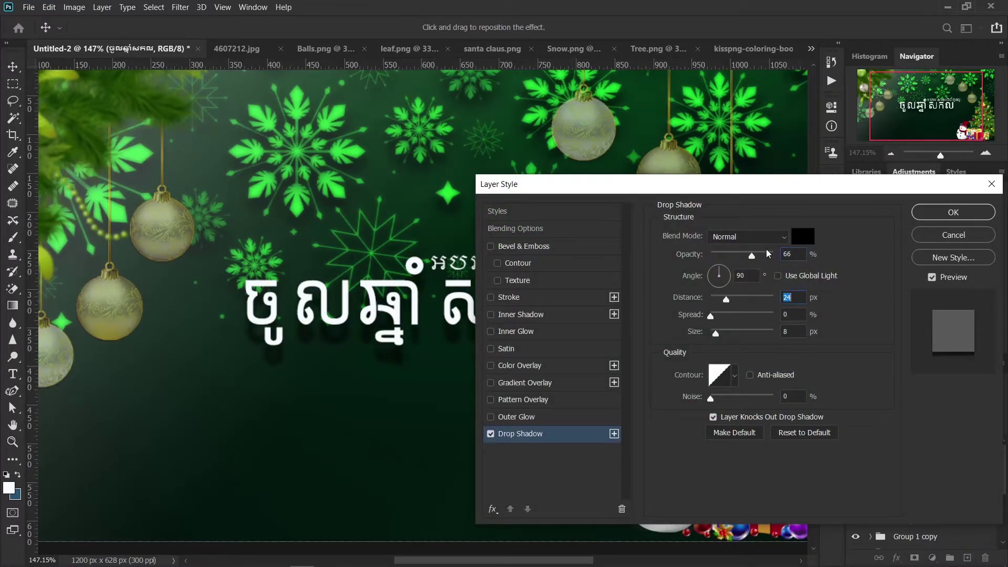
drag(753, 256, 806, 263)
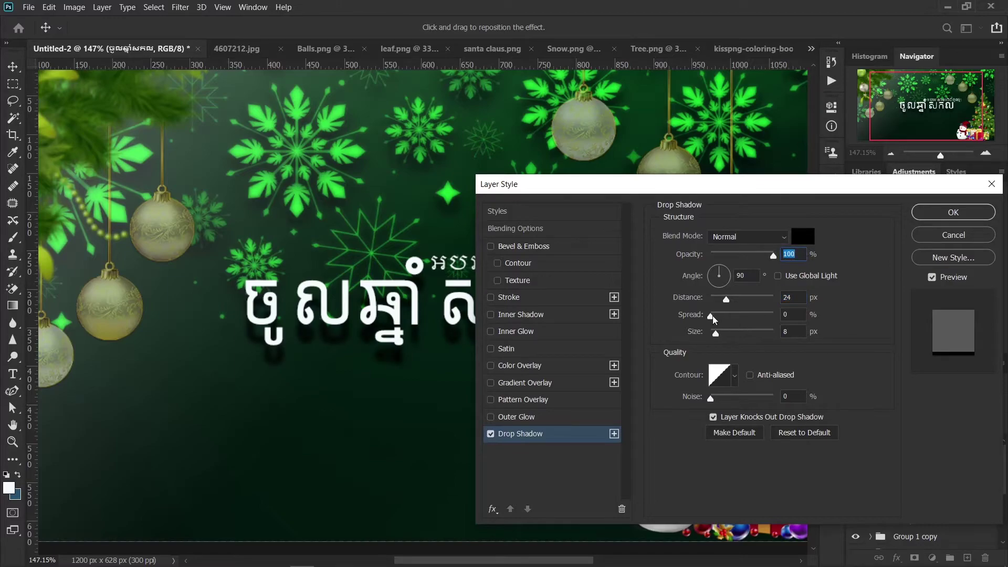
mouse_move(716, 332)
mouse_down()
mouse_move(692, 328)
mouse_move(715, 337)
mouse_up()
drag(728, 303, 720, 304)
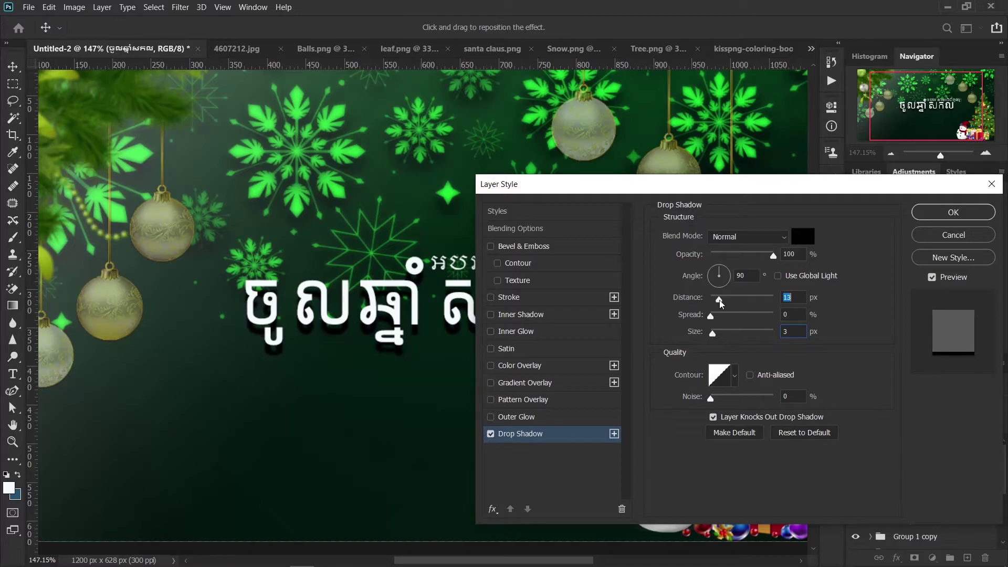
click(954, 212)
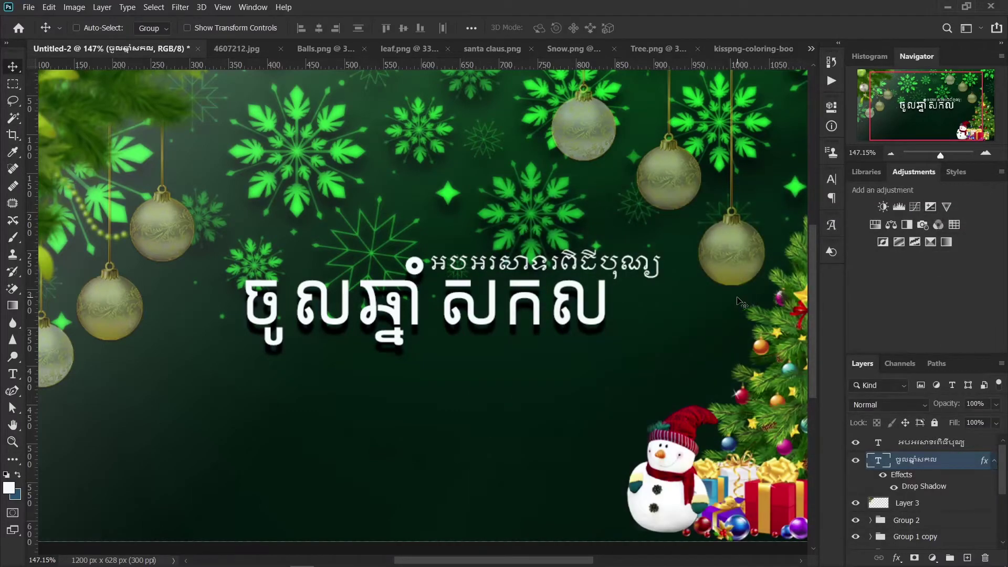
Add a drop shadow to the caption with green #25c740 sampled from the snowflakes
click(916, 445)
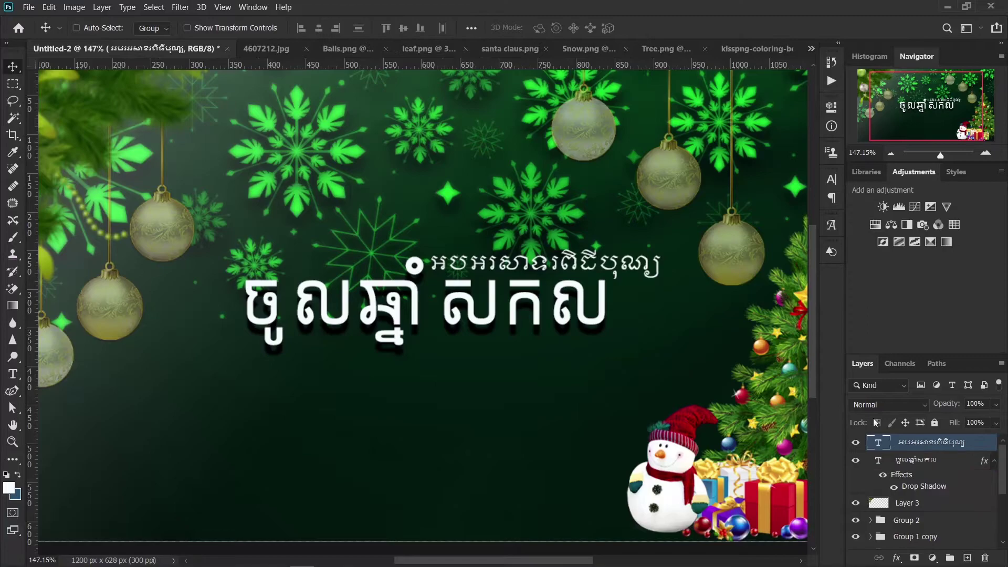
click(897, 557)
click(900, 525)
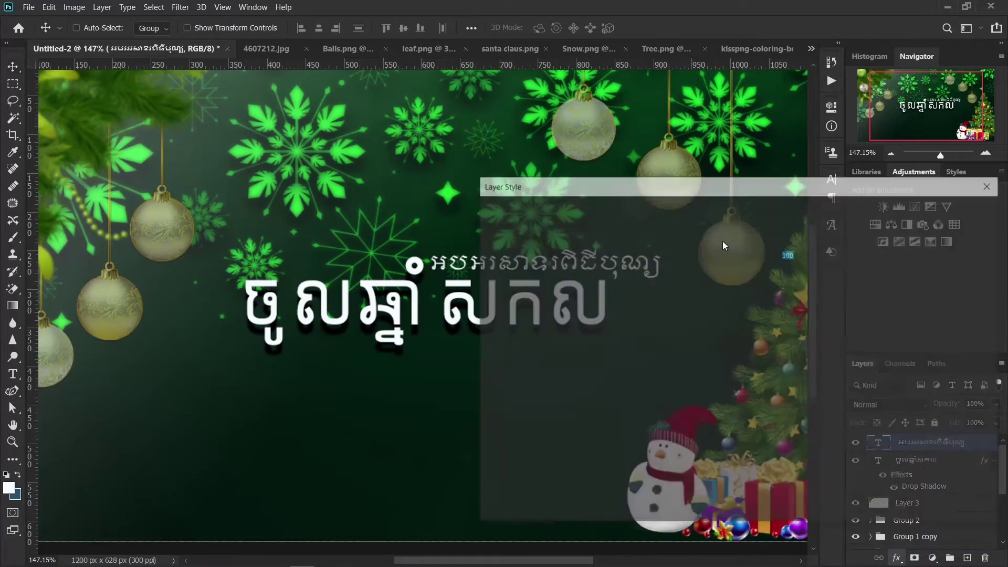
drag(655, 187, 762, 156)
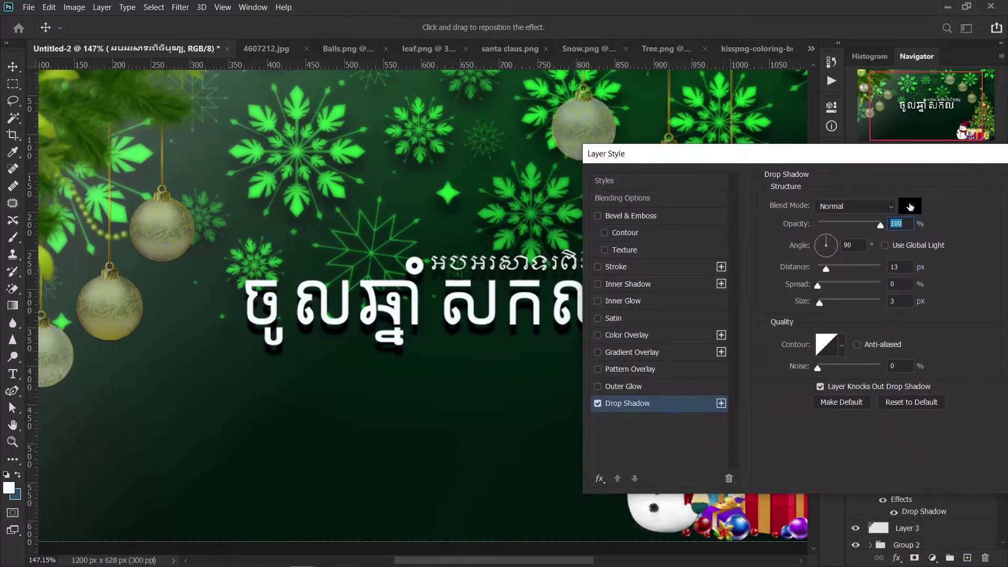
click(910, 207)
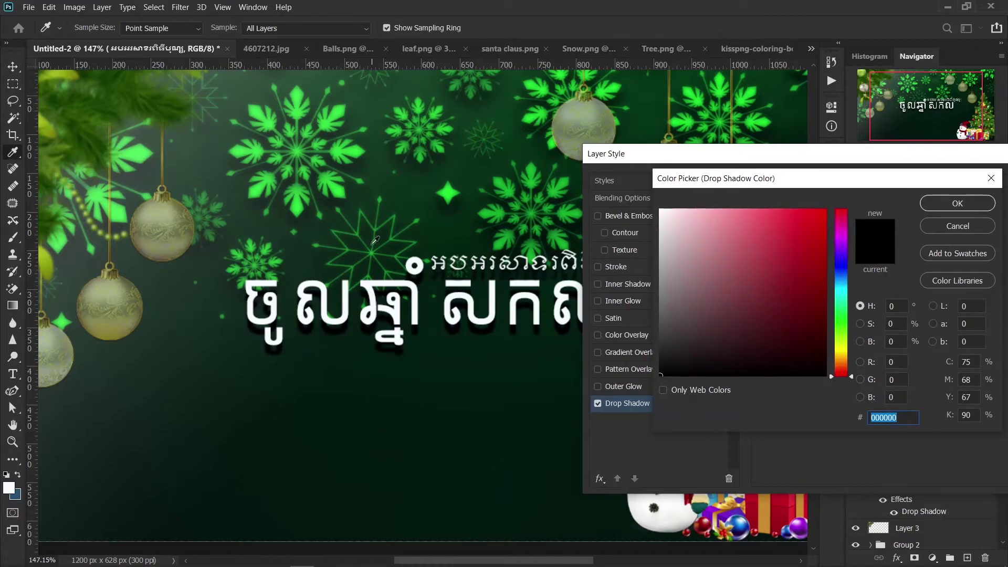
click(338, 110)
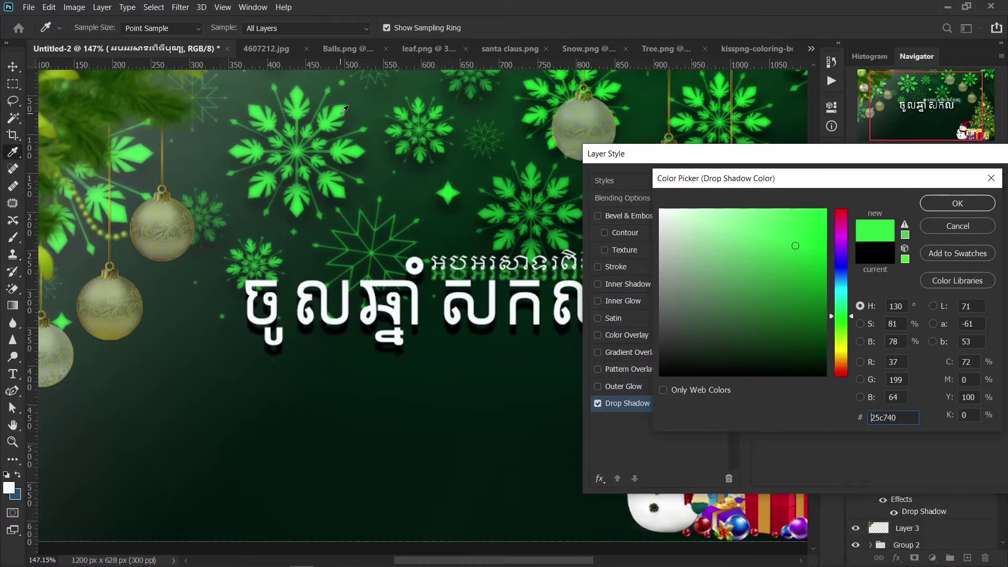
click(958, 203)
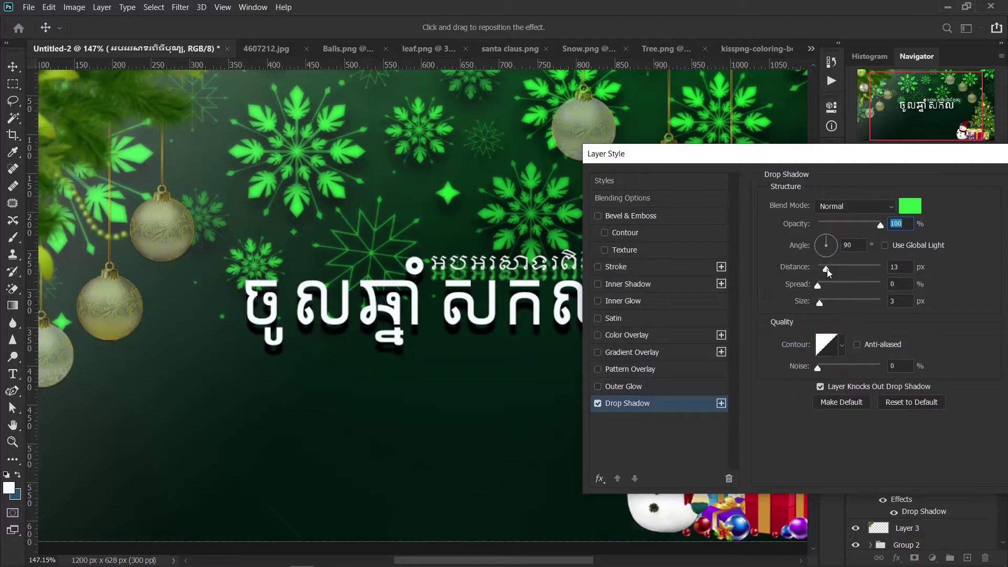
Make the caption's shadow a glow: distance 0, spread 44%, size 5 px
mouse_move(827, 269)
mouse_down()
mouse_move(812, 273)
mouse_move(828, 293)
mouse_move(824, 306)
mouse_move(846, 292)
mouse_up()
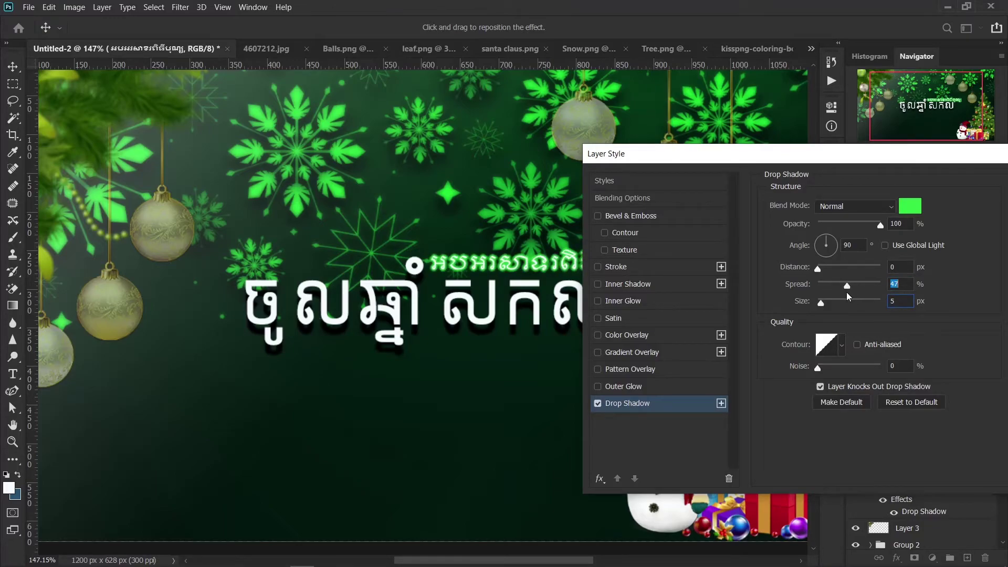
click(821, 303)
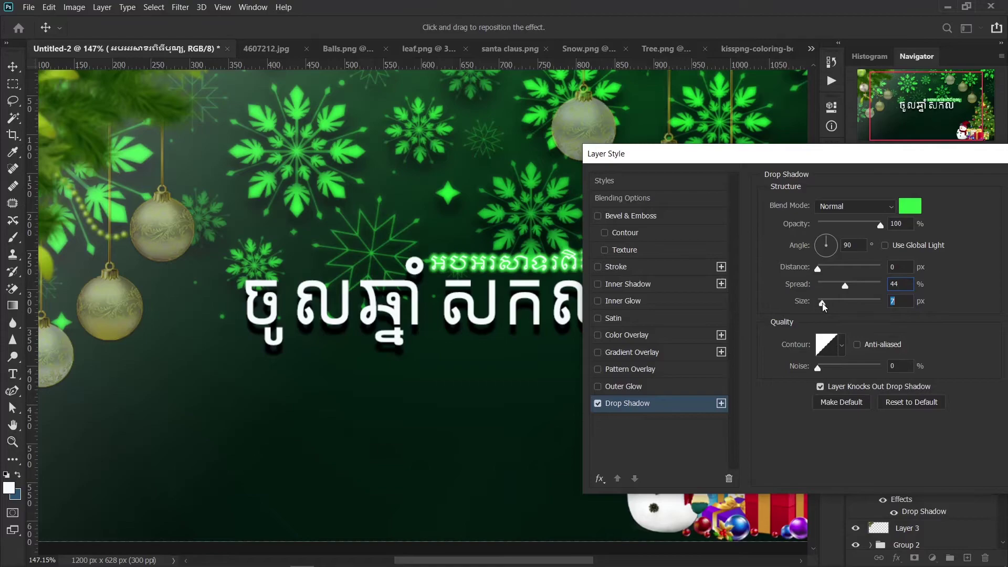
drag(893, 153, 698, 153)
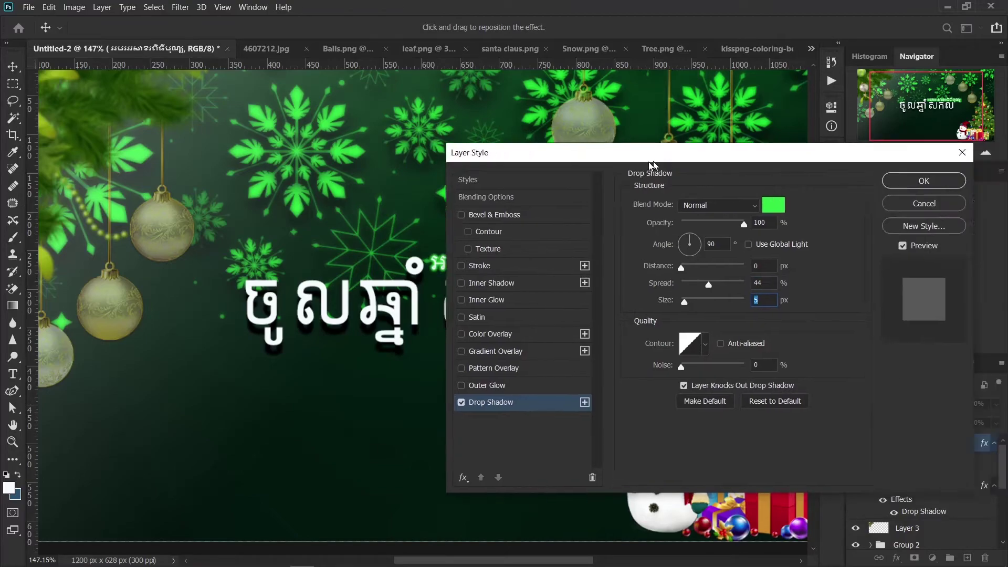
click(830, 169)
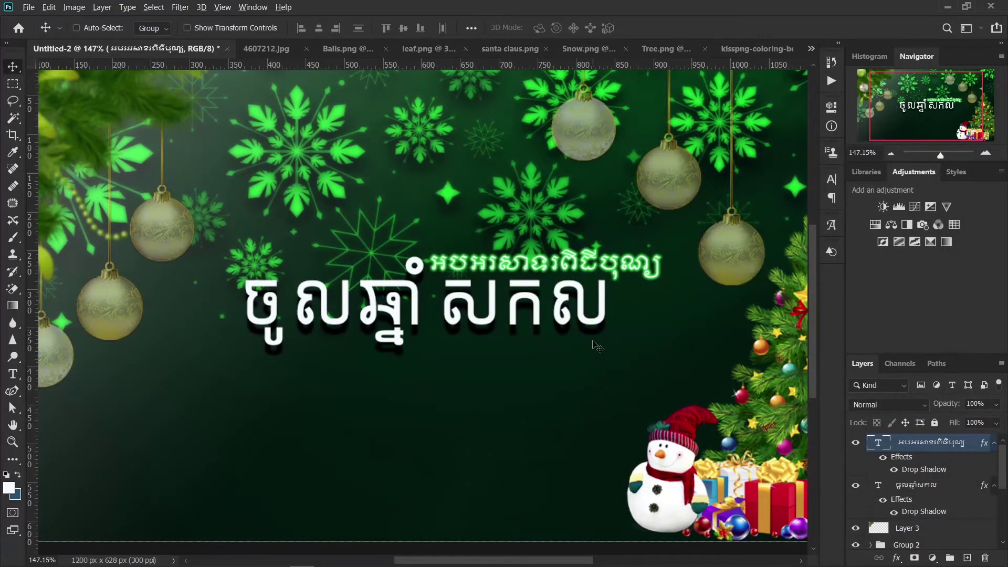
scroll(399, 349, down, 2)
scroll(398, 349, up, 1)
scroll(410, 339, up, 1)
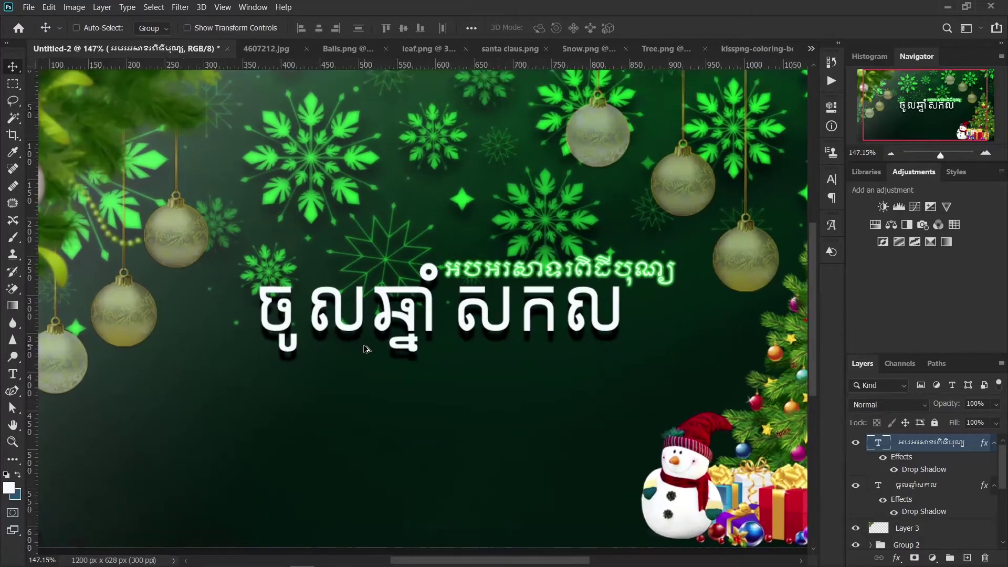
scroll(591, 318, up, 1)
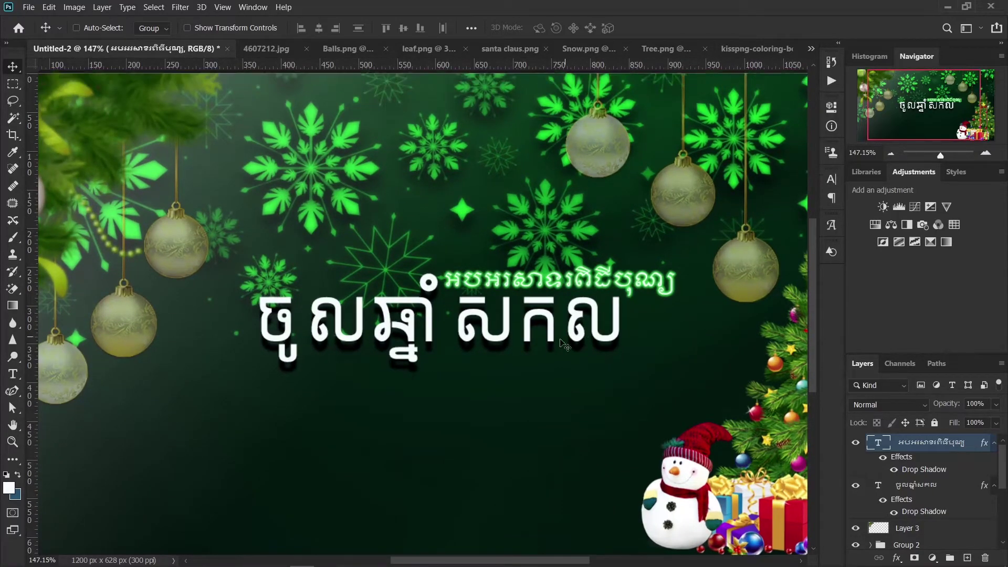
scroll(456, 389, down, 3)
Add a text line below the greeting reading the Khmer year ២០២១
key(t)
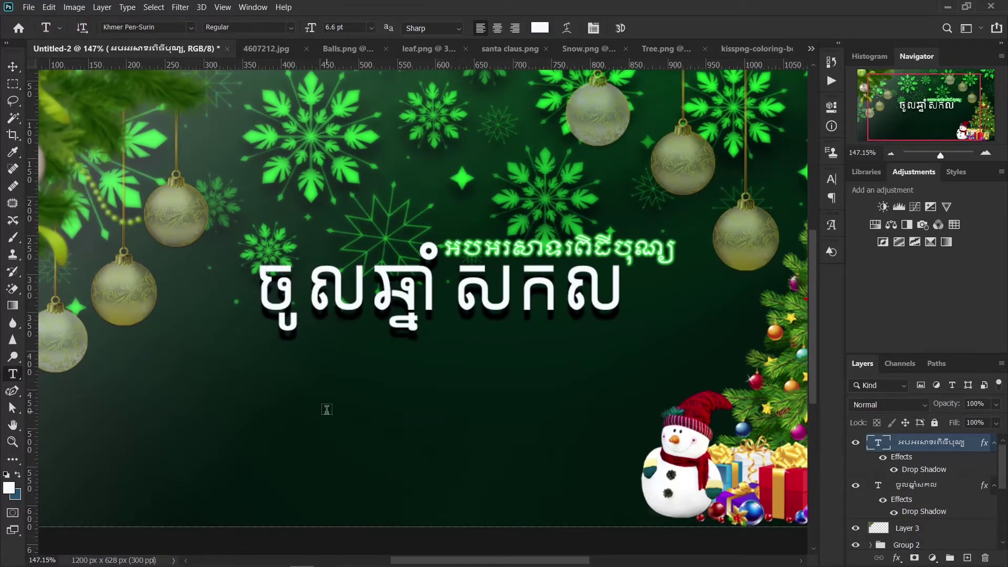
click(290, 406)
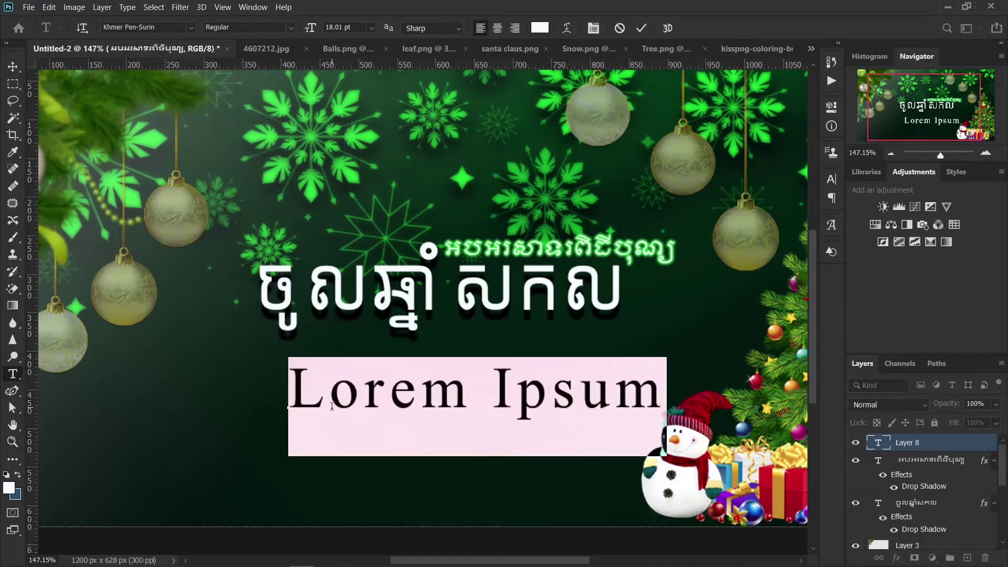
text(2)
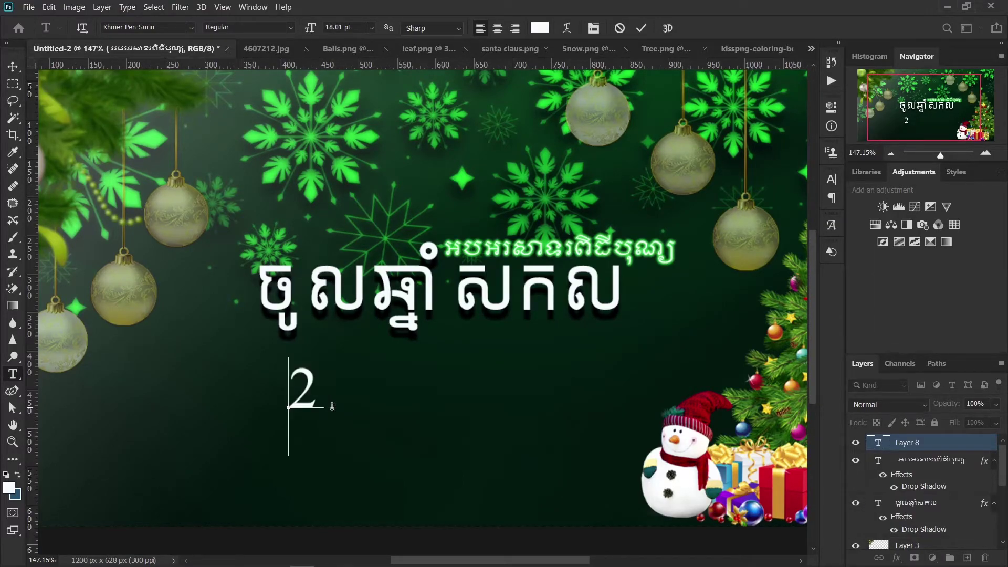
key(BackSpace)
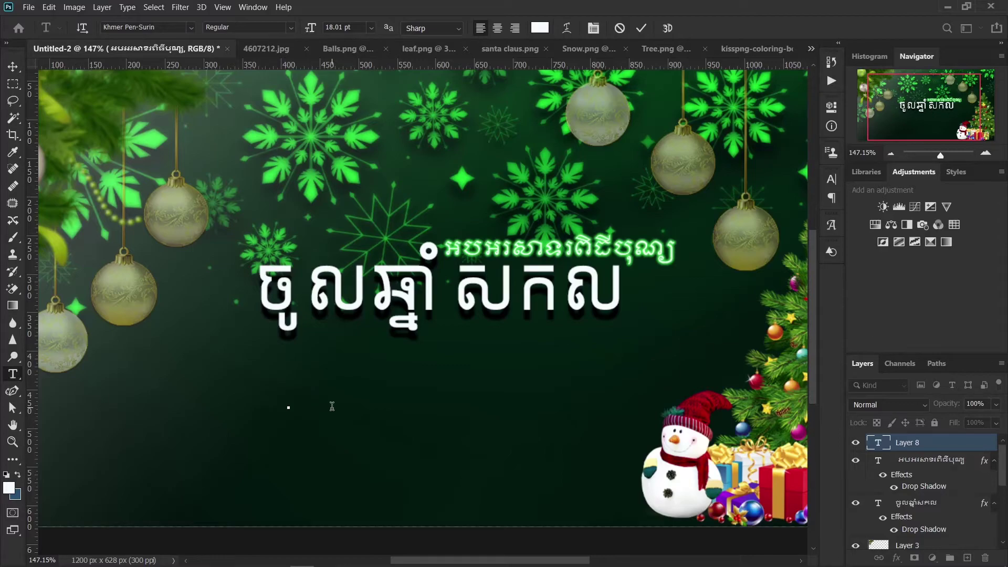
key(super+space)
text(២០)
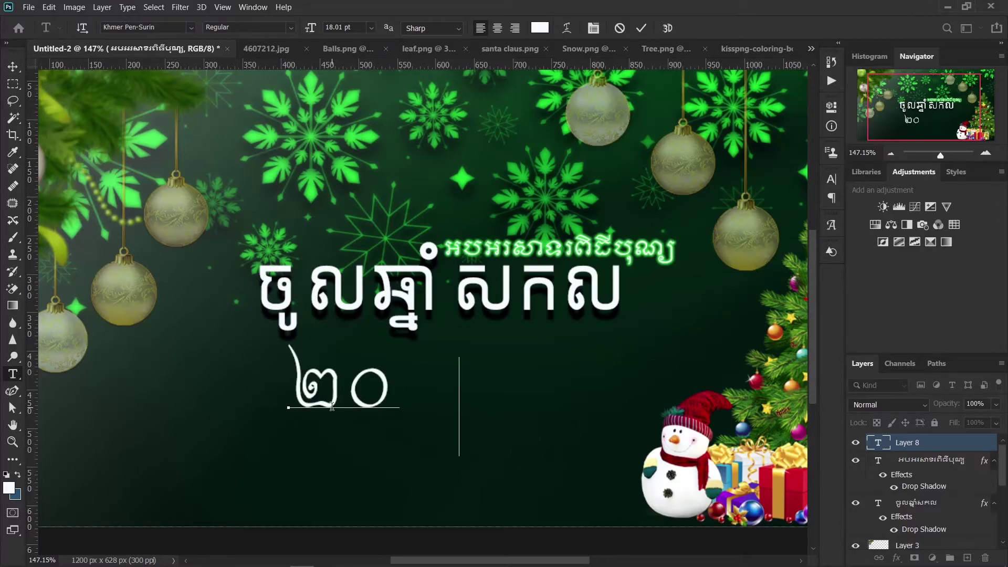
text(២១)
Set the year text's tracking to 400 and commit it
key(ctrl+a)
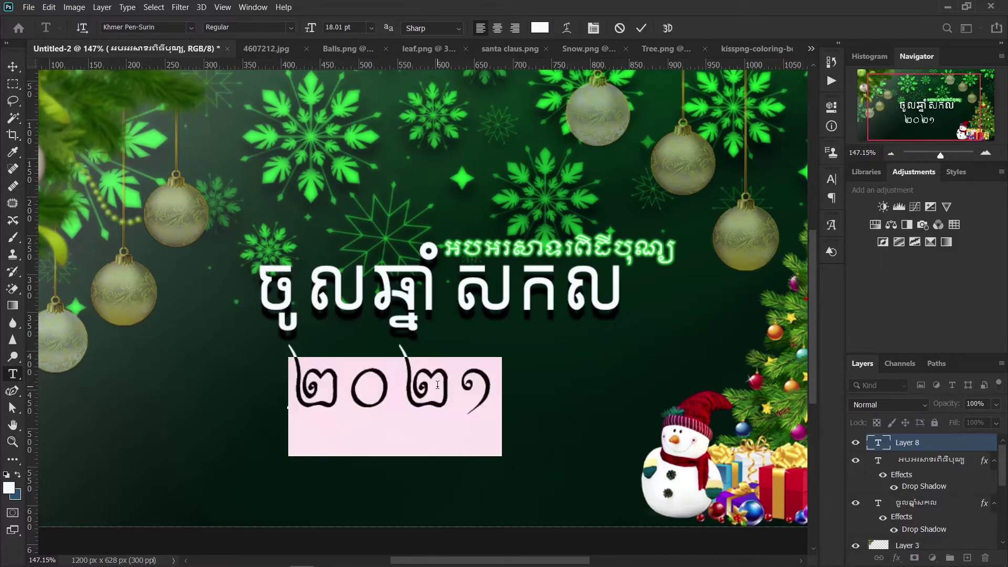
click(834, 126)
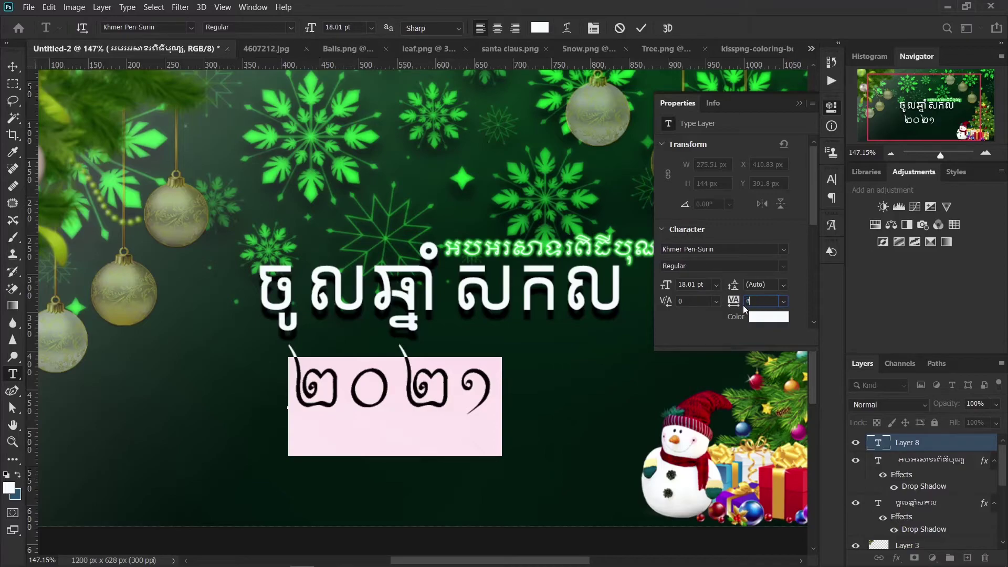
text(០)
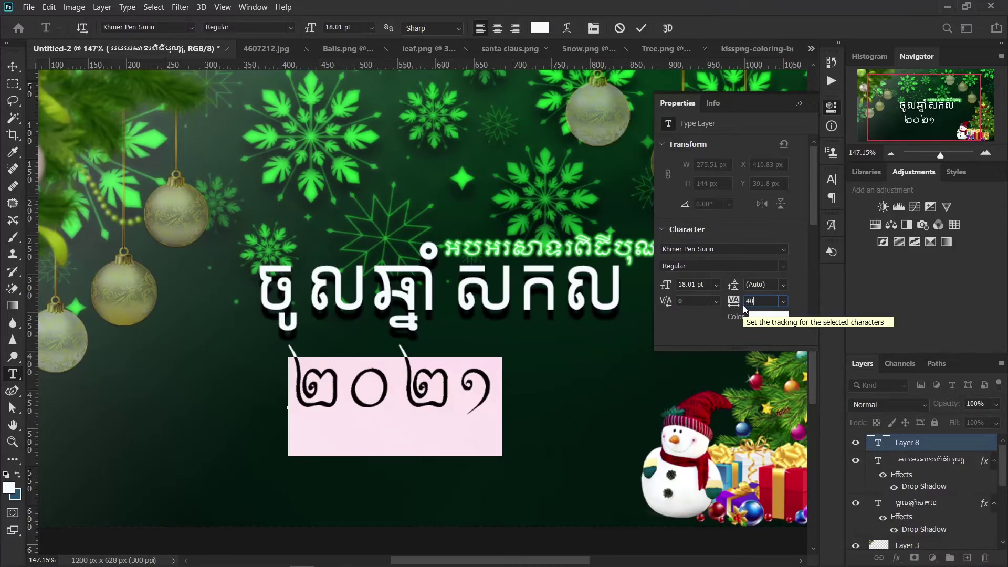
text(0)
key(Return)
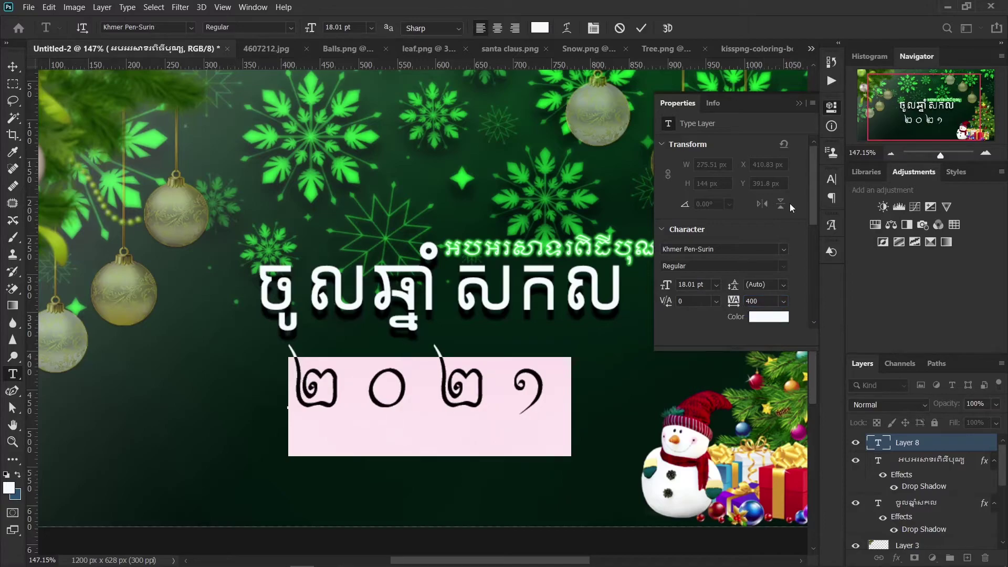
click(799, 103)
click(12, 67)
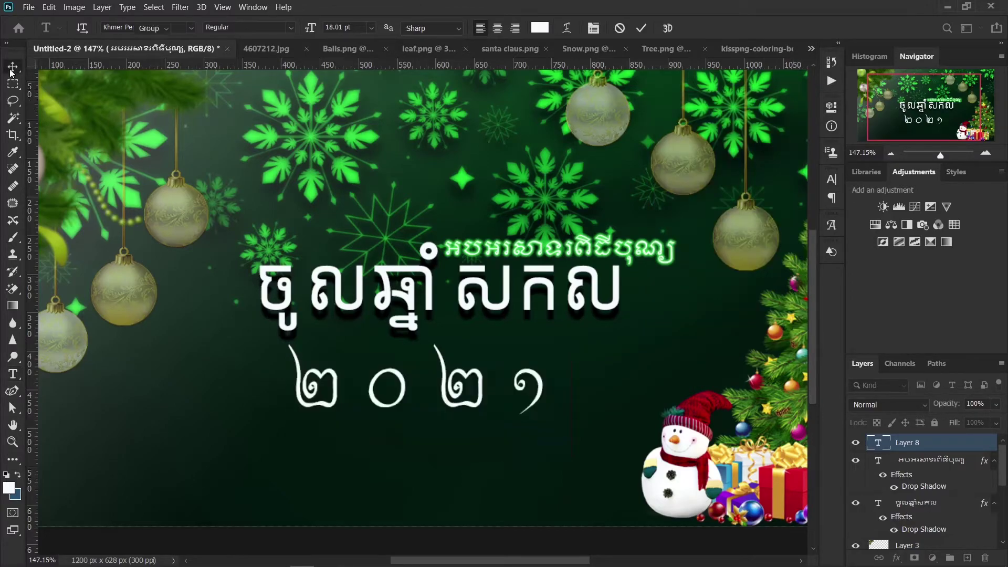
Move the year text up and right and confirm a Free Transform on it
mouse_move(541, 390)
mouse_down()
mouse_move(589, 376)
mouse_move(553, 382)
mouse_up()
key(ctrl+t)
click(696, 27)
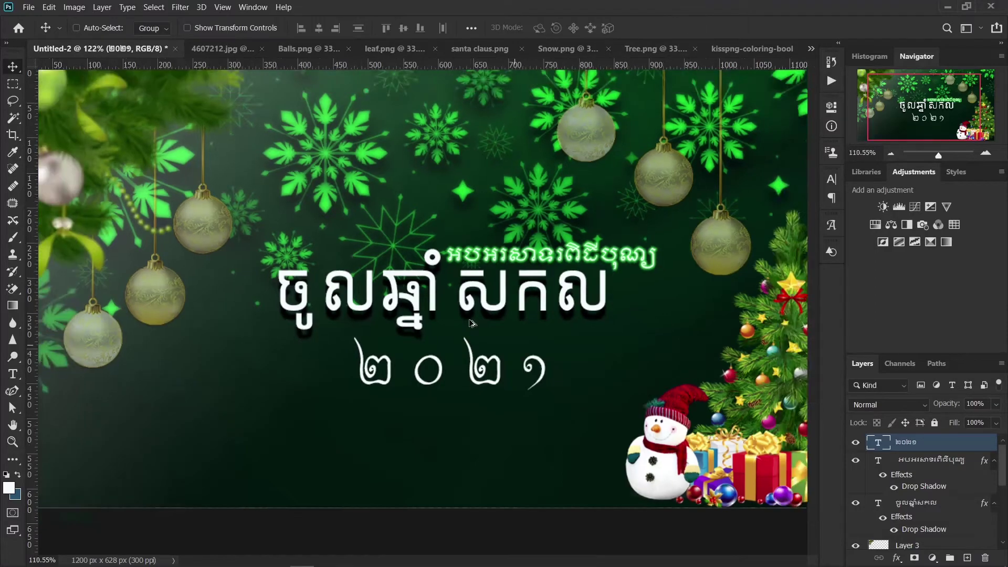
scroll(429, 404, down, 3)
scroll(429, 403, up, 2)
scroll(430, 403, up, 1)
scroll(420, 389, up, 1)
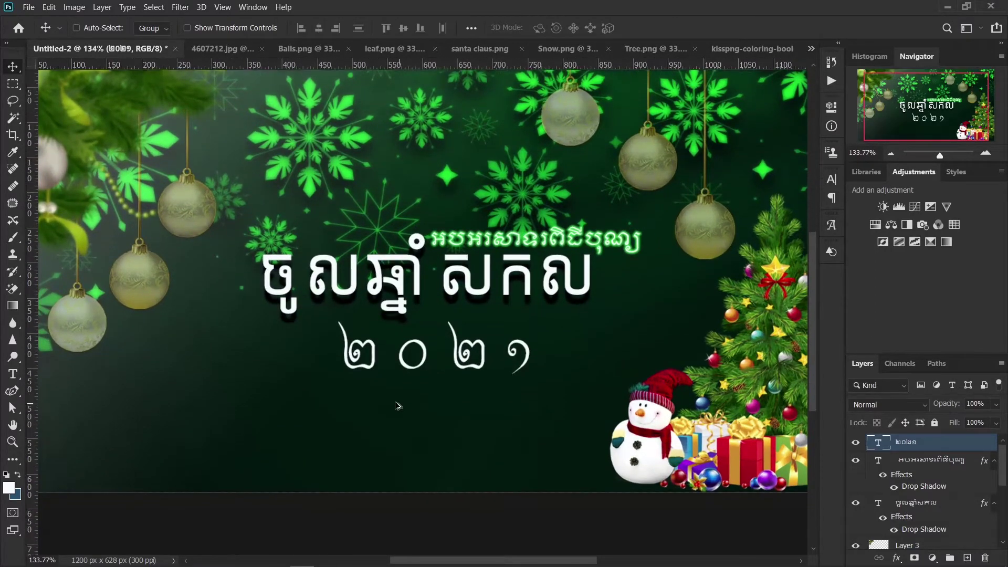
scroll(415, 368, up, 2)
scroll(415, 346, up, 2)
scroll(413, 346, up, 1)
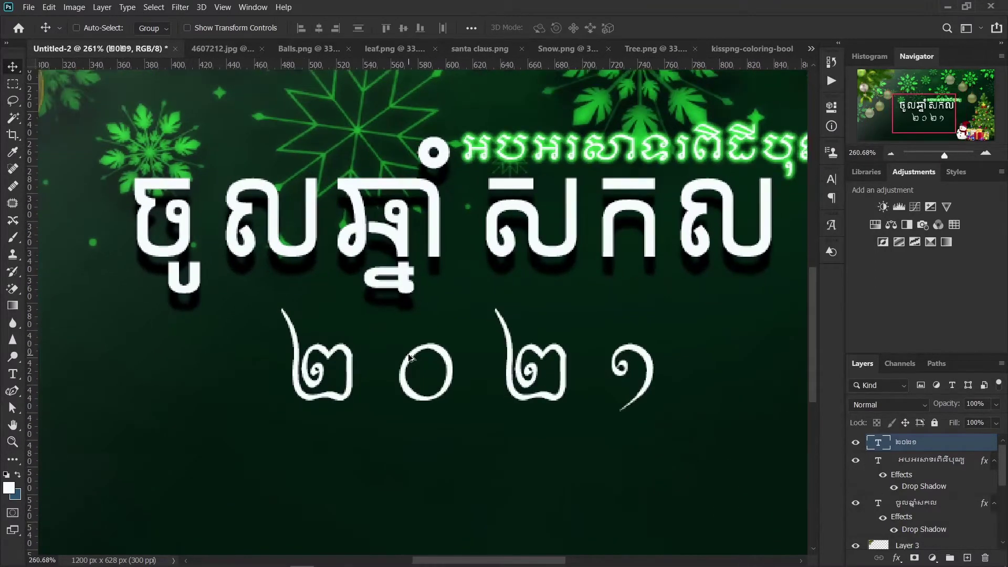
scroll(590, 406, down, 3)
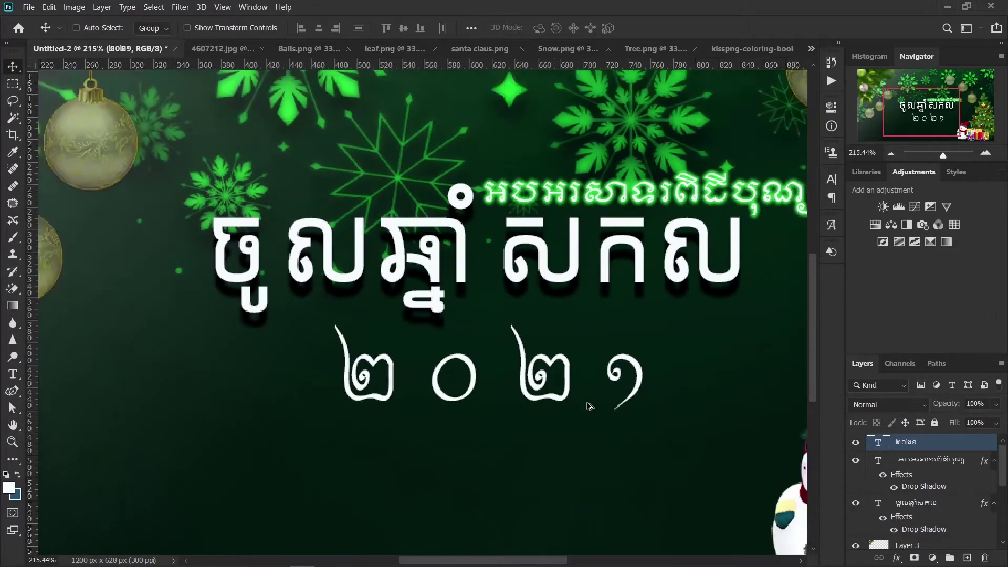
scroll(589, 406, down, 1)
scroll(589, 405, up, 1)
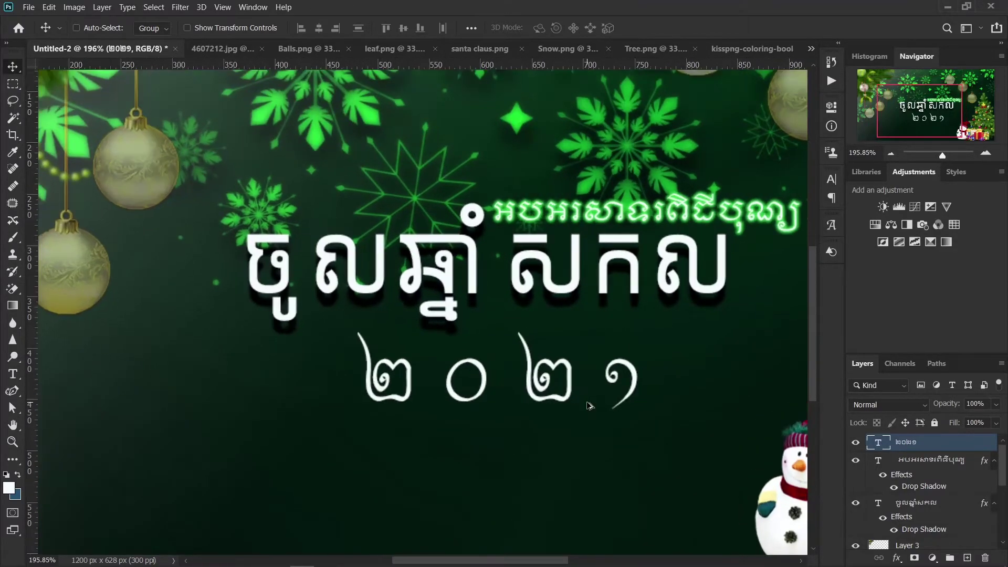
scroll(589, 406, up, 1)
scroll(589, 406, up, 1)
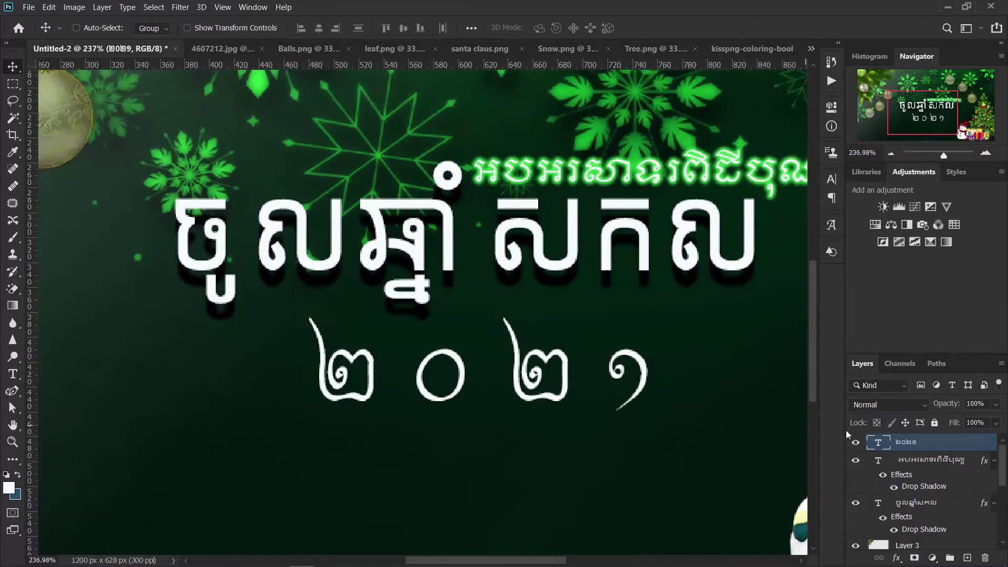
Try copying the marquee-selected ០ digit to a new layer, dismiss the error, and deselect
click(13, 84)
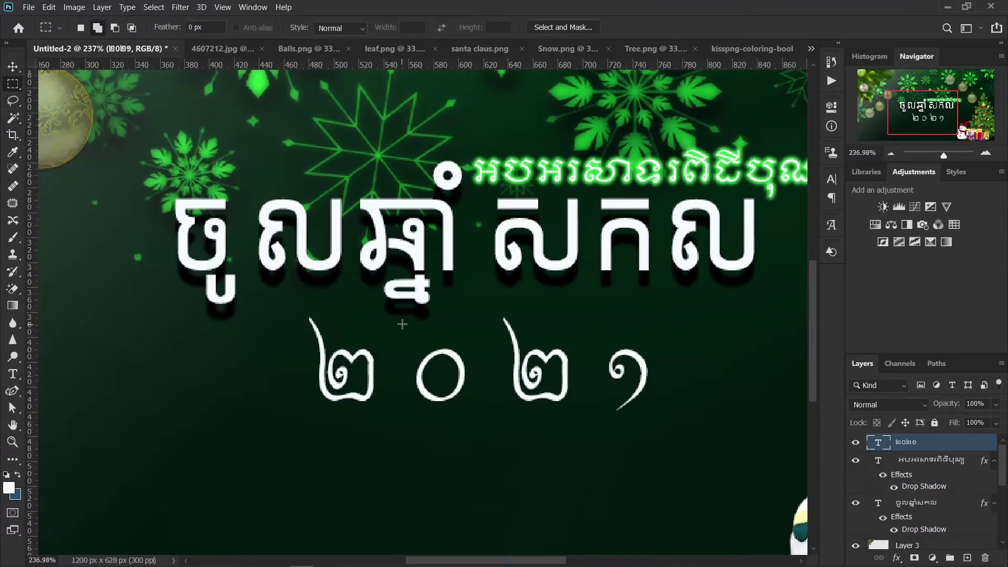
drag(406, 341, 475, 414)
key(ctrl+j)
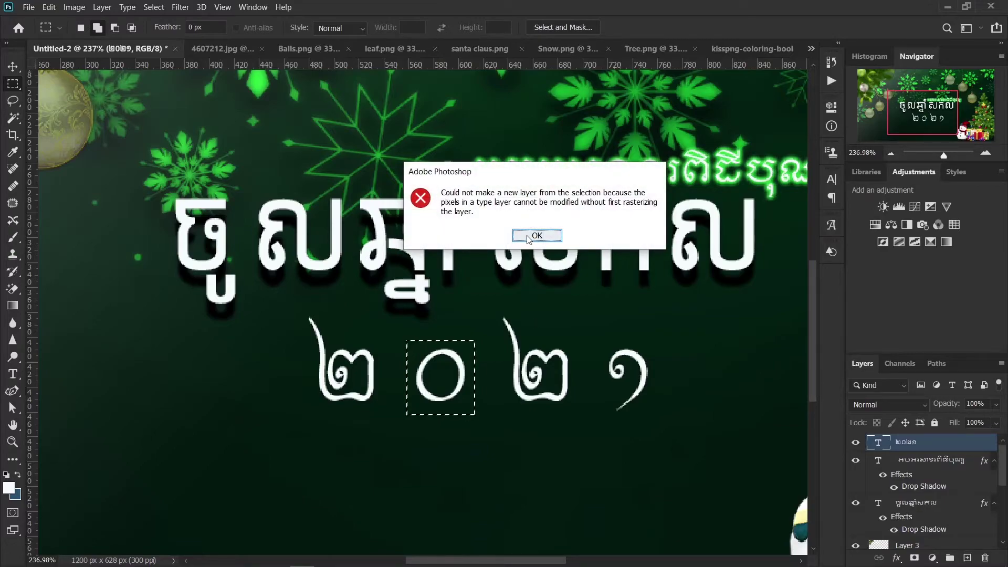
click(529, 239)
key(ctrl+d)
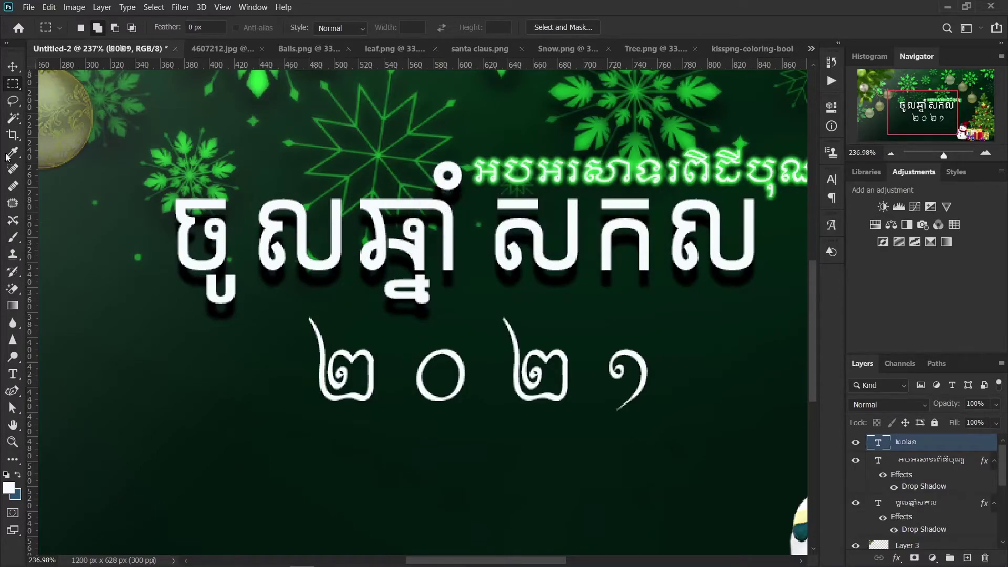
click(13, 67)
Nudge the year slightly higher beneath the greeting and open its Drop Shadow style
scroll(391, 343, down, 2)
scroll(391, 344, down, 2)
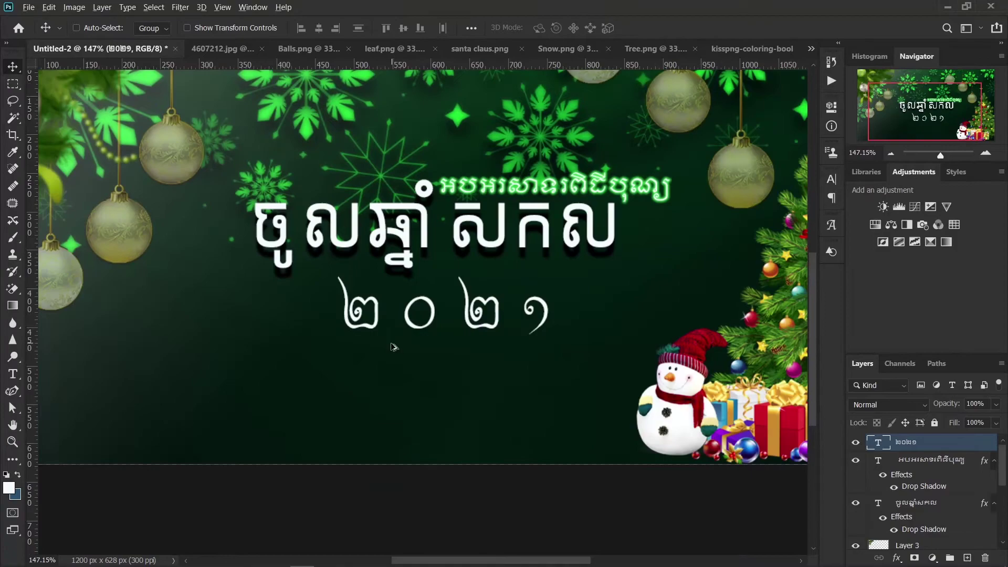
scroll(397, 349, down, 2)
scroll(407, 363, up, 3)
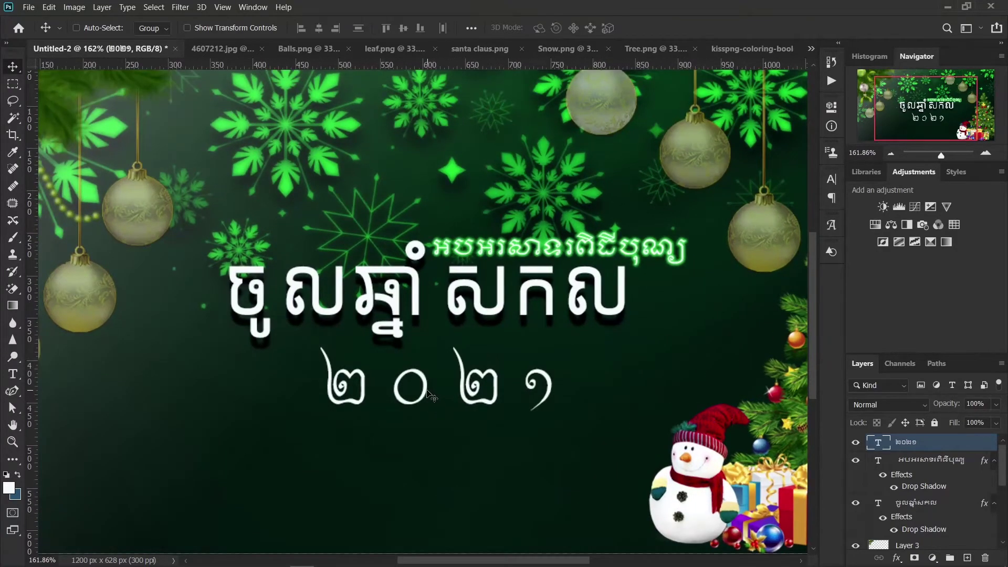
drag(428, 392, 431, 384)
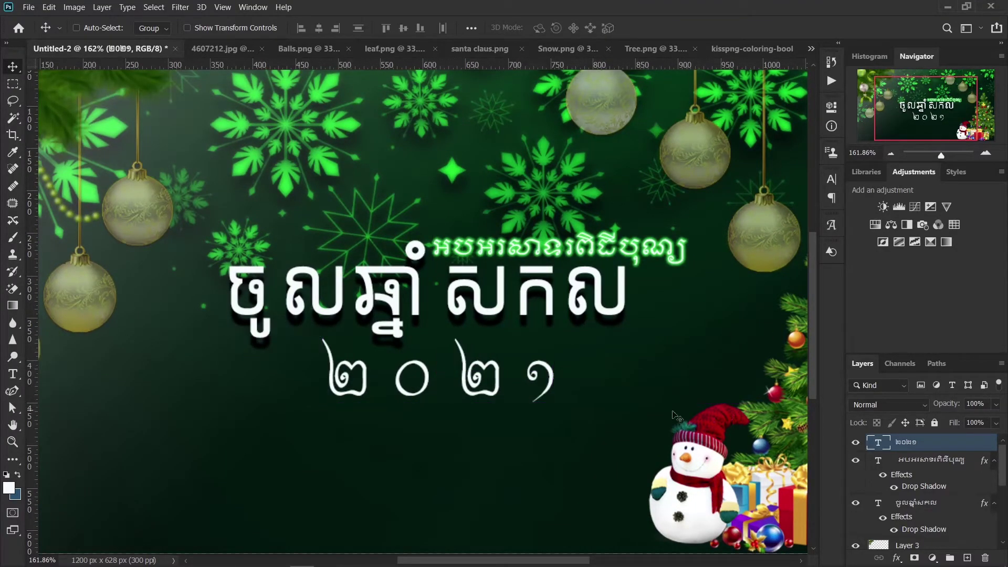
click(897, 560)
click(916, 549)
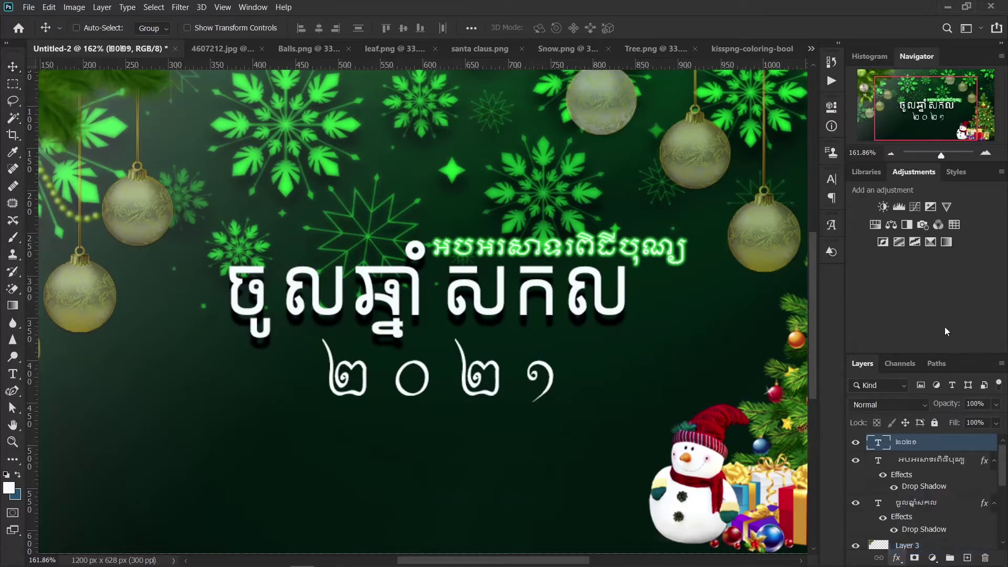
Try drop shadow colours for the year: red ff0000 and colours sampled from the banner
mouse_move(747, 159)
mouse_down()
mouse_move(779, 191)
mouse_move(806, 192)
mouse_up()
click(799, 239)
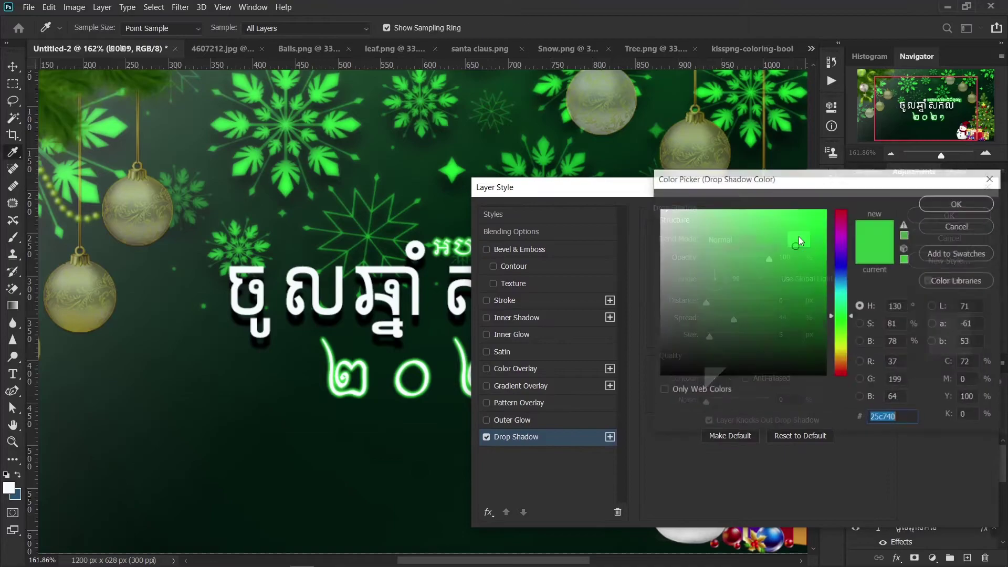
drag(840, 232, 846, 205)
text(ff0000)
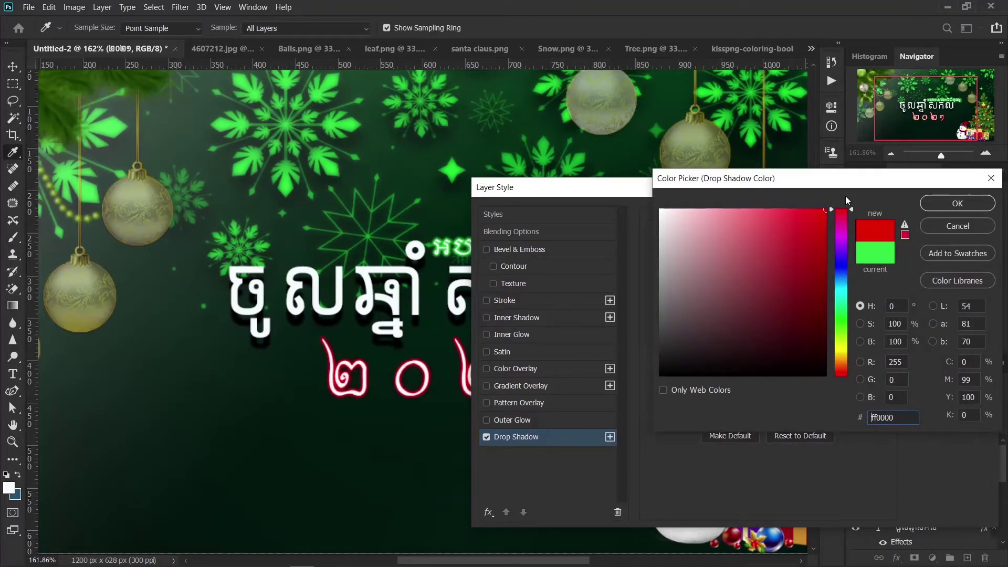
click(620, 107)
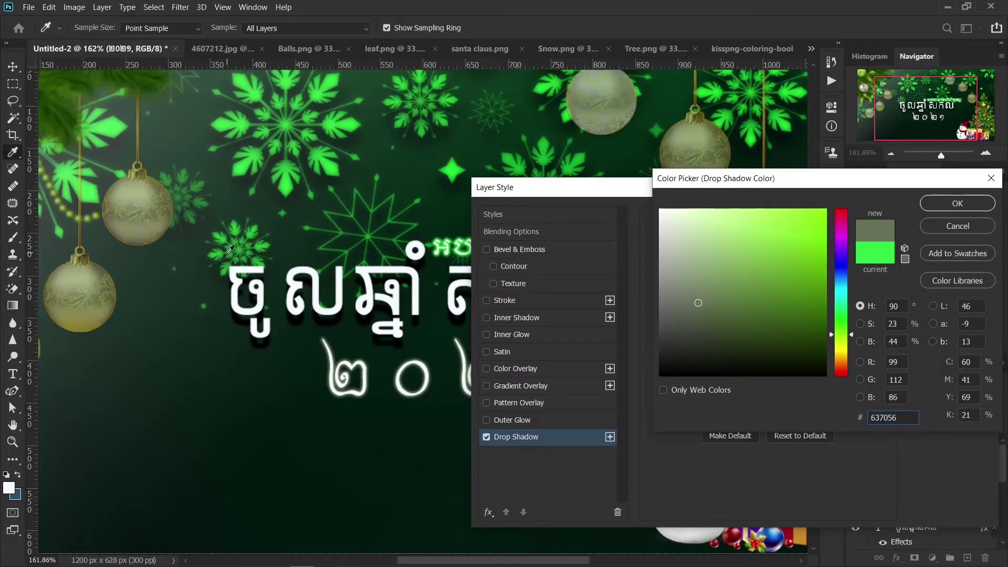
click(94, 293)
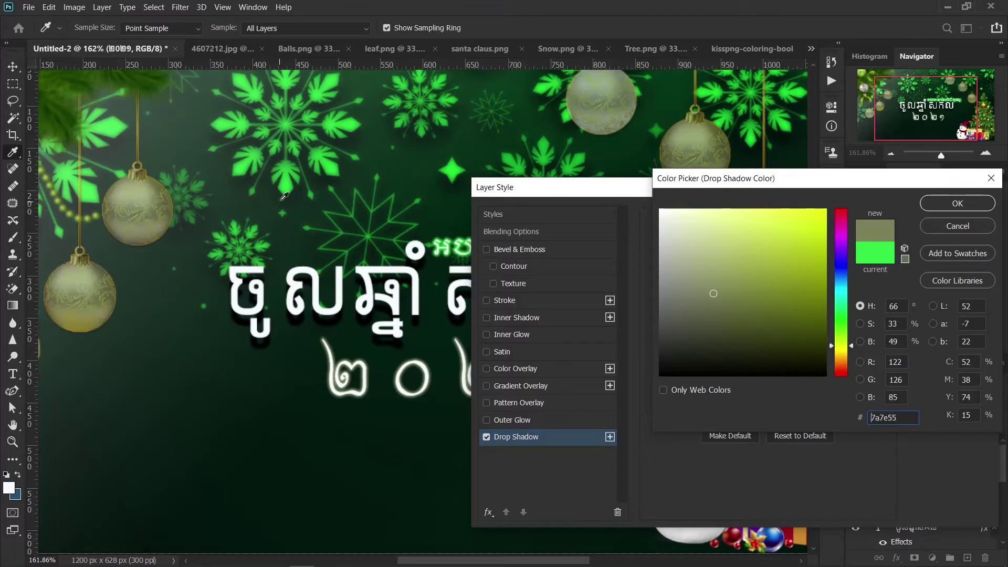
click(290, 177)
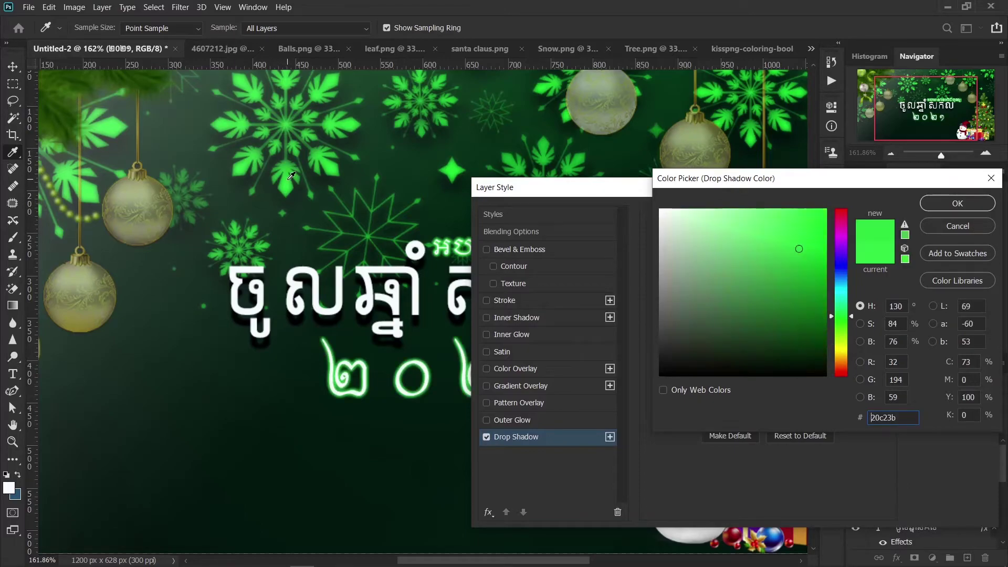
Cancel the drop shadow, leaving no effect, and drag the year up then back down
click(957, 203)
click(950, 236)
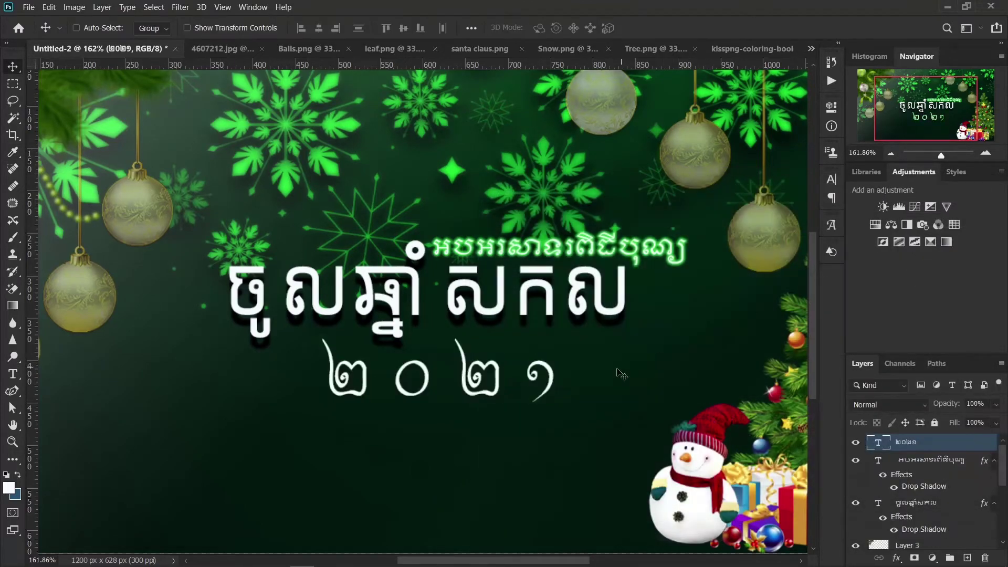
drag(499, 389, 502, 376)
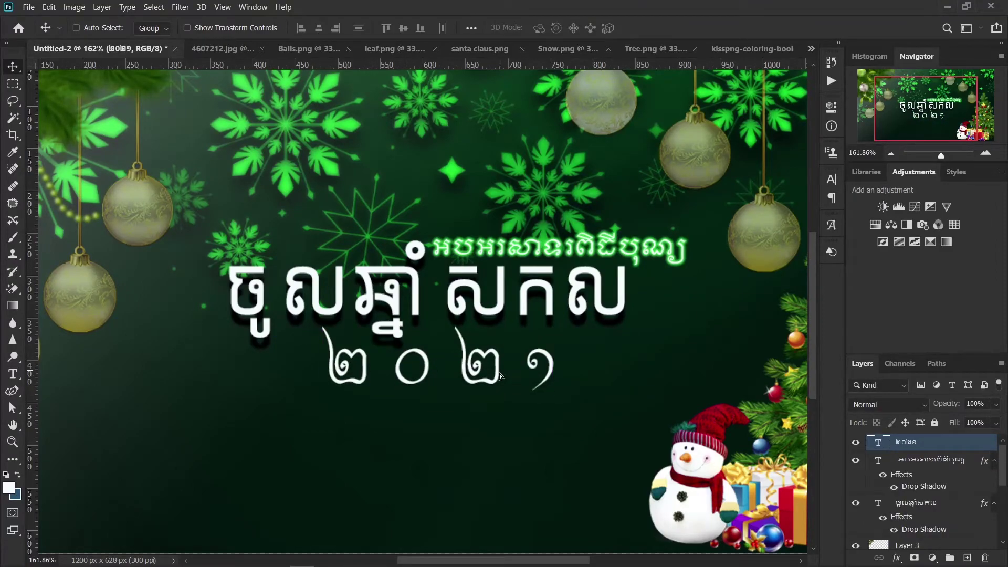
drag(500, 376, 493, 459)
Select the year digits in text mode, type HA, then erase it
key(t)
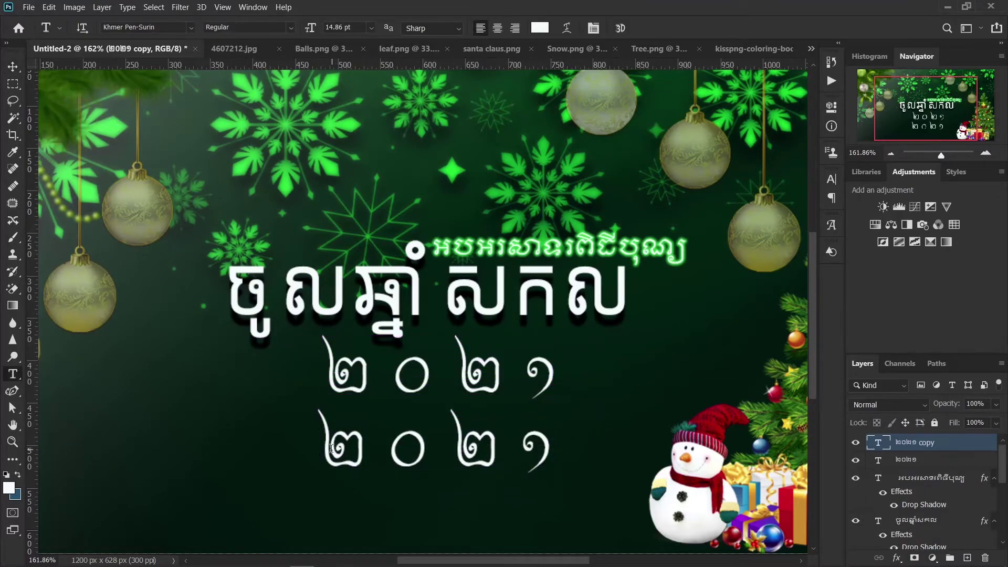
drag(331, 448, 569, 460)
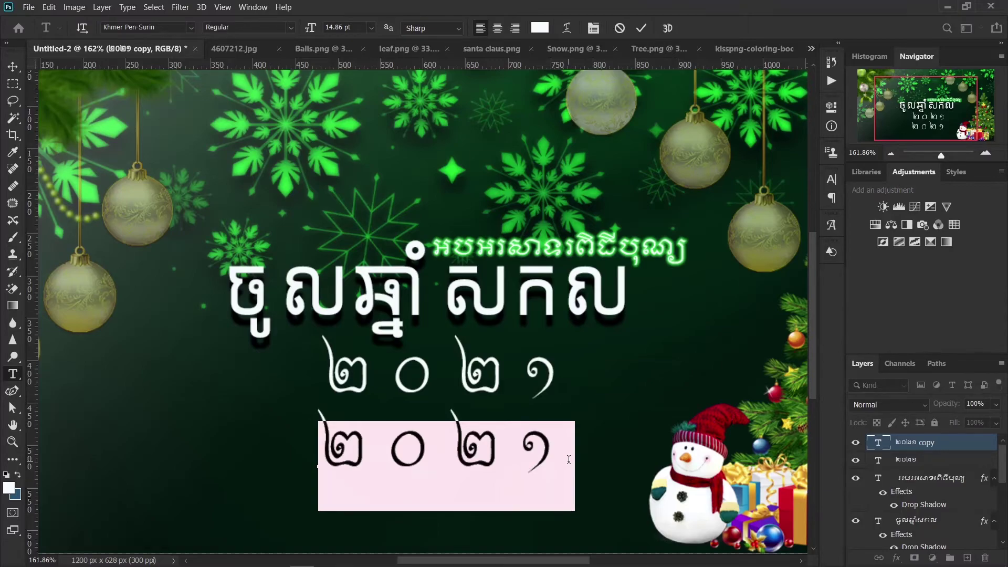
text(HA)
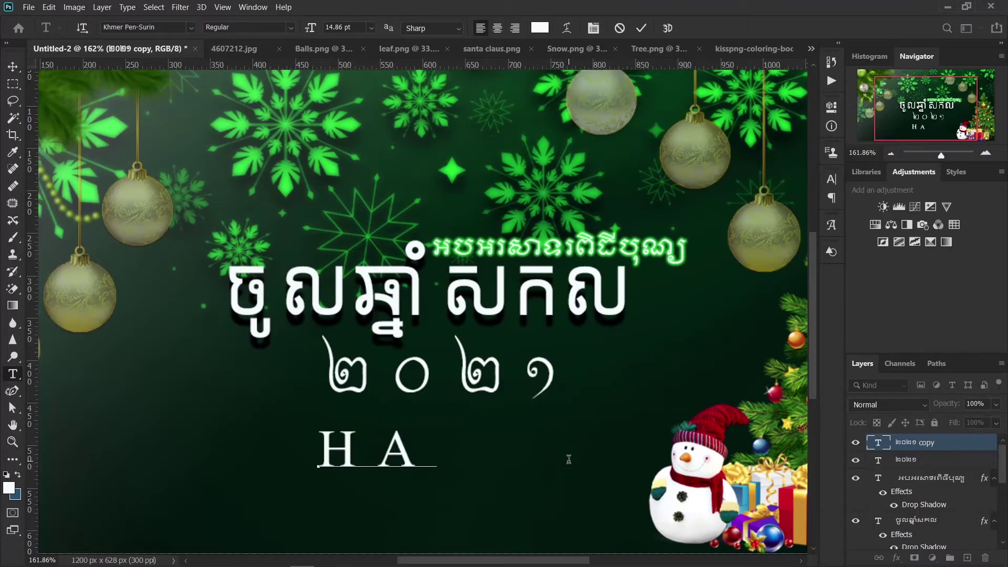
key(BackSpace)
key(BackSpace)
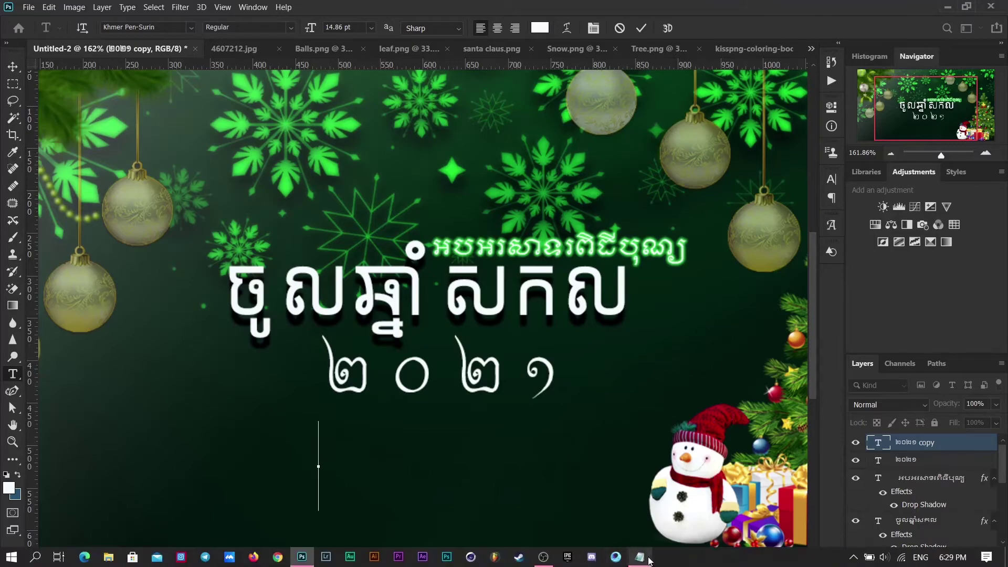
Copy HAPPY NEW YEAR from Notepad and paste it as a new text layer below the numerals
click(303, 557)
drag(356, 250, 290, 251)
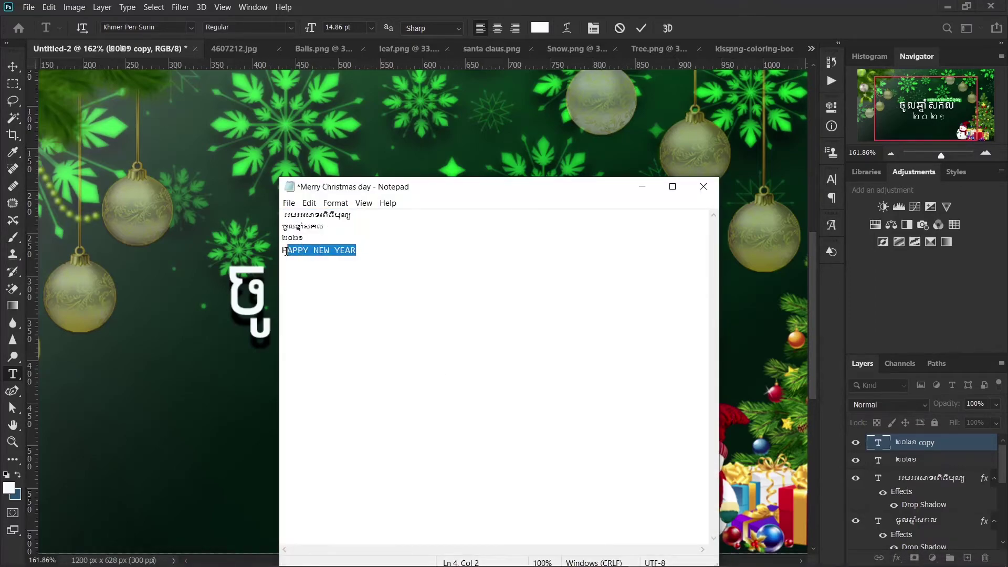
click(640, 188)
click(319, 464)
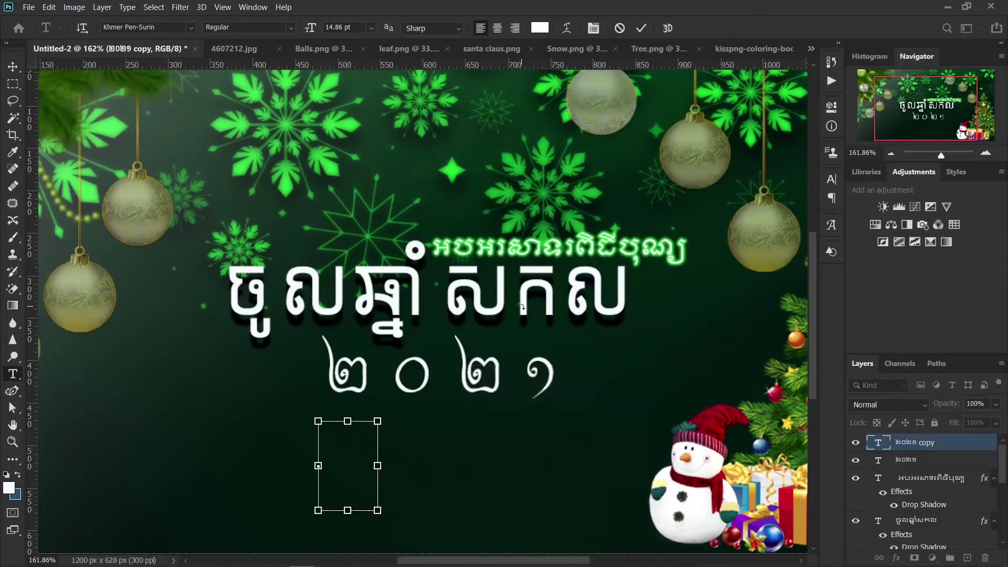
key(ctrl+v)
key(ctrl+a)
scroll(675, 263, down, 2)
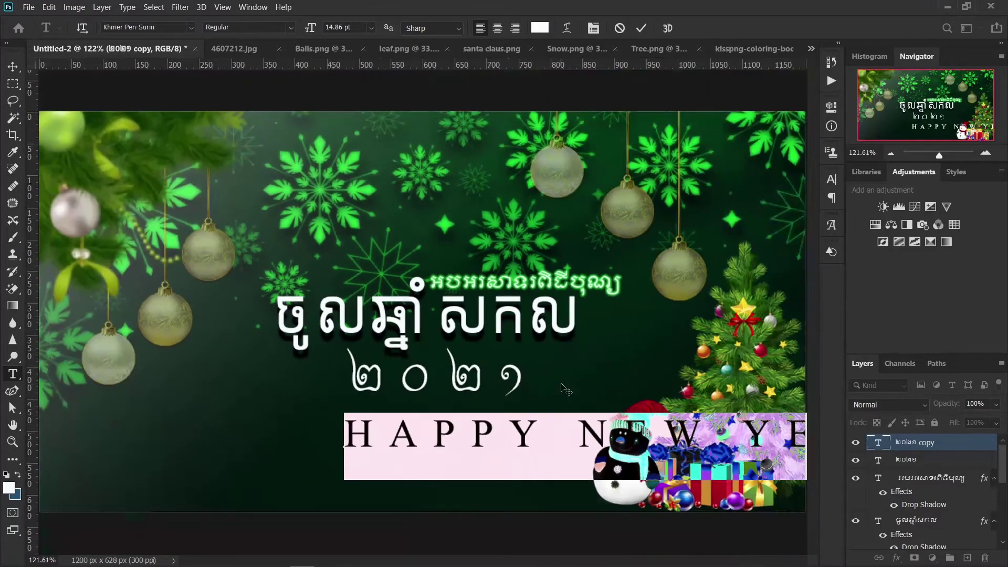
scroll(676, 263, down, 2)
scroll(676, 263, down, 2)
scroll(675, 263, down, 2)
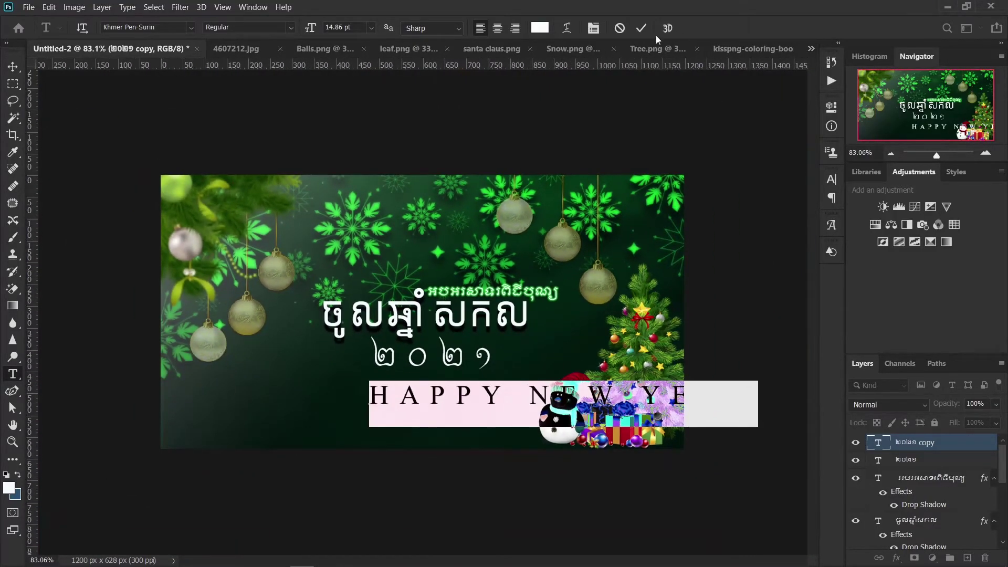
click(642, 28)
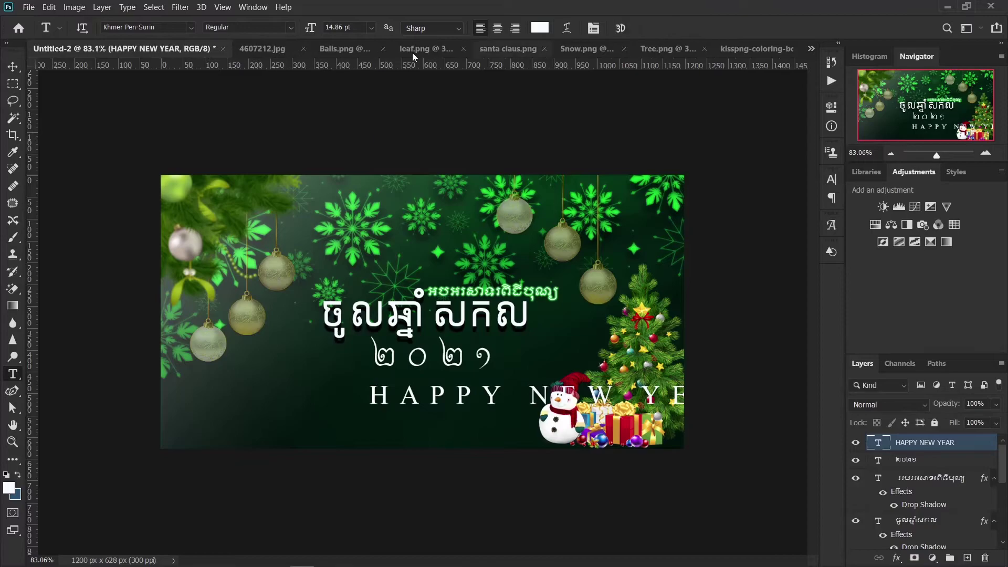
Scale HAPPY NEW YEAR to 38.9% and position it centred just under ២០២១
click(10, 68)
key(ctrl+t)
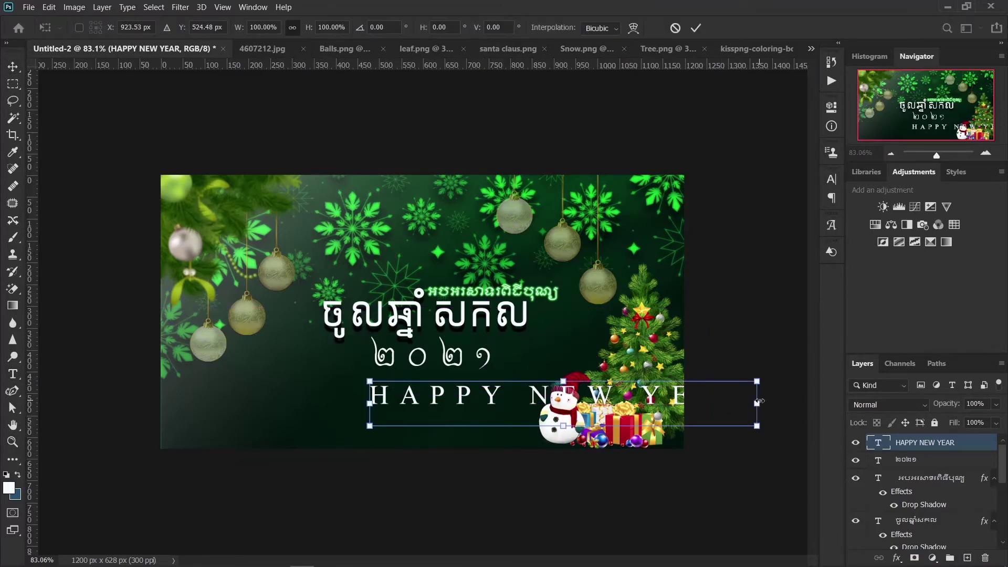
drag(757, 402, 520, 403)
scroll(489, 440, up, 2)
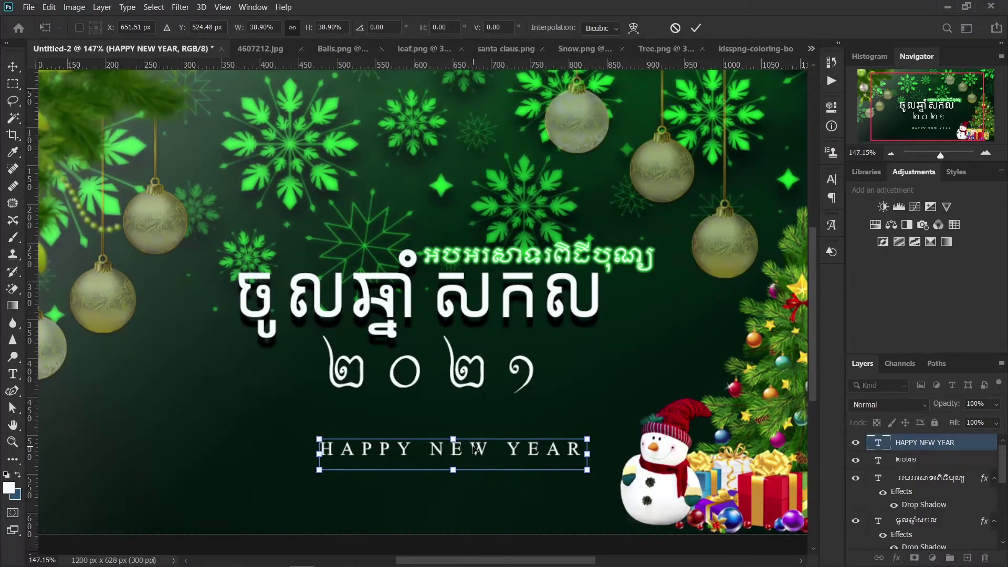
drag(474, 448, 444, 407)
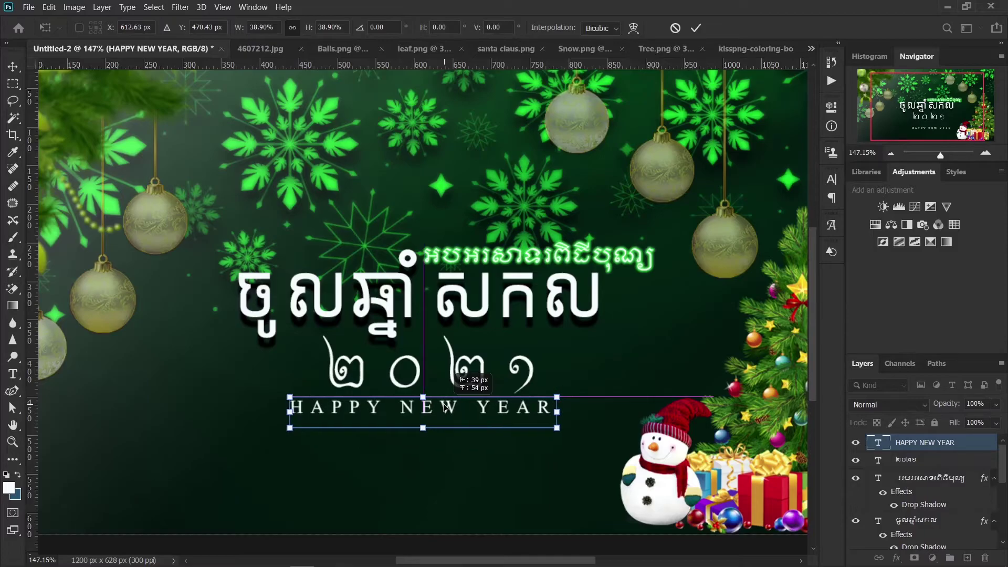
click(695, 28)
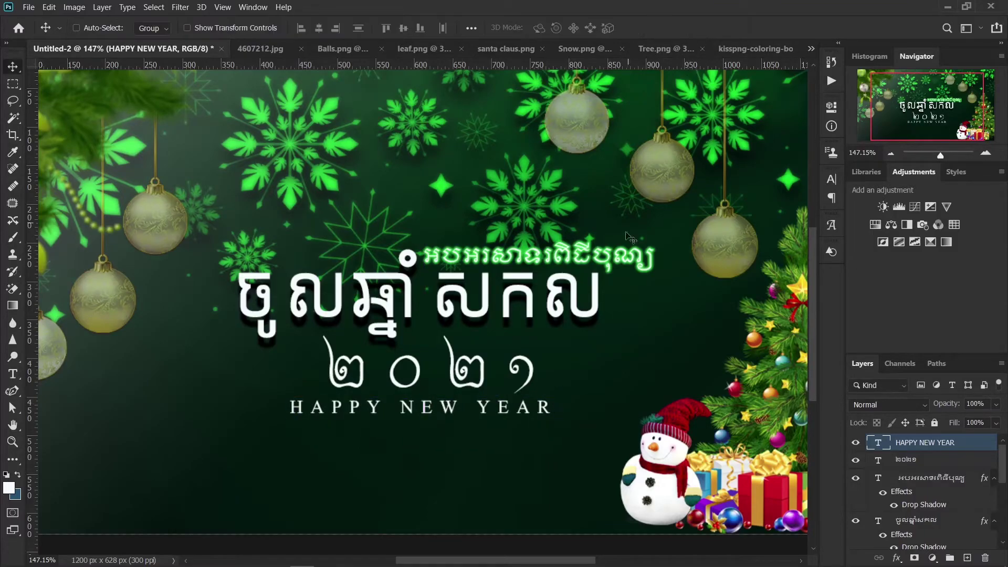
key(Down)
key(Down)
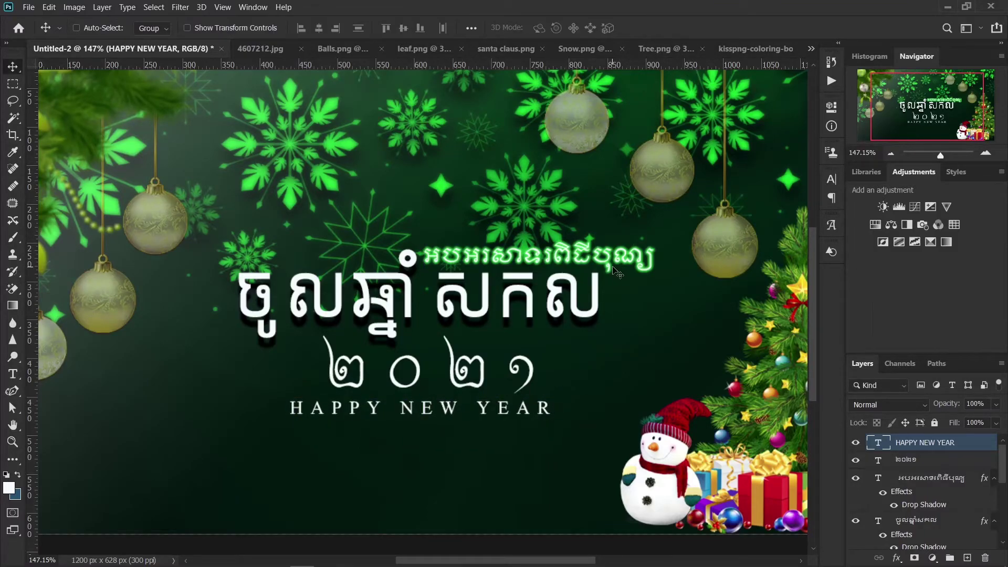
key(Down)
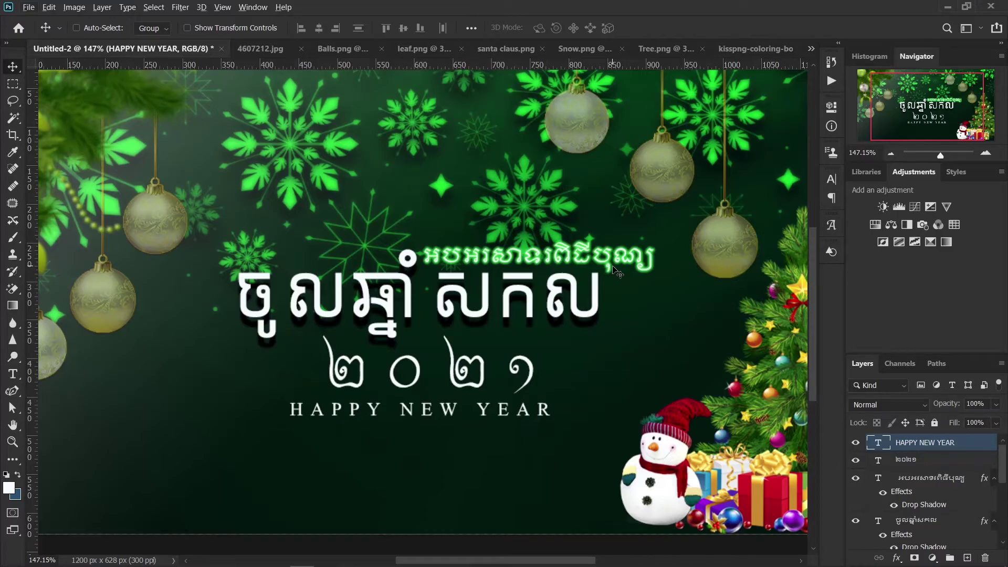
scroll(616, 270, down, 1)
scroll(616, 270, down, 1)
scroll(616, 269, down, 1)
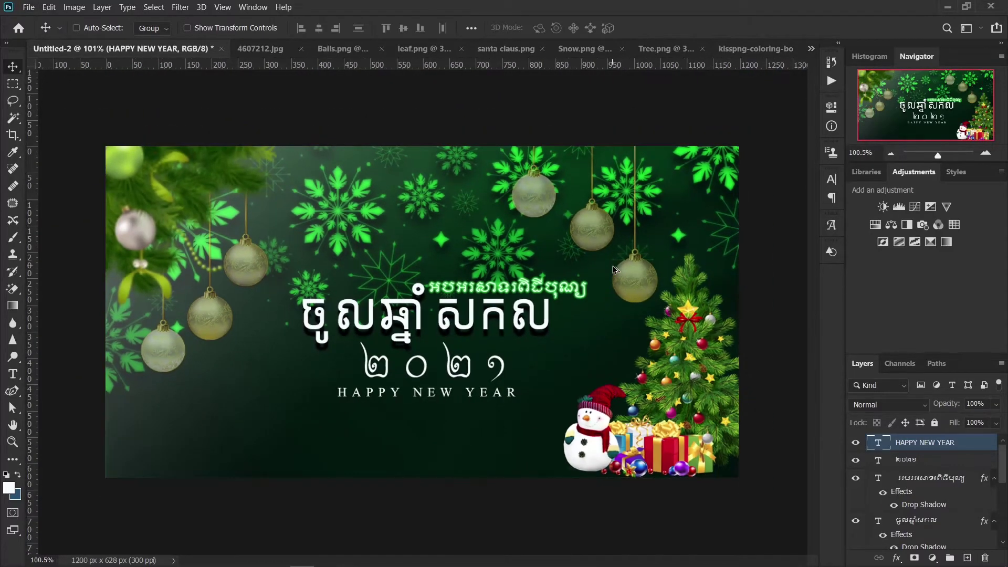
scroll(615, 283, up, 3)
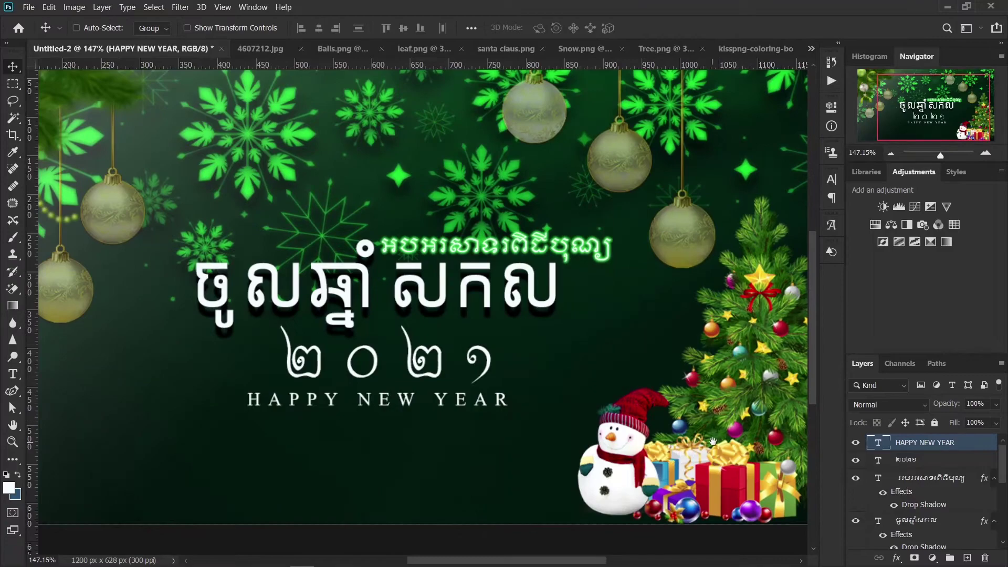
drag(667, 457, 529, 407)
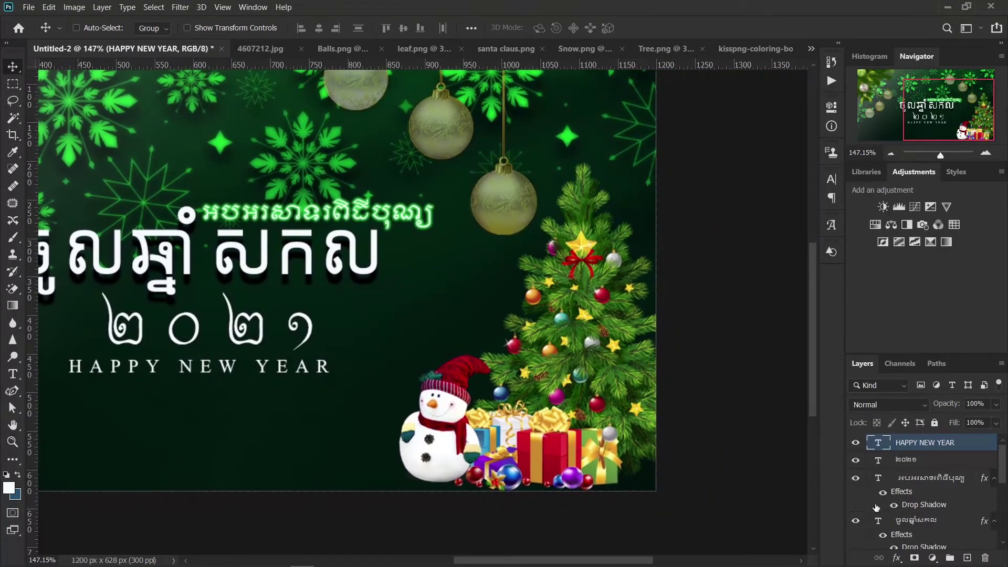
scroll(876, 507, down, 3)
Expand Group 2 and duplicate the tree-and-gifts Layer 1
scroll(881, 500, down, 2)
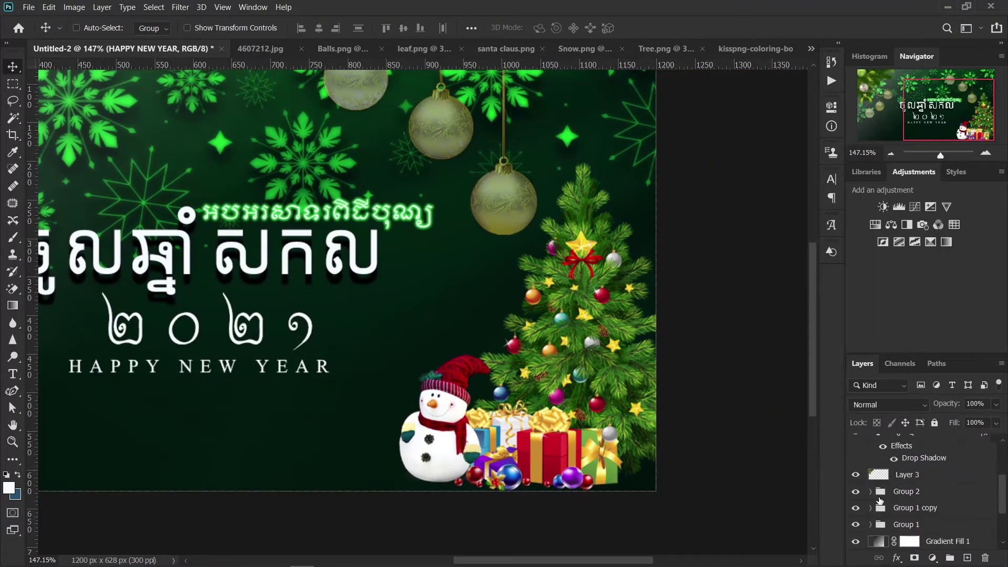
click(856, 508)
click(855, 525)
click(856, 491)
click(870, 491)
scroll(929, 499, down, 2)
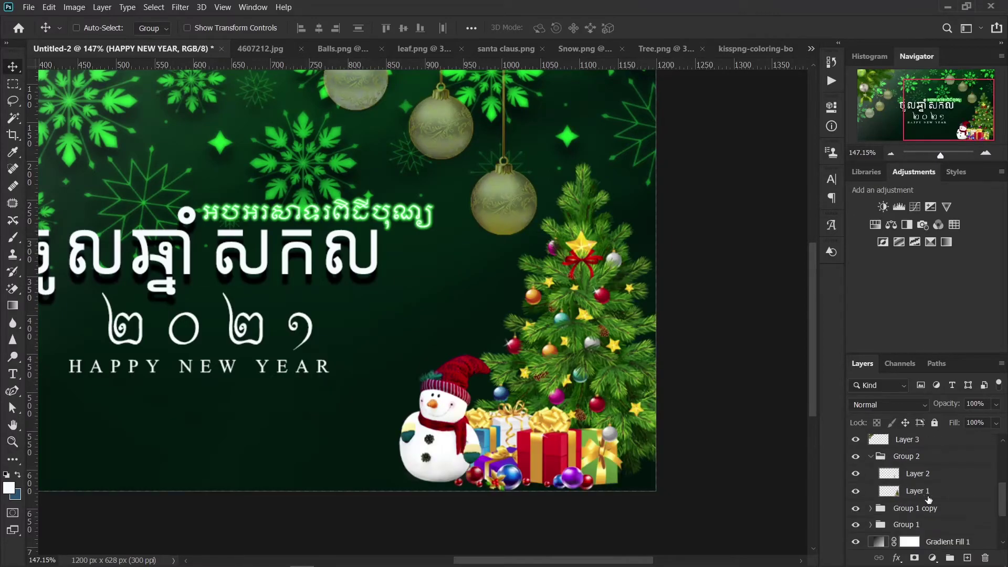
click(891, 493)
key(ctrl+j)
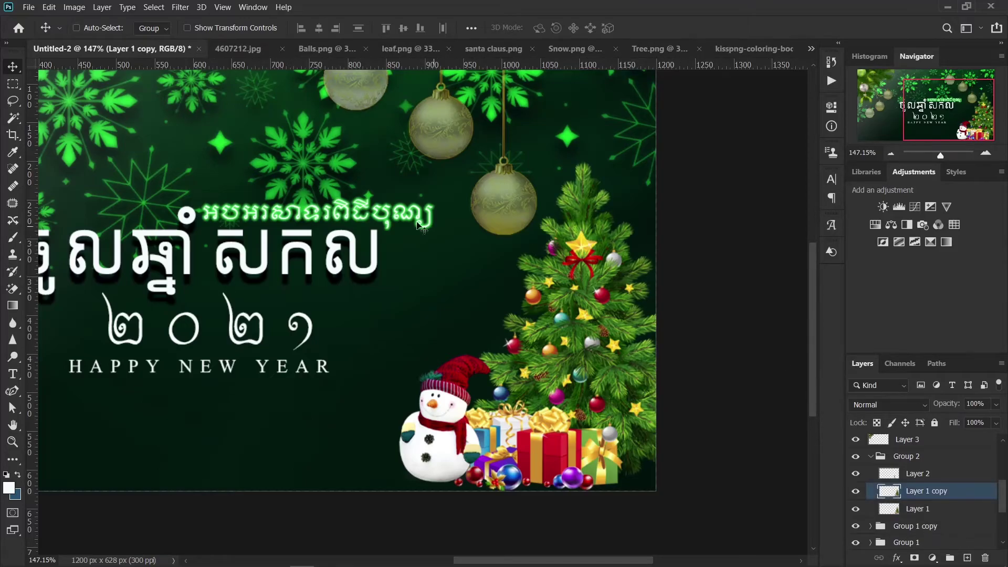
Apply a 1.5 px Gaussian Blur to Layer 1 copy, add a layer mask, and enlarge the brush
click(181, 7)
mouse_move(188, 146)
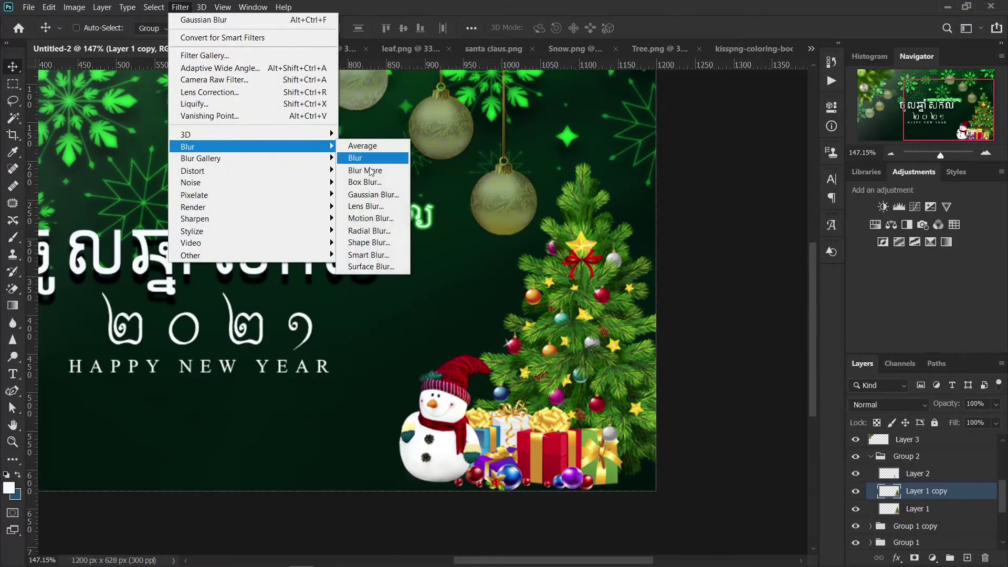
click(370, 196)
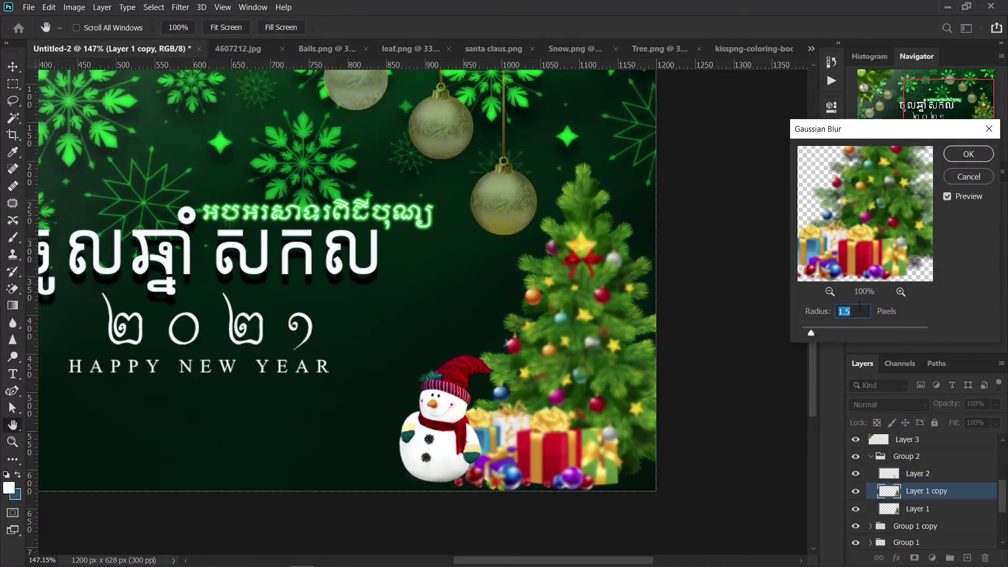
click(957, 159)
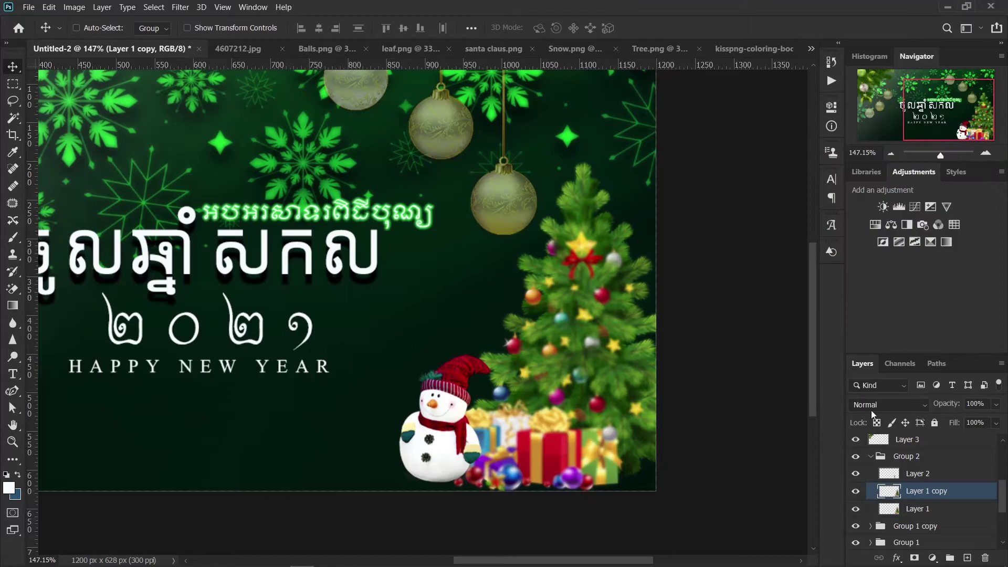
click(916, 557)
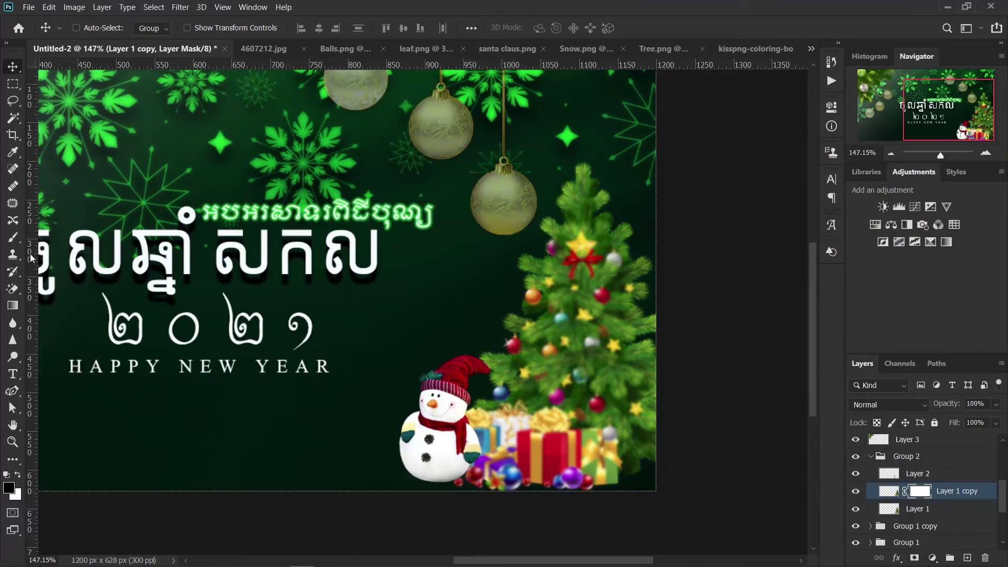
click(13, 237)
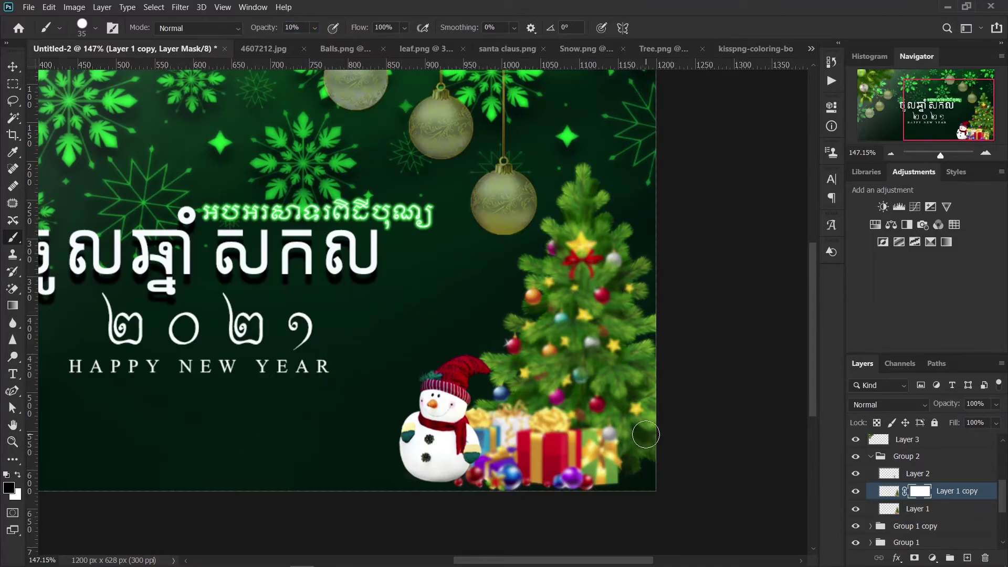
key(bracketright)
key(bracketright)
key(bracketright)
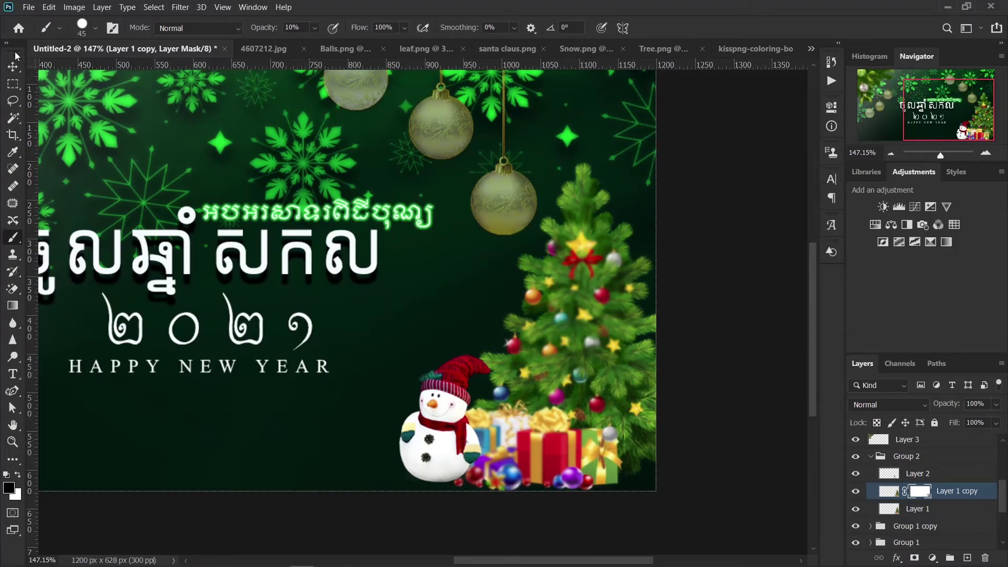
Duplicate the snowman layer, Gaussian-blur the copy, and add a layer mask
key(v)
click(927, 475)
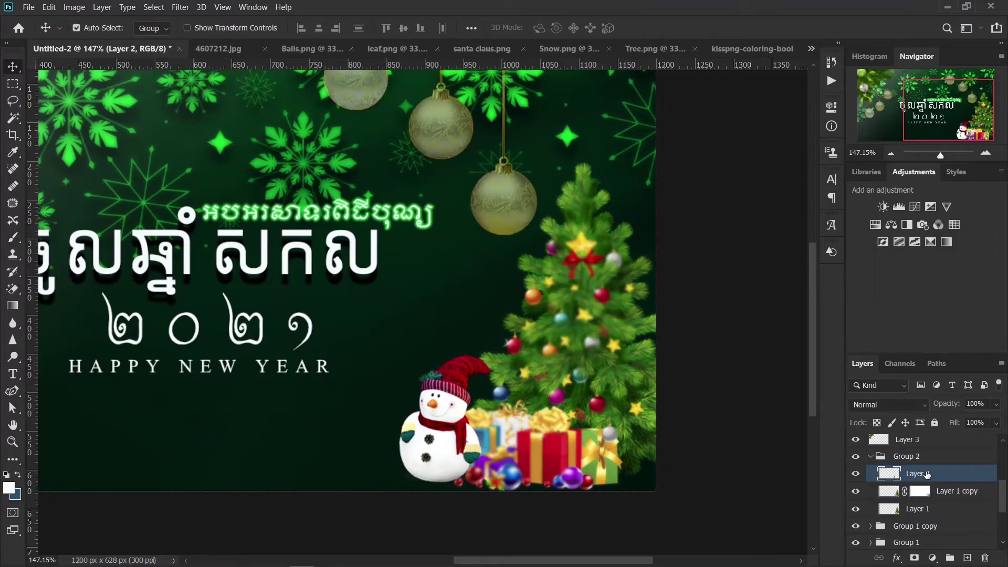
key(ctrl+j)
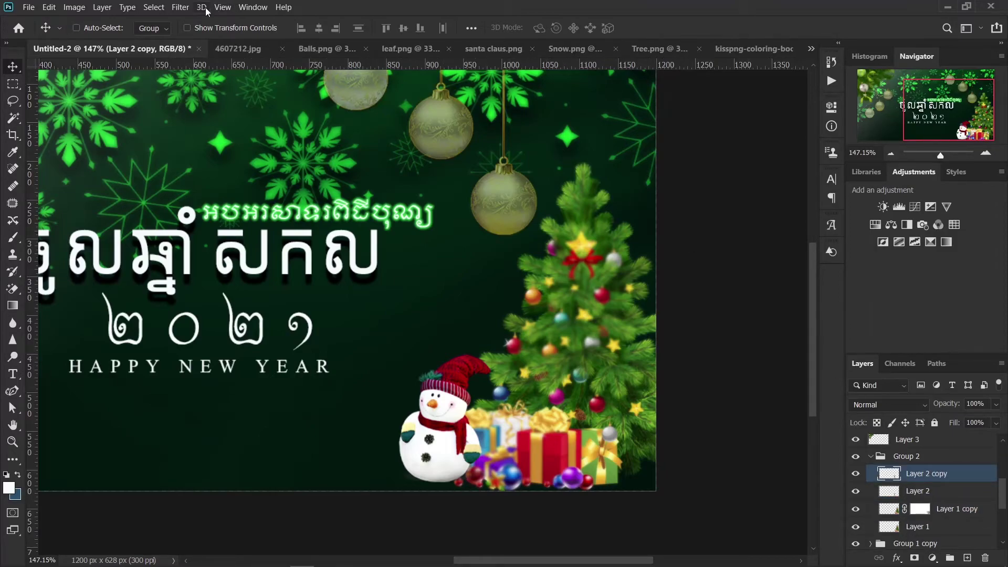
click(180, 7)
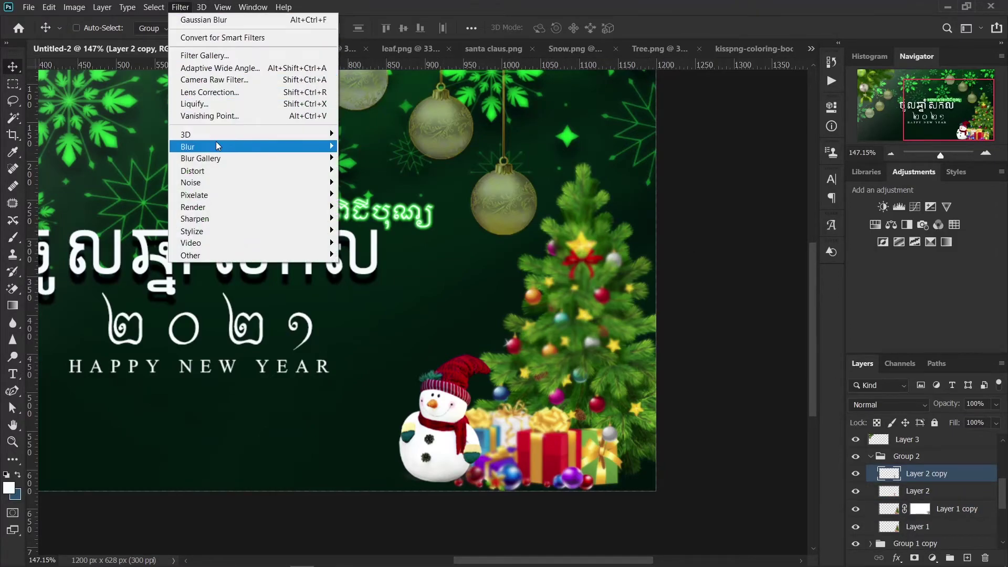
mouse_move(216, 147)
click(390, 196)
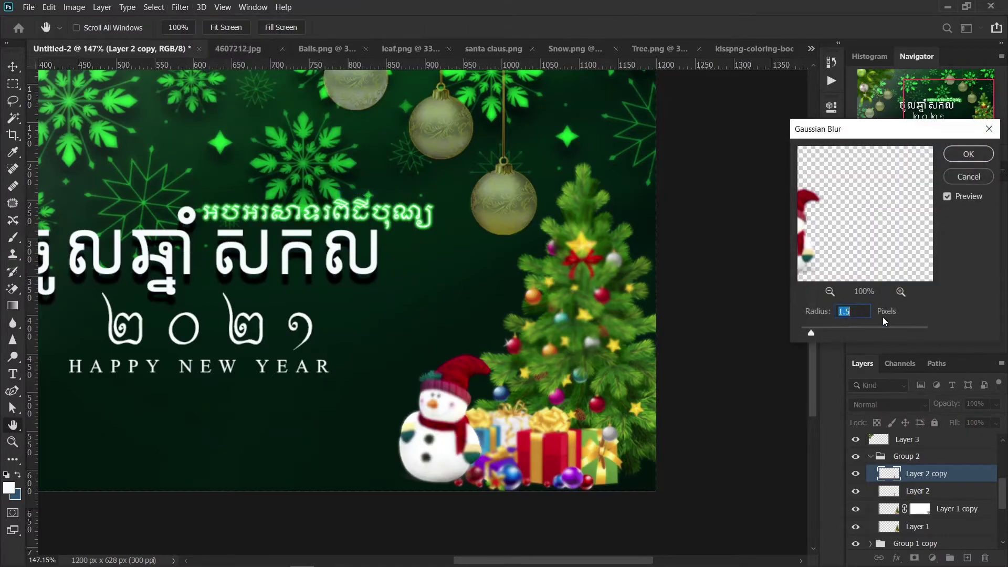
click(969, 155)
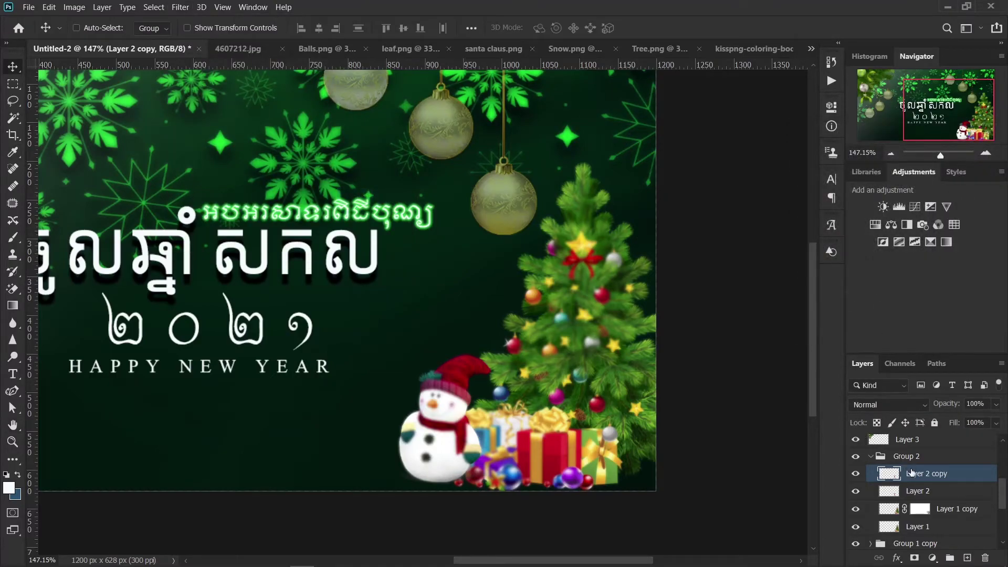
click(915, 559)
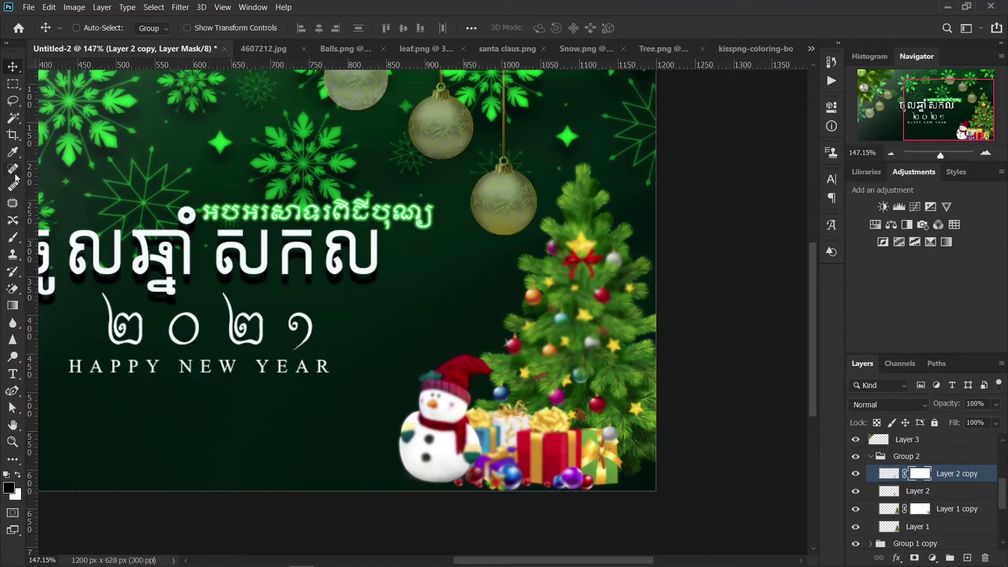
Paint black at 10% opacity on the mask over the snowman, then zoom out
click(13, 237)
scroll(384, 415, up, 2)
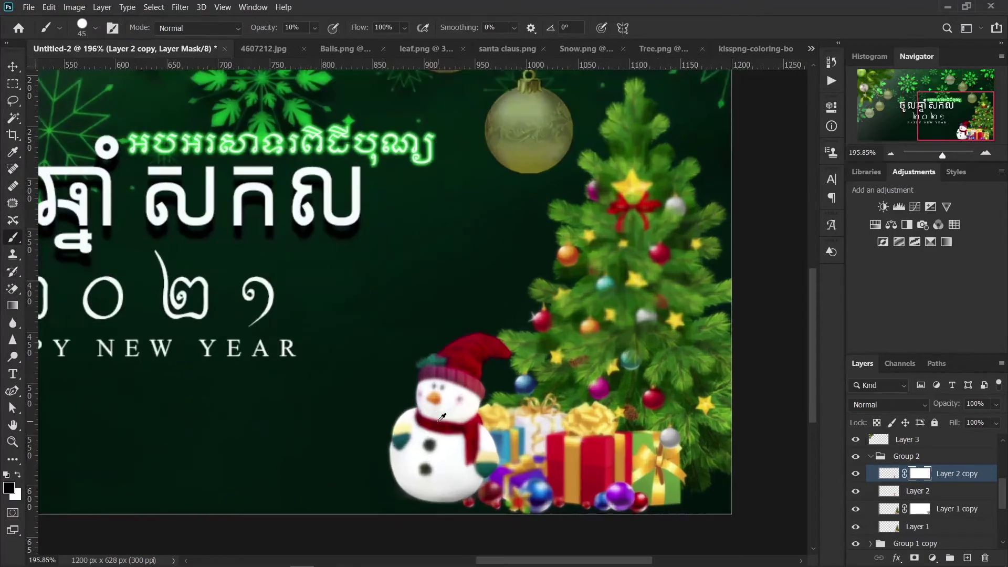
scroll(409, 412, up, 2)
scroll(442, 411, up, 1)
mouse_move(443, 410)
mouse_down()
mouse_move(483, 273)
mouse_move(469, 434)
mouse_move(466, 367)
mouse_move(433, 436)
mouse_move(440, 324)
mouse_move(465, 437)
mouse_move(452, 370)
mouse_up()
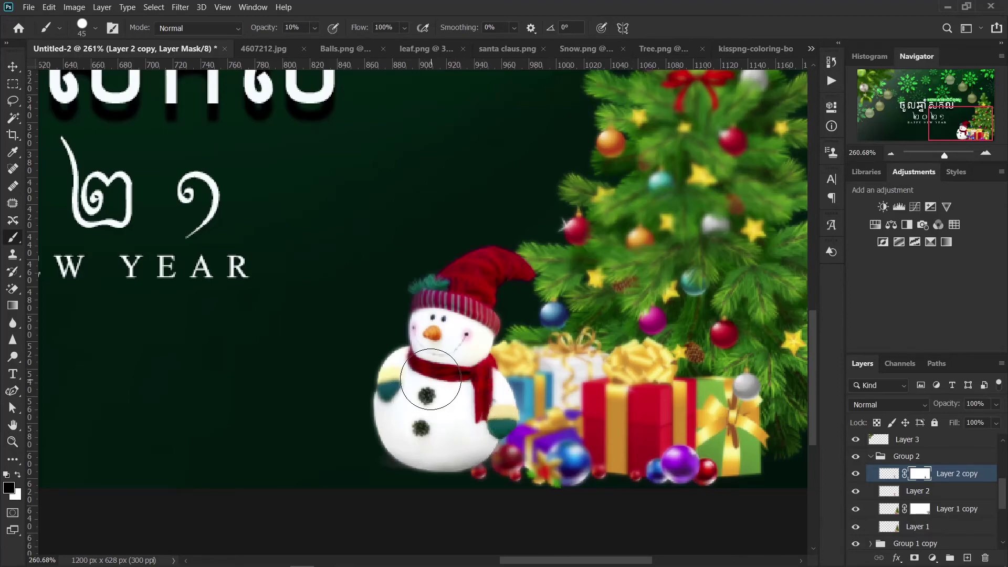
scroll(454, 371, down, 3)
scroll(455, 372, down, 2)
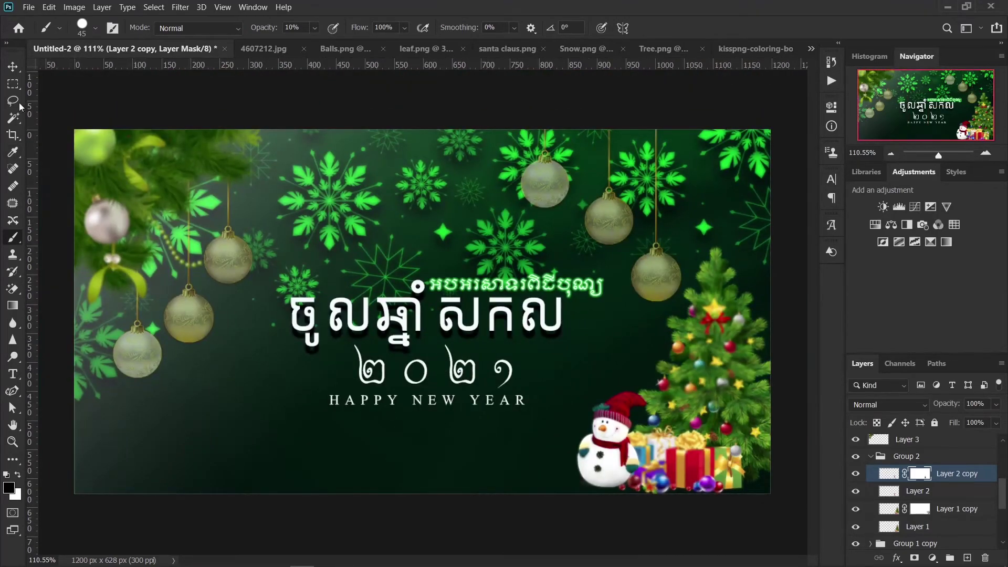
Add a new empty Layer 8 for the shadow, placed below Layer 1
click(13, 67)
scroll(954, 533, down, 2)
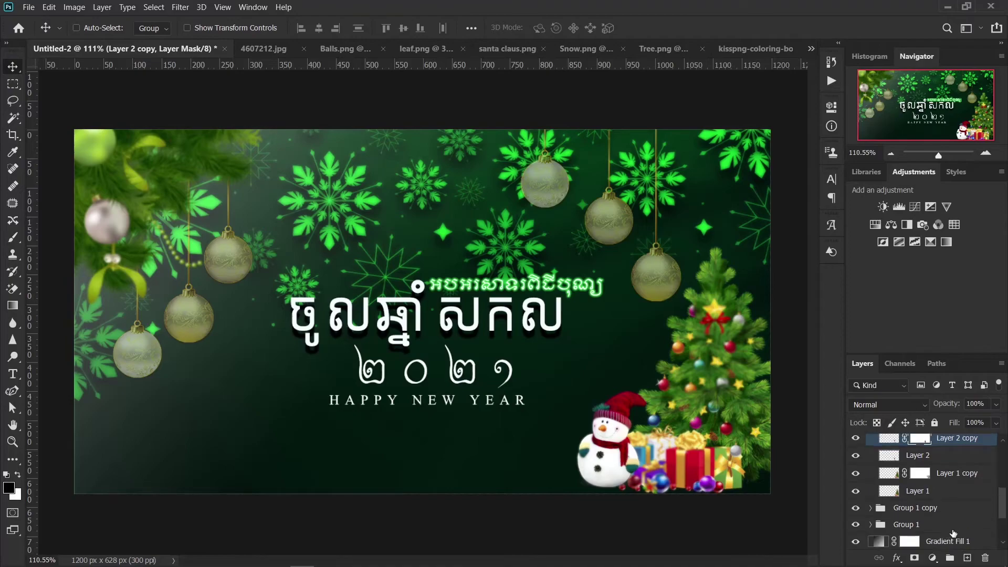
click(961, 492)
click(968, 557)
drag(960, 492, 960, 518)
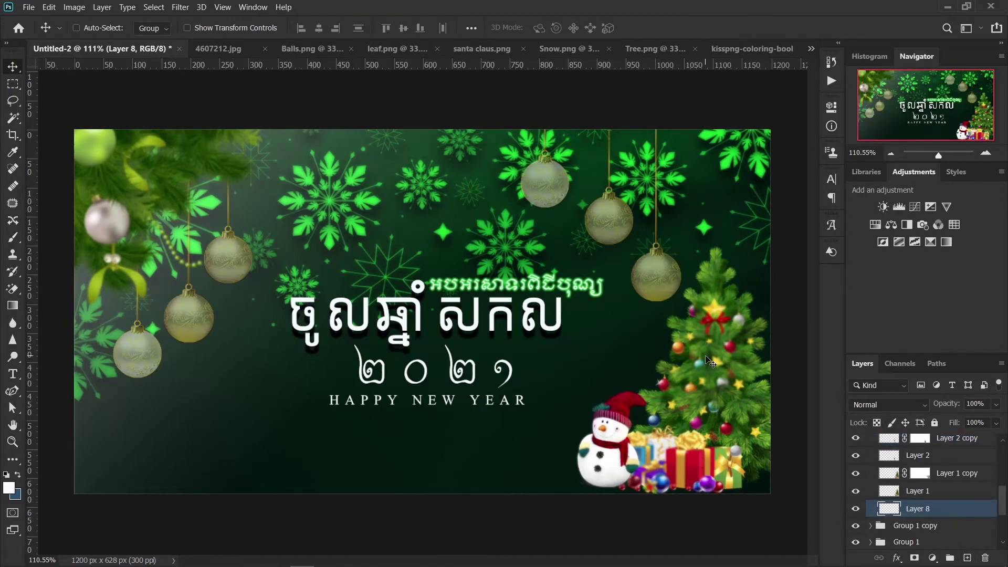
Set the foreground painting colour to pure black
click(13, 237)
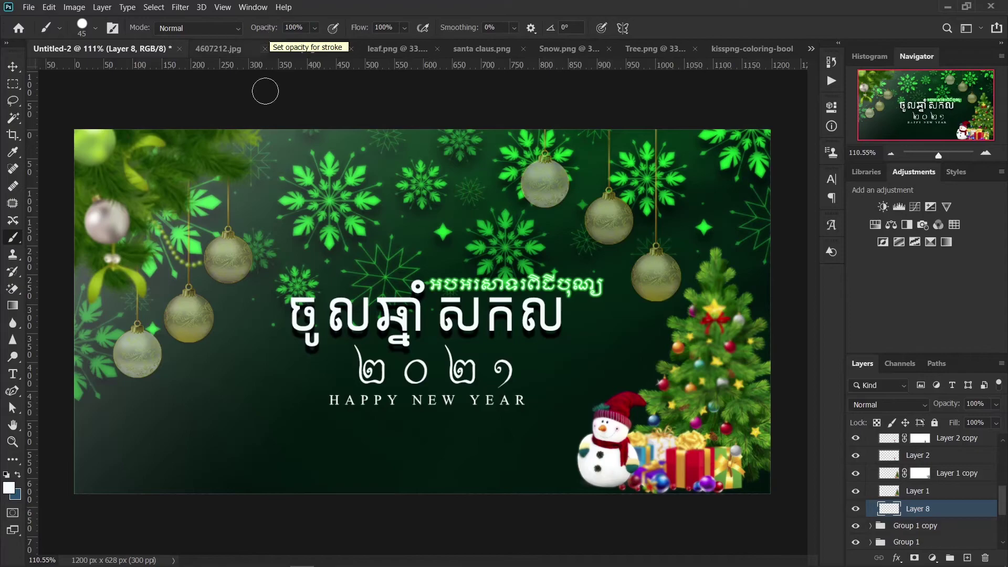
click(8, 488)
click(511, 440)
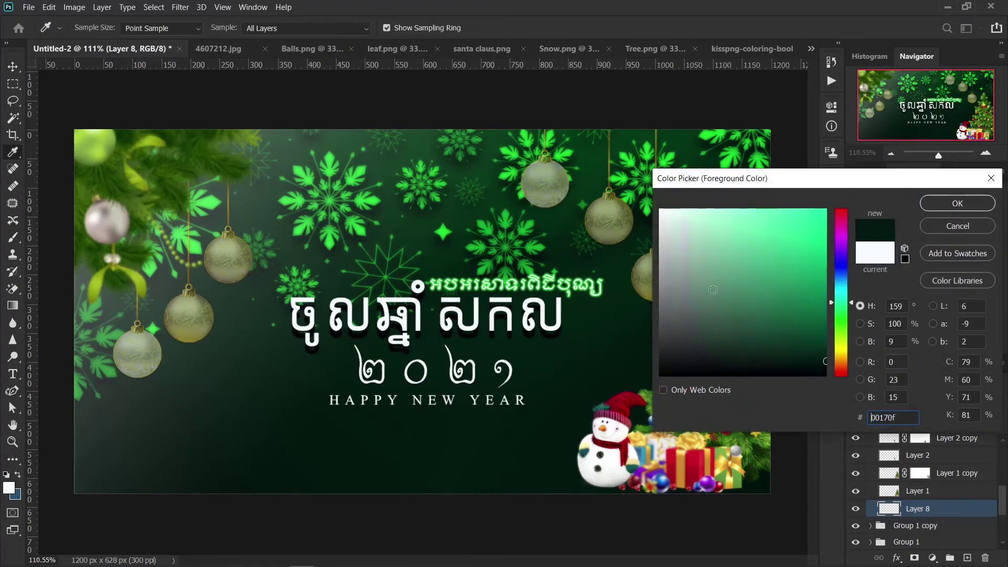
click(759, 377)
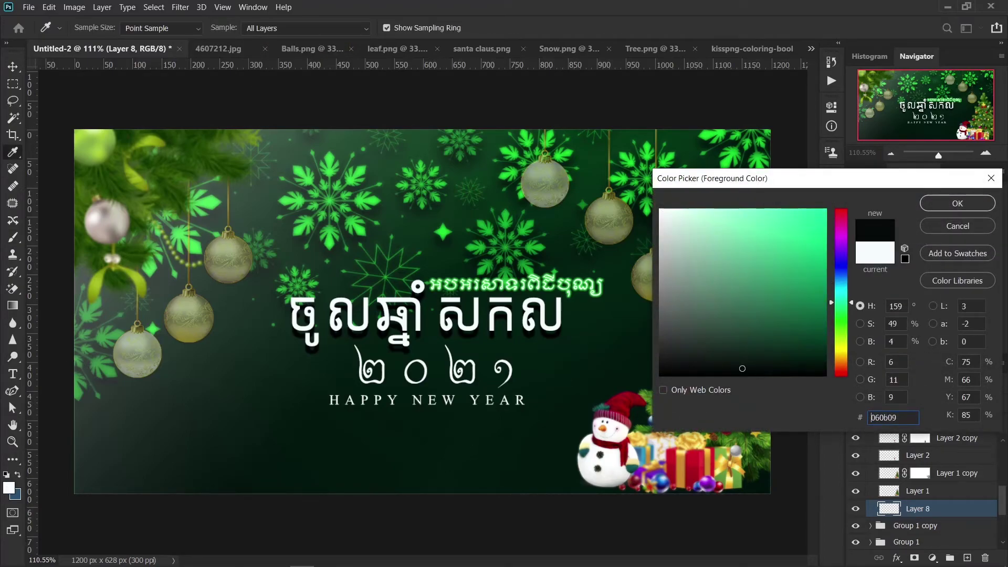
click(490, 453)
click(950, 204)
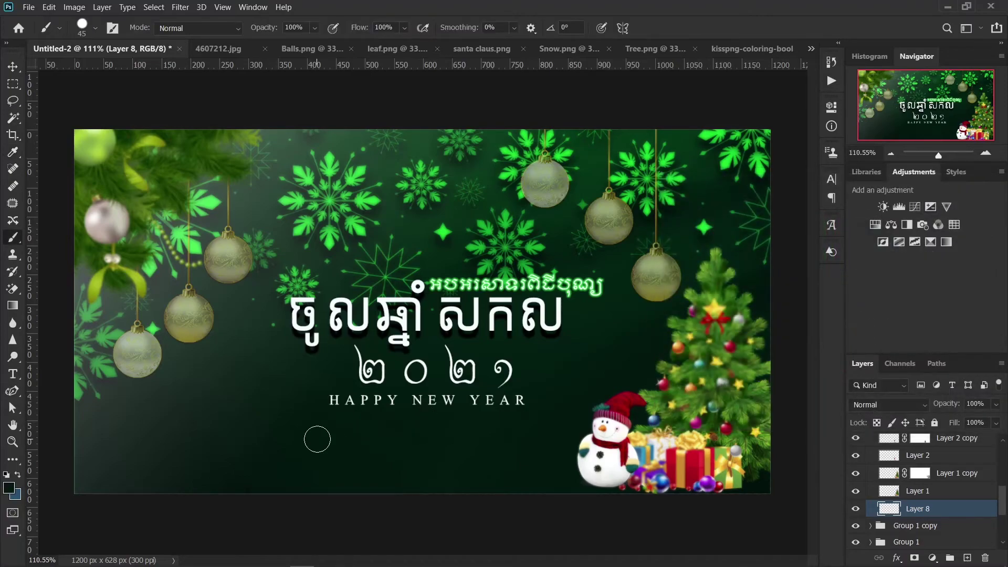
click(9, 488)
drag(718, 353, 720, 384)
click(951, 204)
Paint a soft black dot on Layer 8 with a soft round brush tip
click(254, 411)
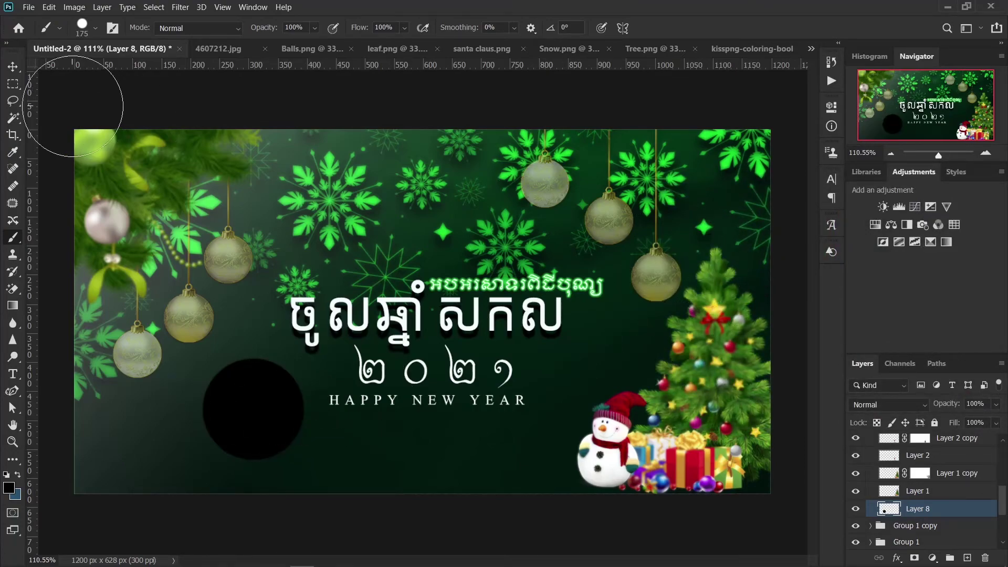
key(ctrl+z)
click(89, 29)
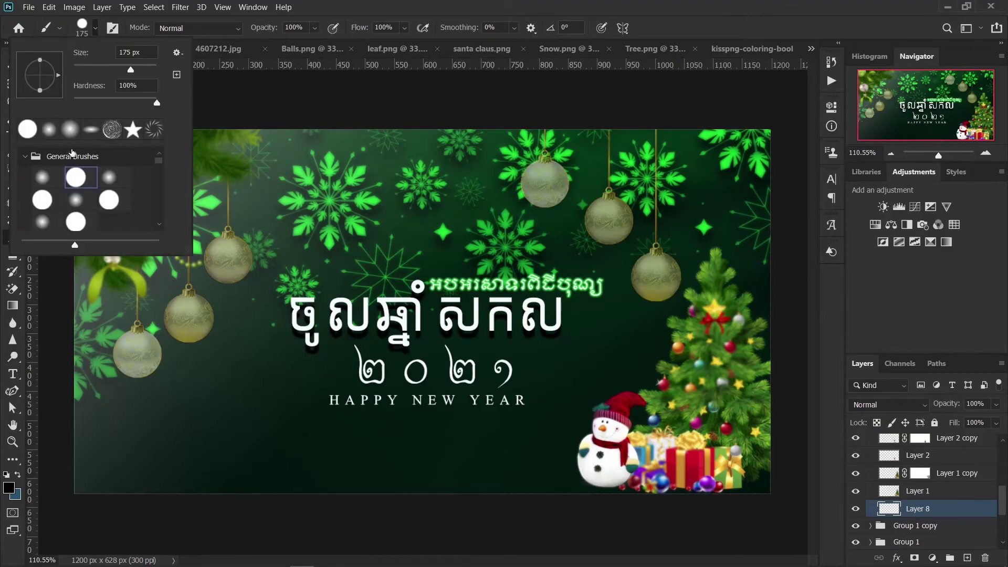
click(48, 129)
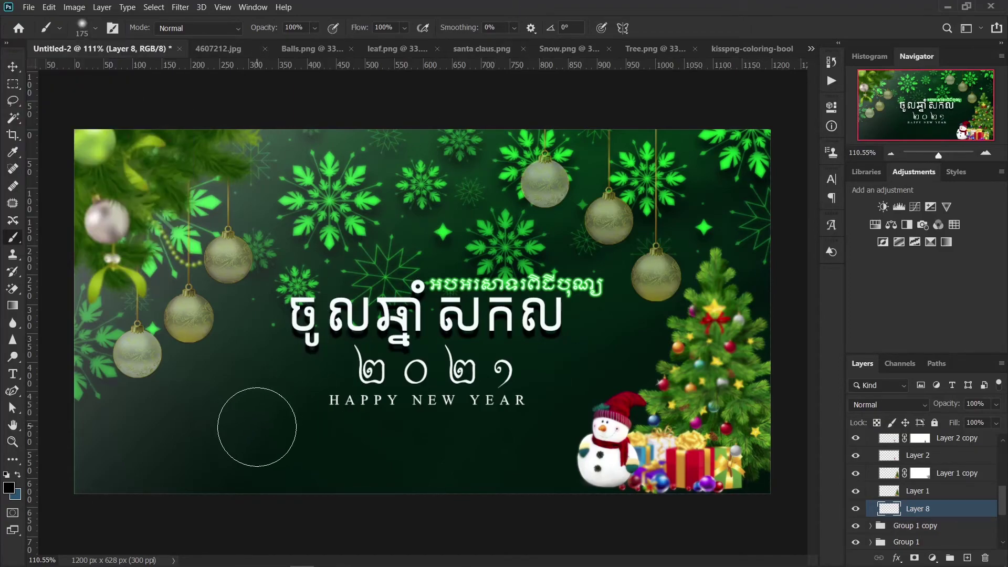
click(253, 436)
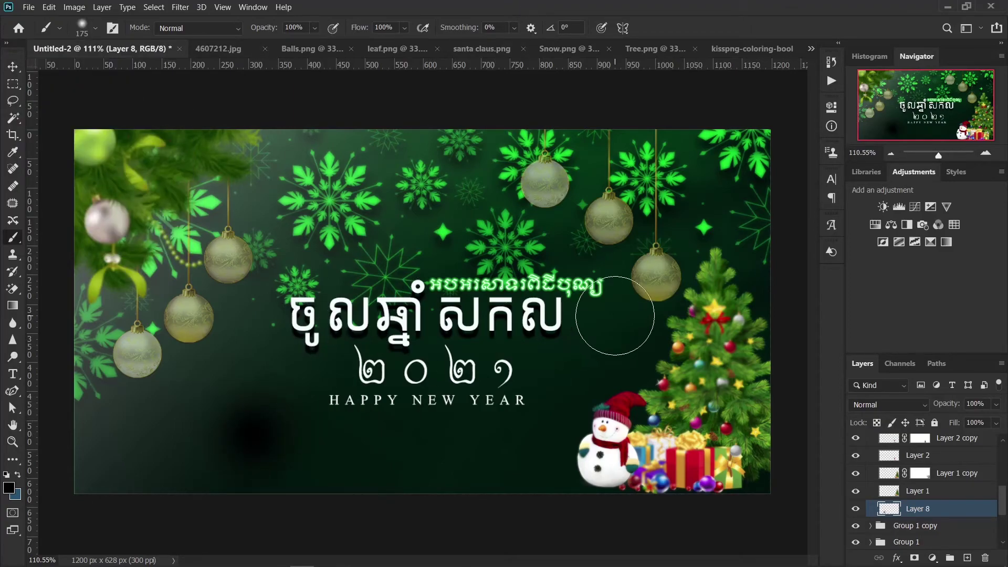
Free Transform the dot into a wide, flat shadow ellipse beneath the snowman
click(14, 68)
key(ctrl+t)
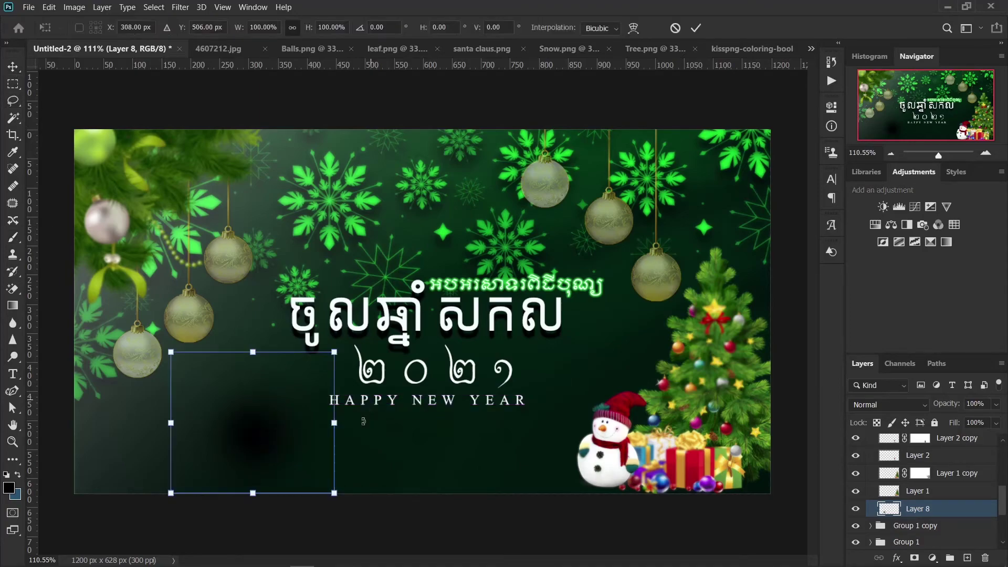
mouse_move(334, 423)
mouse_down()
mouse_move(363, 424)
mouse_move(345, 424)
mouse_up()
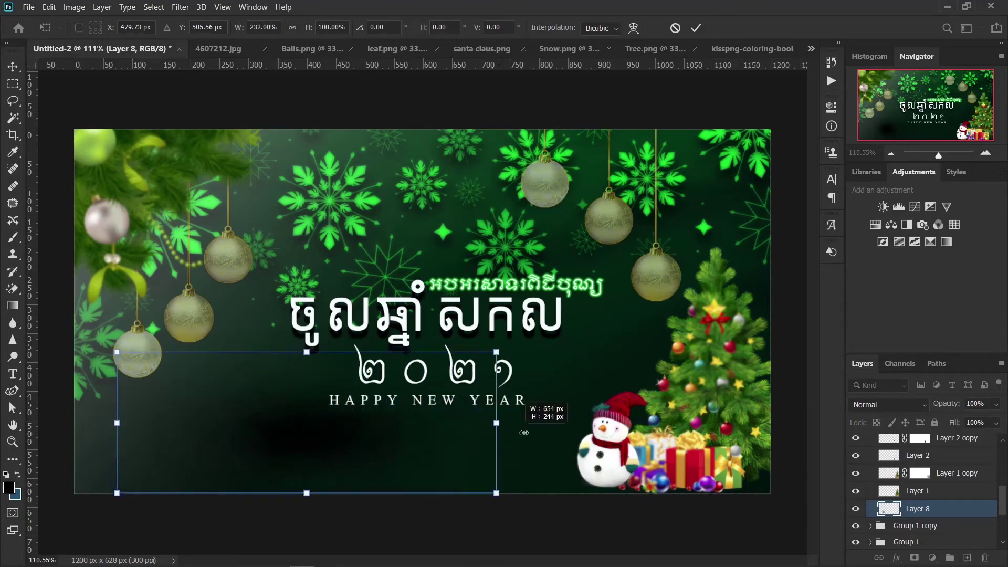
drag(346, 424, 599, 423)
drag(363, 352, 363, 431)
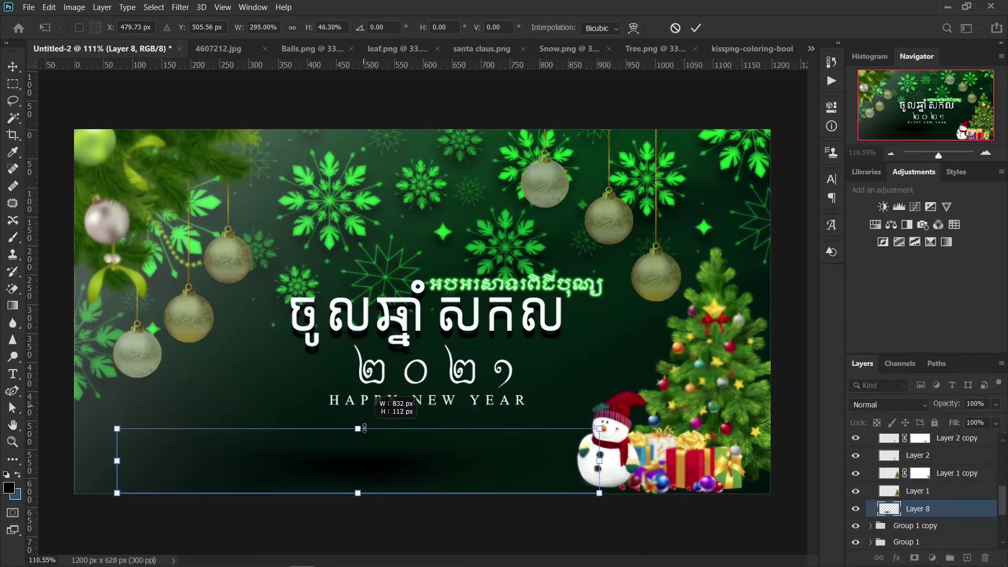
mouse_move(397, 468)
mouse_down()
mouse_move(726, 476)
mouse_move(713, 463)
mouse_up()
click(696, 28)
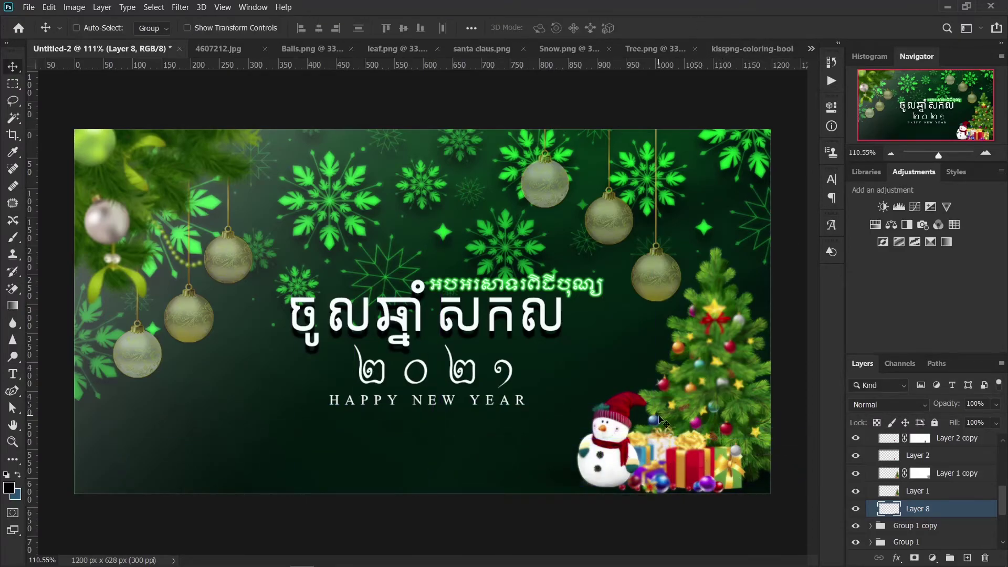
scroll(674, 449, up, 5)
scroll(673, 446, down, 3)
scroll(673, 446, right, 5)
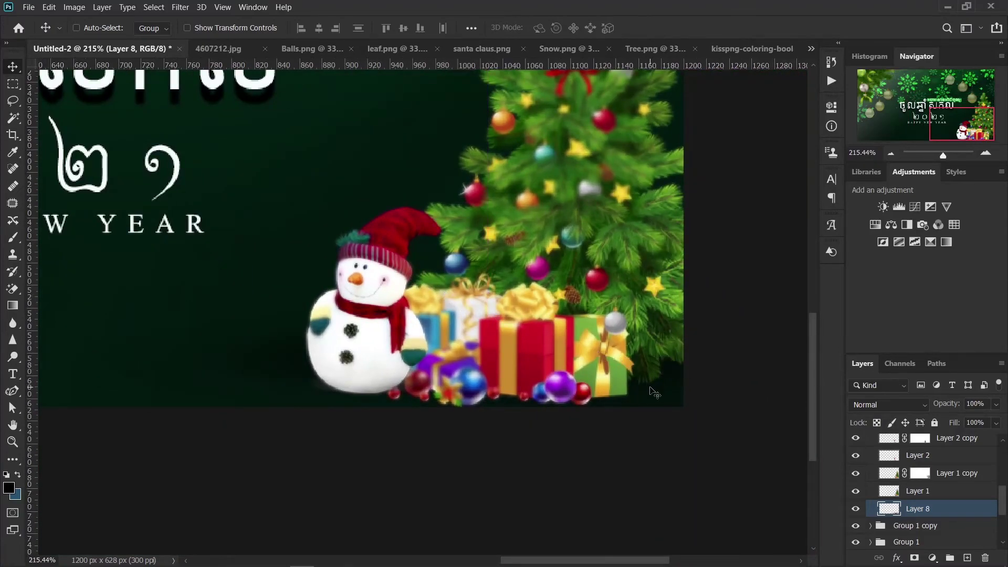
Duplicate the shadow into Group 2, shrink it to about 90%, and set 83% opacity
key(ctrl+j)
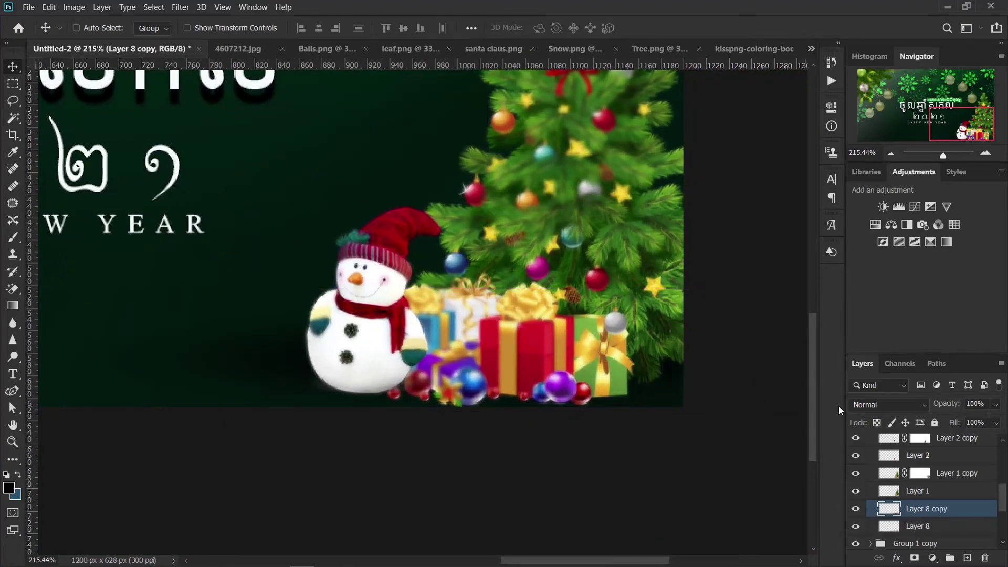
drag(970, 513, 962, 457)
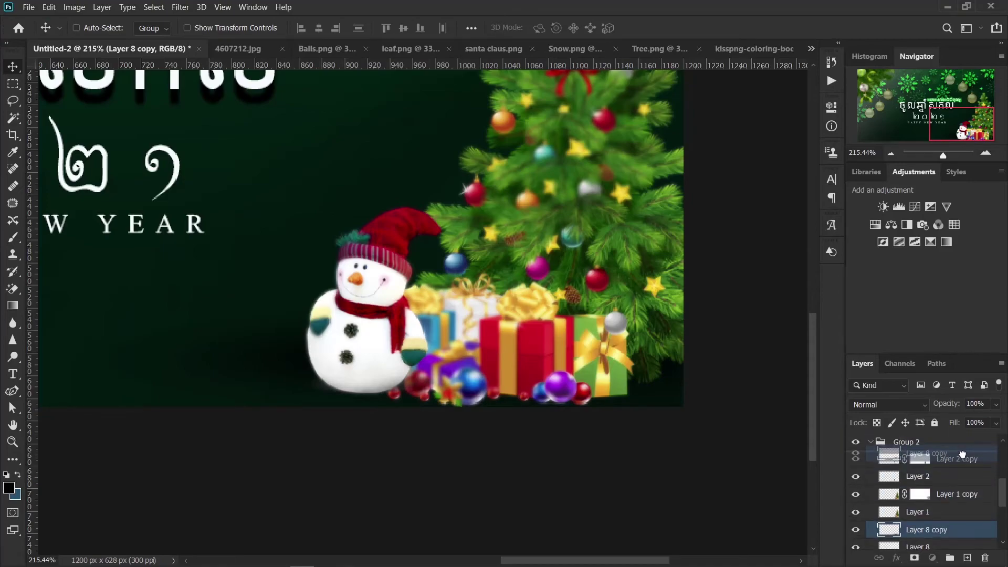
mouse_move(534, 357)
mouse_down()
mouse_move(548, 395)
mouse_move(530, 384)
mouse_up()
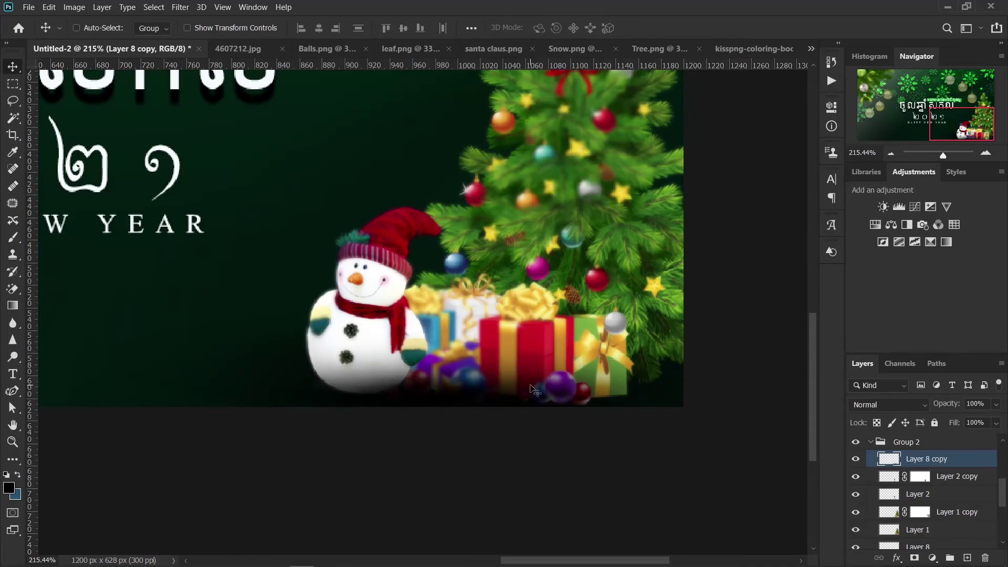
key(ctrl)
key(ctrl+t)
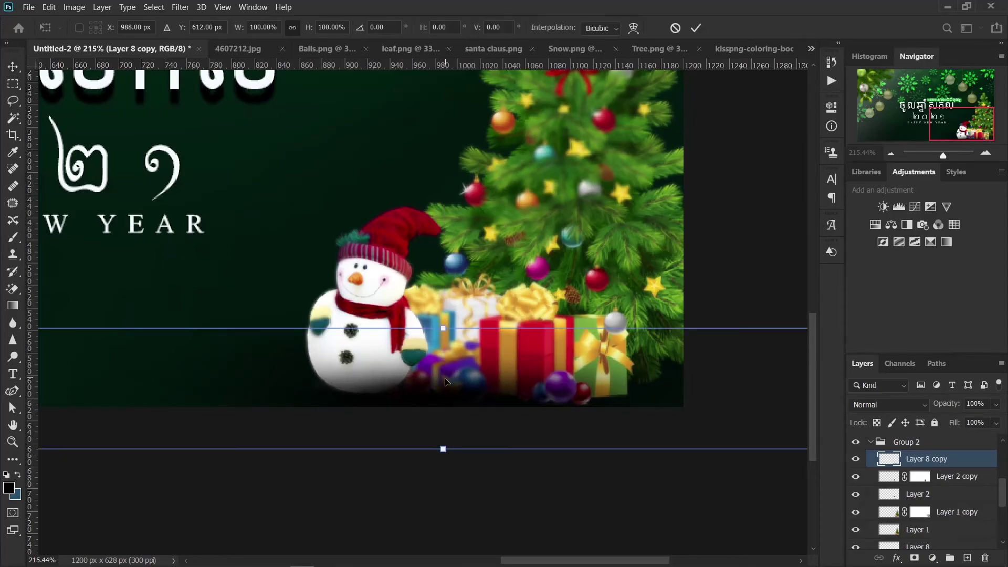
drag(440, 328, 515, 392)
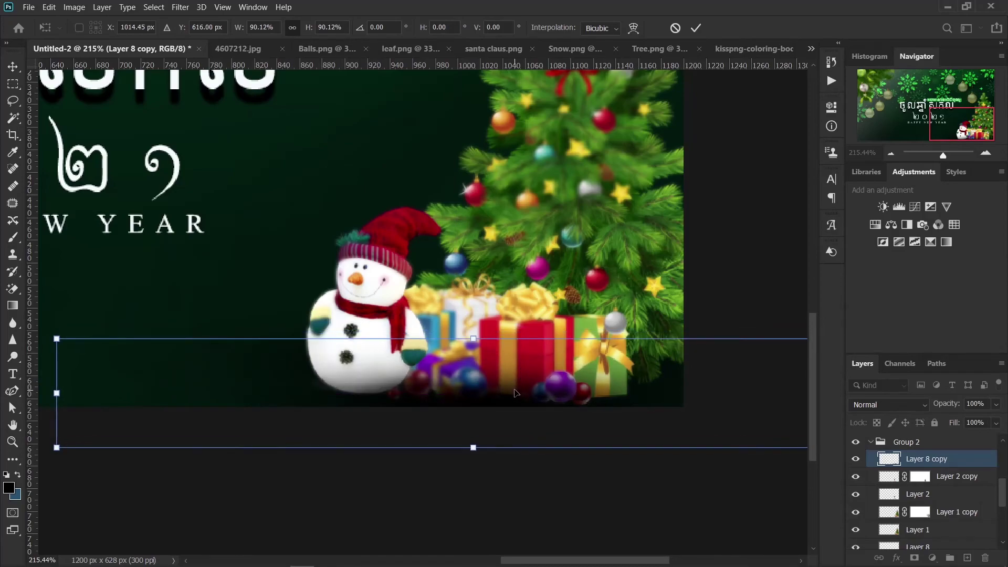
click(696, 28)
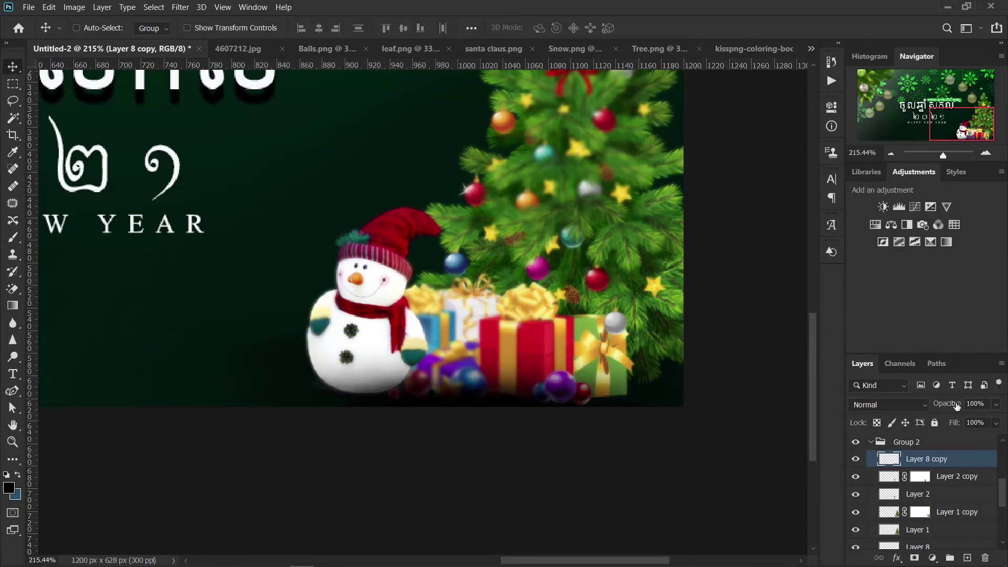
drag(957, 406, 948, 408)
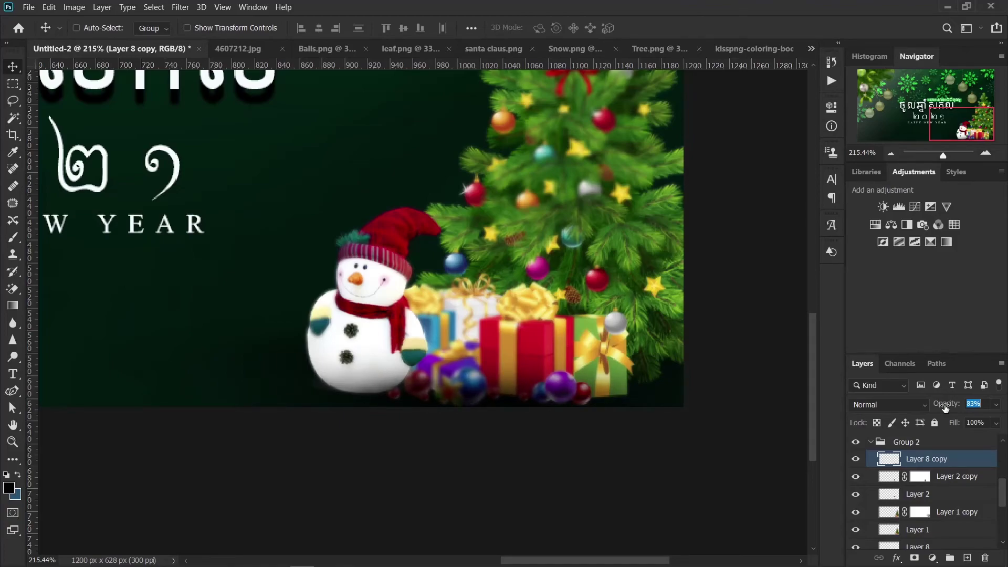
scroll(452, 440, down, 4)
scroll(441, 440, down, 1)
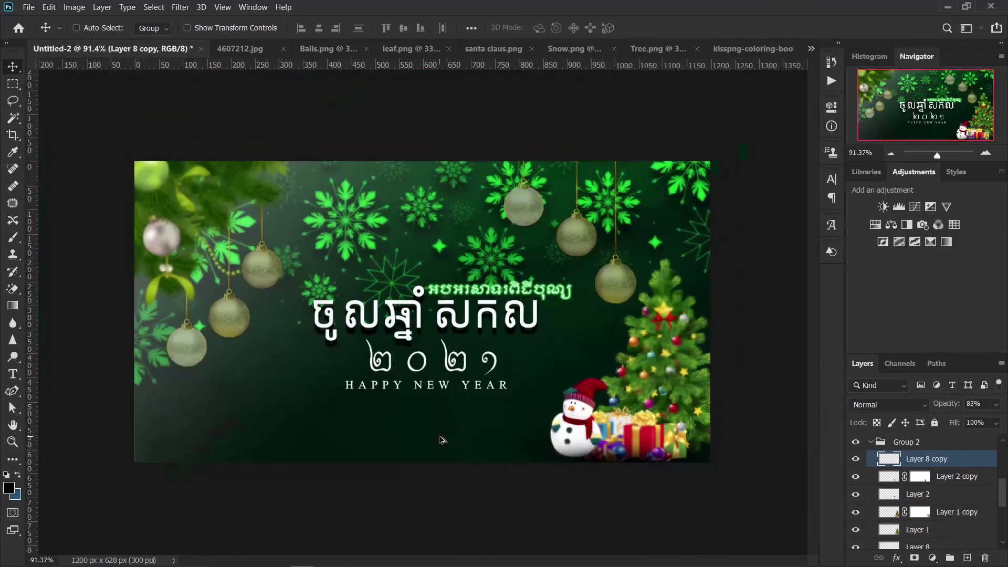
Paste the whole fireworks image into the banner as a new layer
click(716, 53)
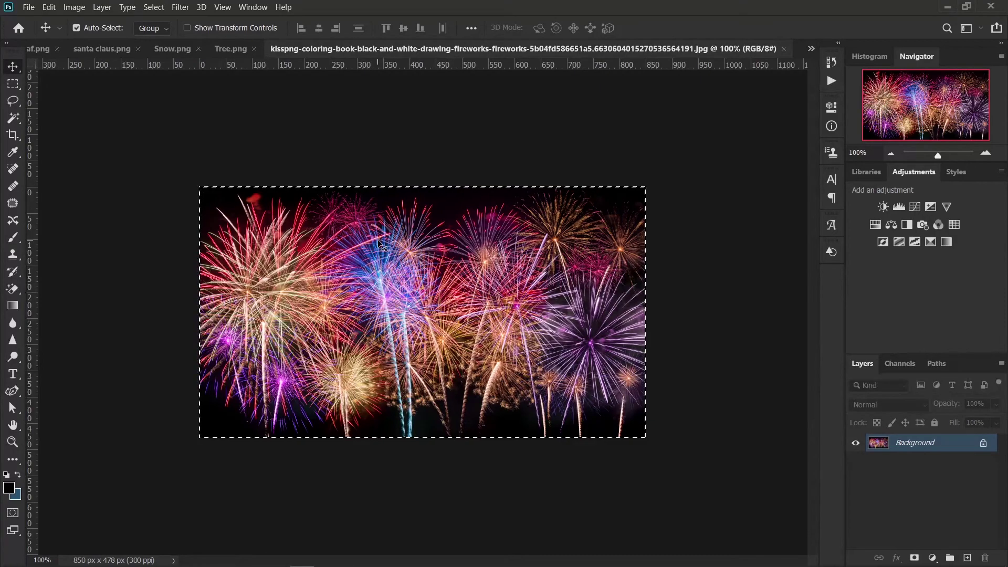
key(ctrl+d)
key(ctrl+a)
click(42, 53)
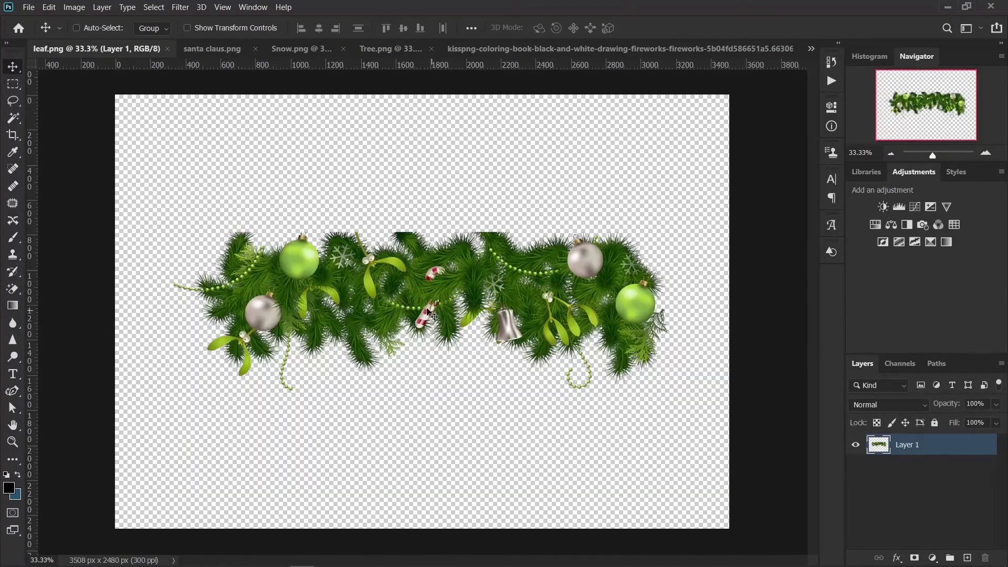
click(813, 48)
click(722, 52)
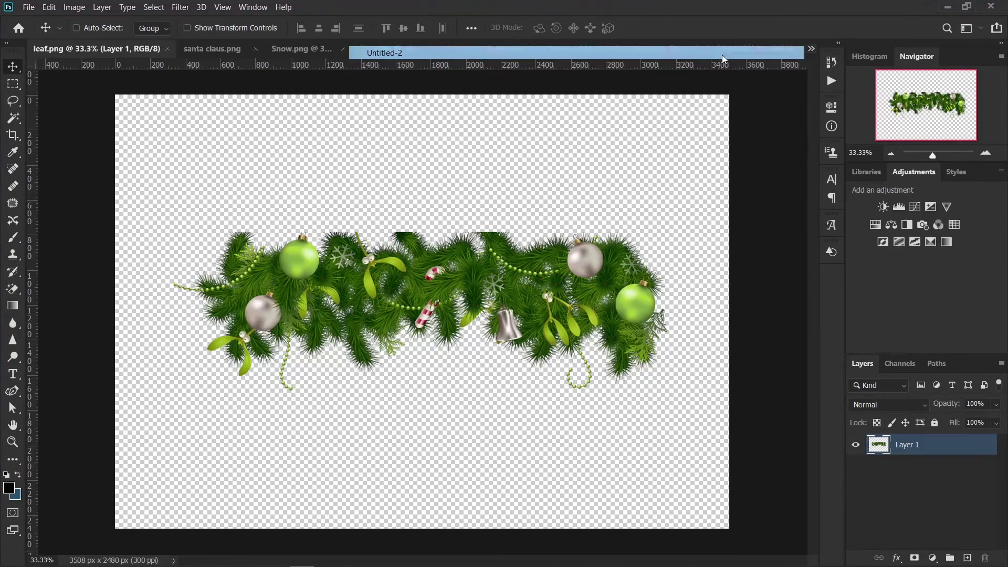
key(ctrl+v)
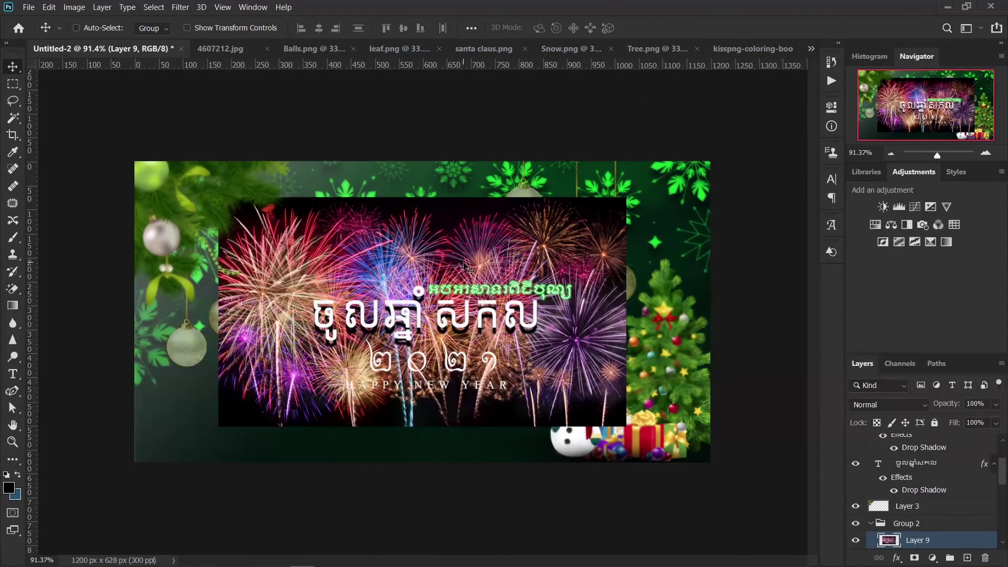
Scale the fireworks layer to 144.5% to cover the canvas and move it below Gradient Fill 1
key(ctrl+t)
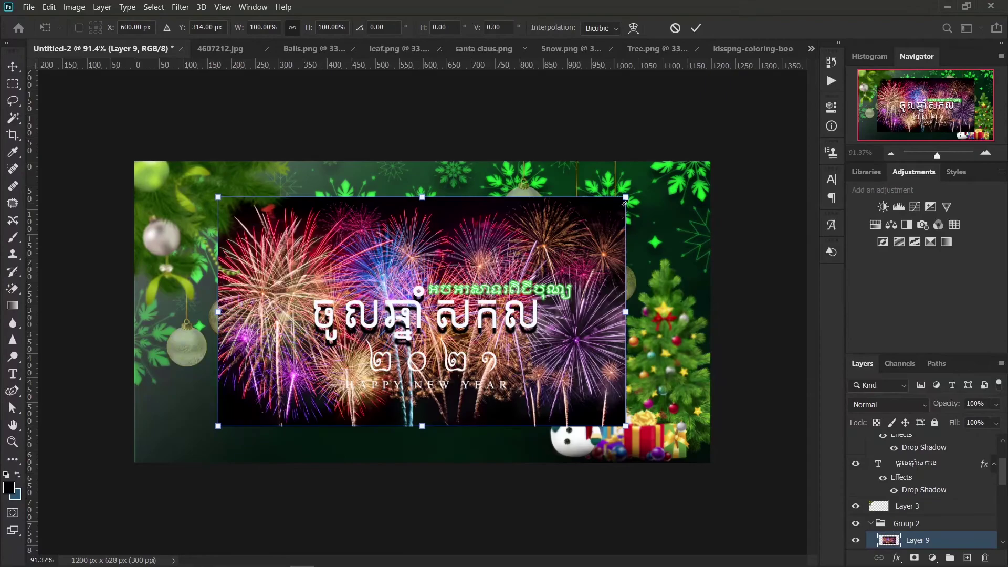
drag(629, 195, 729, 161)
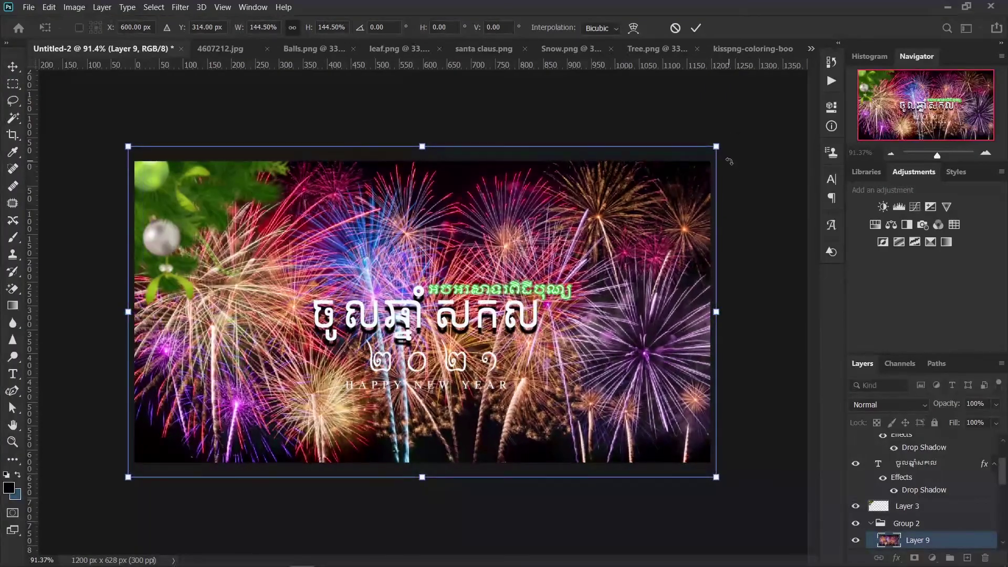
click(698, 29)
scroll(952, 483, down, 1)
scroll(952, 478, down, 1)
scroll(952, 472, down, 1)
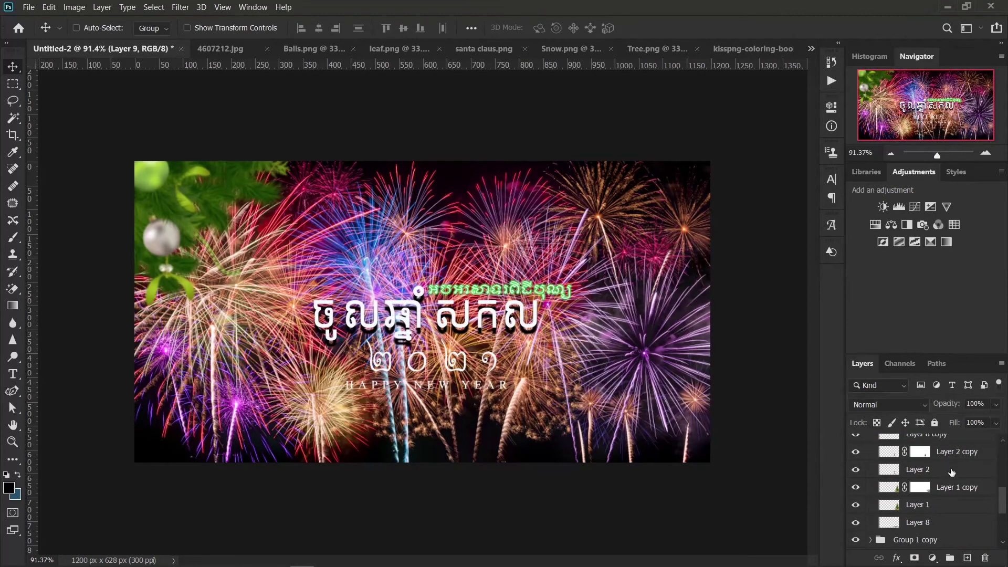
scroll(952, 472, down, 1)
scroll(951, 483, down, 1)
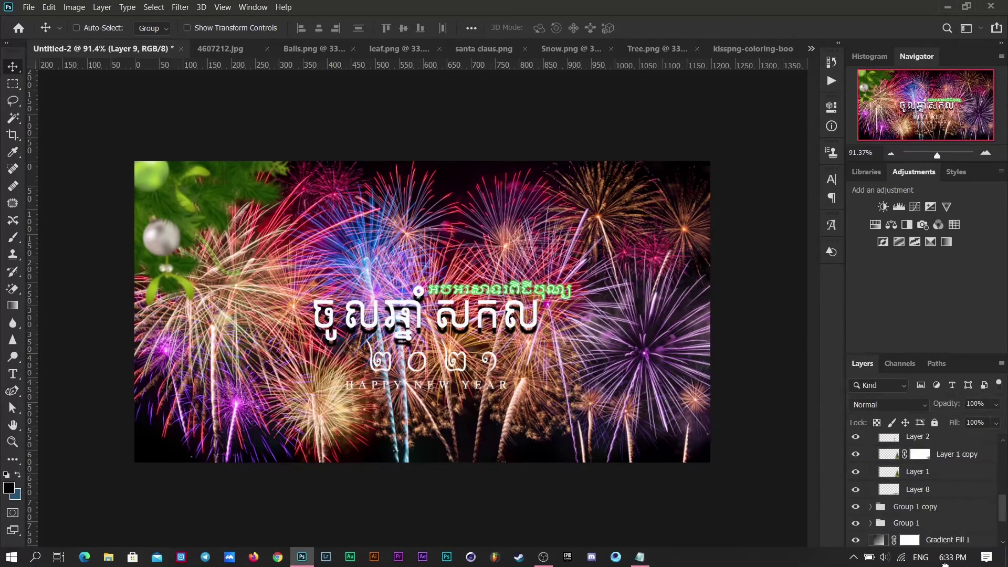
drag(945, 564, 939, 479)
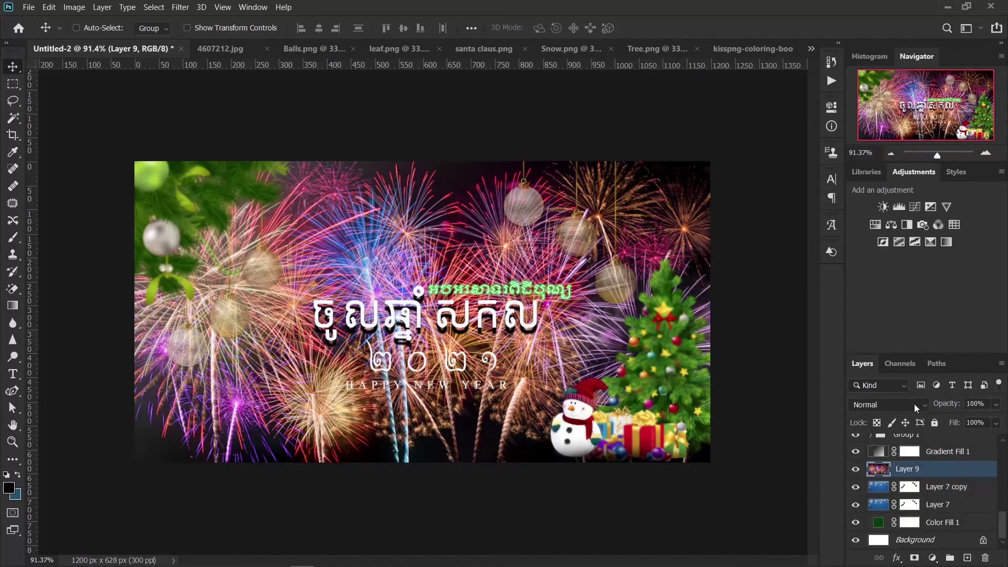
Give Layer 9 (fireworks) the Overlay blend mode at 40% opacity
click(915, 403)
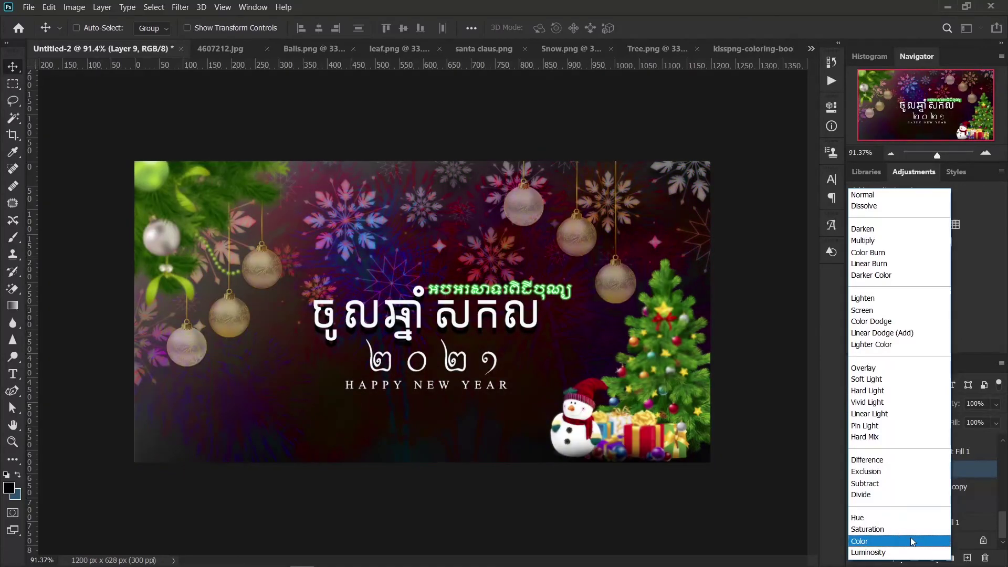
click(873, 368)
drag(955, 407, 899, 414)
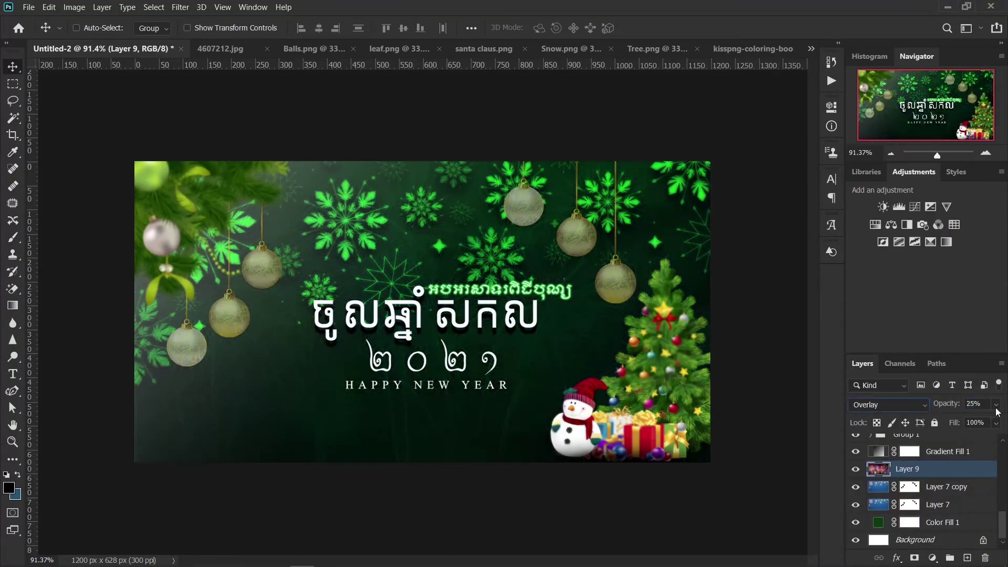
click(942, 409)
text(8)
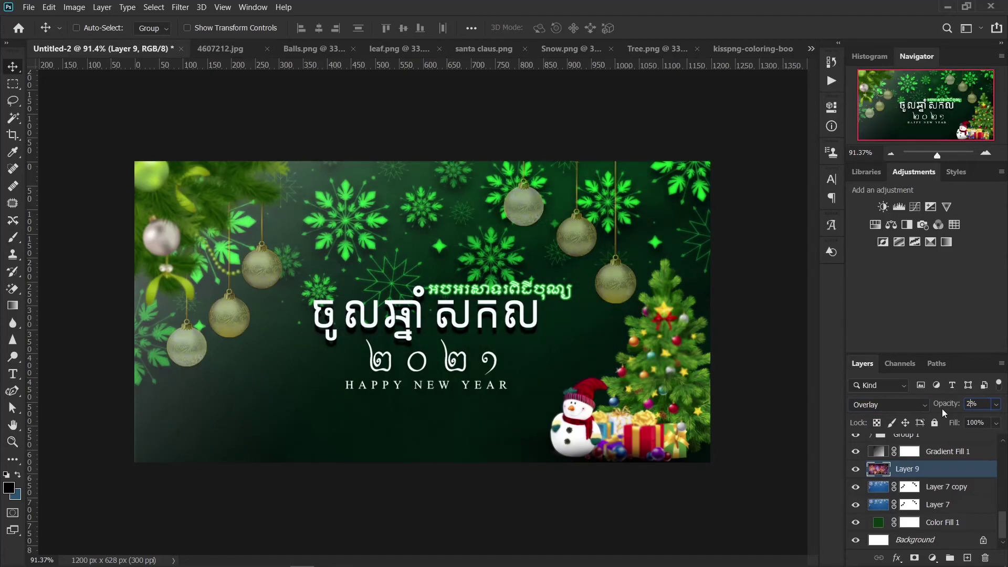
text(20)
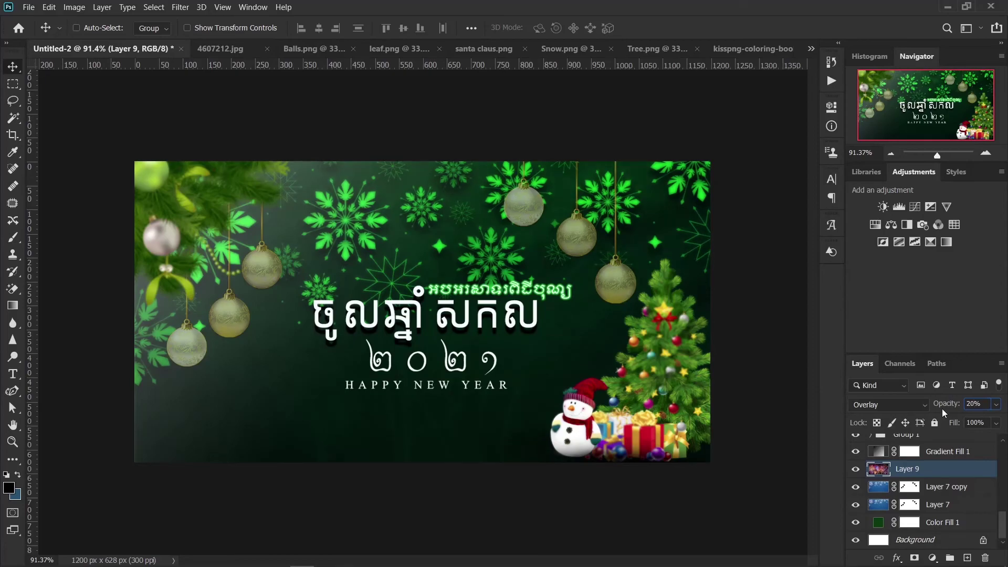
key(BackSpace)
key(BackSpace)
text(30)
key(BackSpace)
key(BackSpace)
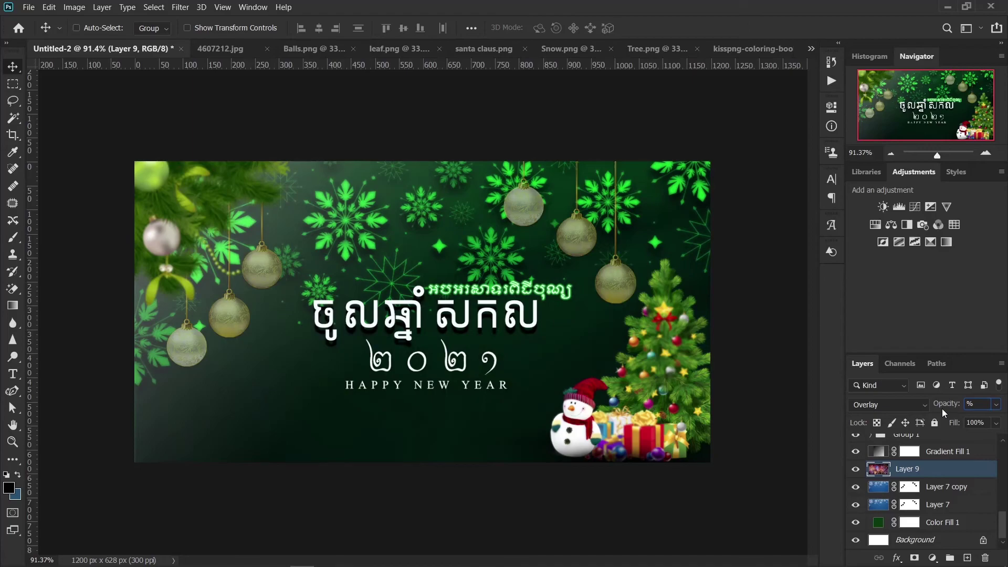
text(40)
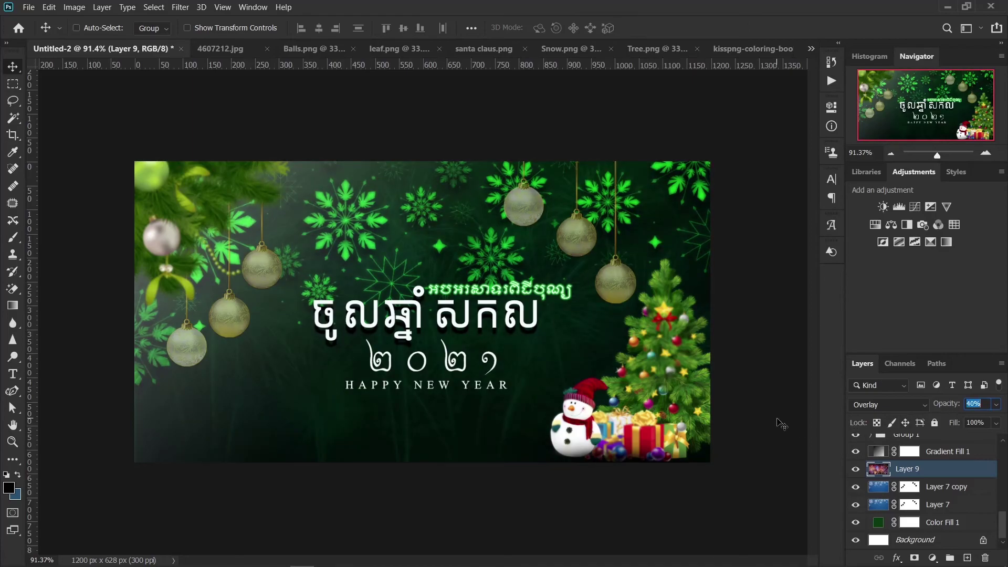
scroll(901, 473, up, 2)
scroll(901, 473, up, 2)
scroll(901, 474, up, 3)
scroll(901, 473, up, 1)
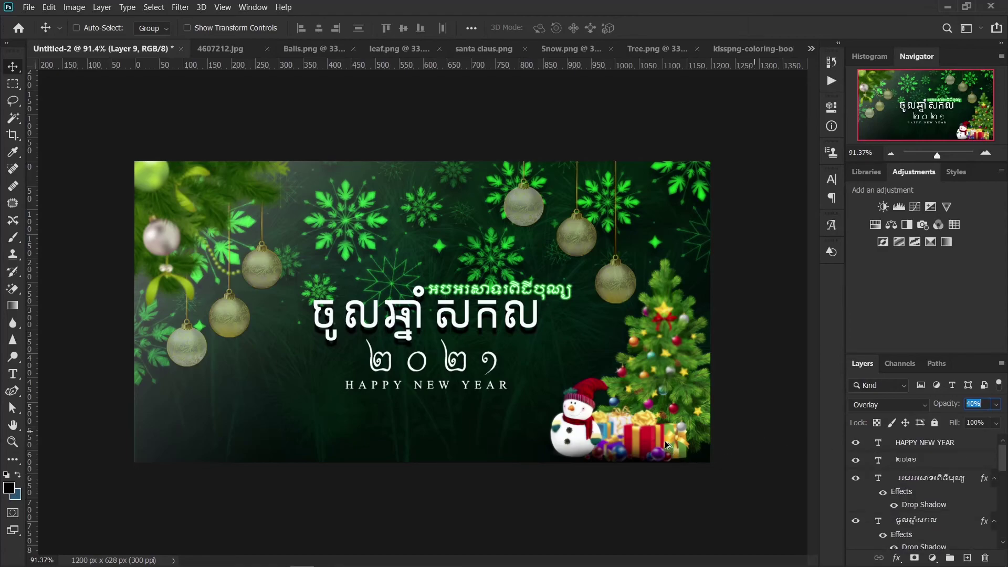
click(707, 426)
scroll(745, 420, up, 5)
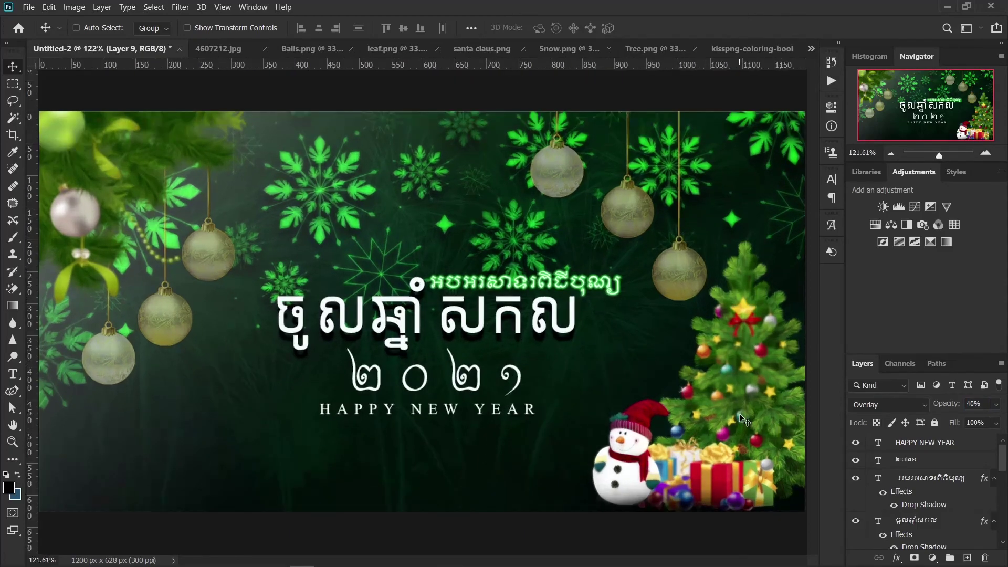
mouse_move(483, 417)
mouse_down()
mouse_move(780, 420)
mouse_move(516, 374)
mouse_up()
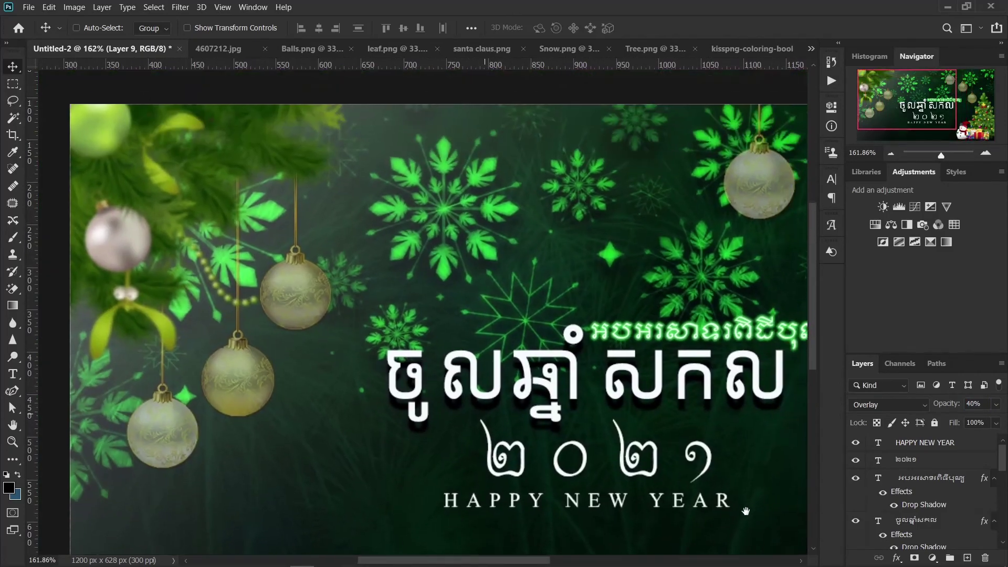
scroll(516, 374, down, 3)
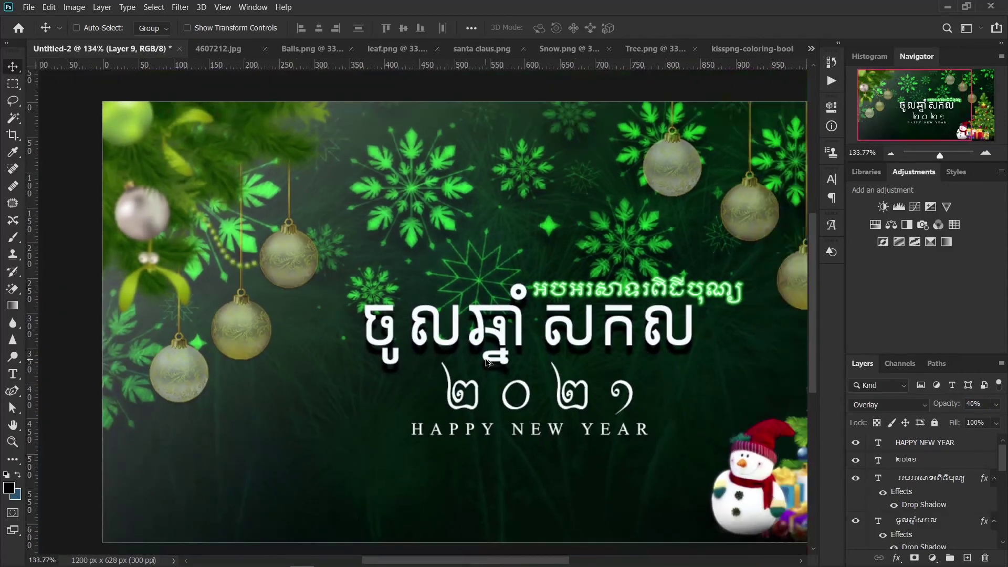
scroll(487, 362, down, 1)
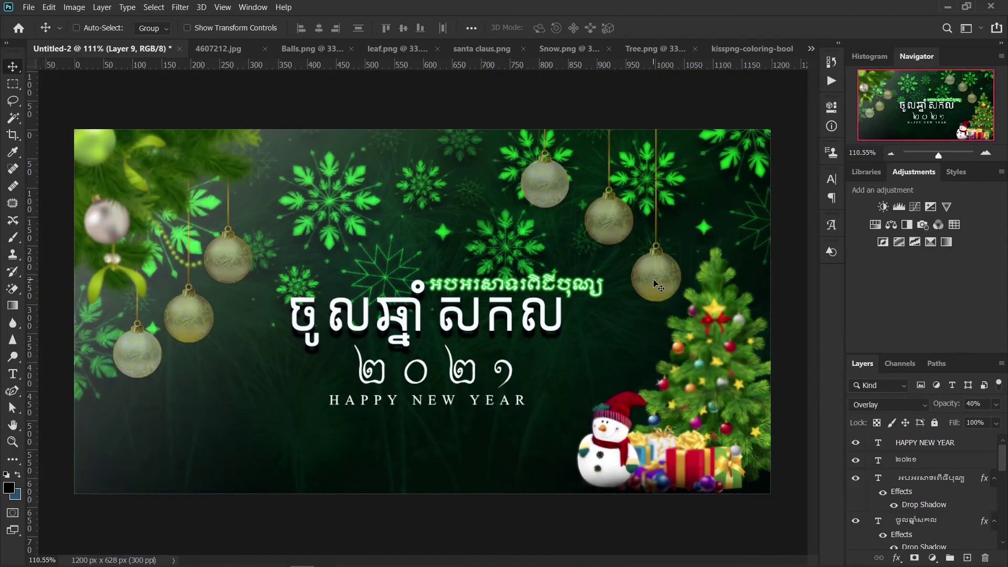
scroll(939, 489, down, 2)
scroll(939, 488, down, 2)
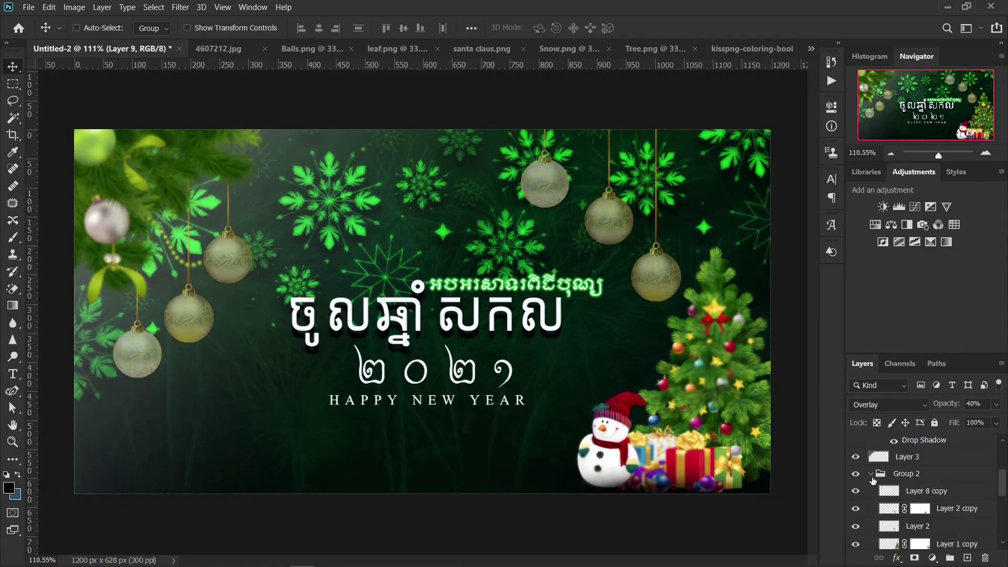
click(871, 474)
click(856, 476)
scroll(856, 476, down, 1)
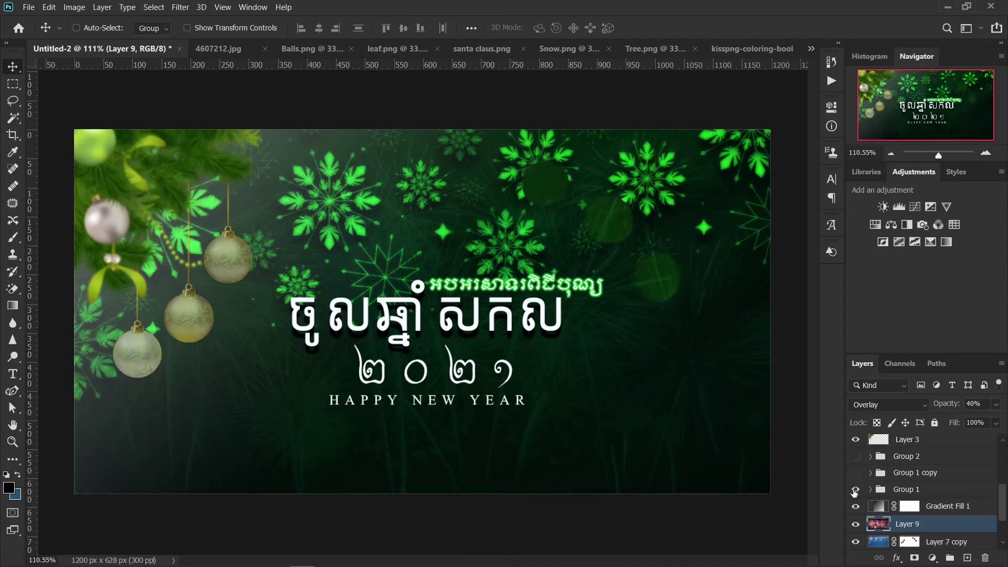
click(855, 457)
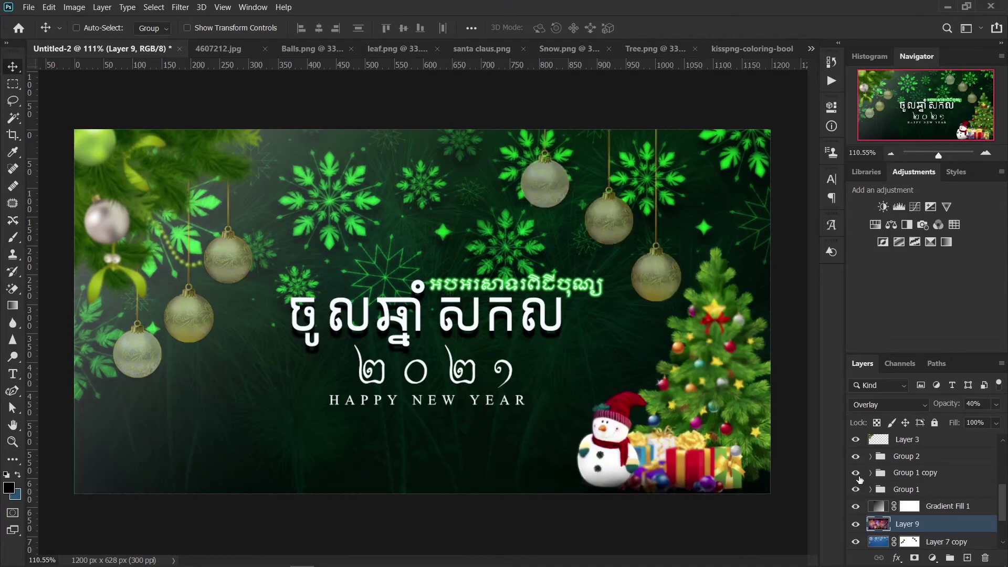
click(856, 457)
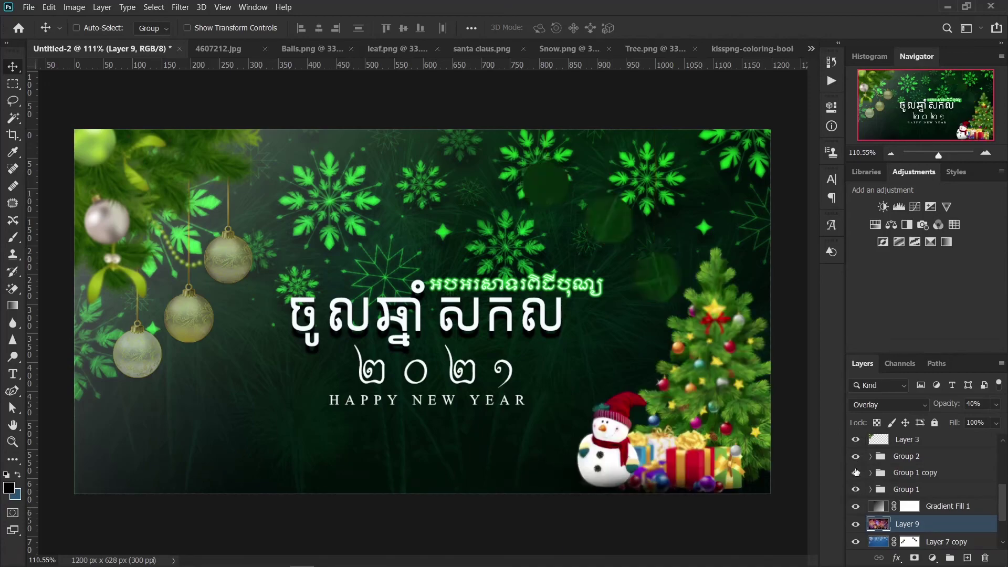
click(908, 473)
click(976, 404)
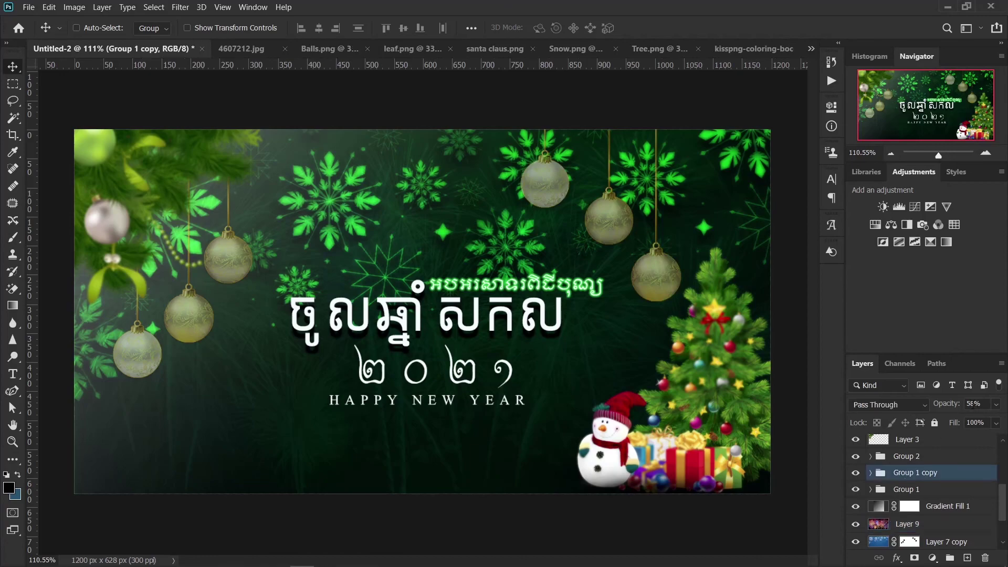
click(959, 409)
text(50)
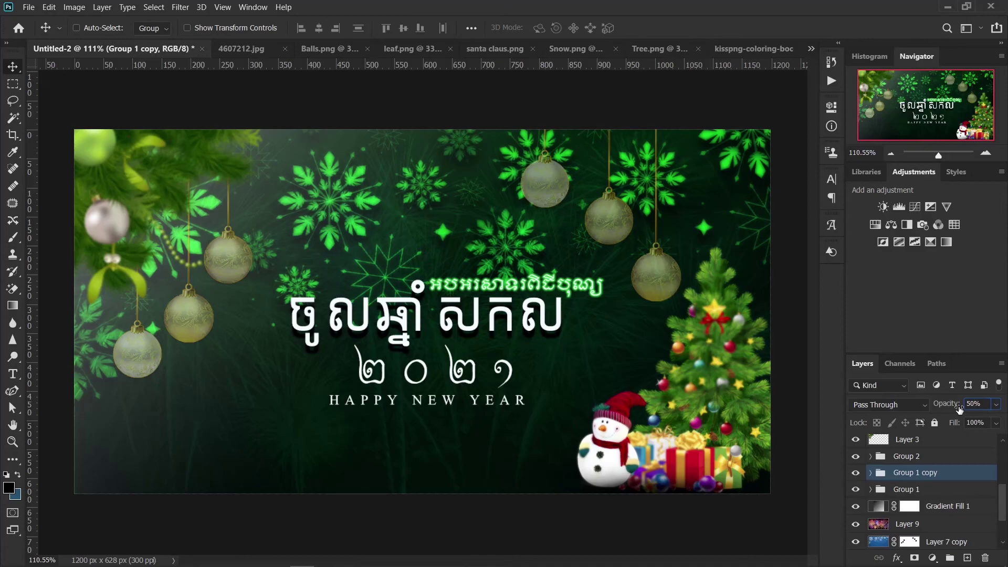
key(BackSpace)
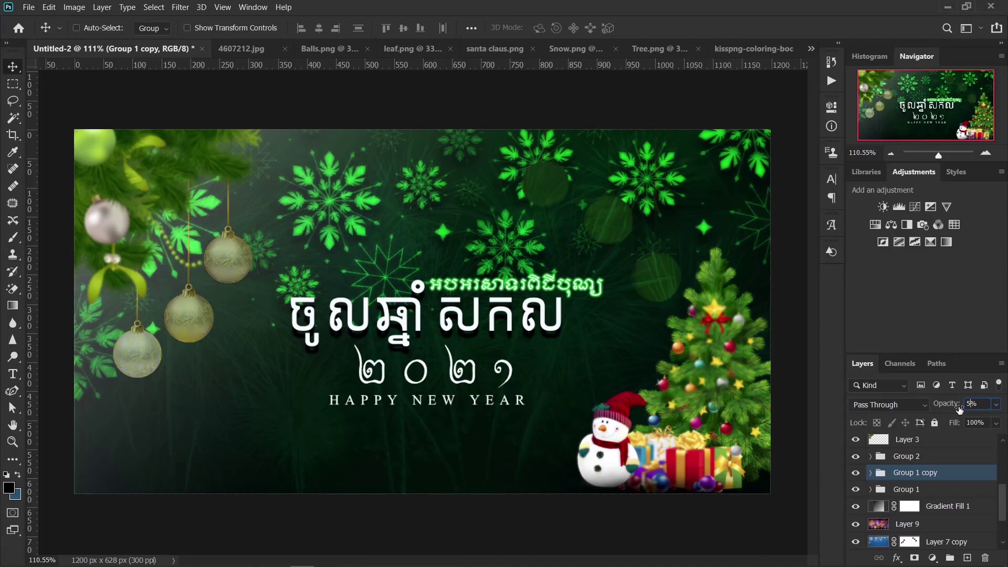
text(8)
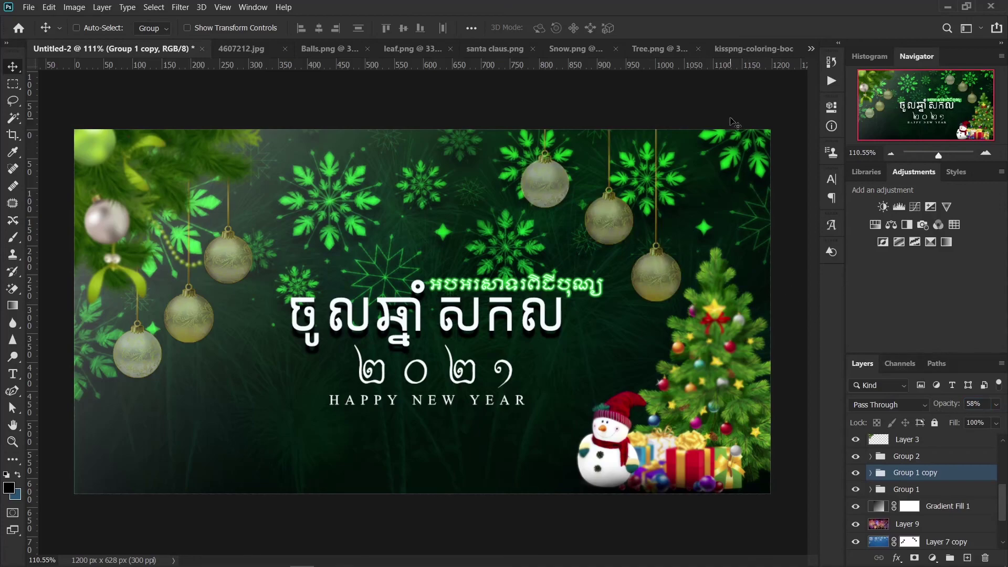
scroll(541, 315, down, 1)
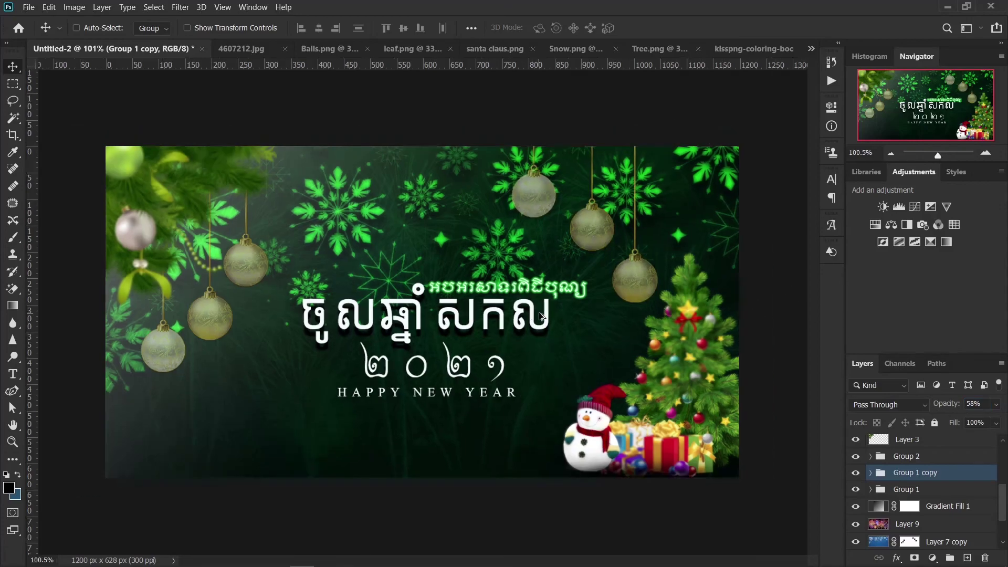
scroll(540, 315, down, 1)
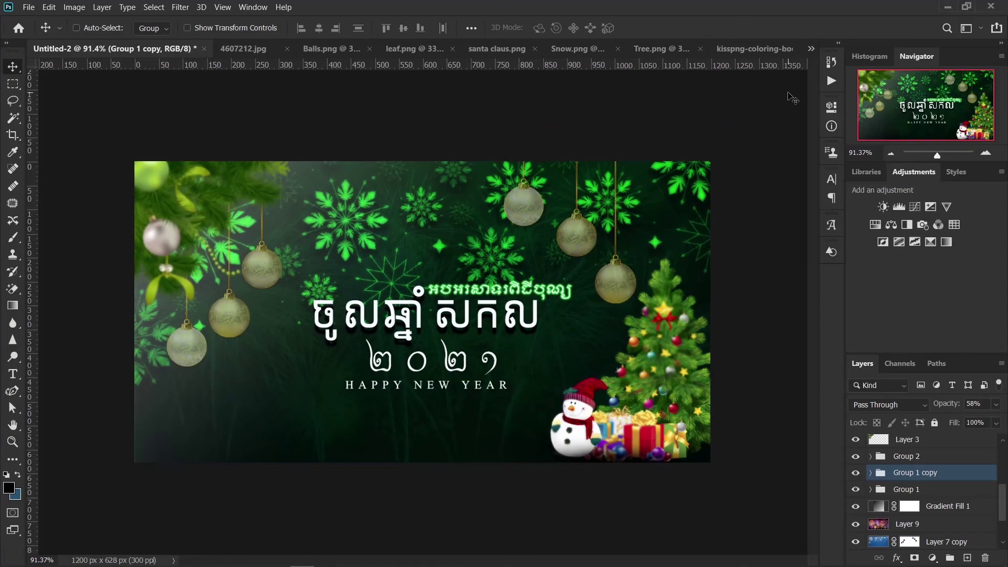